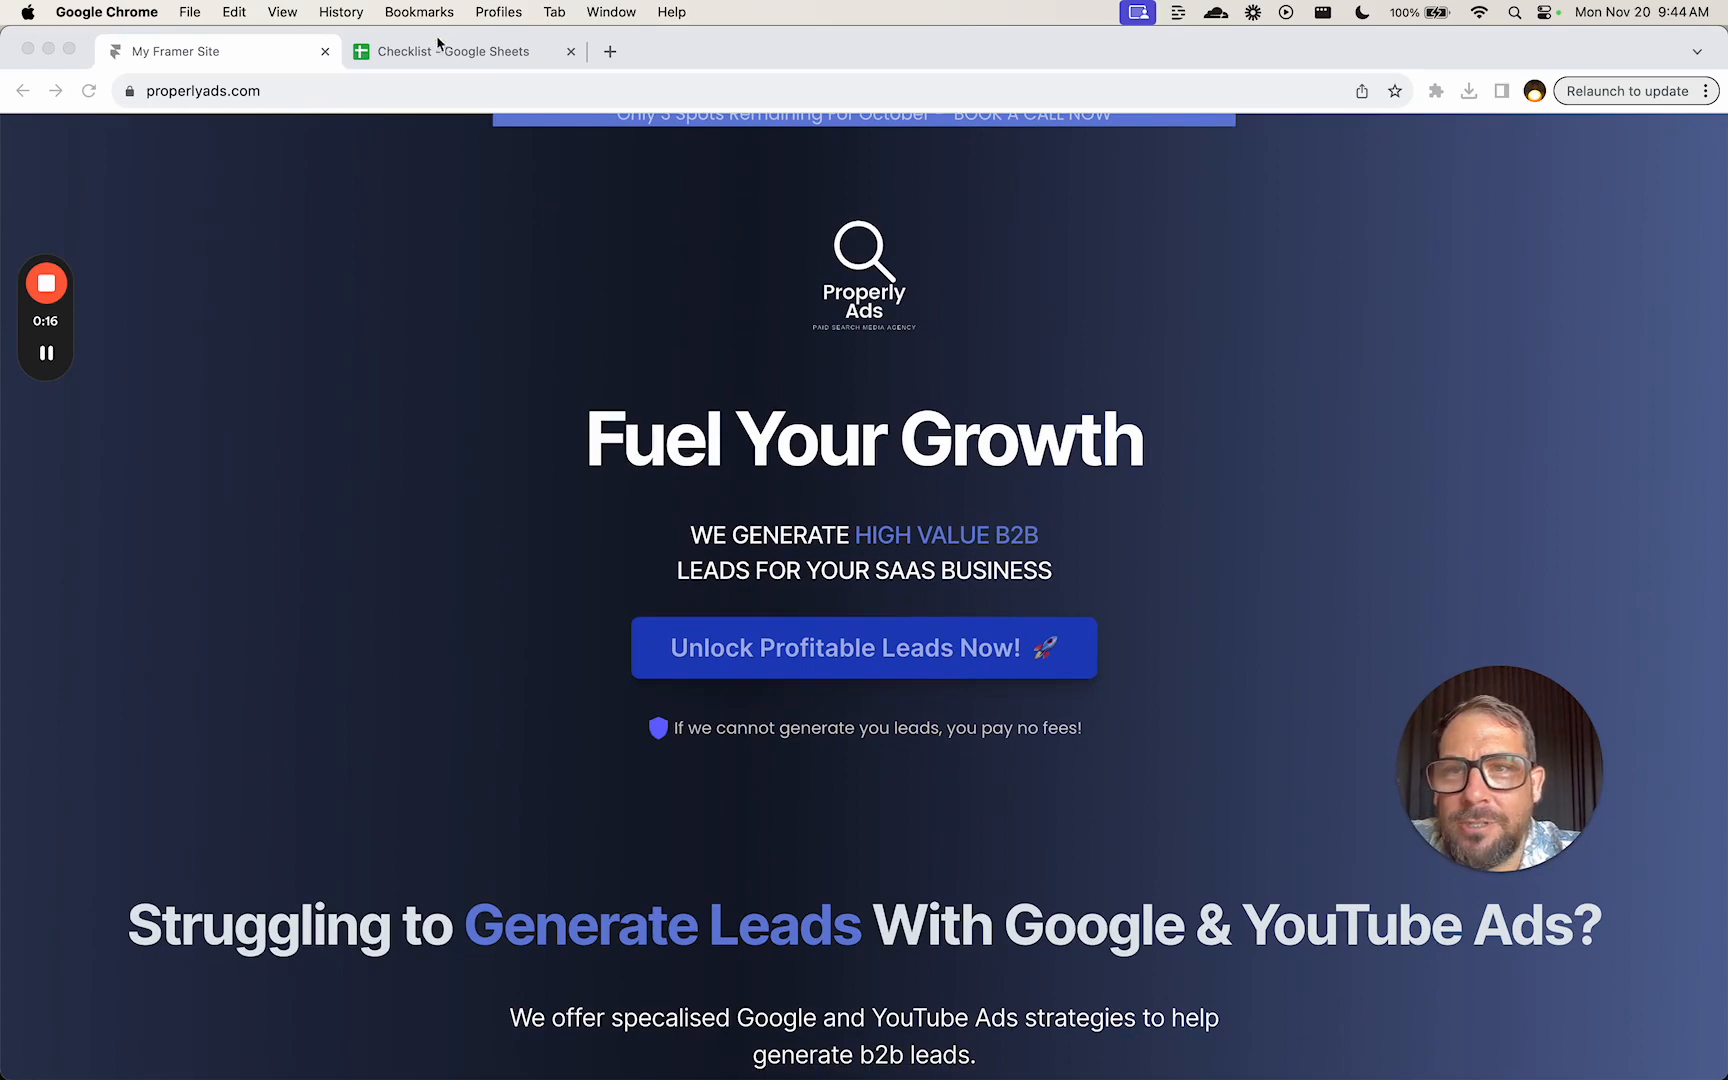
- Look over the checklist's Google Ads Audit and Landing Page Audit sheets and the Properly Ads website
{"action": "left_click", "coordinate": [435, 52]}
{"action": "left_click", "coordinate": [546, 470]}
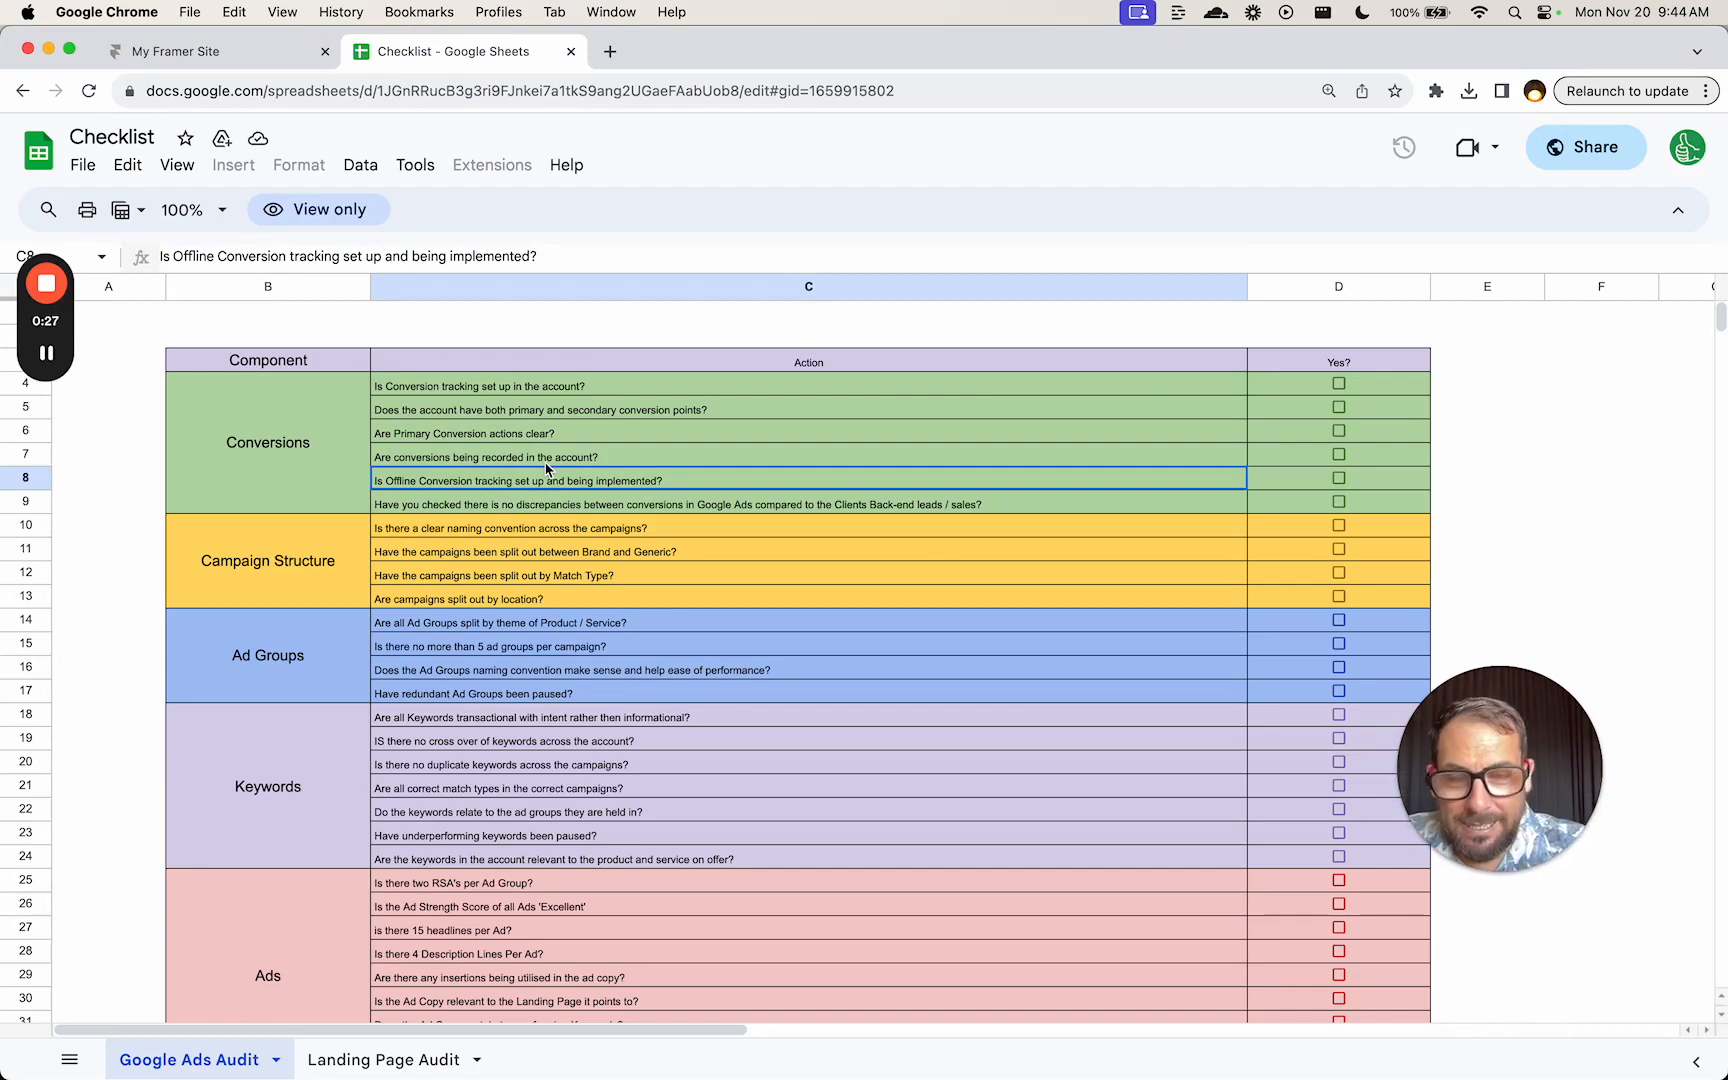
{"action": "left_click", "coordinate": [372, 1060]}
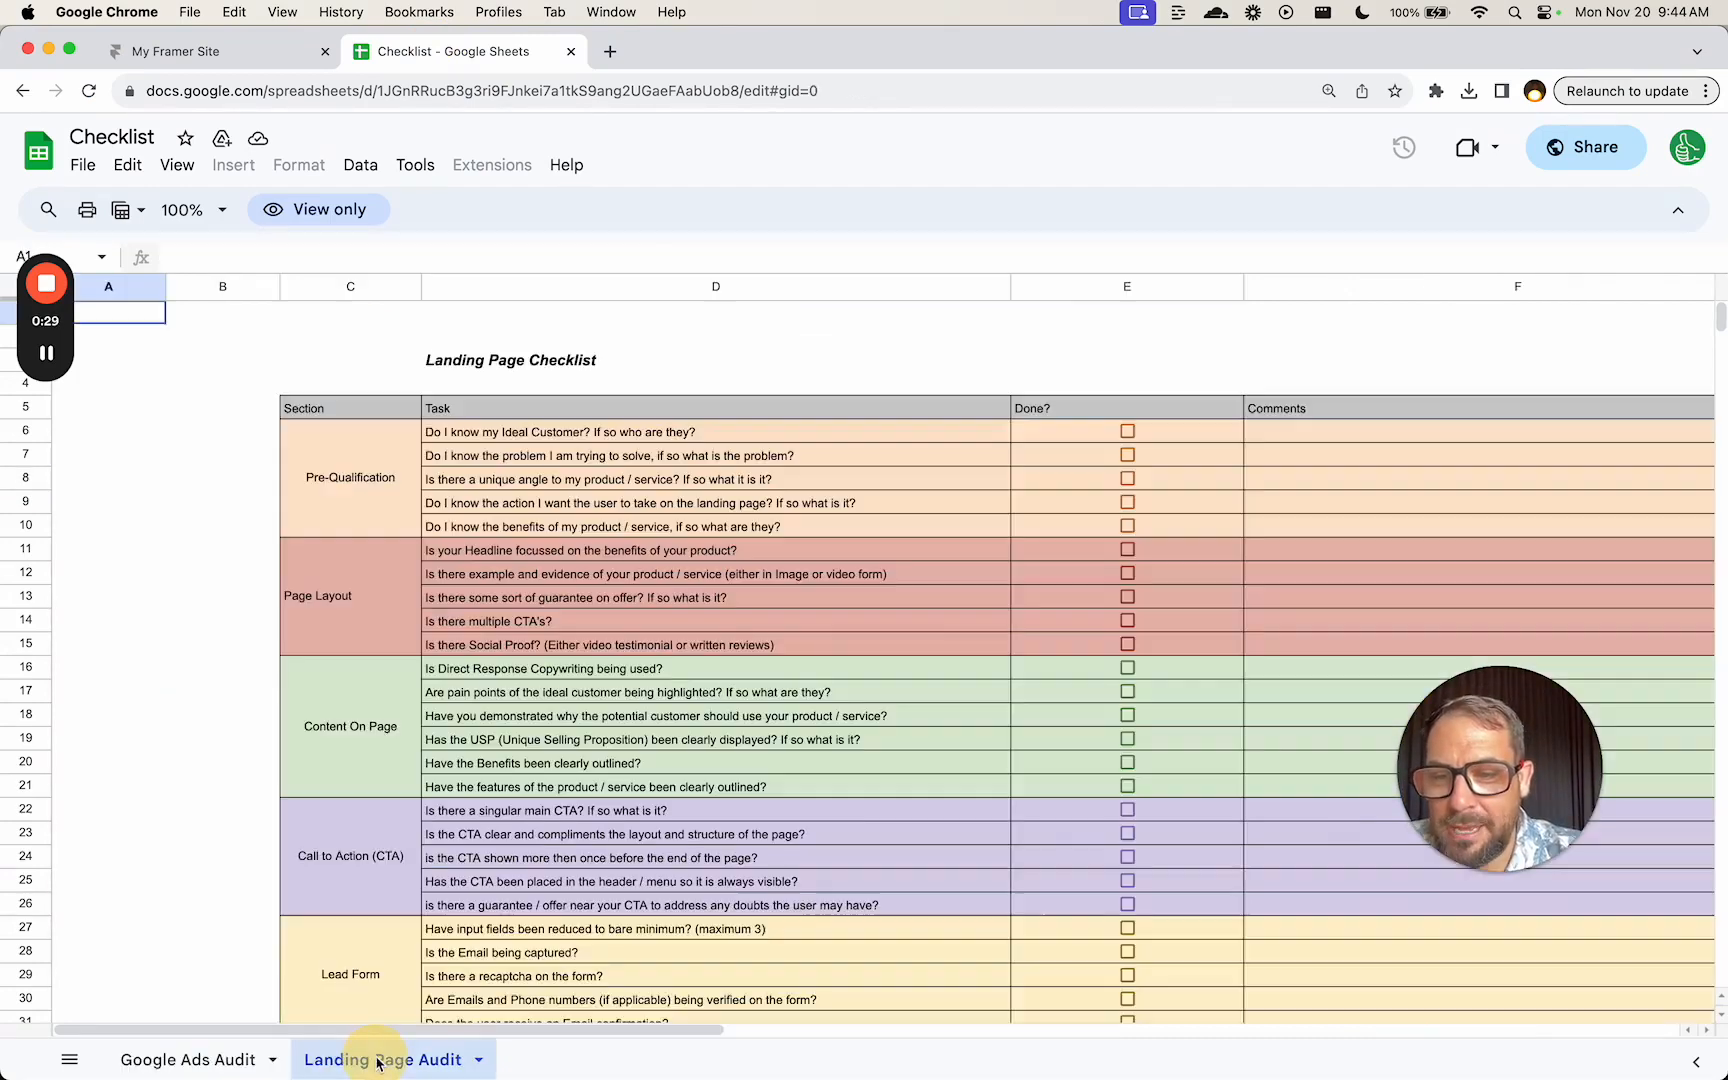
{"action": "left_click", "coordinate": [245, 1062]}
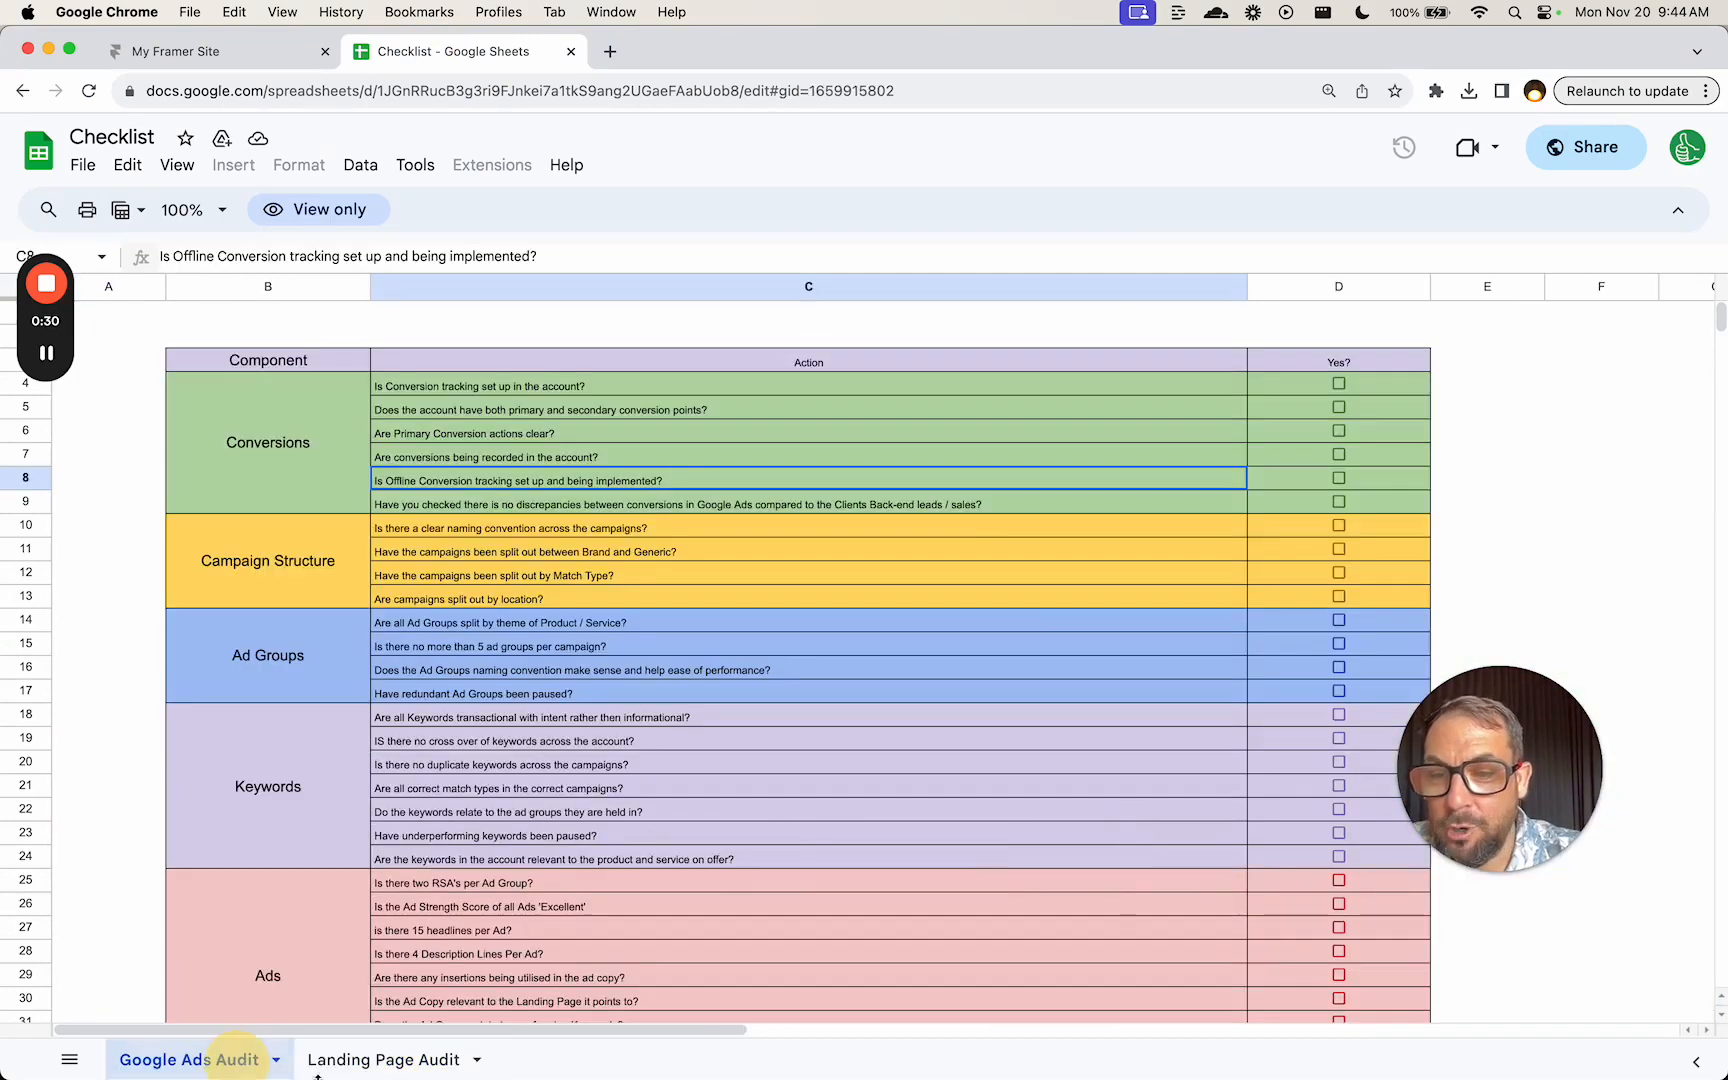
{"action": "left_click", "coordinate": [365, 1060]}
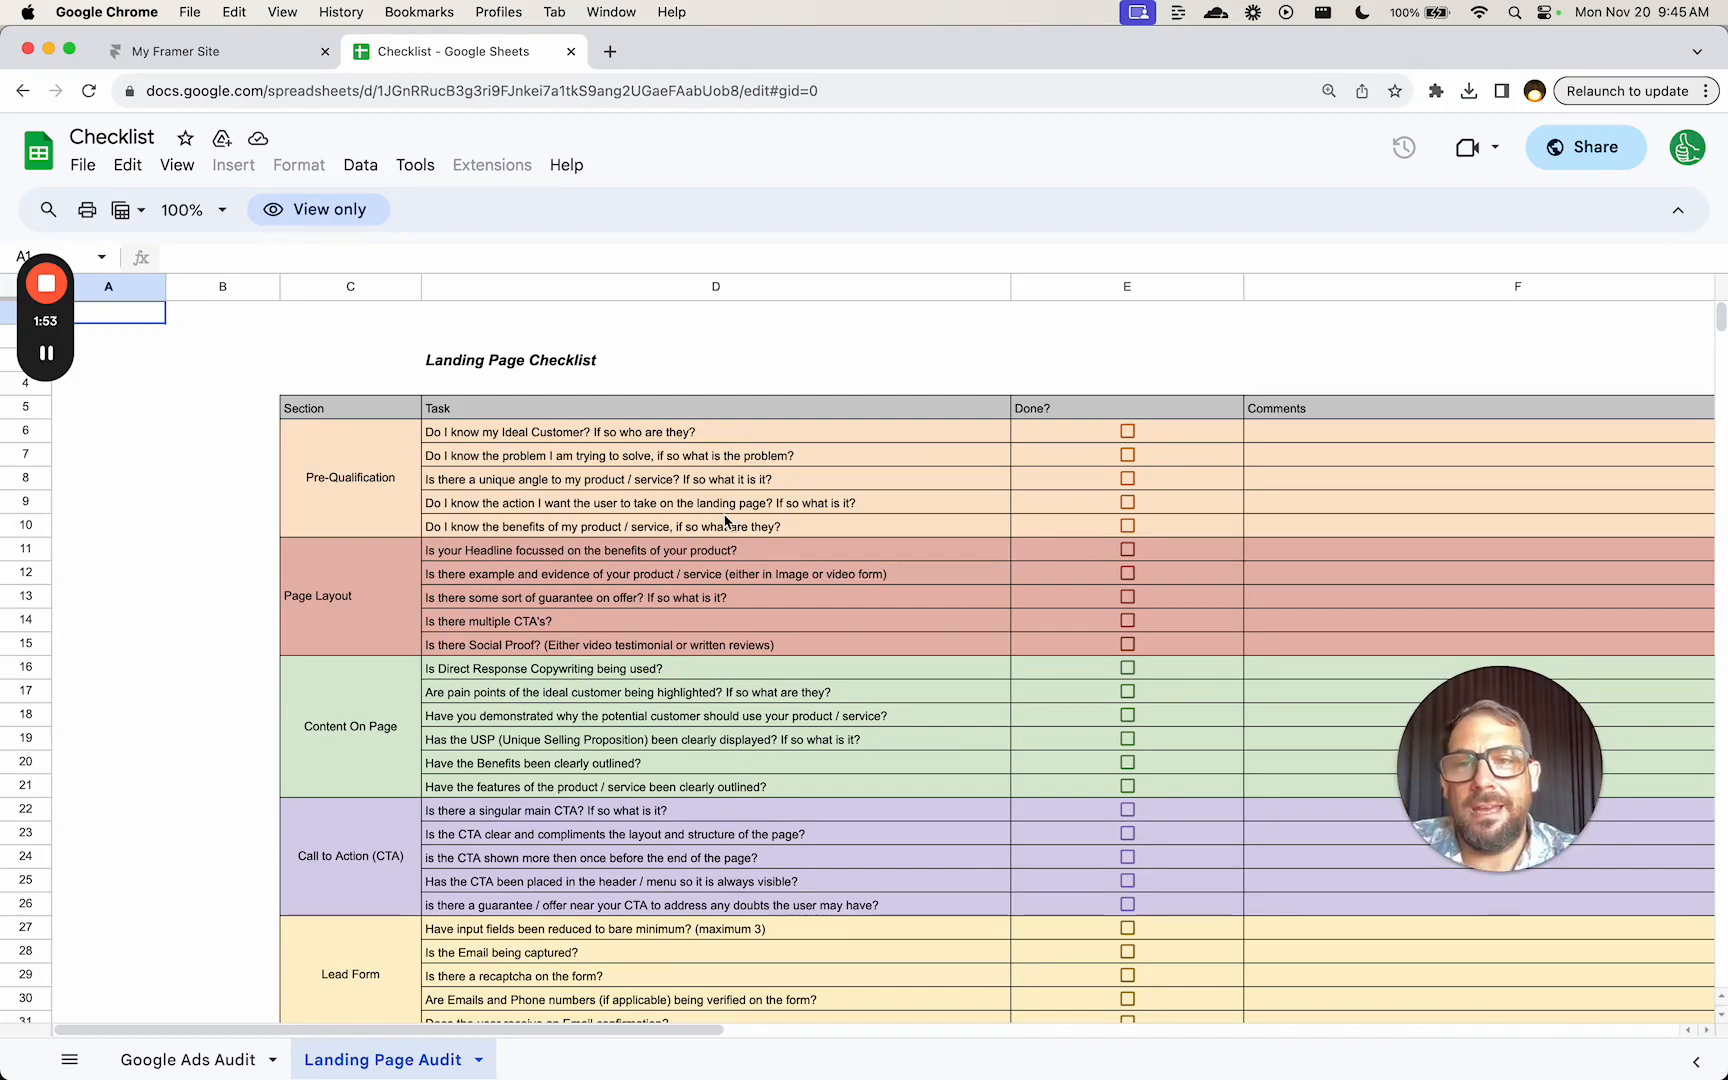
{"action": "left_click", "coordinate": [474, 347]}
{"action": "left_click", "coordinate": [220, 1058]}
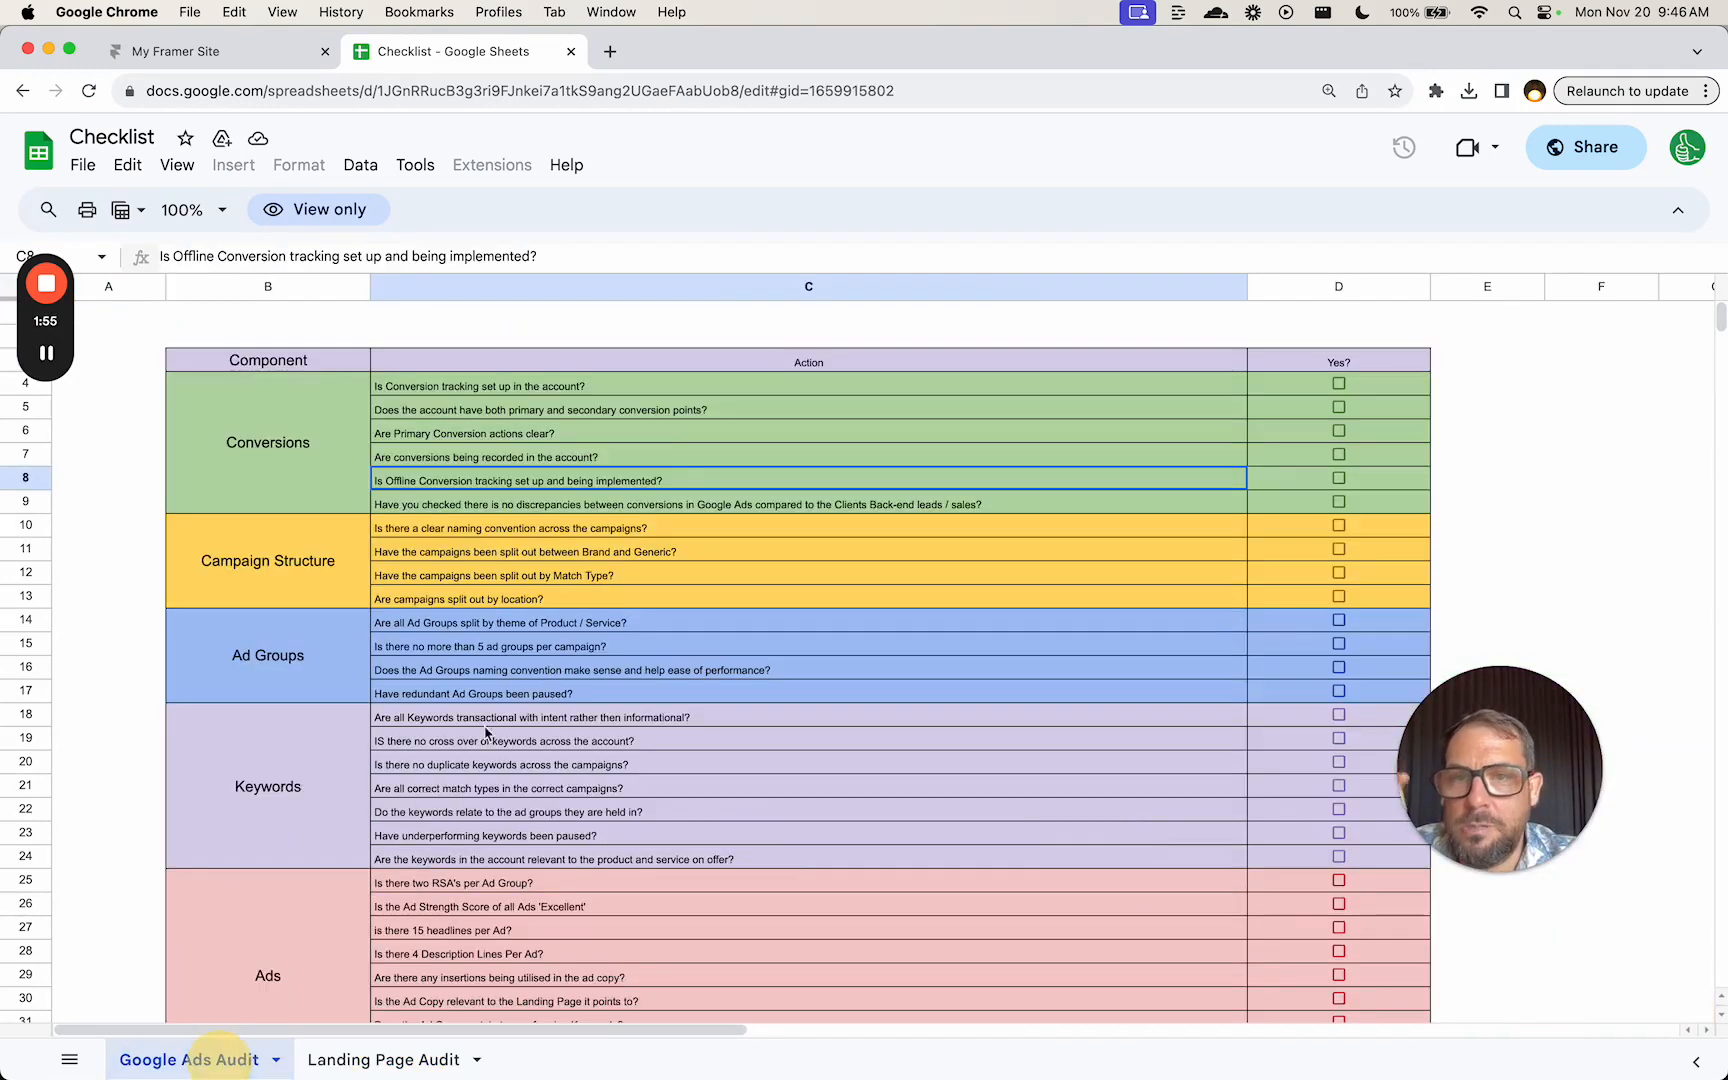
{"action": "left_click", "coordinate": [663, 314]}
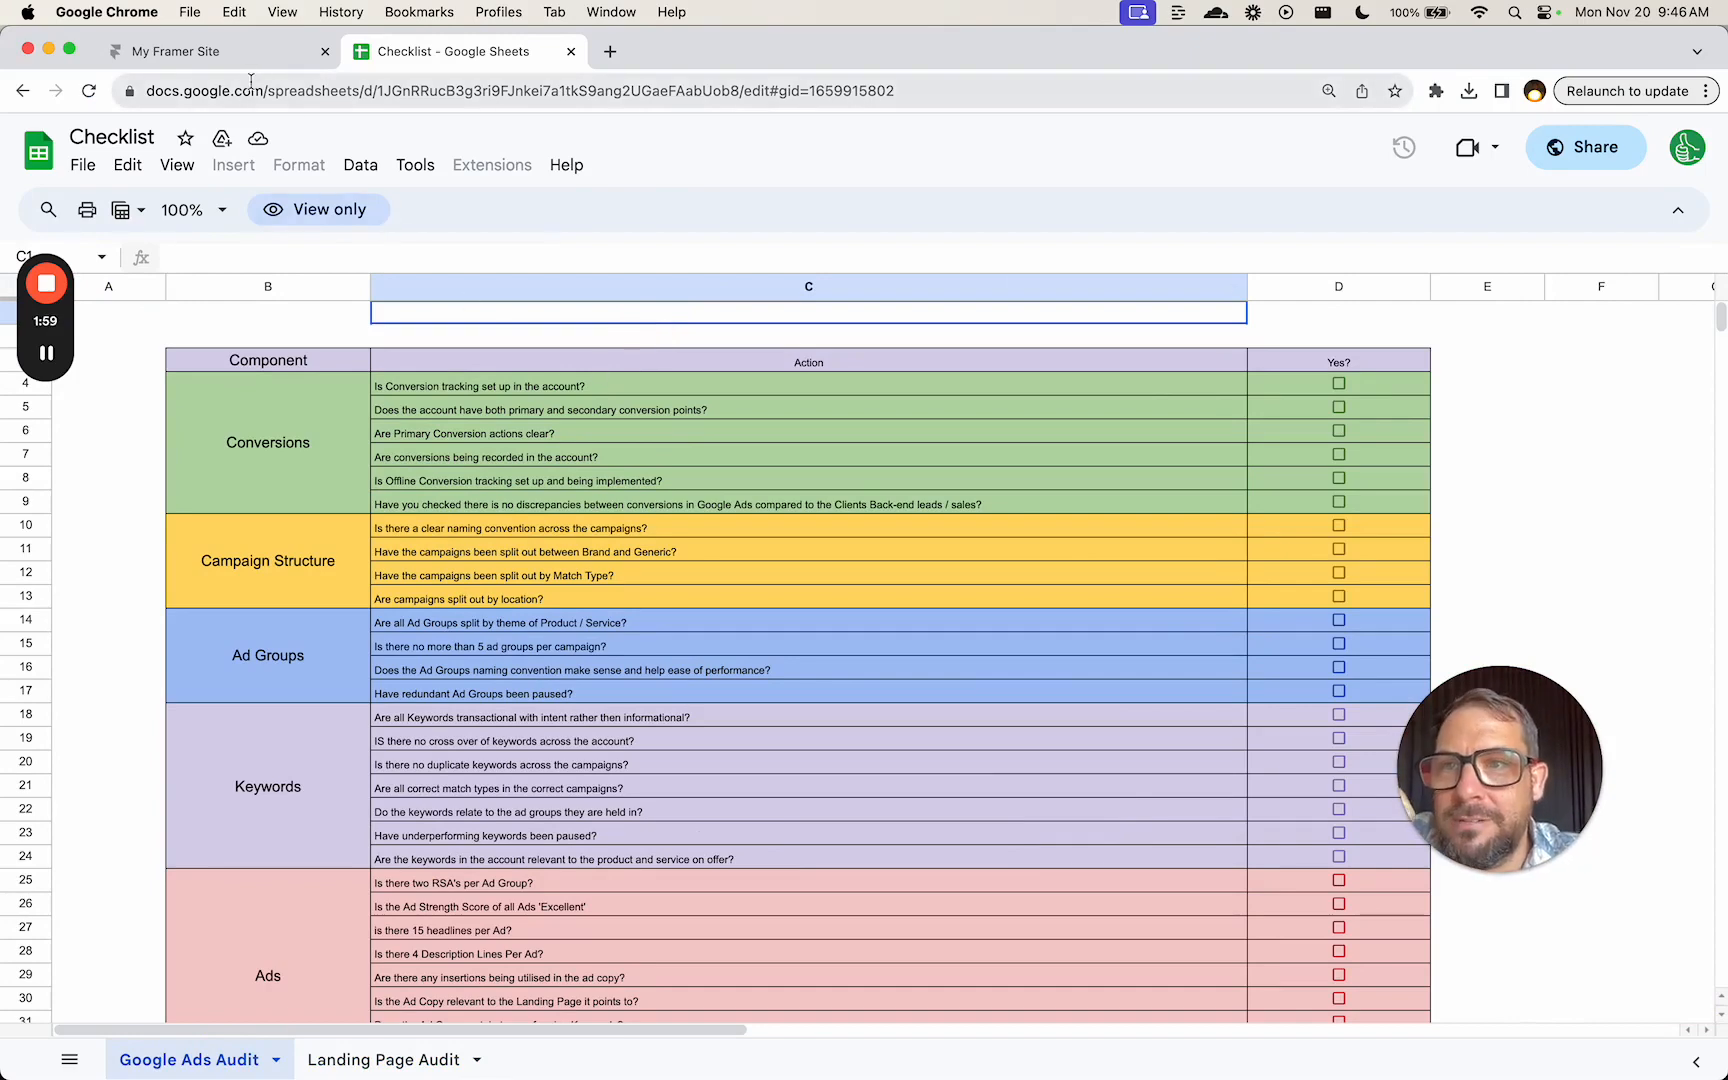
{"action": "left_click", "coordinate": [220, 51]}
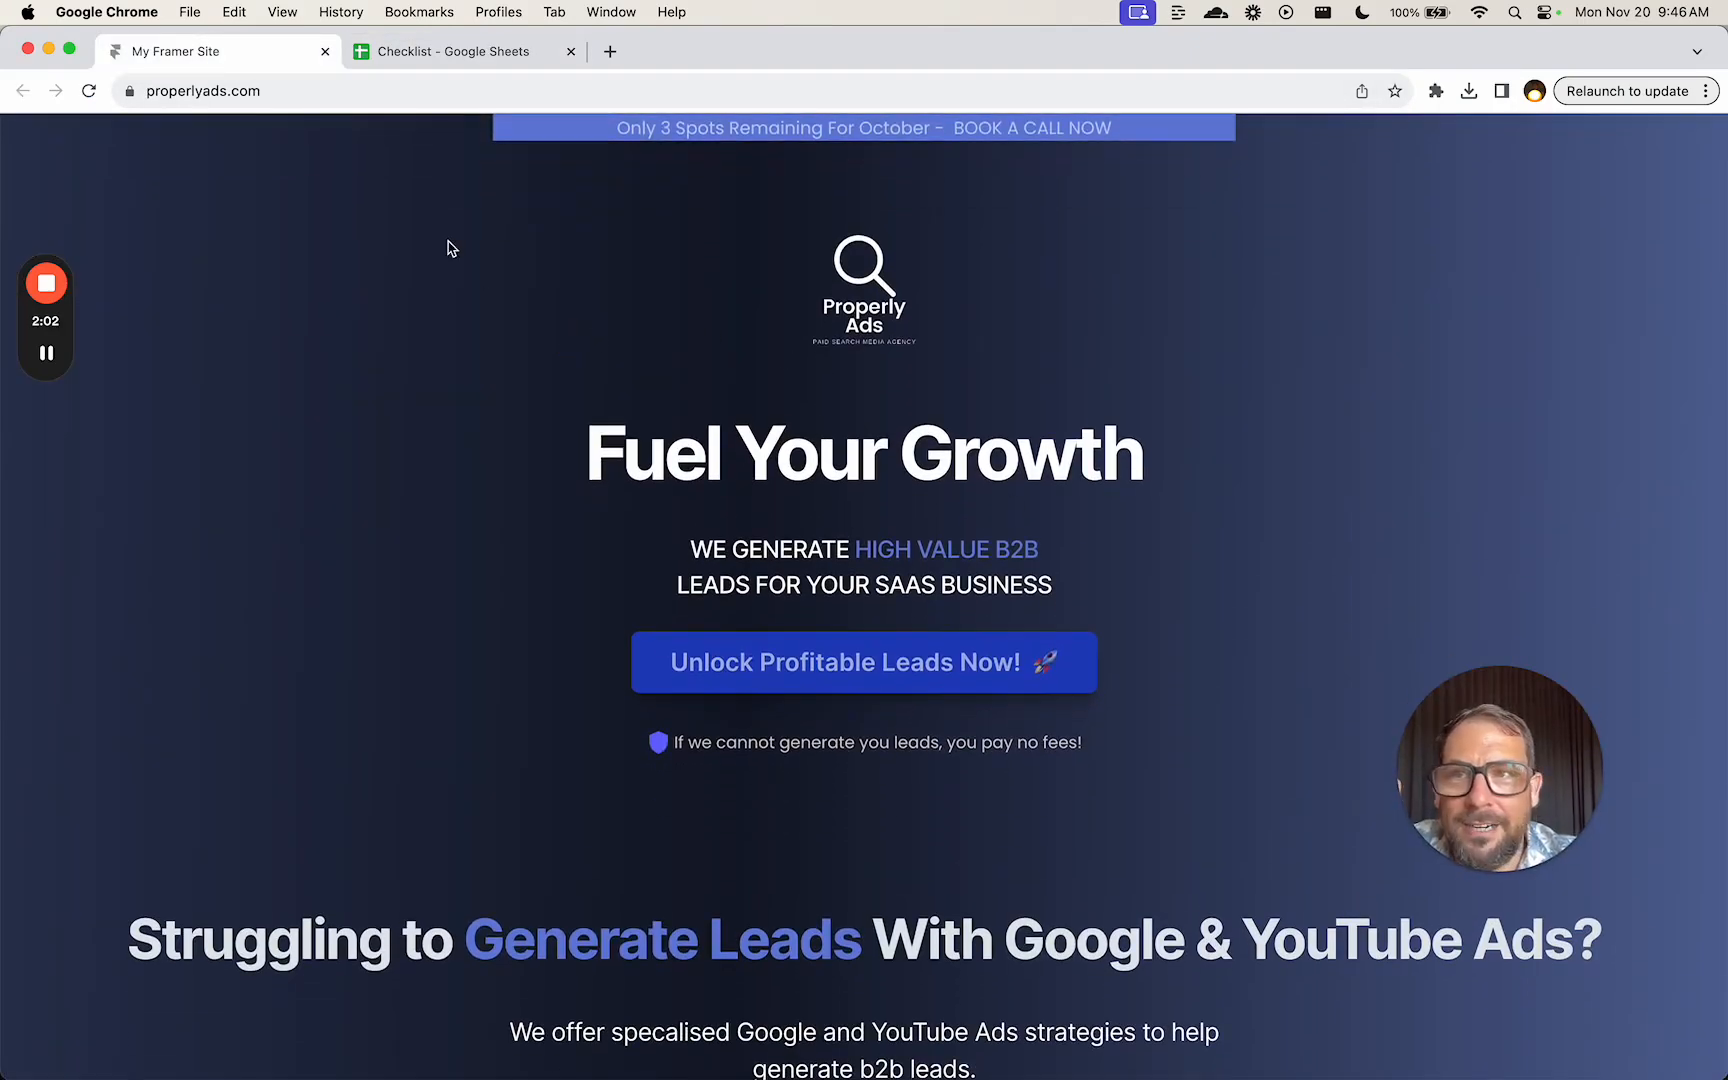
{"action": "scroll", "coordinate": [435, 387], "scroll_direction": "down", "scroll_amount": 12}
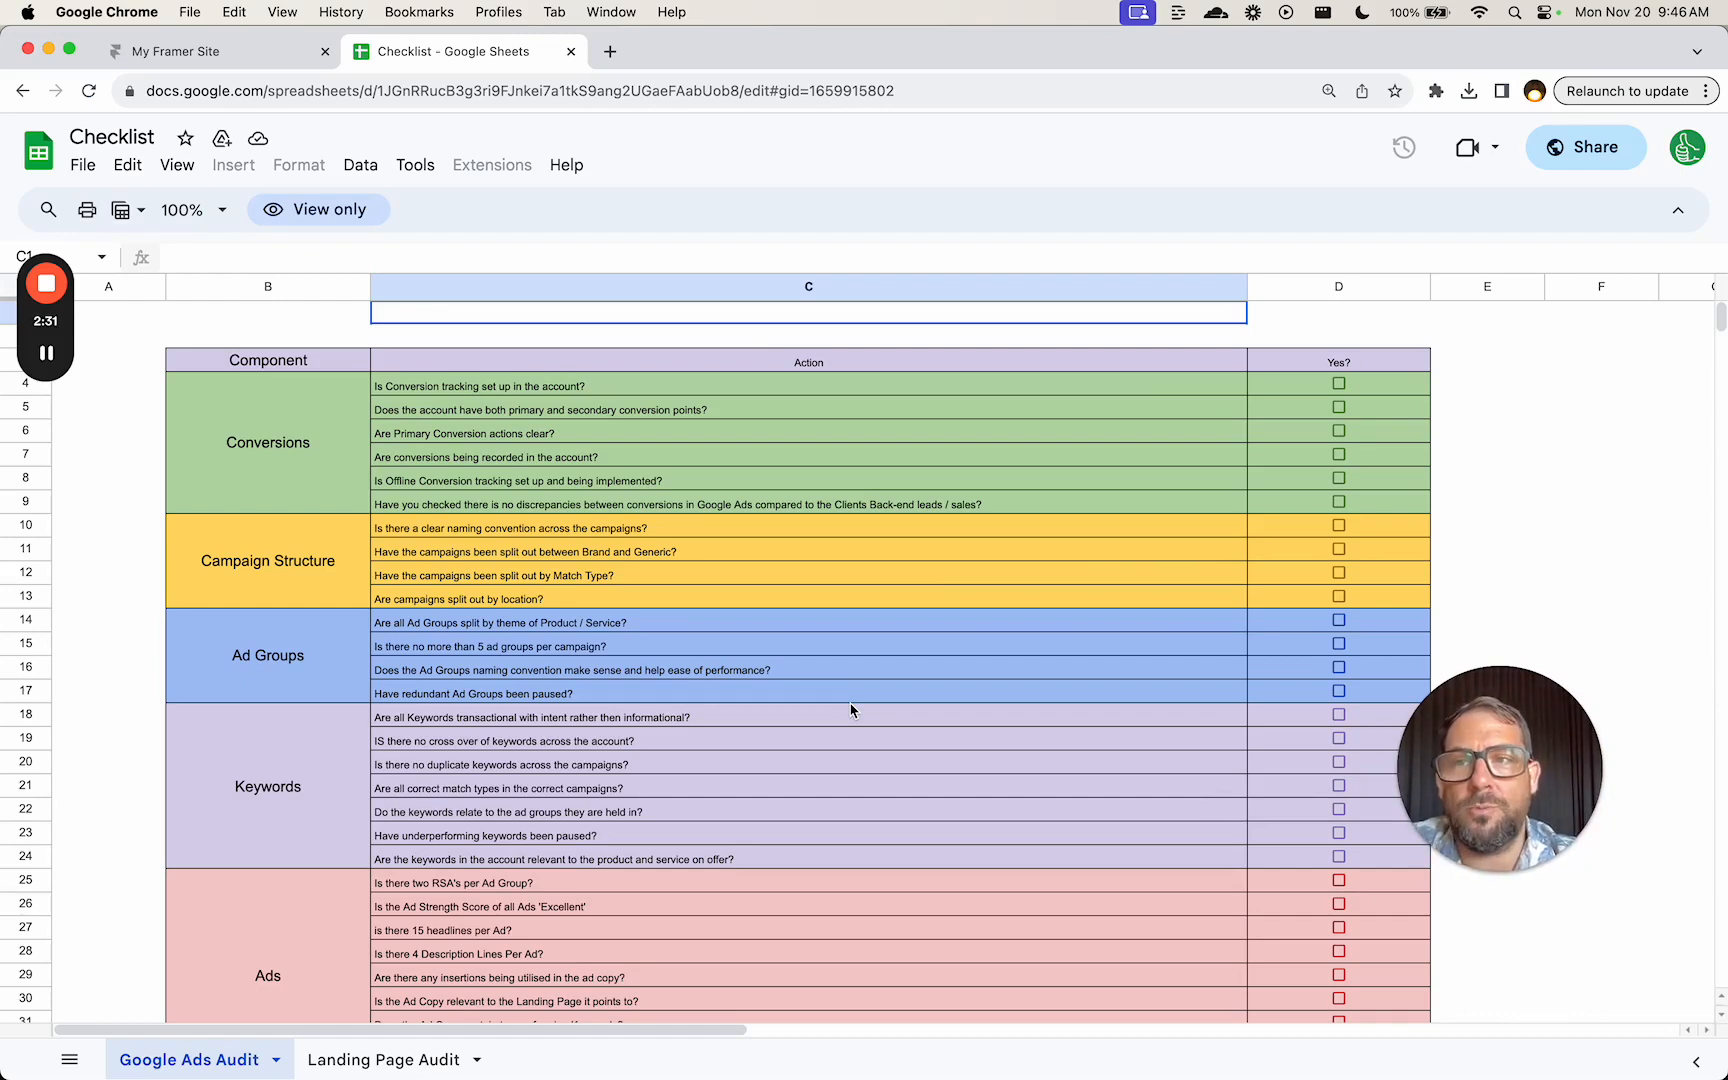
- Make a copy of the Checklist spreadsheet in My Drive under the name "Copy of Checklist"
{"action": "left_click", "coordinate": [82, 165]}
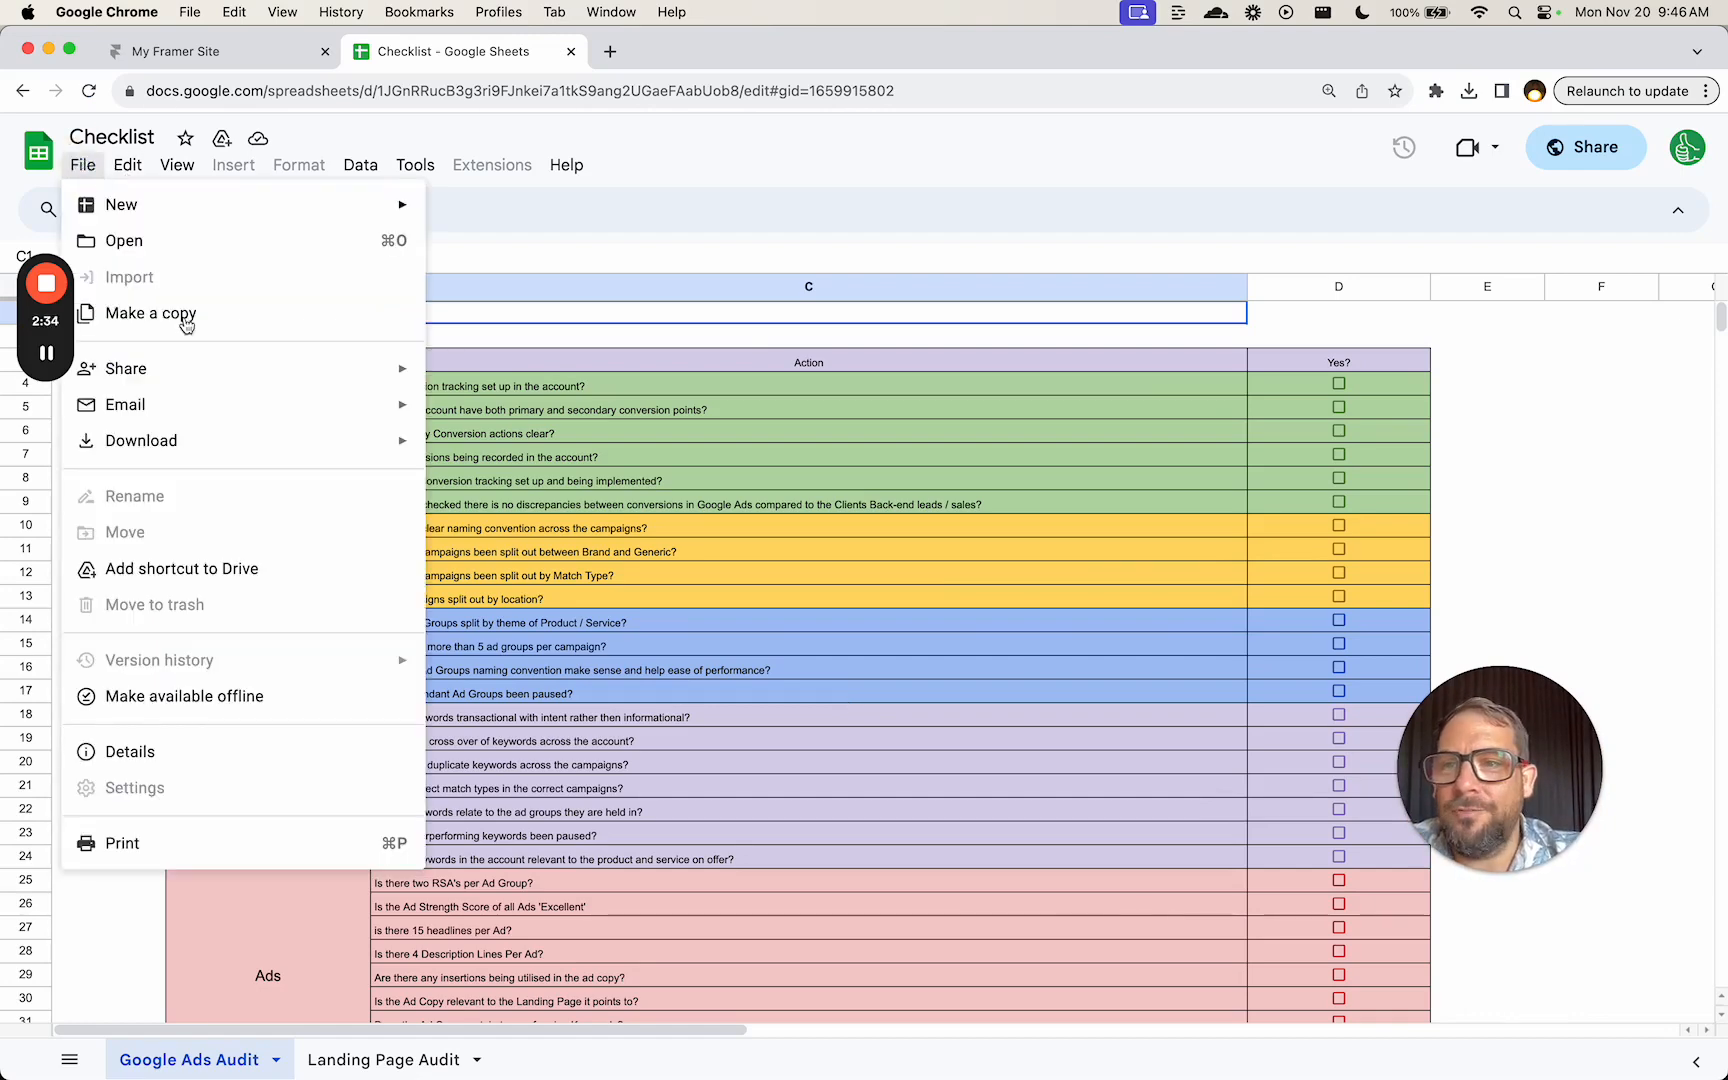
{"action": "left_click", "coordinate": [185, 316]}
{"action": "left_click", "coordinate": [789, 518]}
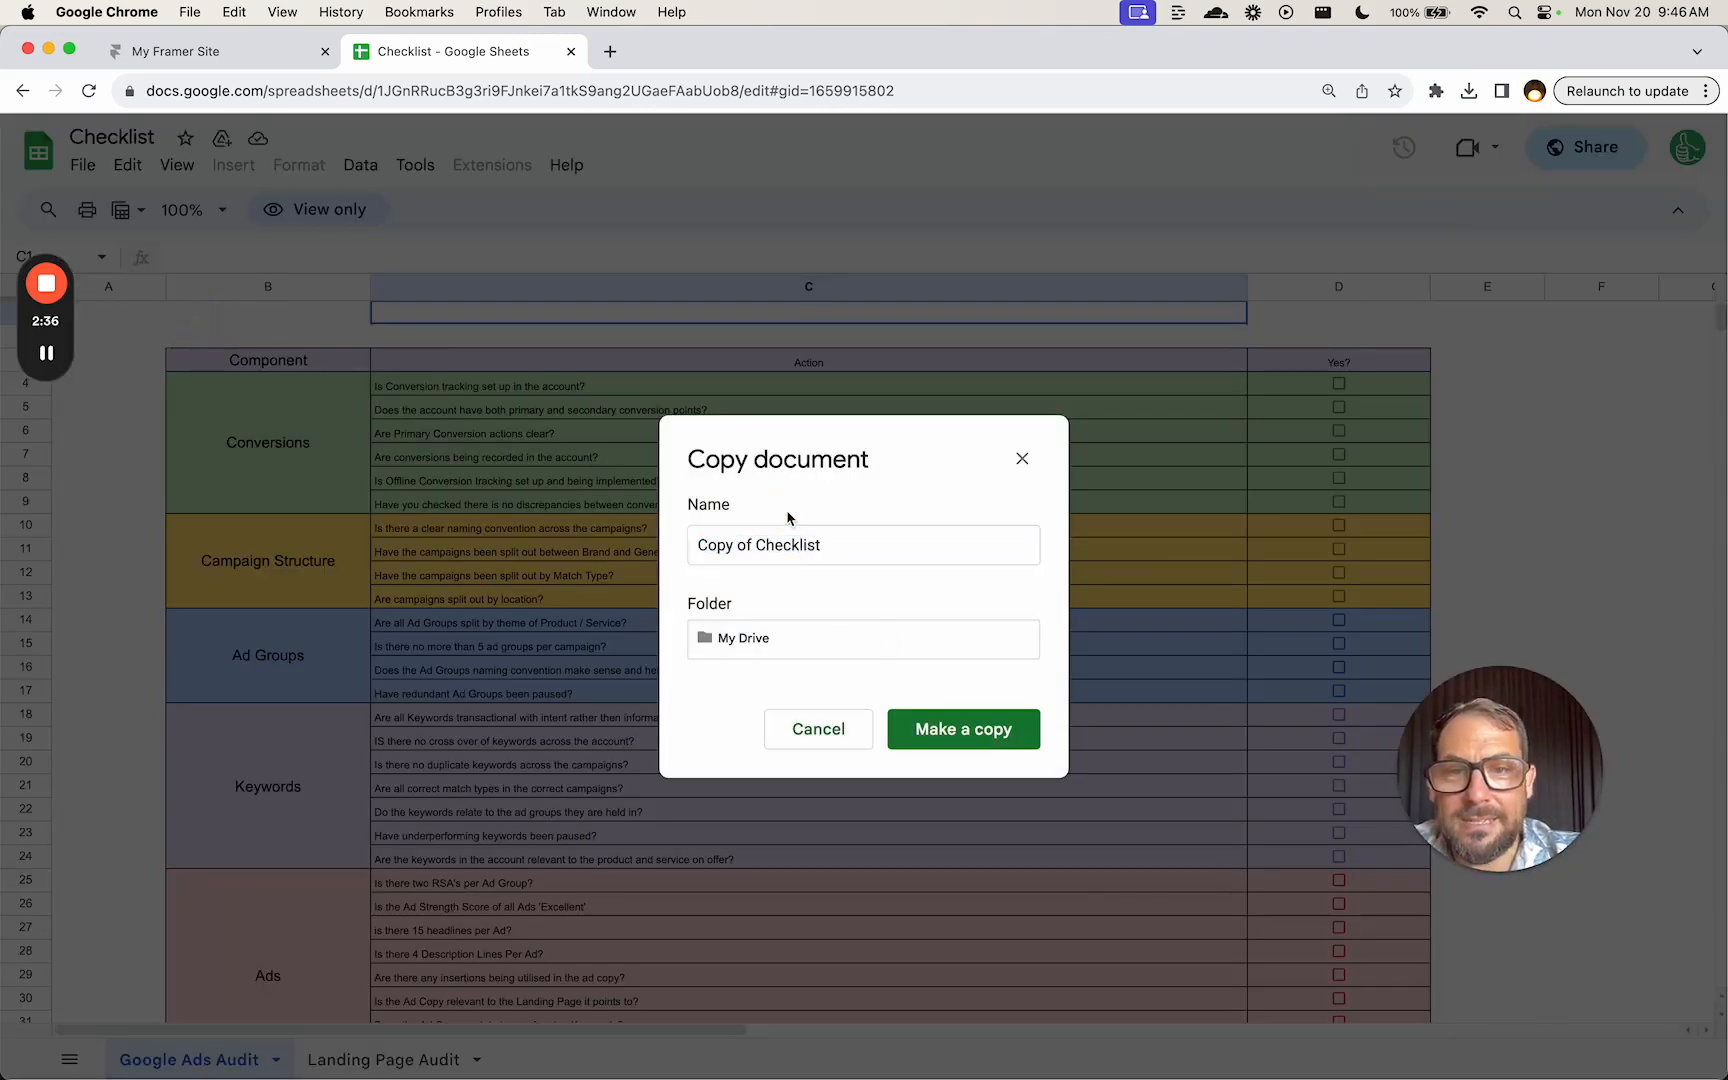
{"action": "left_click_drag", "start_coordinate": [820, 547], "coordinate": [687, 552]}
{"action": "left_click", "coordinate": [956, 733]}
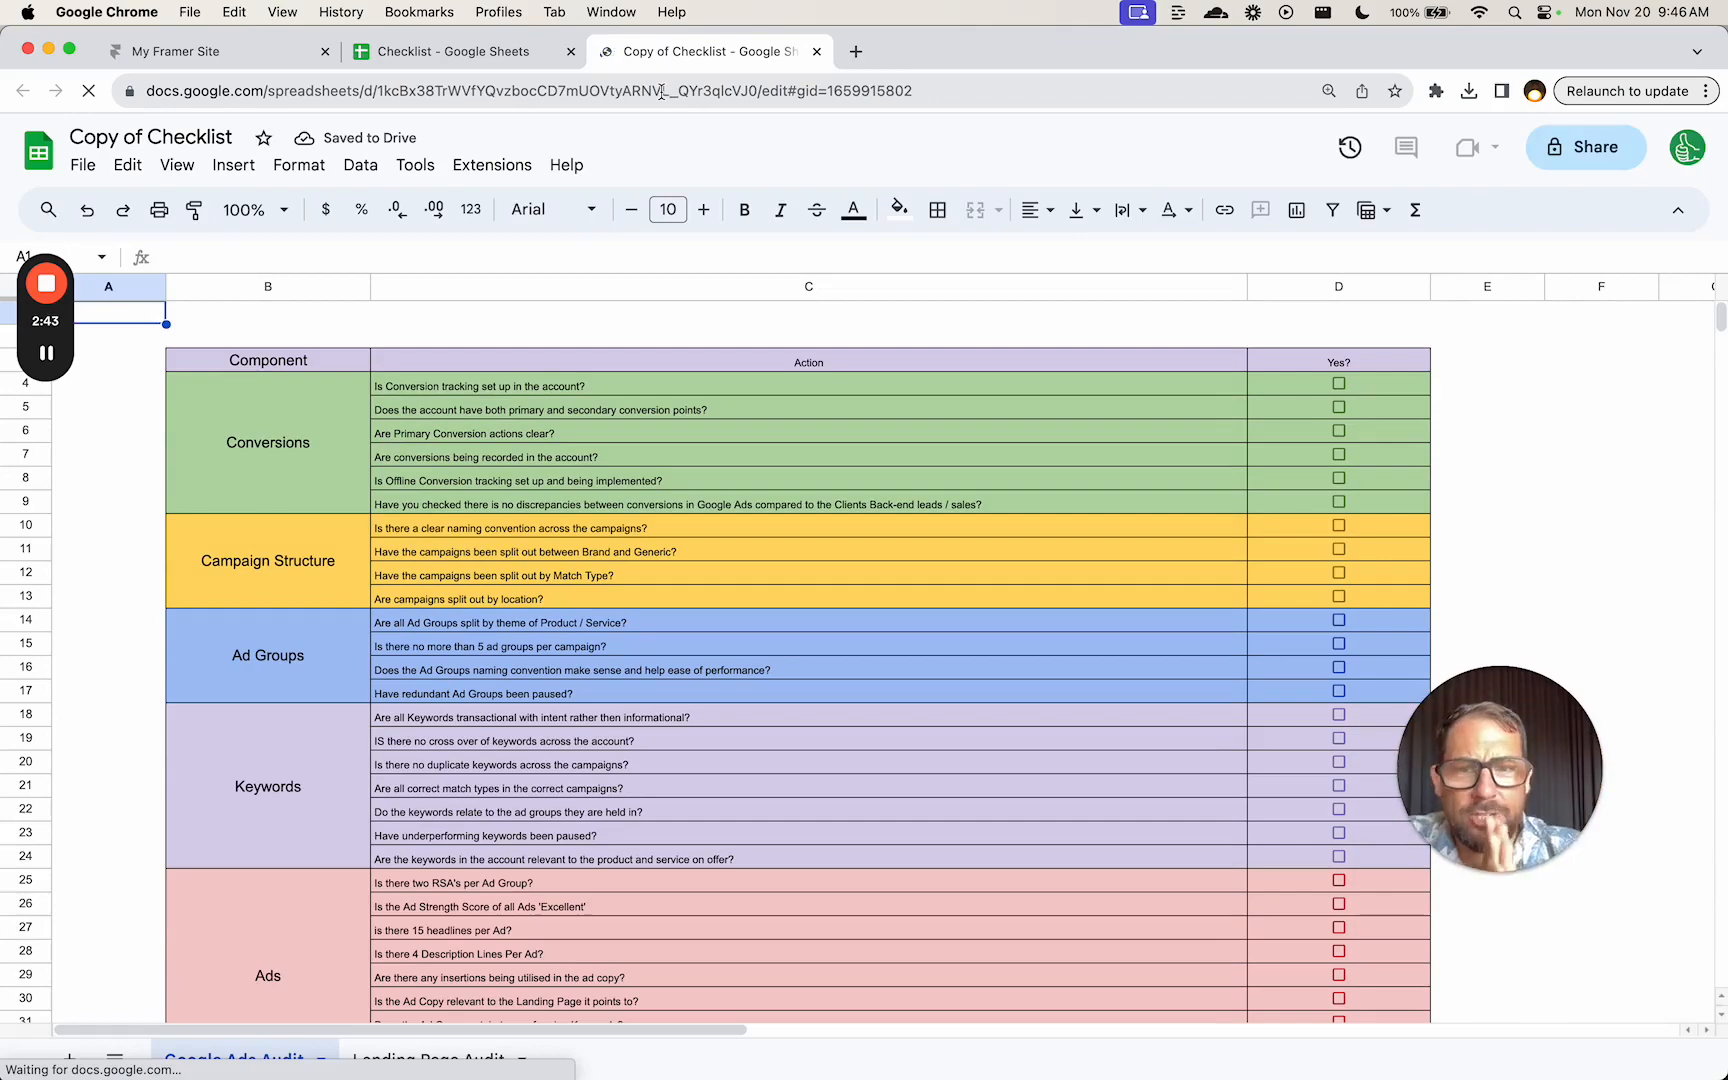
- Review the audit questions on the copy's Google Ads Audit and Landing Page Audit sheets from start to end
{"action": "scroll", "coordinate": [690, 651], "scroll_direction": "down", "scroll_amount": 10}
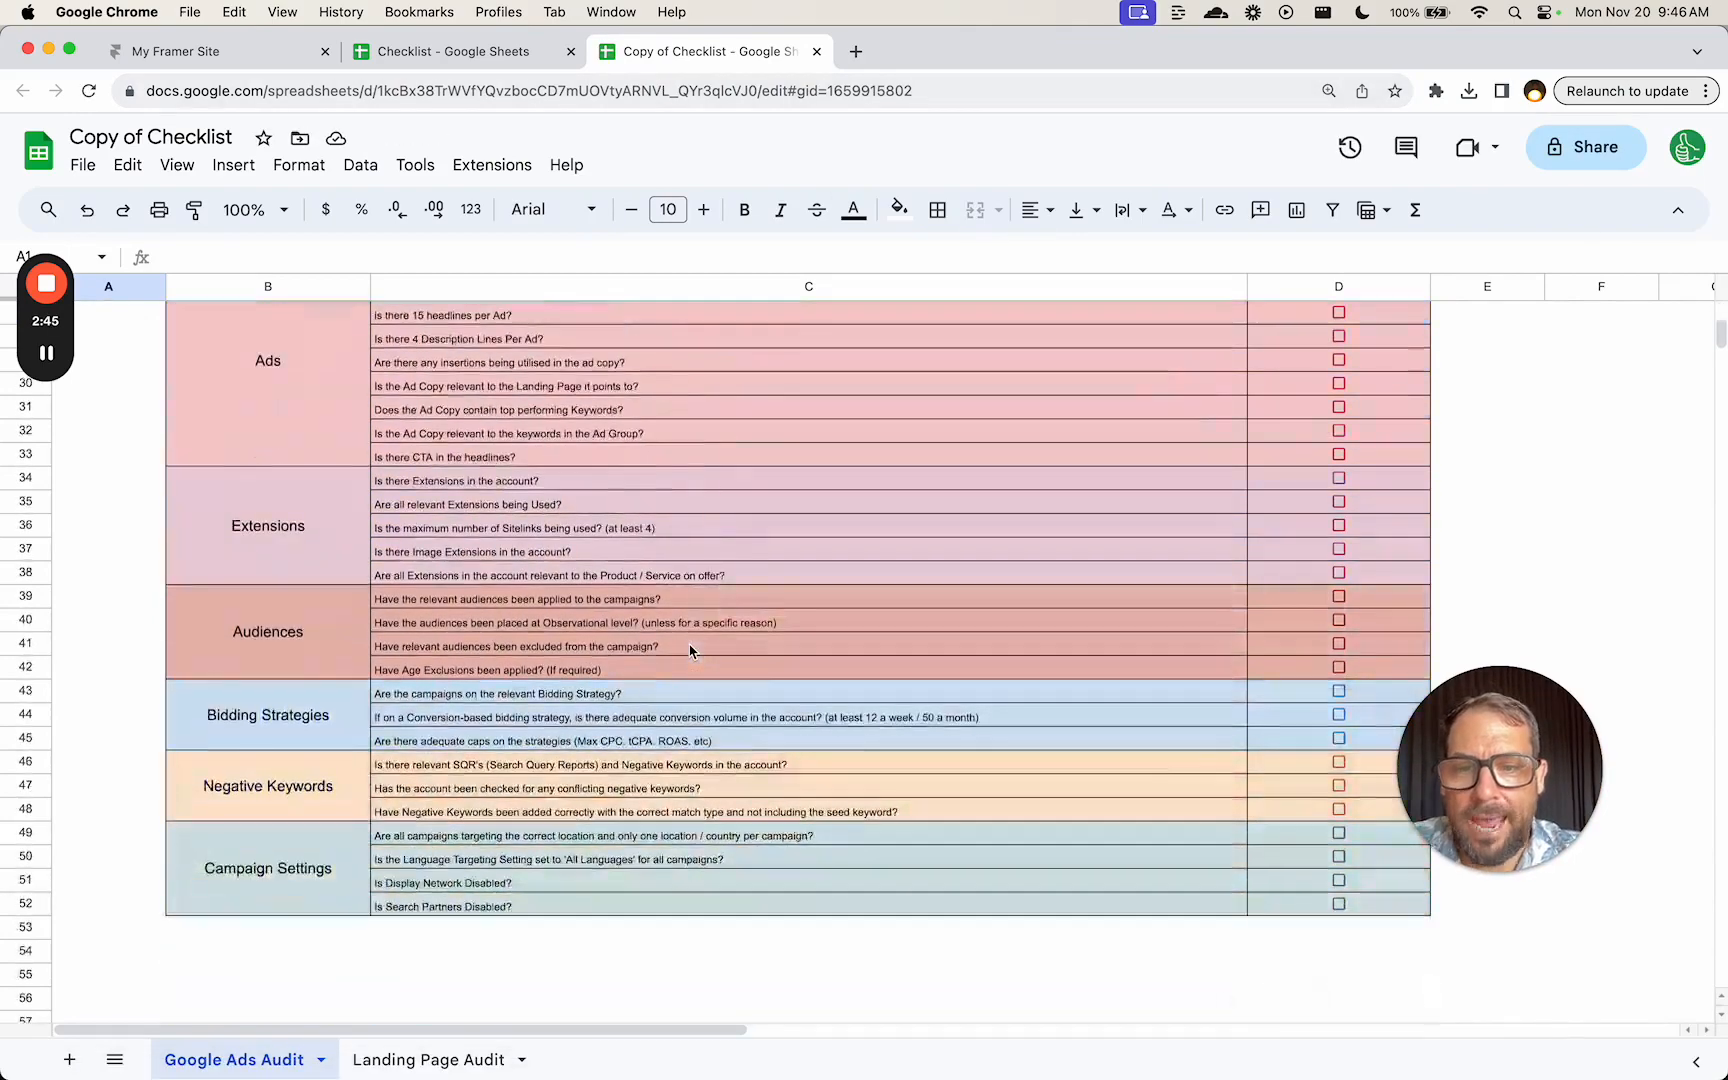
{"action": "scroll", "coordinate": [690, 651], "scroll_direction": "down", "scroll_amount": 2}
{"action": "left_click", "coordinate": [428, 1059]}
{"action": "scroll", "coordinate": [646, 752], "scroll_direction": "down", "scroll_amount": 5}
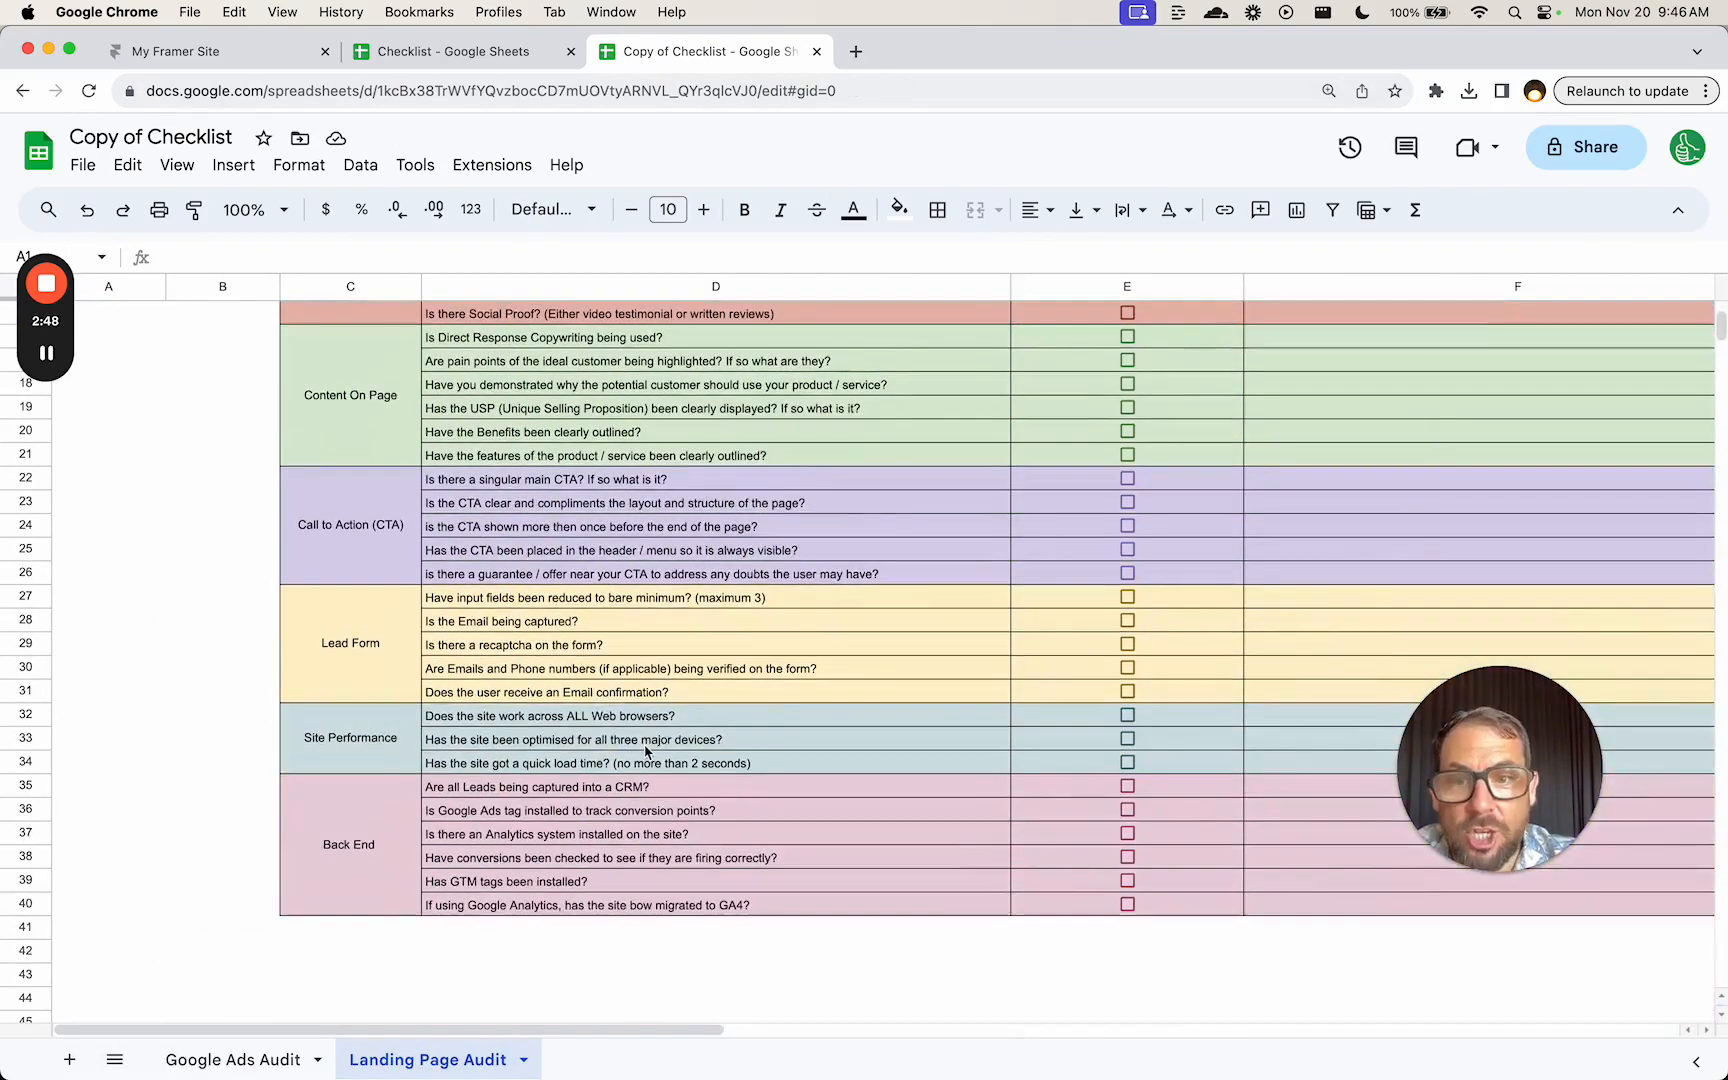
{"action": "scroll", "coordinate": [646, 752], "scroll_direction": "down", "scroll_amount": 15}
{"action": "scroll", "coordinate": [646, 752], "scroll_direction": "up", "scroll_amount": 20}
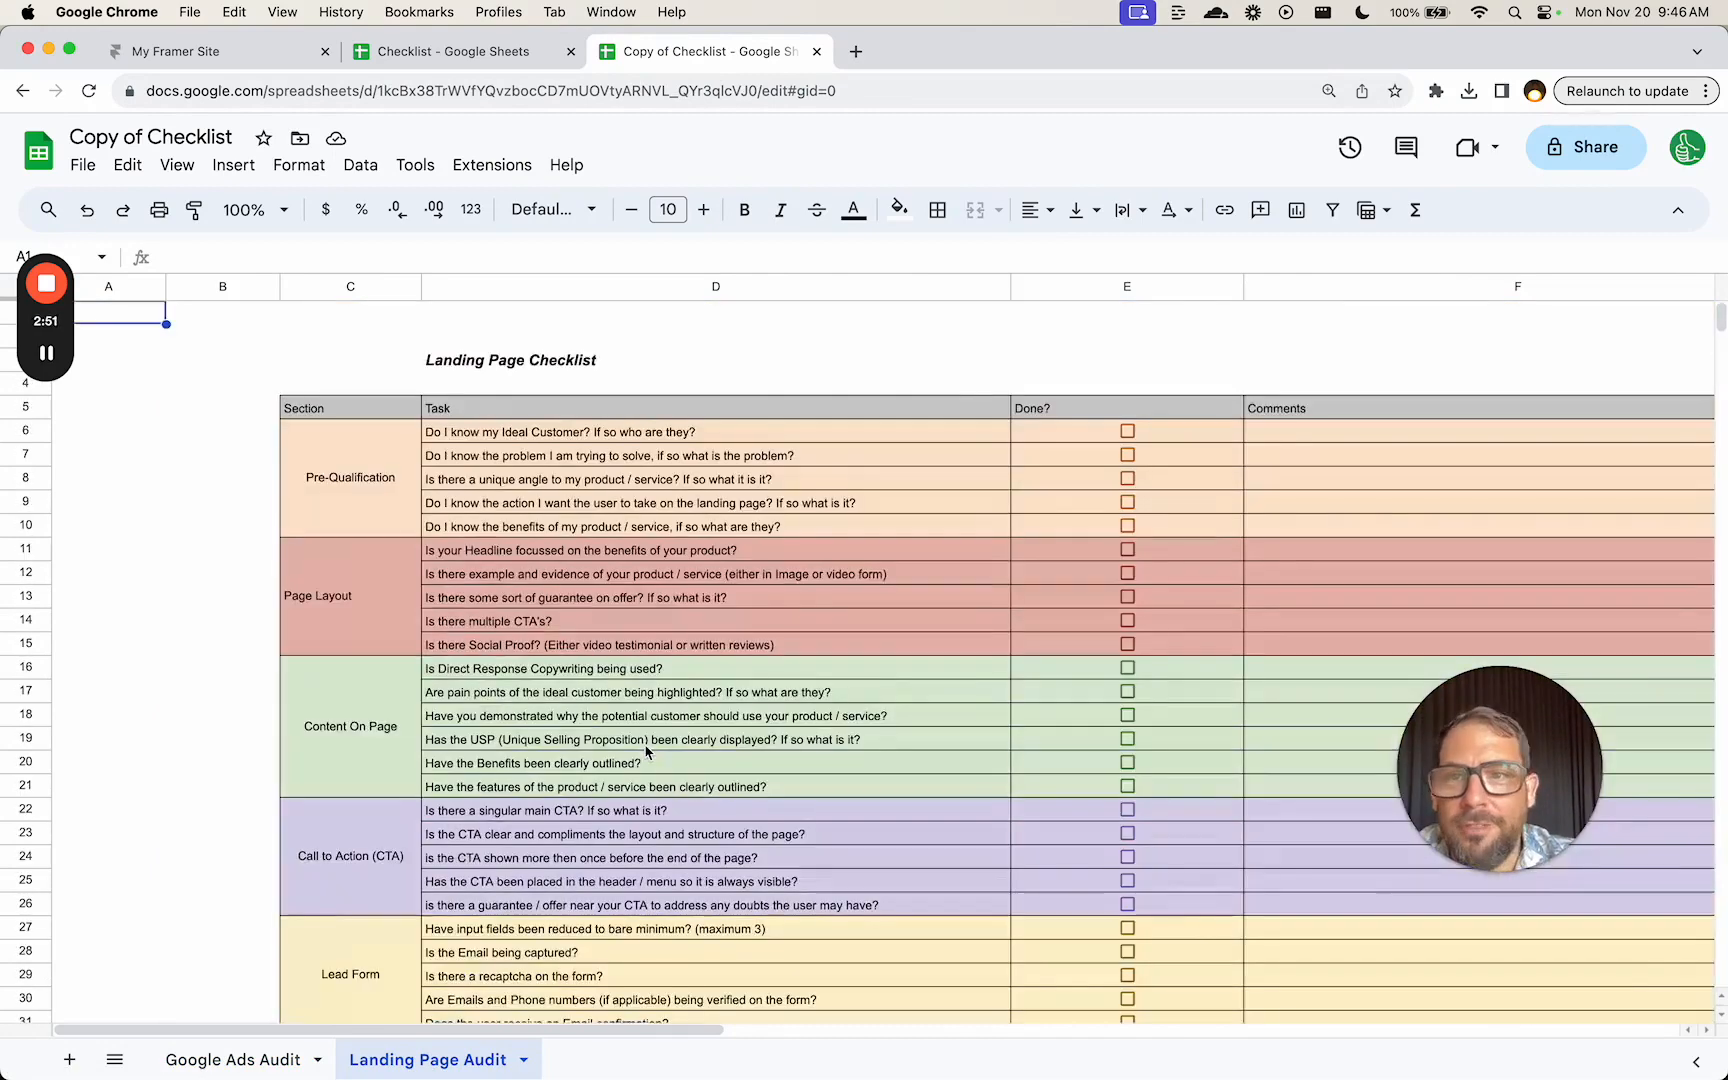
- Rename the copied spreadsheet as "Landing Page Checklist"
{"action": "left_click", "coordinate": [188, 410]}
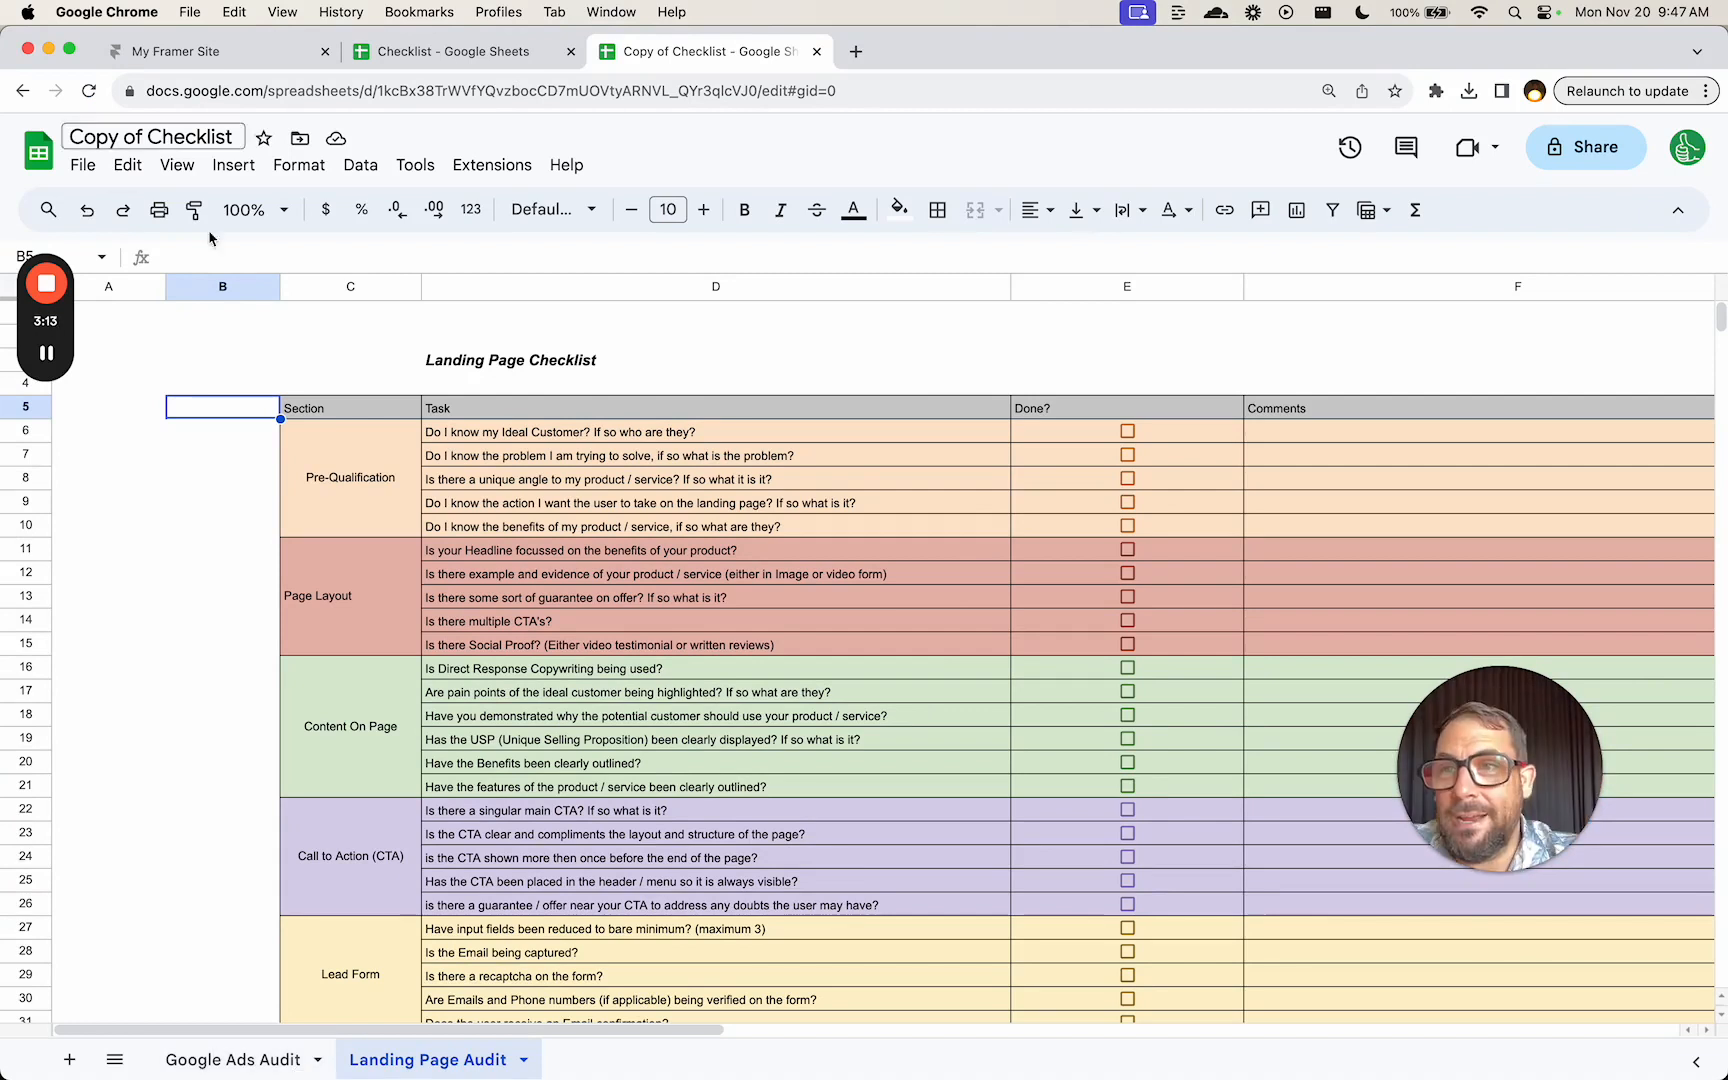
{"action": "left_click_drag", "start_coordinate": [150, 137], "coordinate": [40, 140]}
{"action": "type", "text": "Landing Page"}
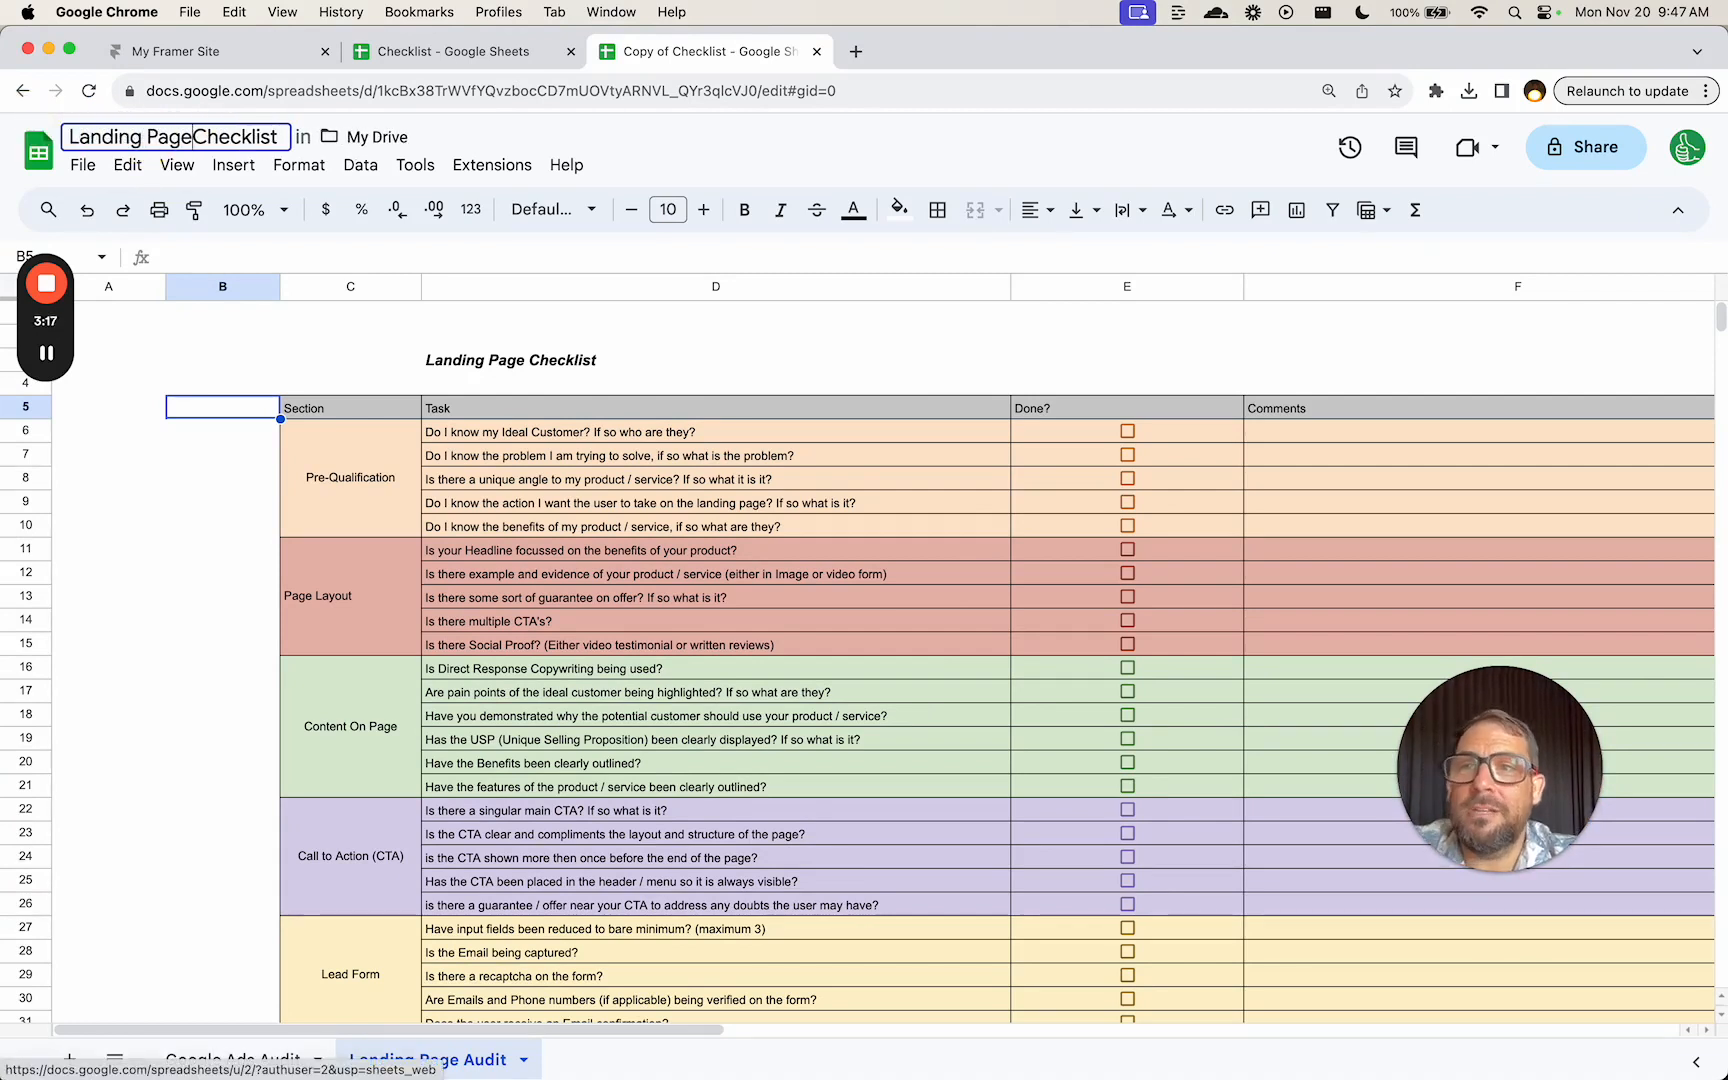
{"action": "left_click", "coordinate": [335, 362]}
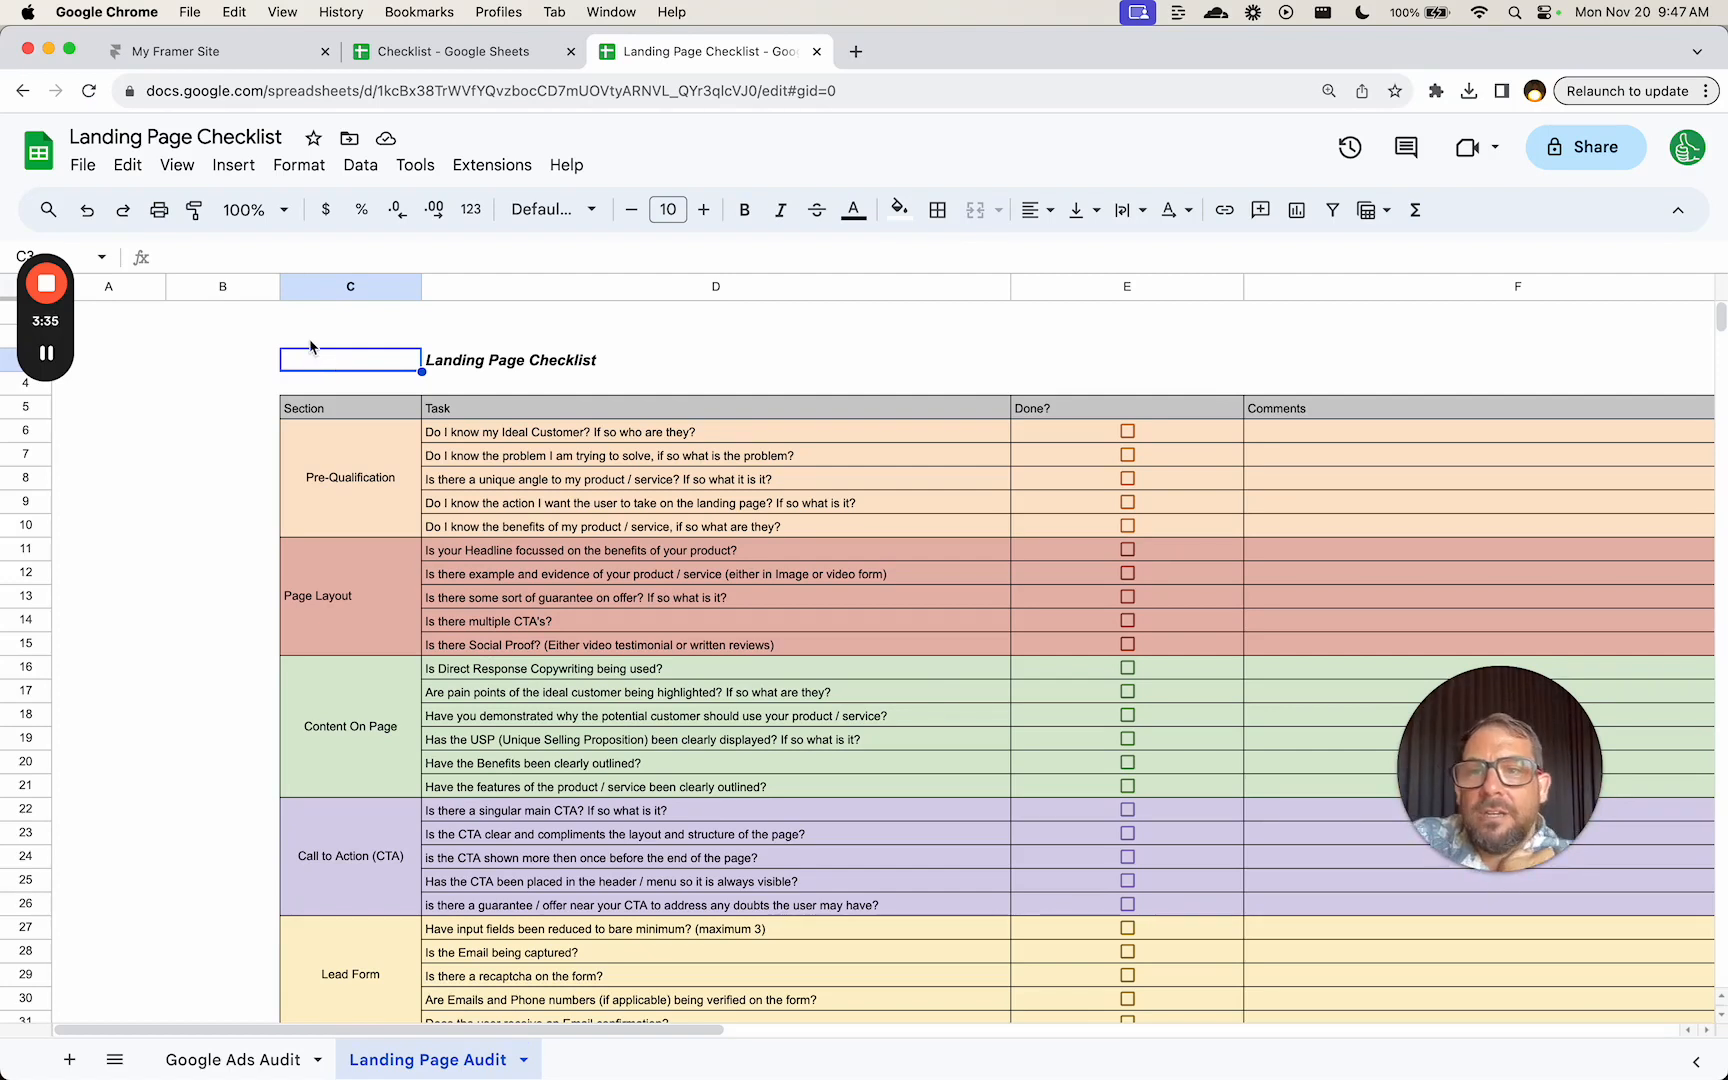
- Append a vertical bar and the site address to the file name, making it "Landing Page Checklist | Properlyads.com/"
{"action": "left_click", "coordinate": [130, 137]}
{"action": "left_click_drag", "start_coordinate": [112, 120], "coordinate": [6, 108]}
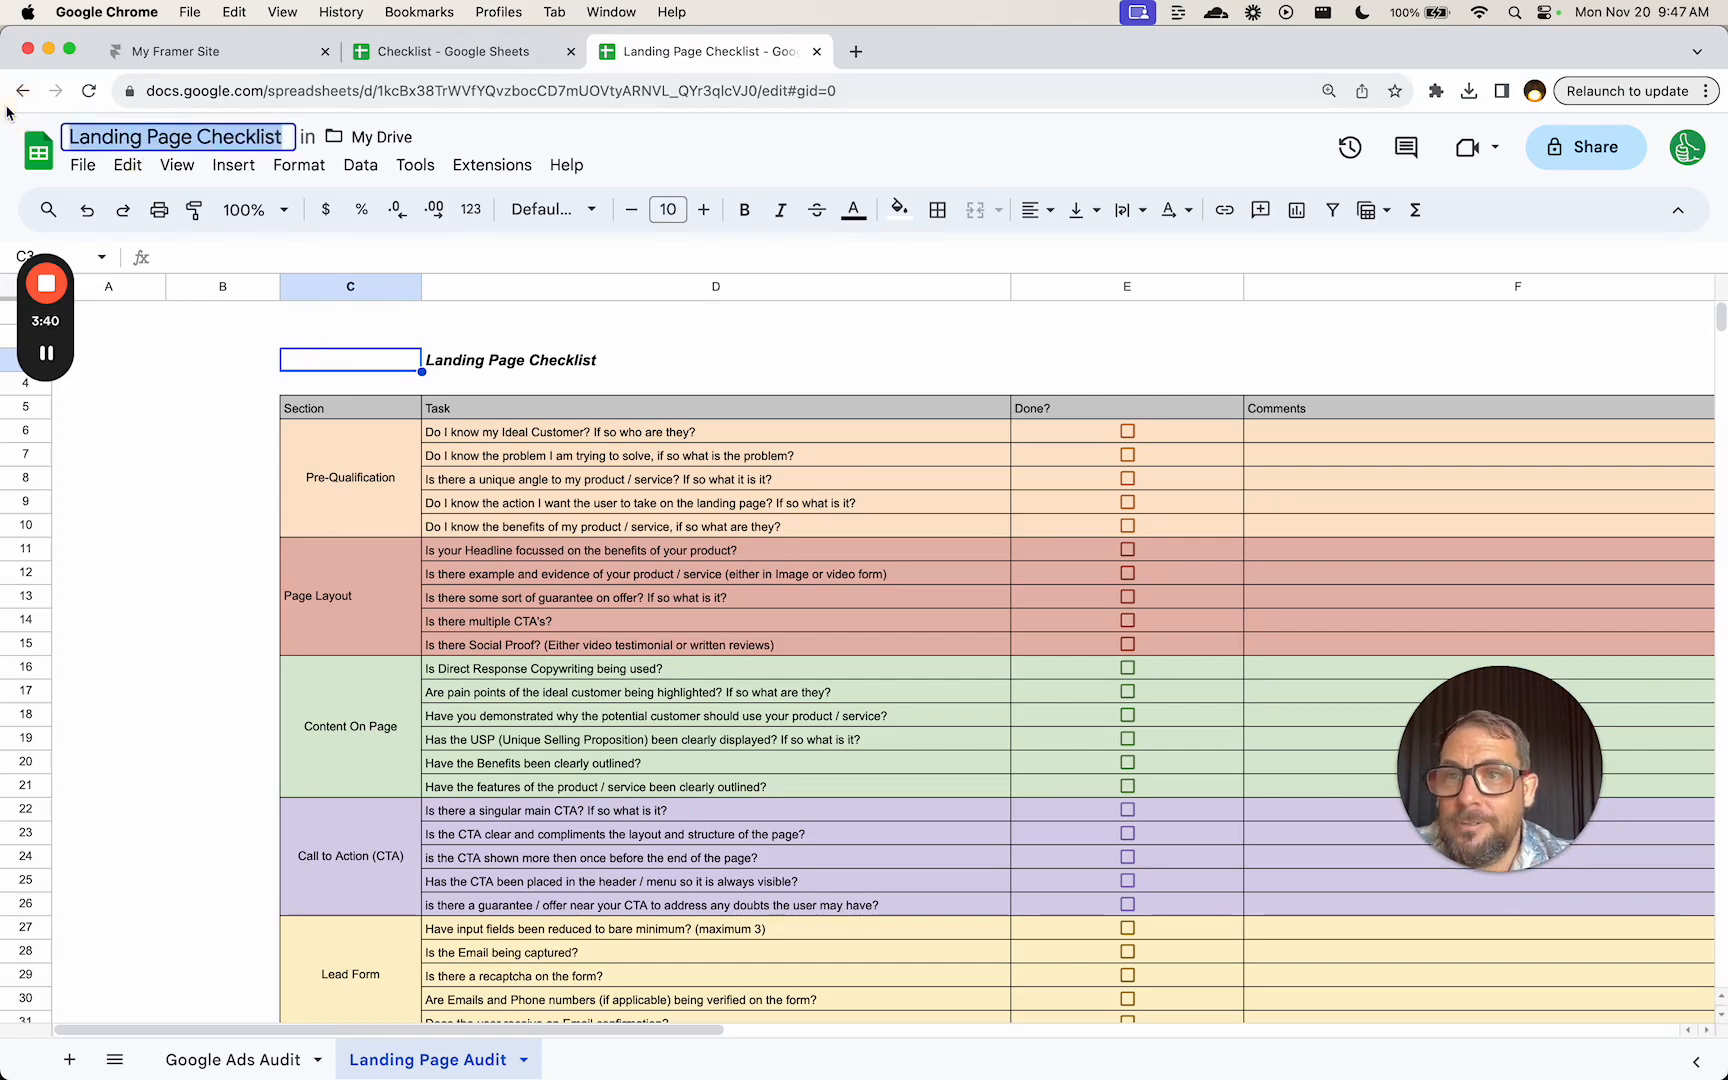
{"action": "key", "text": "Right"}
{"action": "type", "text": "| Pro"}
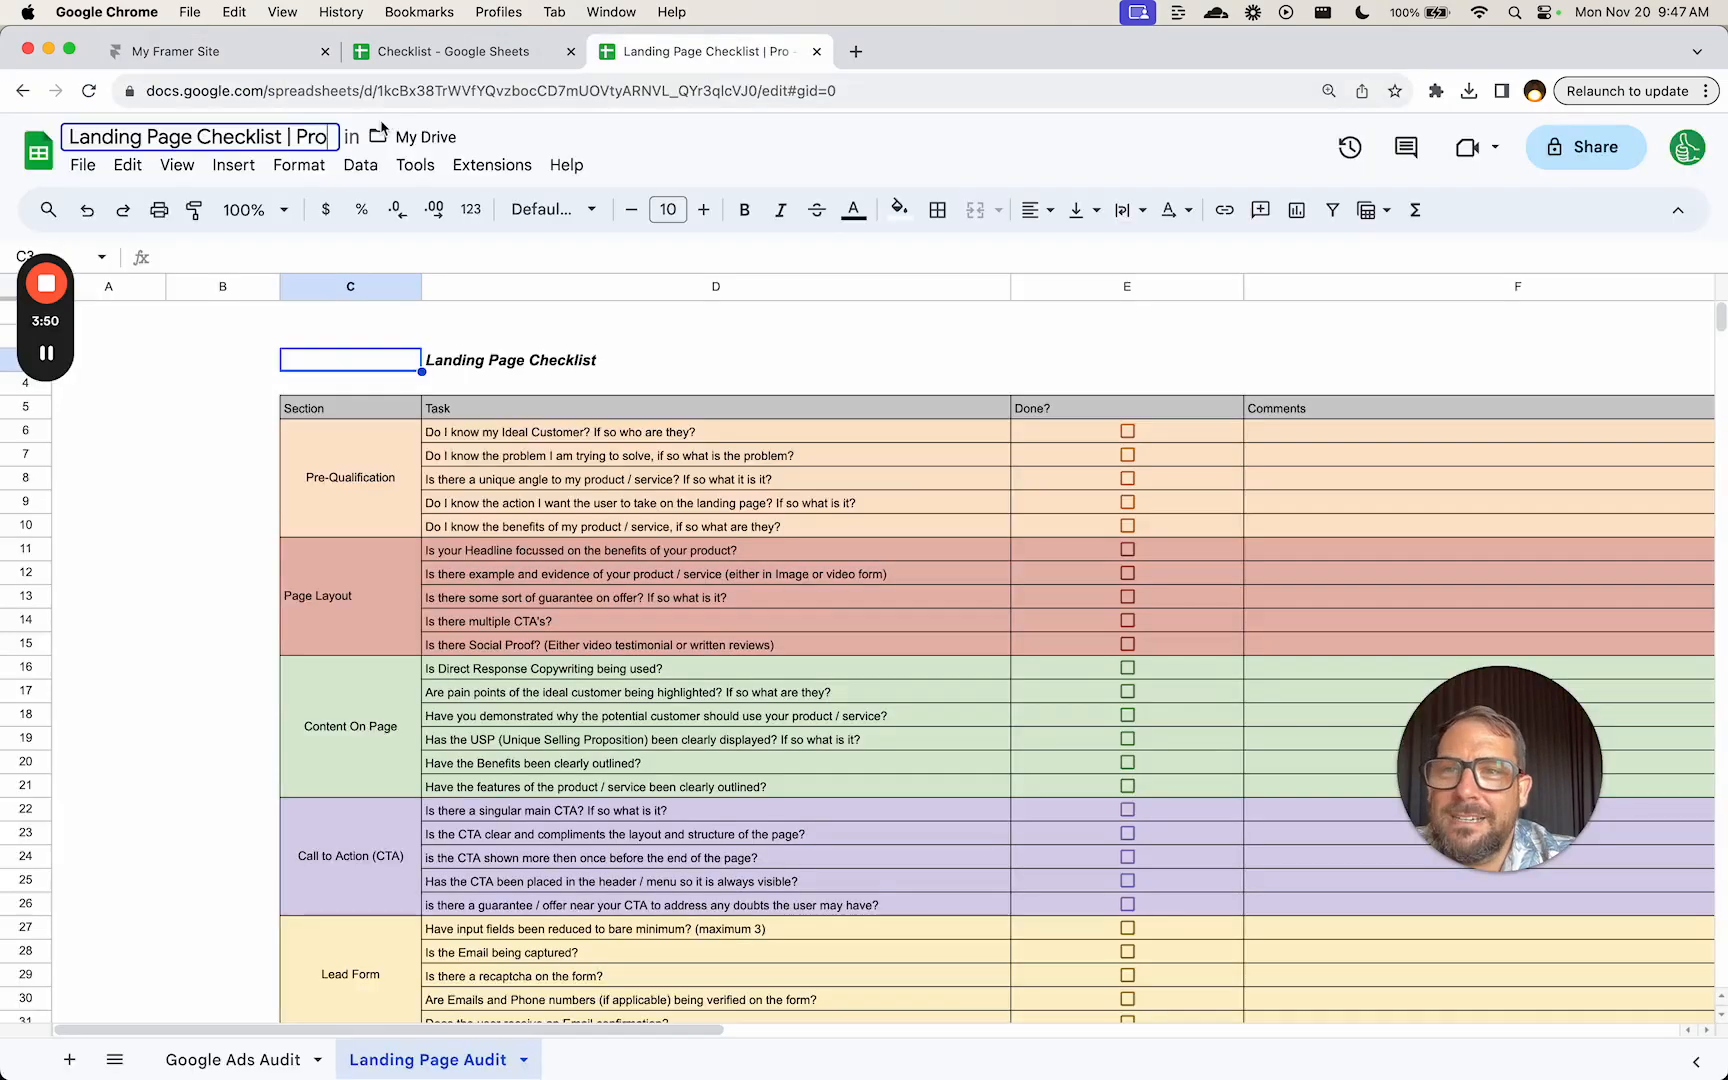
{"action": "key", "text": "super+v"}
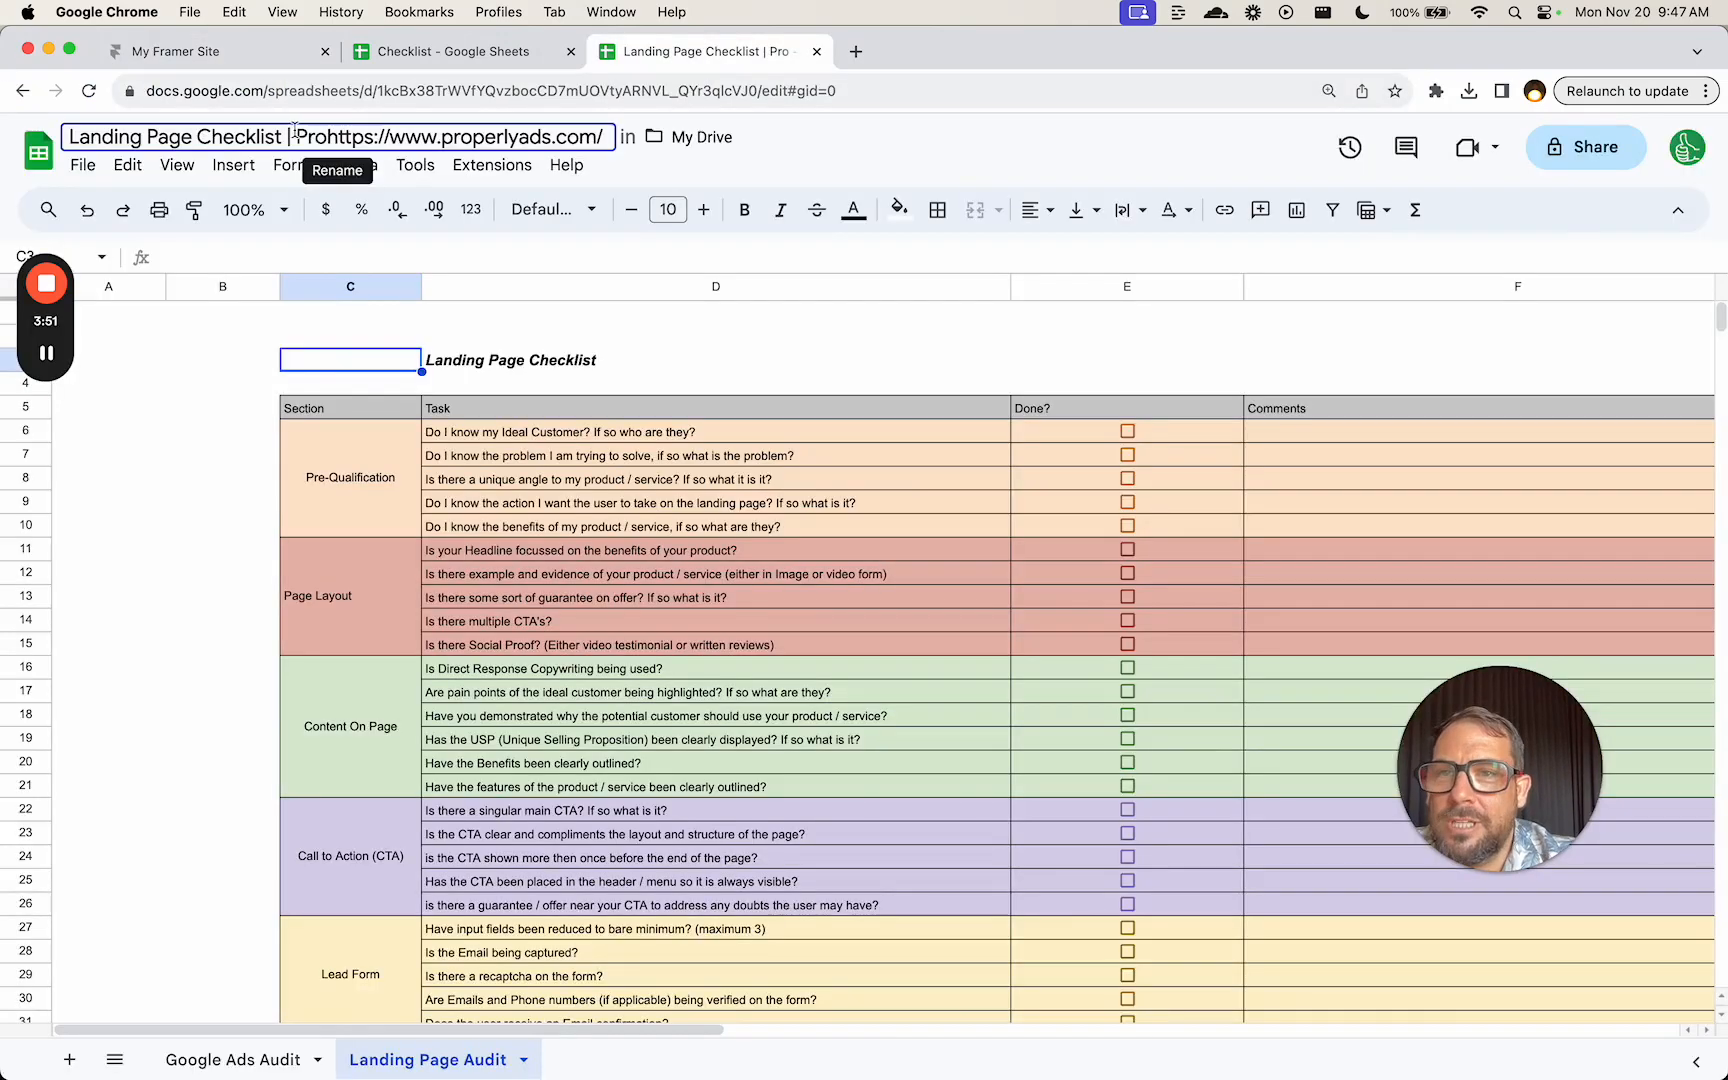
{"action": "left_click_drag", "start_coordinate": [293, 134], "coordinate": [442, 132]}
{"action": "key", "text": "BackSpace"}
{"action": "key", "text": "Right"}
{"action": "key", "text": "BackSpace"}
{"action": "type", "text": "P"}
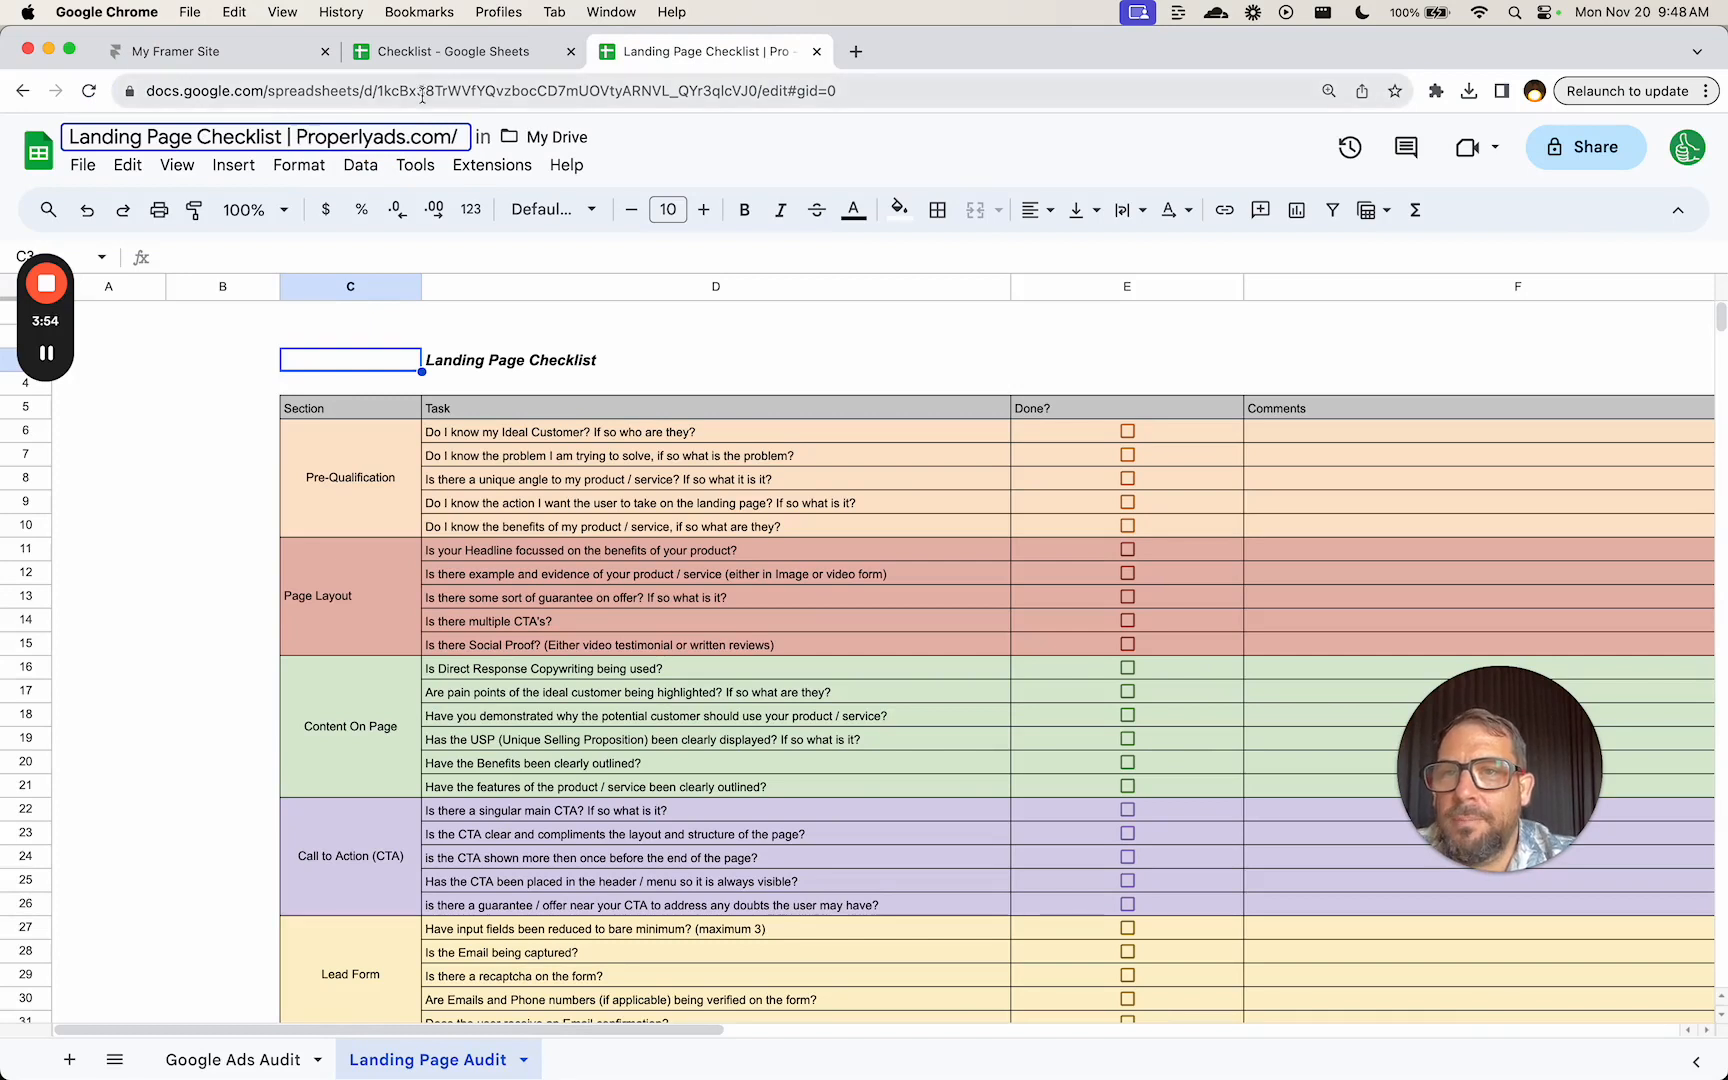
- Capitalize "Ads" in the file name's site address and remove the trailing slash, giving "ProperlyAds.com"
{"action": "left_click", "coordinate": [385, 137]}
{"action": "key", "text": "BackSpace"}
{"action": "type", "text": "A"}
{"action": "left_click", "coordinate": [462, 137]}
{"action": "key", "text": "BackSpace"}
- Try "by" and "from" in place of the file name's vertical bar, and put the bar back
{"action": "left_click", "coordinate": [289, 137]}
{"action": "key", "text": "BackSpace"}
{"action": "key", "text": "BackSpace"}
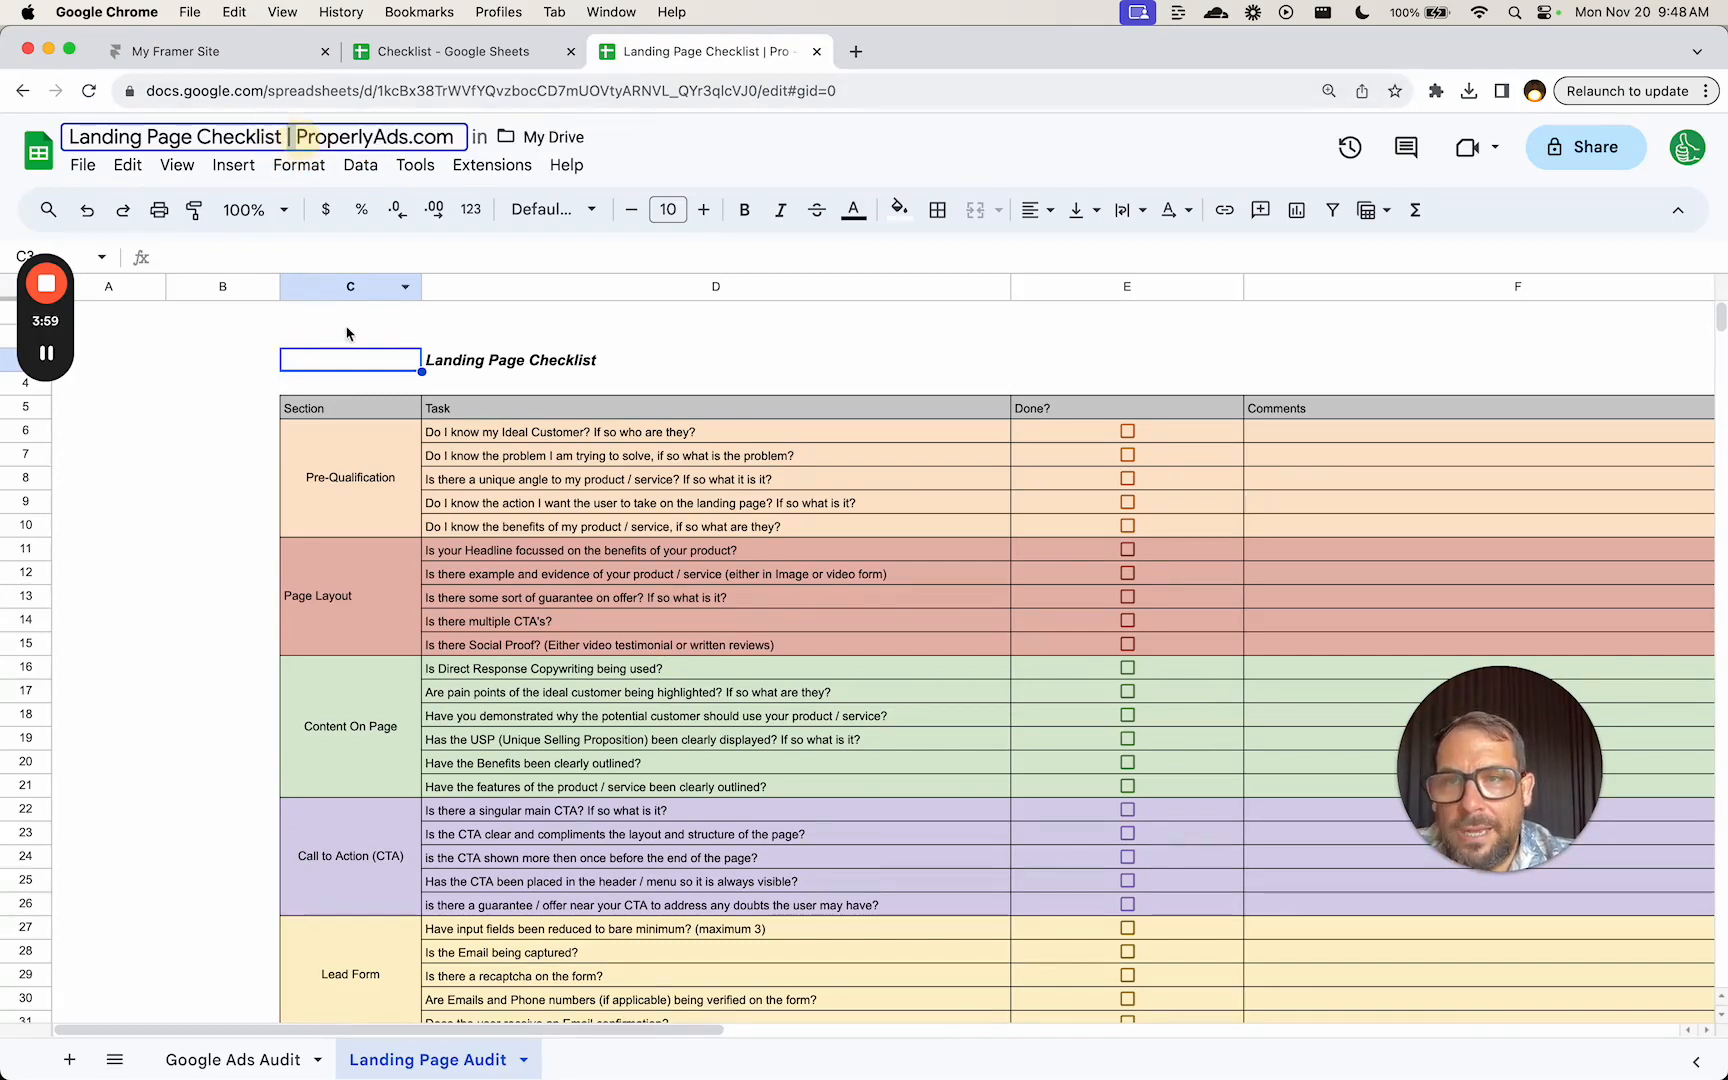
{"action": "type", "text": "by"}
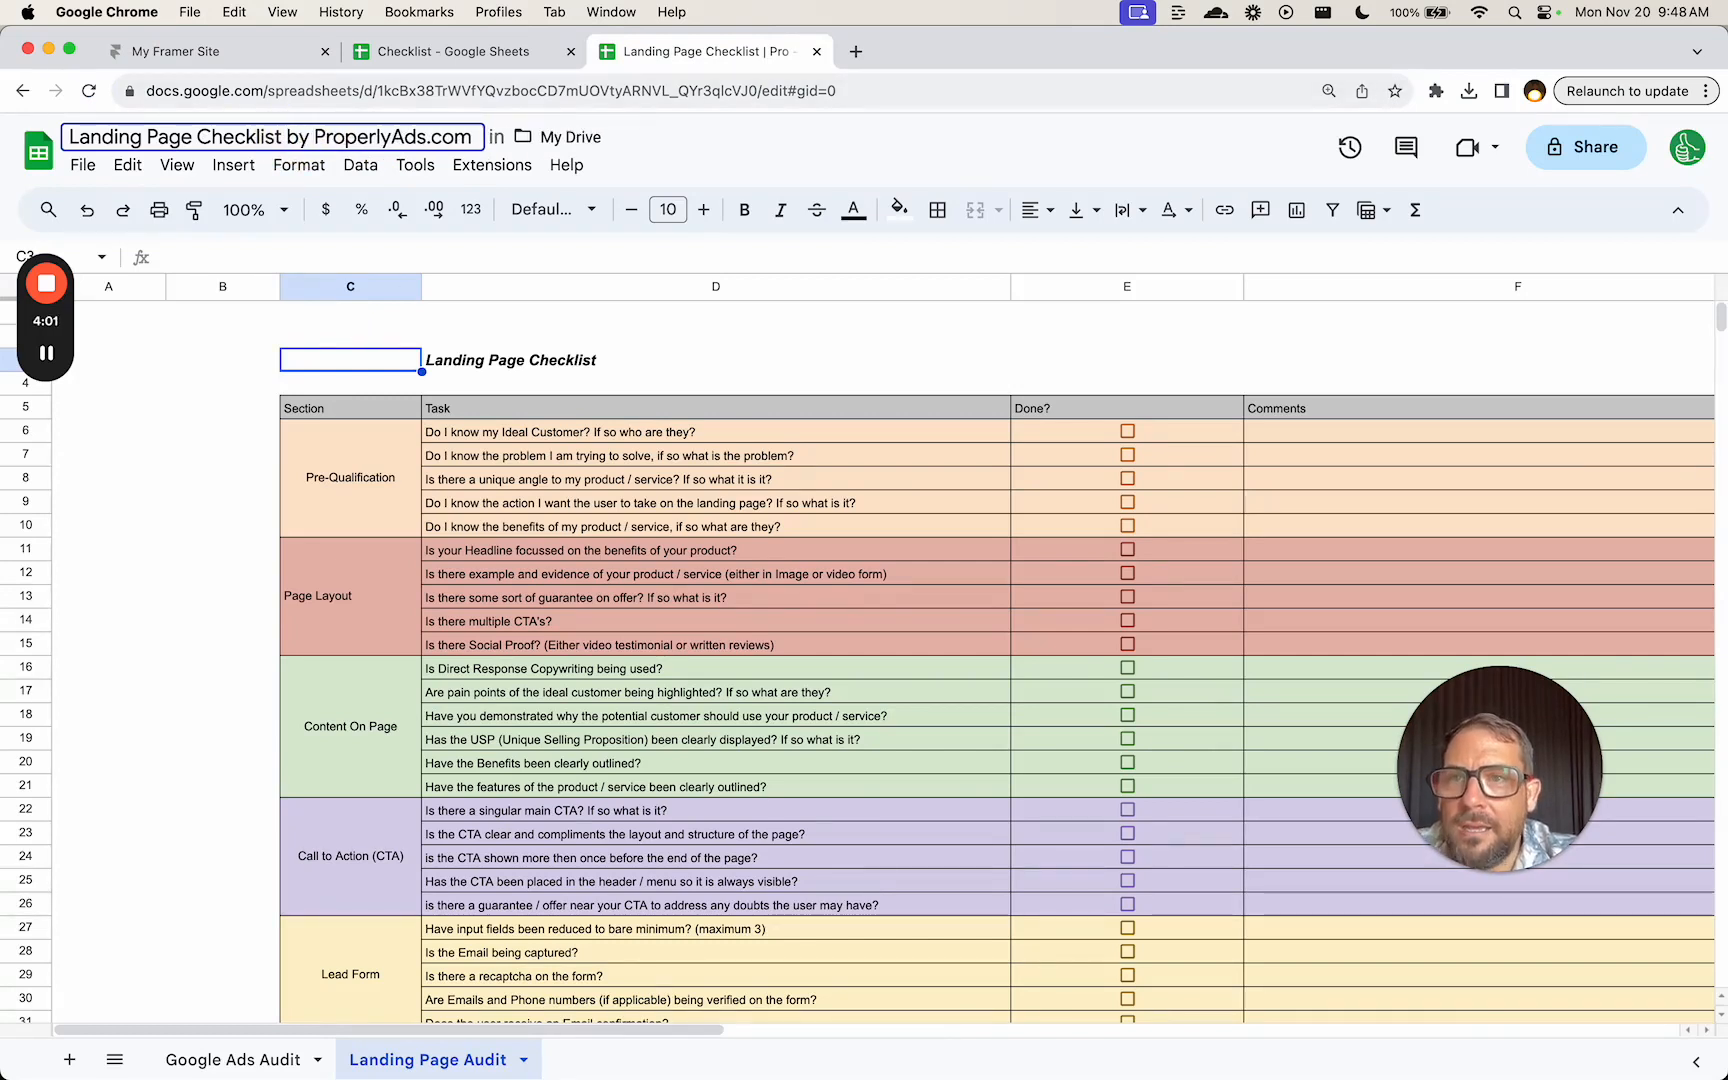
{"action": "key", "text": "BackSpace"}
{"action": "key", "text": "BackSpace"}
{"action": "key", "text": "BackSpace"}
{"action": "type", "text": "from"}
{"action": "double_click", "coordinate": [320, 136]}
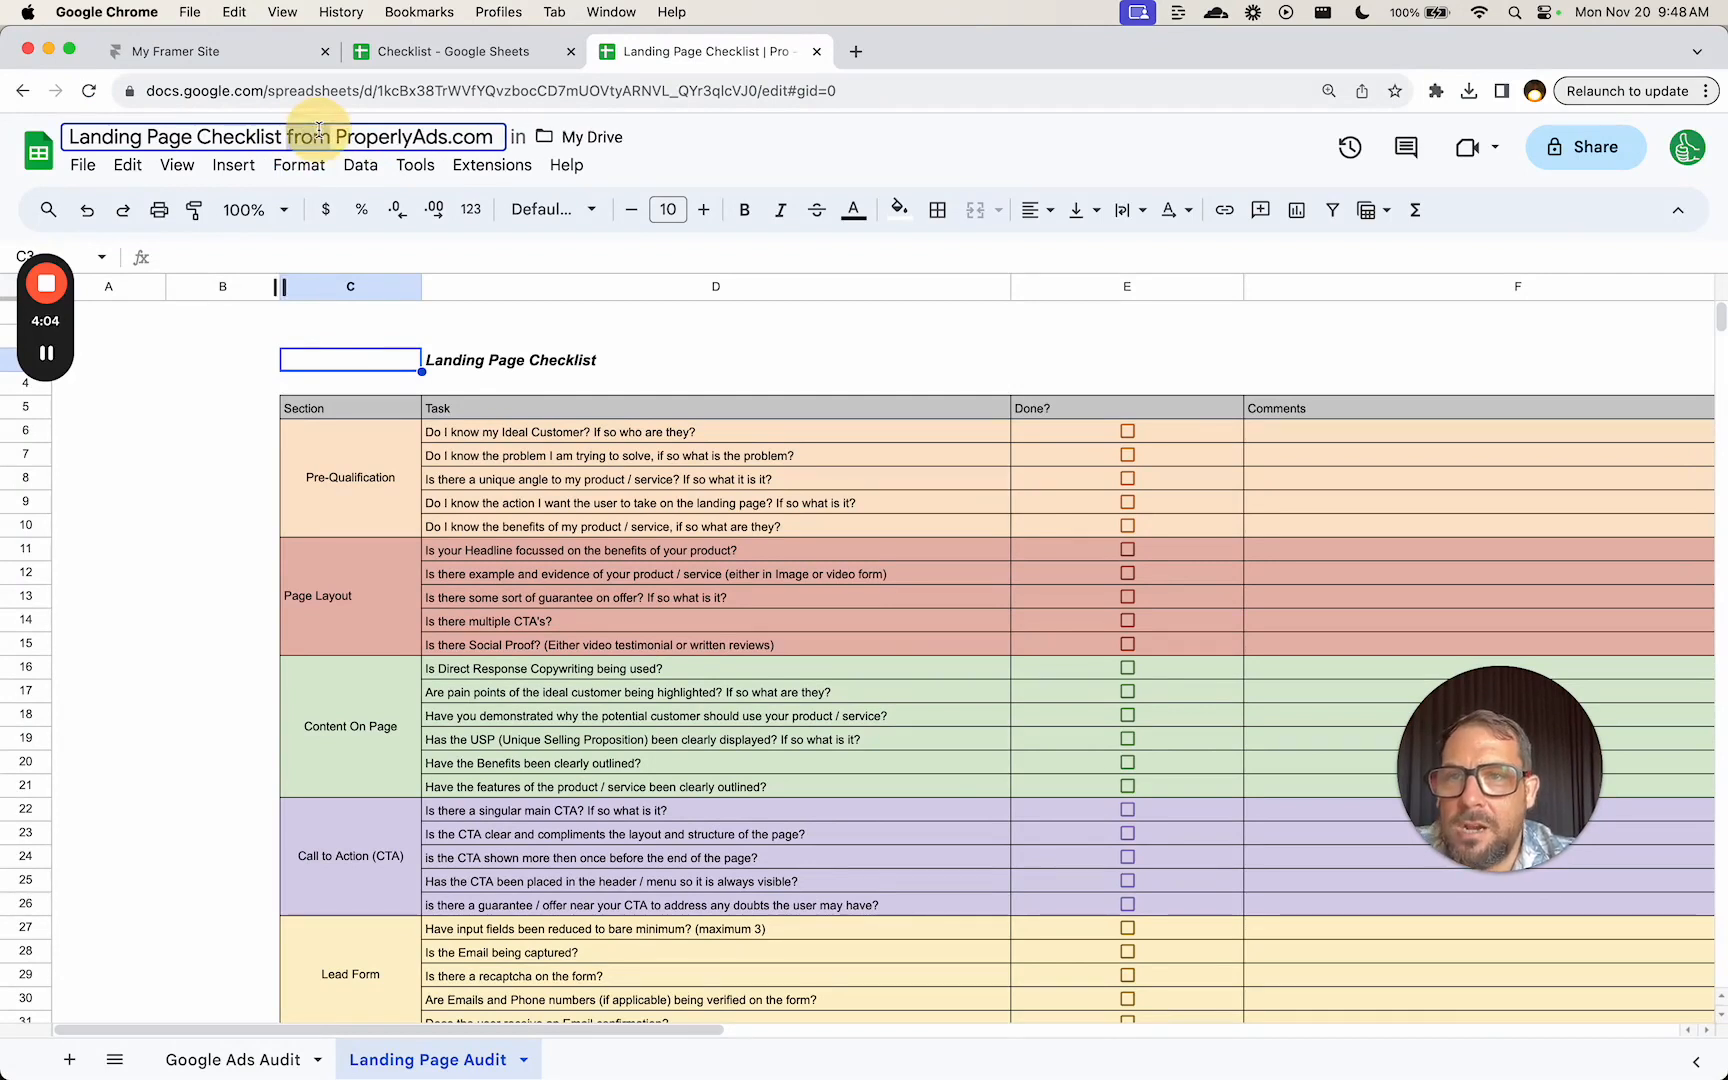
{"action": "type", "text": "|"}
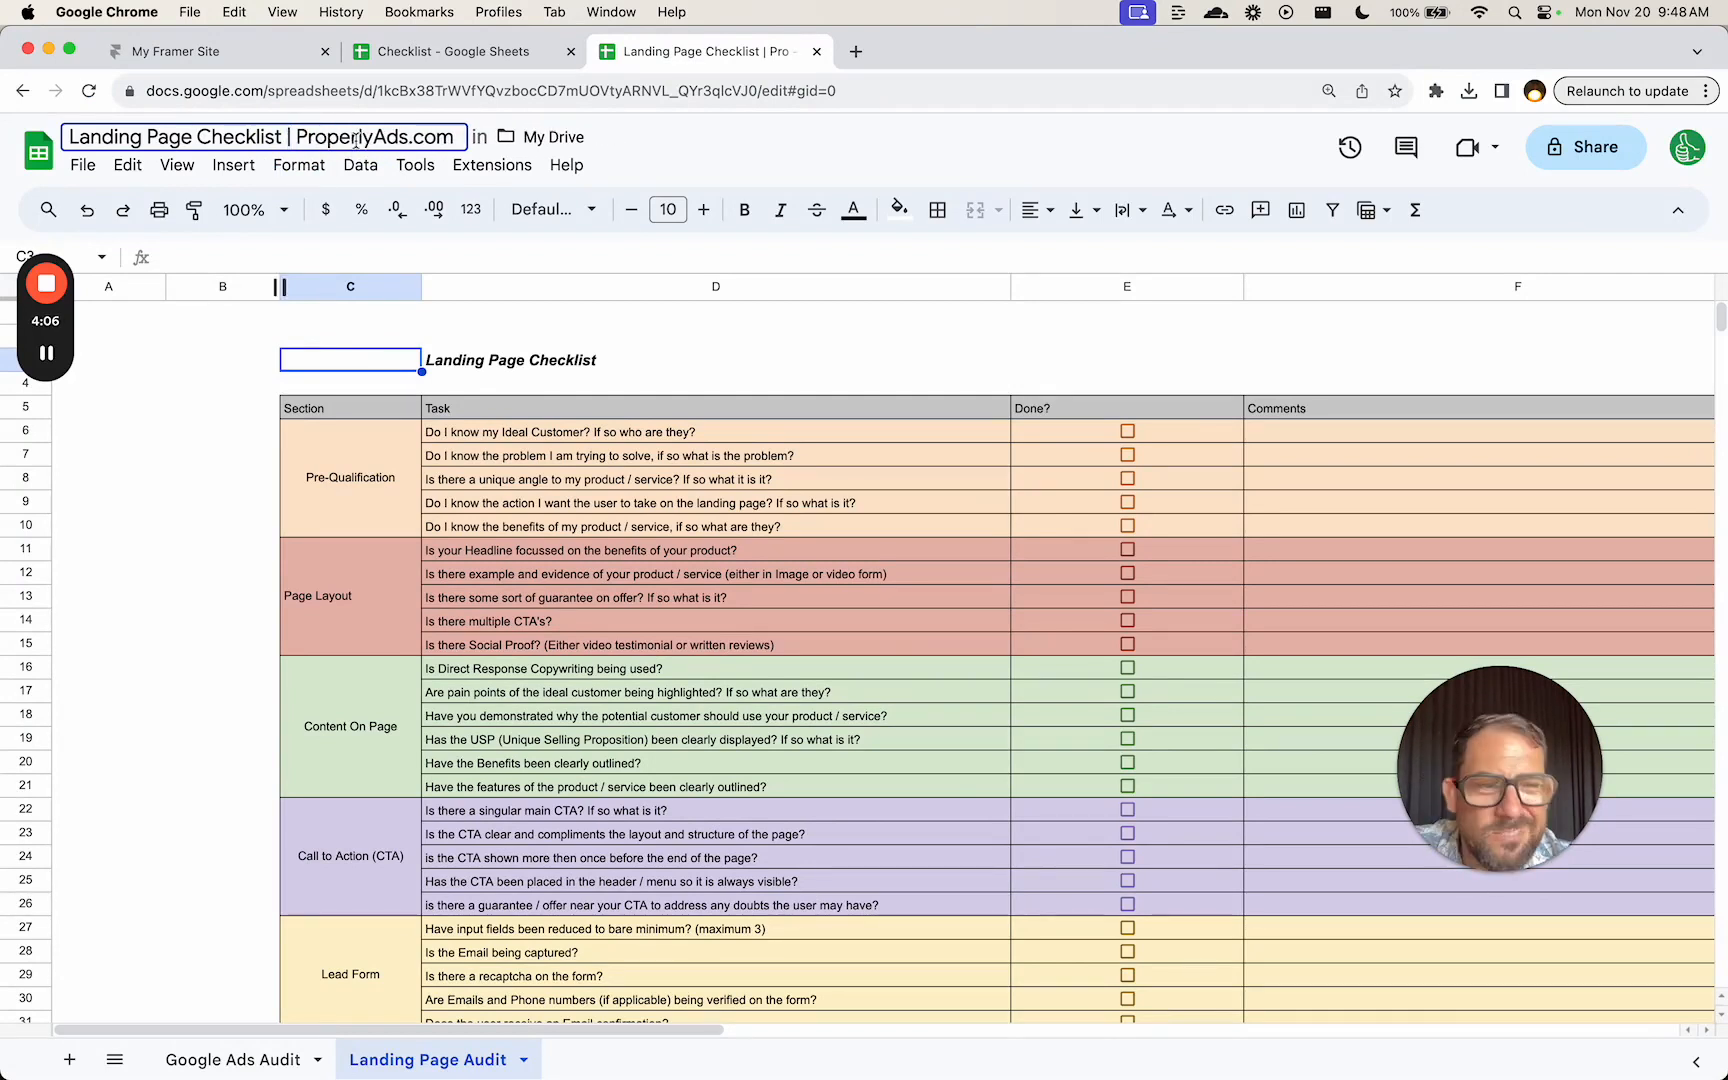
- Delete the empty columns A and B from the Landing Page Audit sheet
{"action": "left_click", "coordinate": [222, 431]}
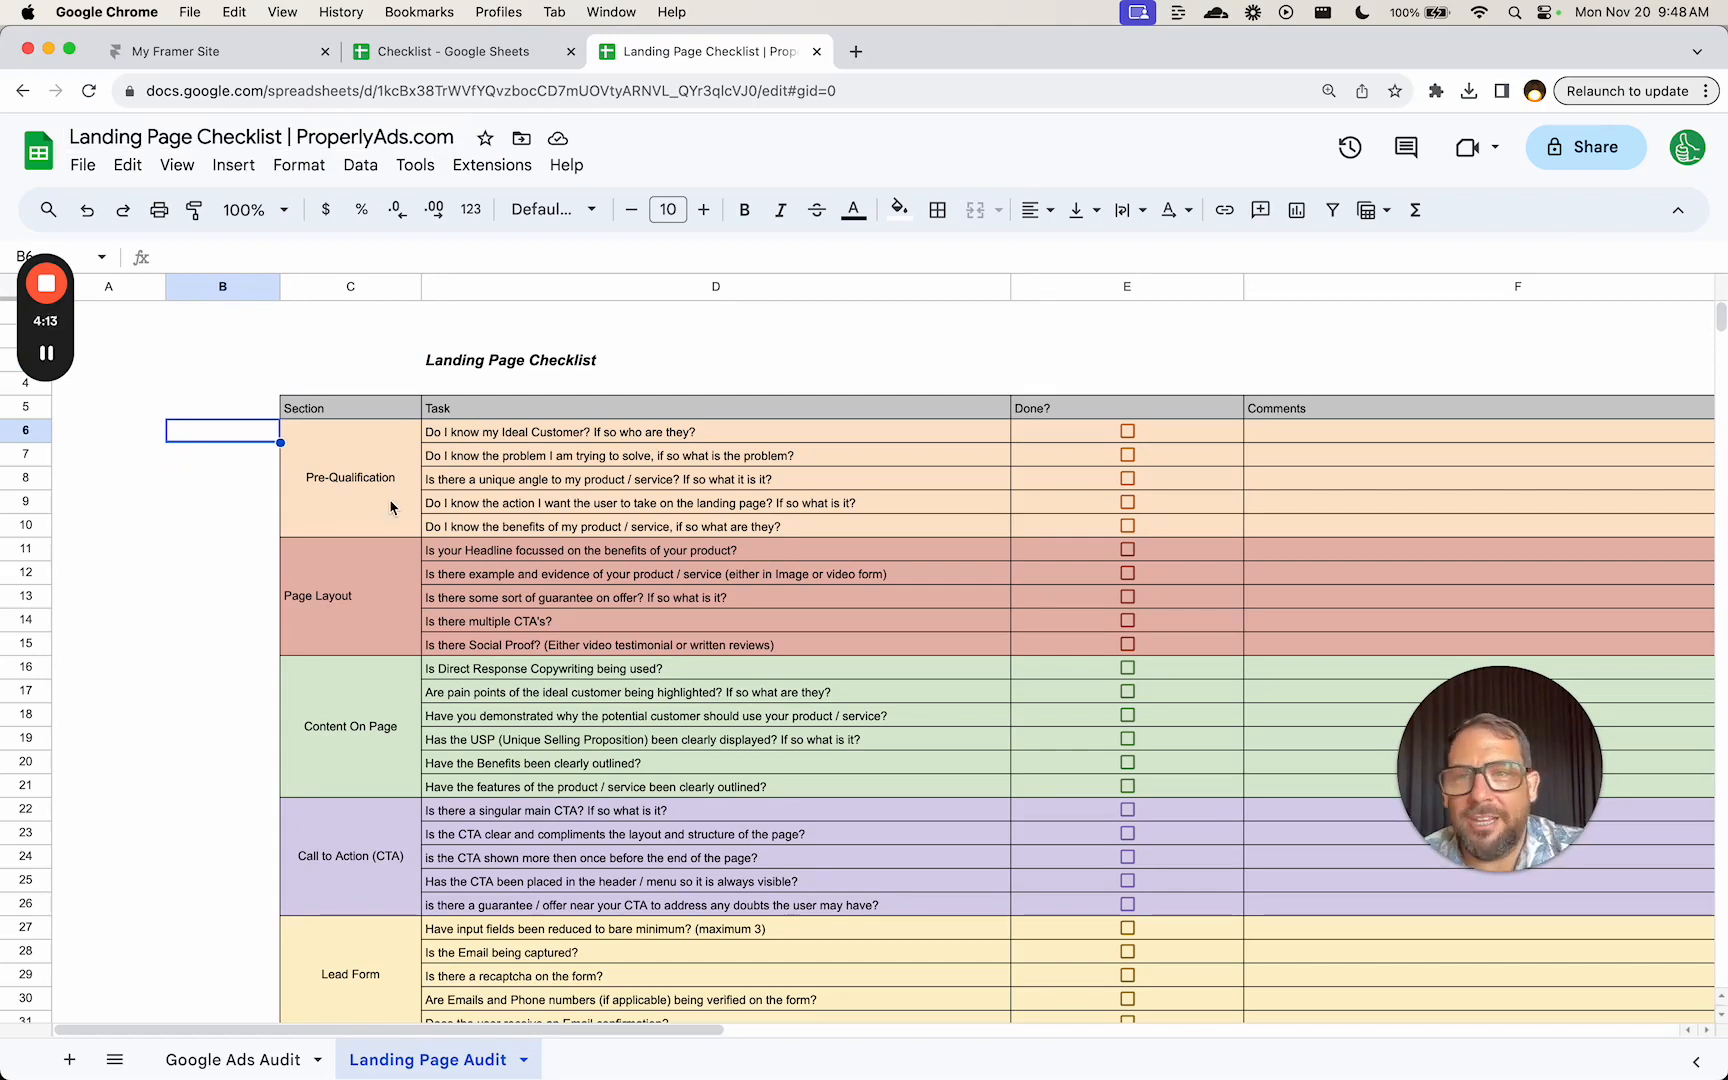
{"action": "left_click", "coordinate": [250, 364]}
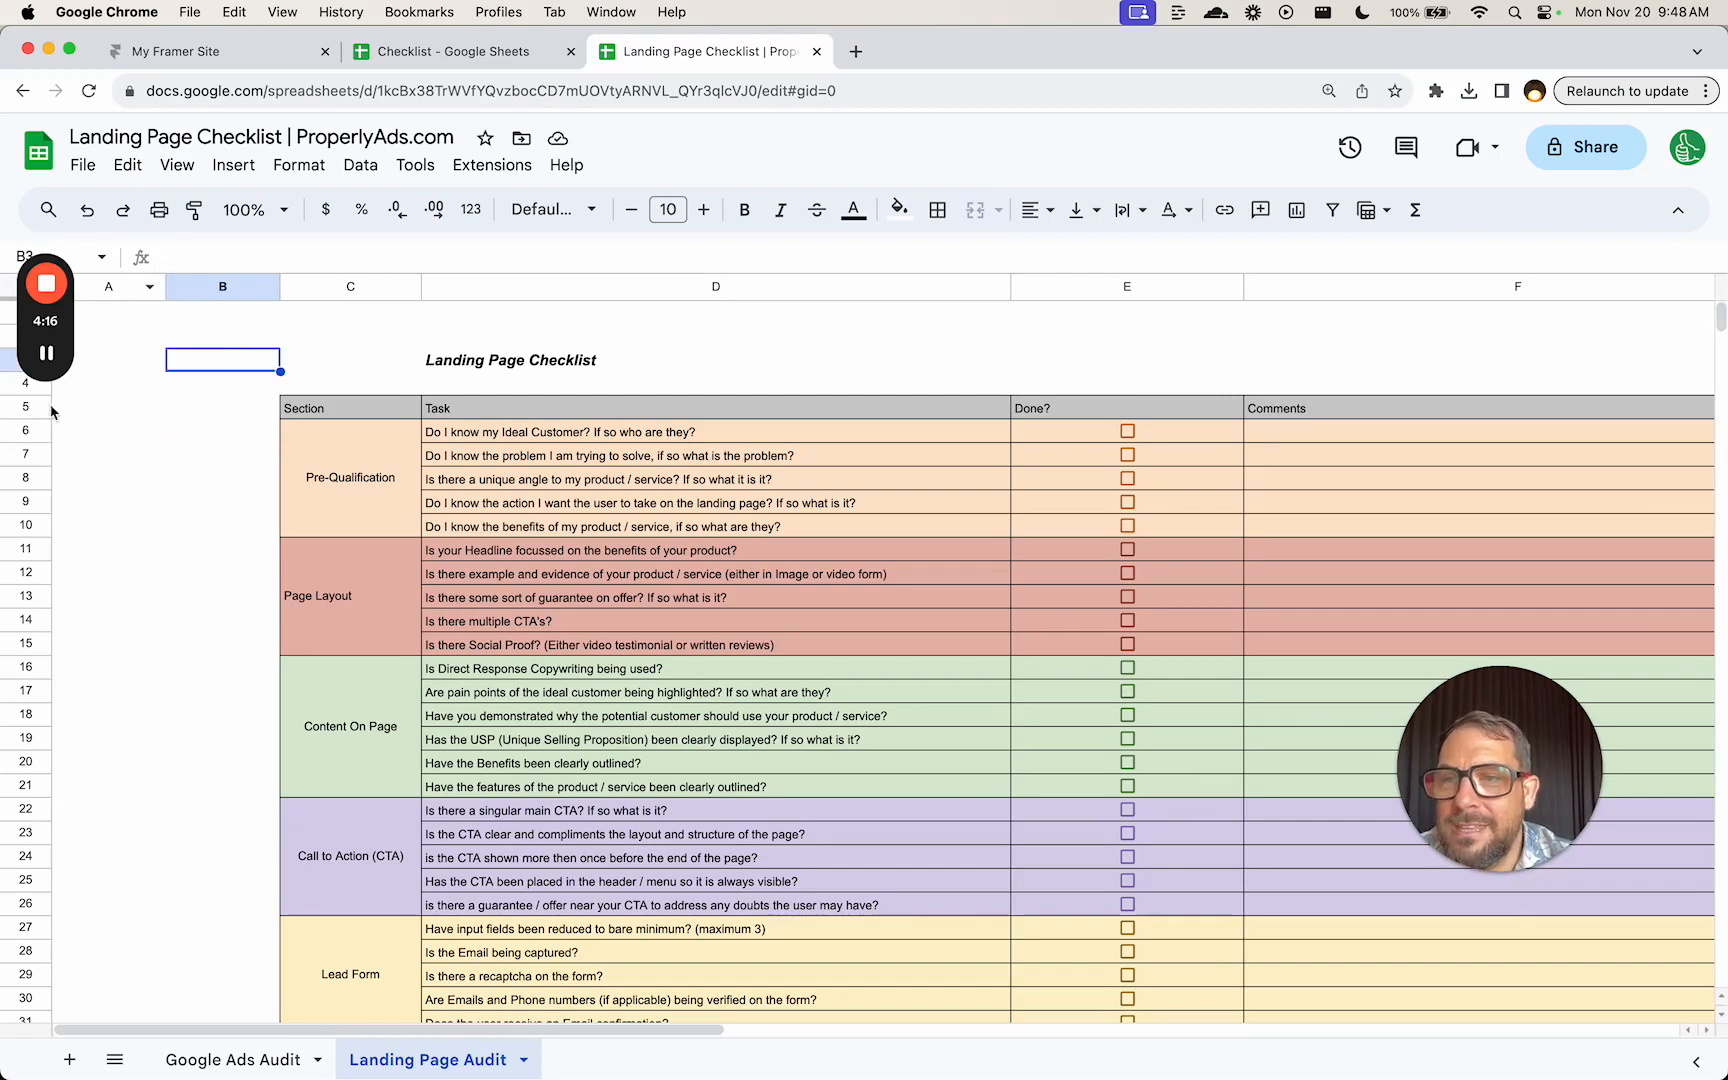
{"action": "left_click", "coordinate": [245, 288]}
{"action": "left_click", "coordinate": [128, 288], "text": "shift"}
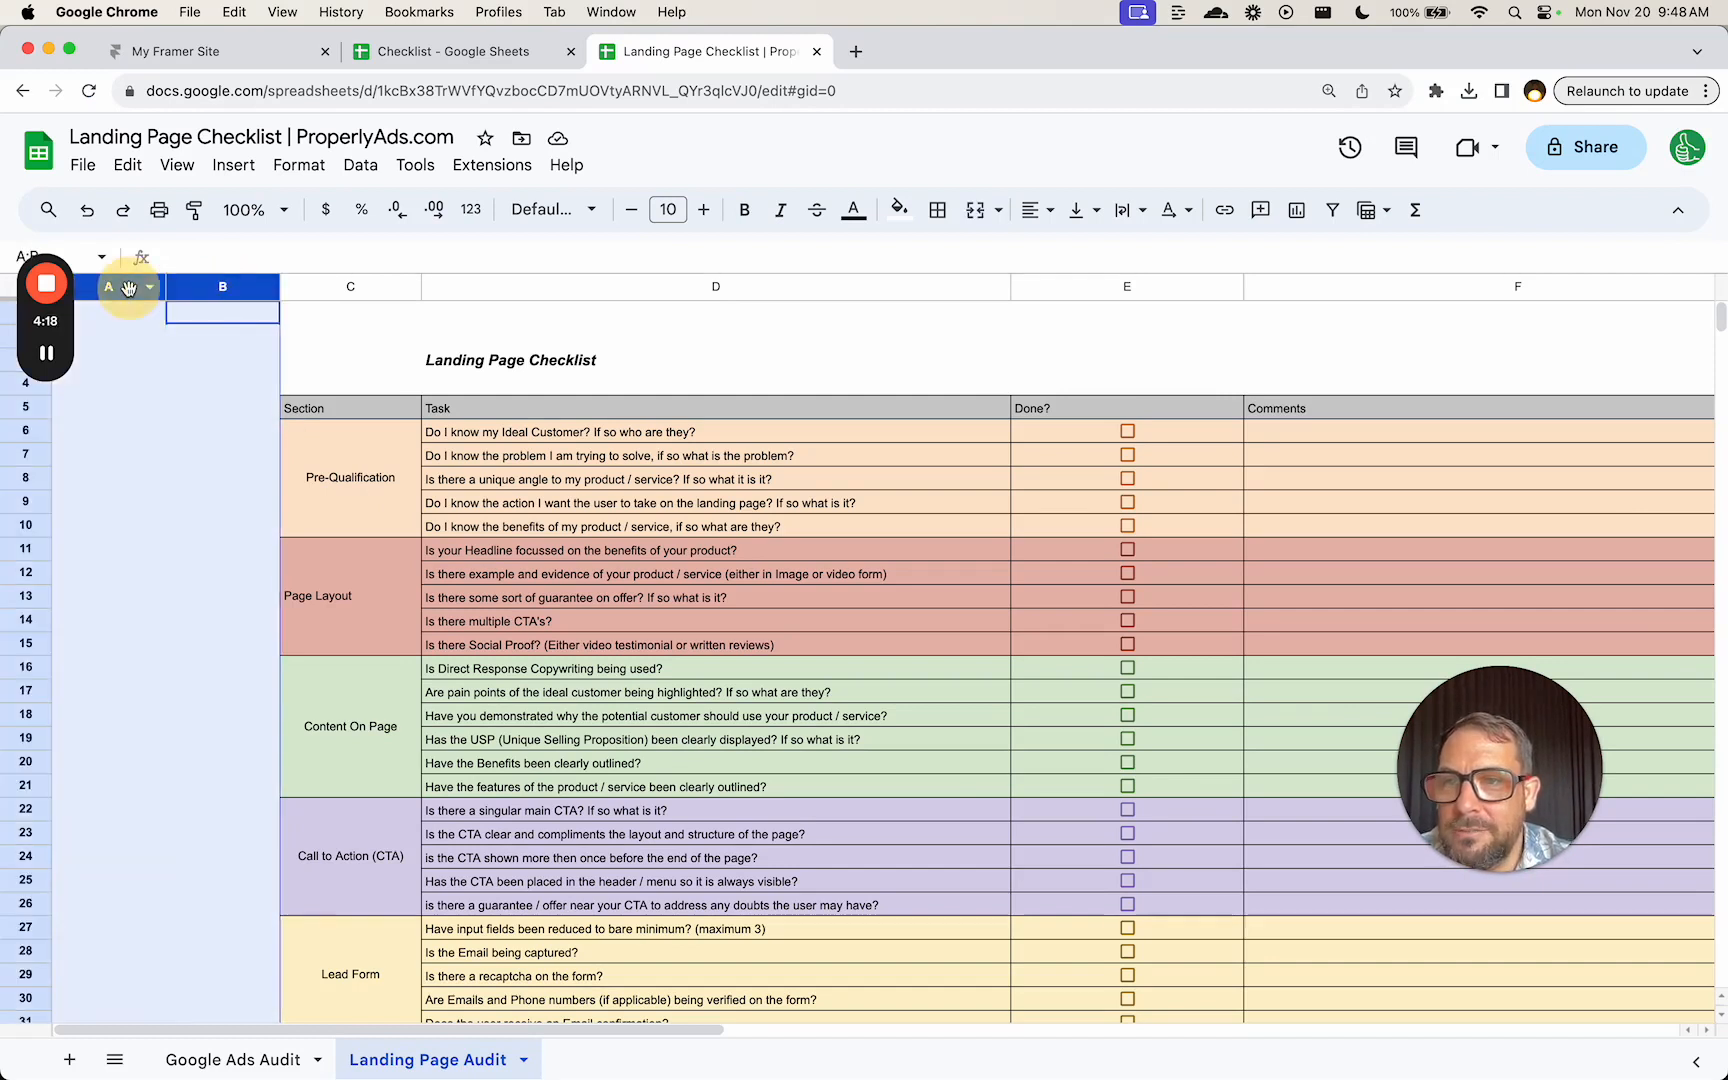
{"action": "right_click", "coordinate": [128, 288]}
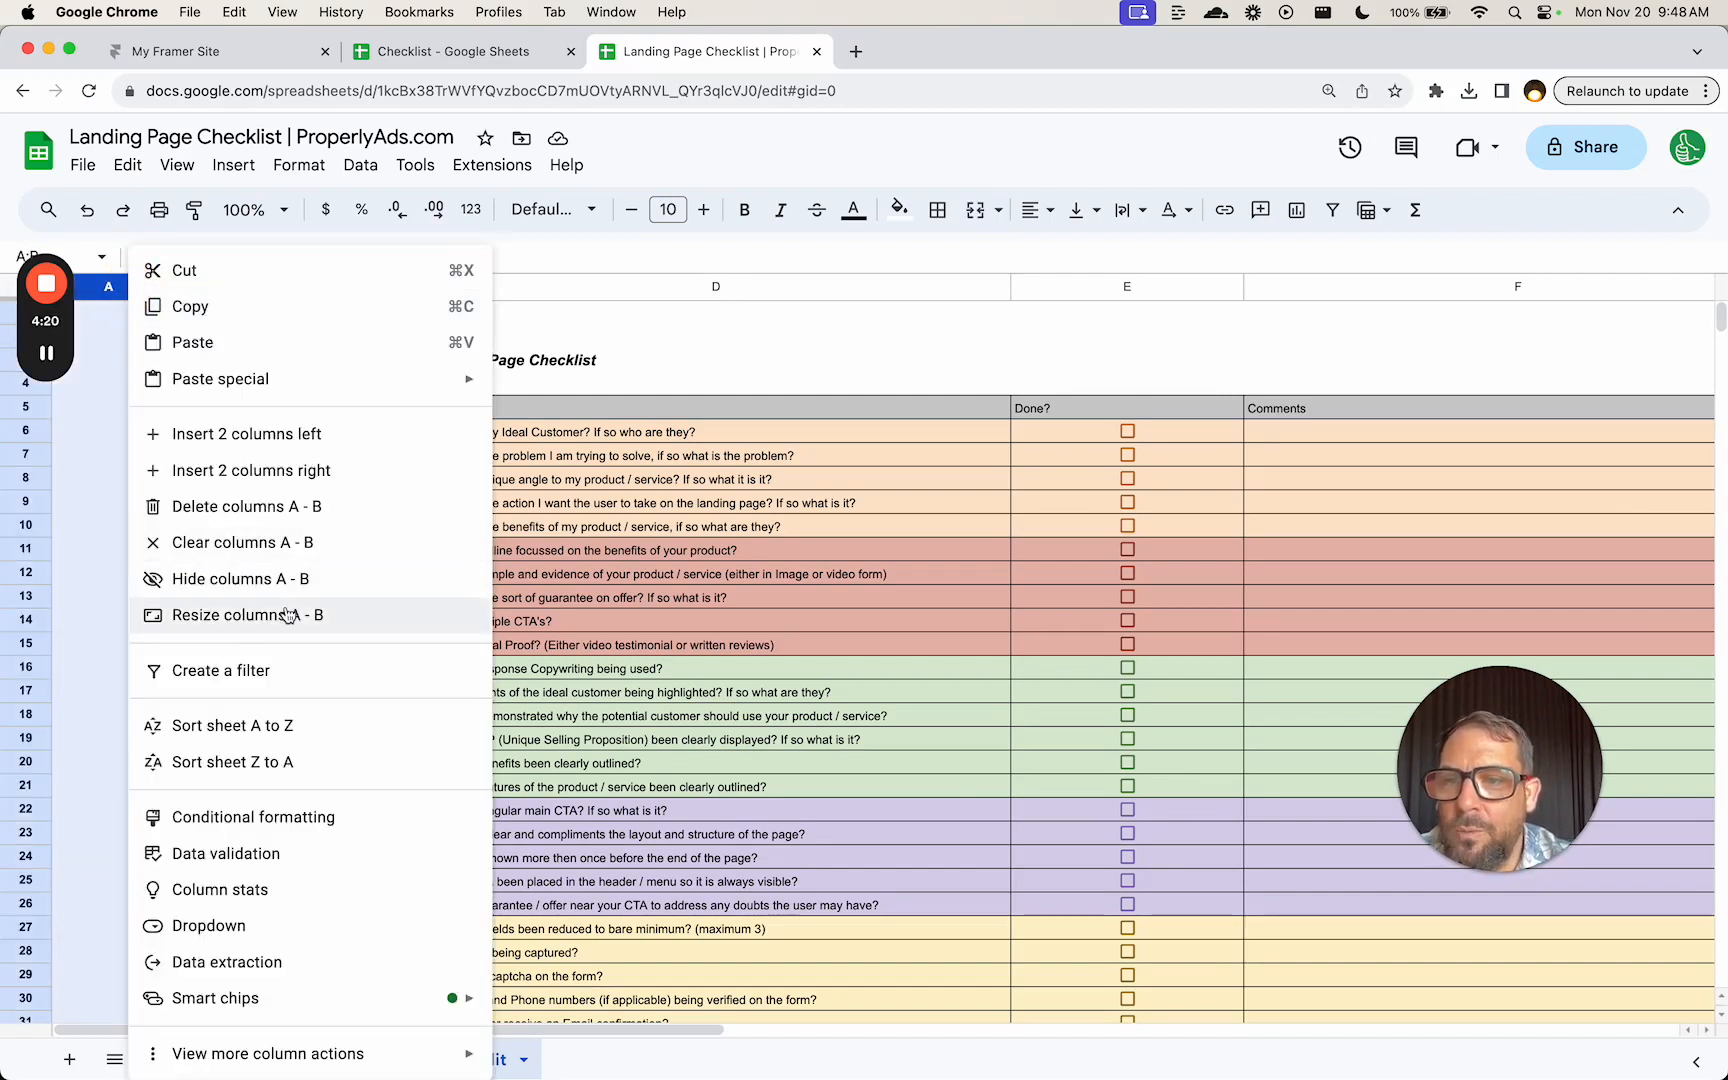
{"action": "left_click", "coordinate": [262, 506]}
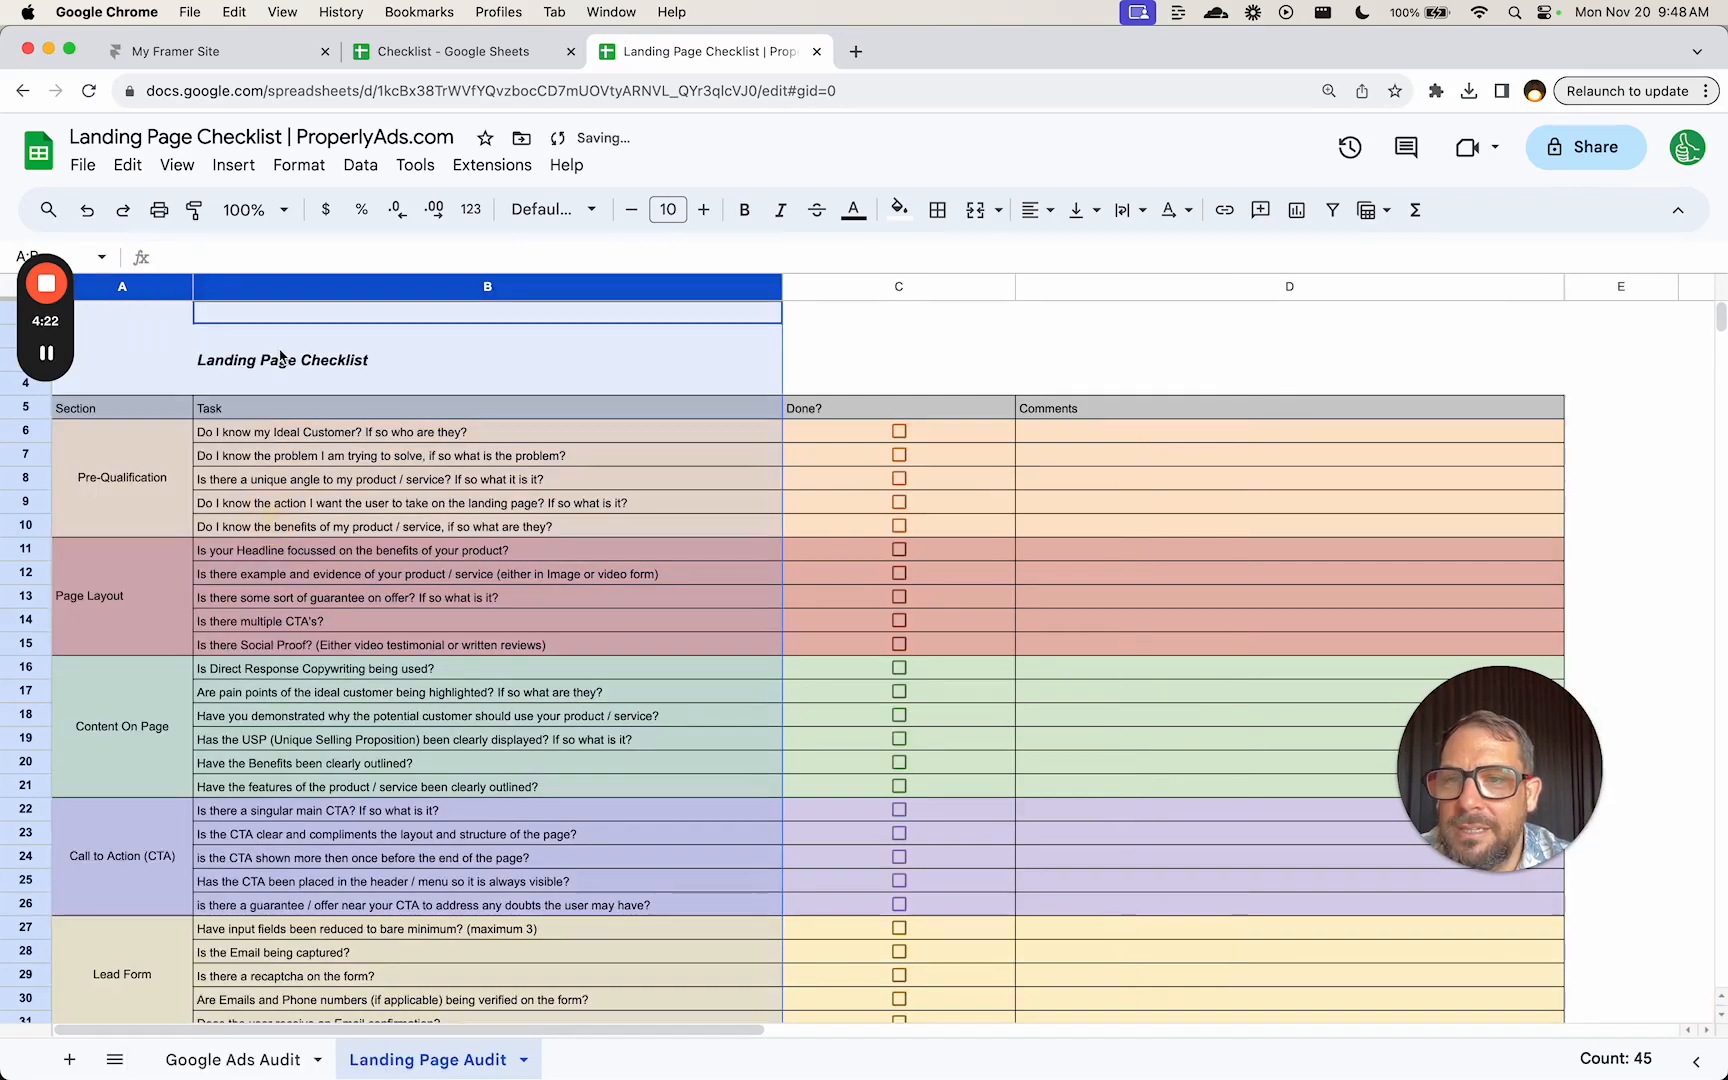
{"action": "left_click", "coordinate": [280, 346]}
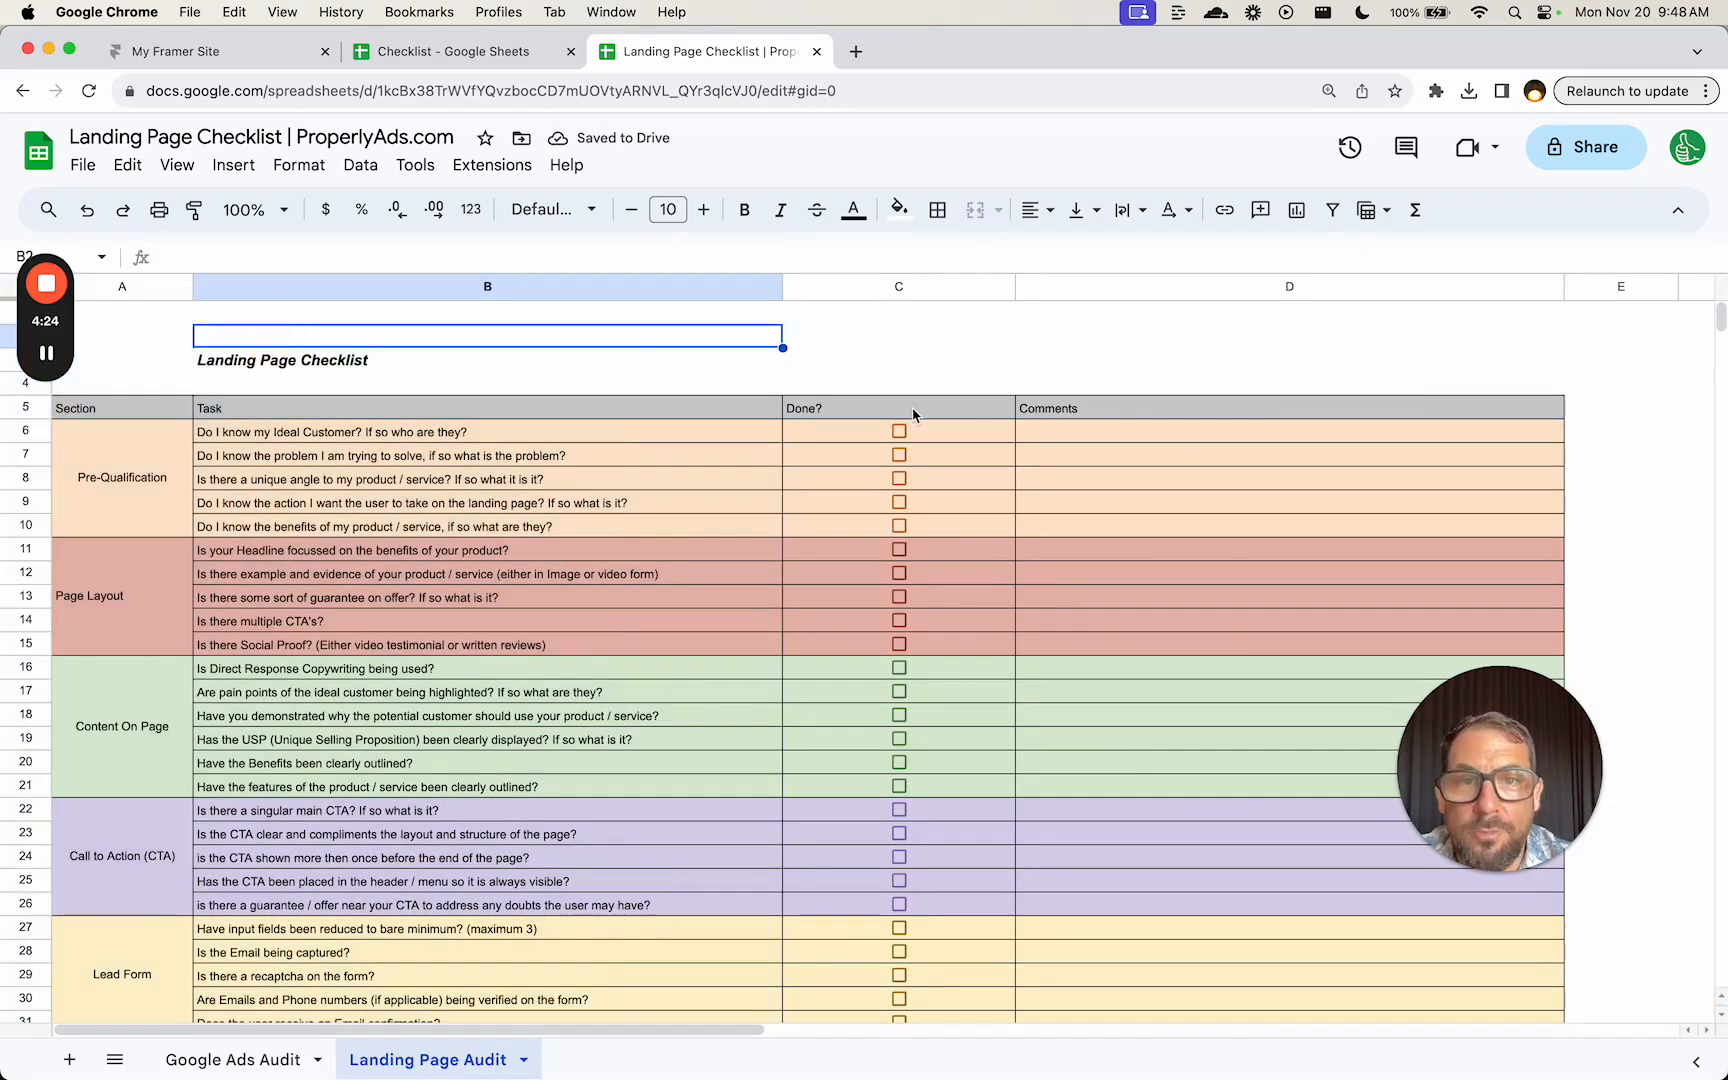
- Replace the heading in cell B3 with the copied file name "Landing Page Checklist | ProperlyAds.com"
{"action": "left_click", "coordinate": [235, 336]}
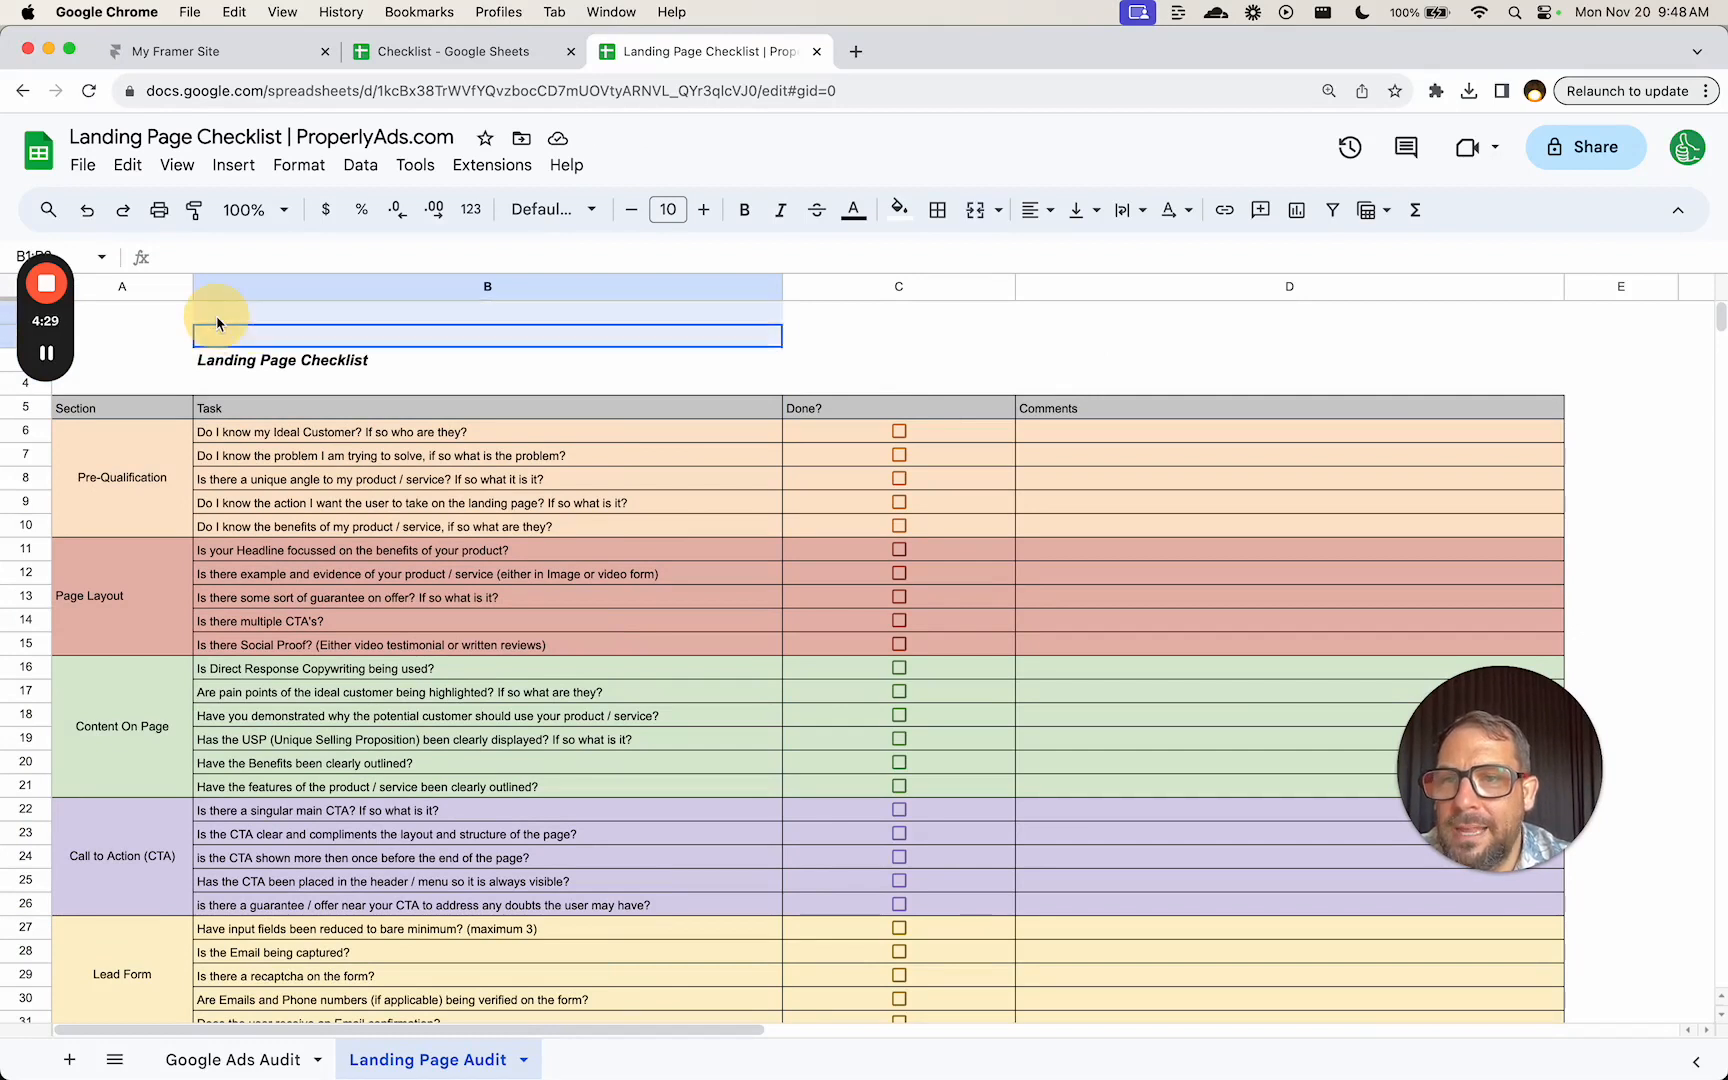
{"action": "left_click", "coordinate": [233, 358]}
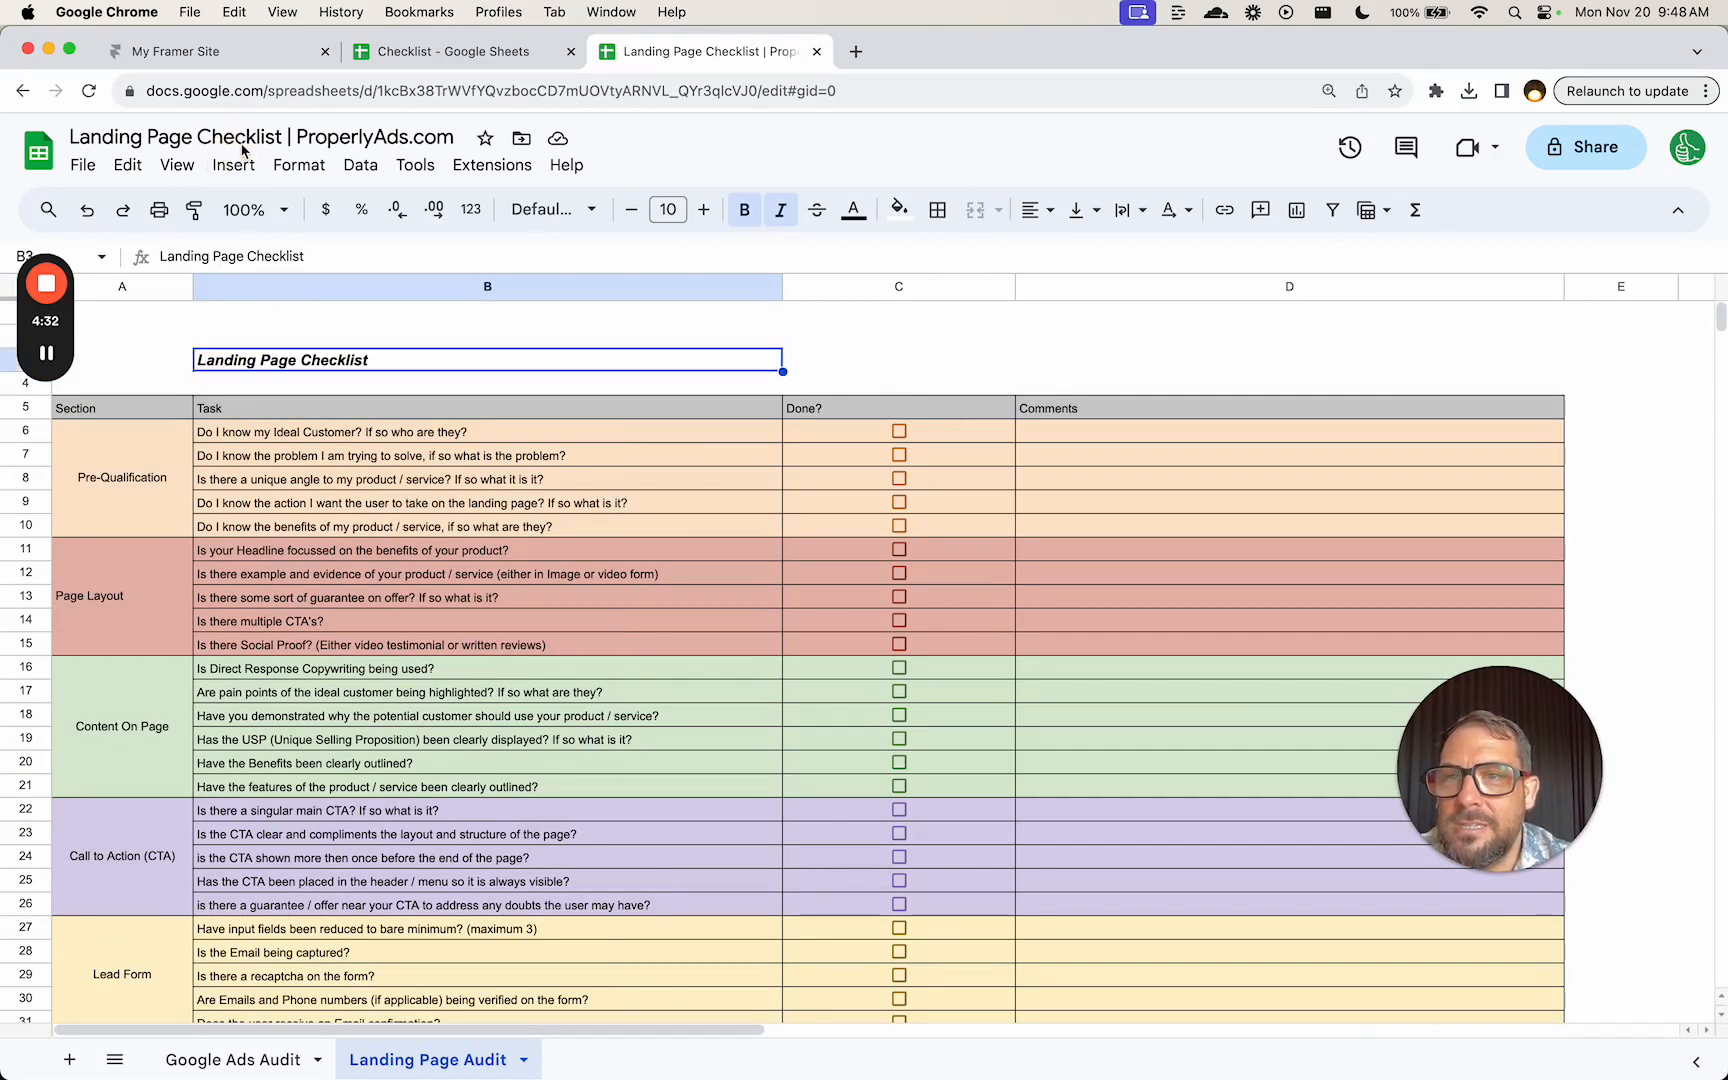
{"action": "left_click", "coordinate": [275, 135]}
{"action": "key", "text": "super+c"}
{"action": "double_click", "coordinate": [282, 355]}
{"action": "key", "text": "super+a"}
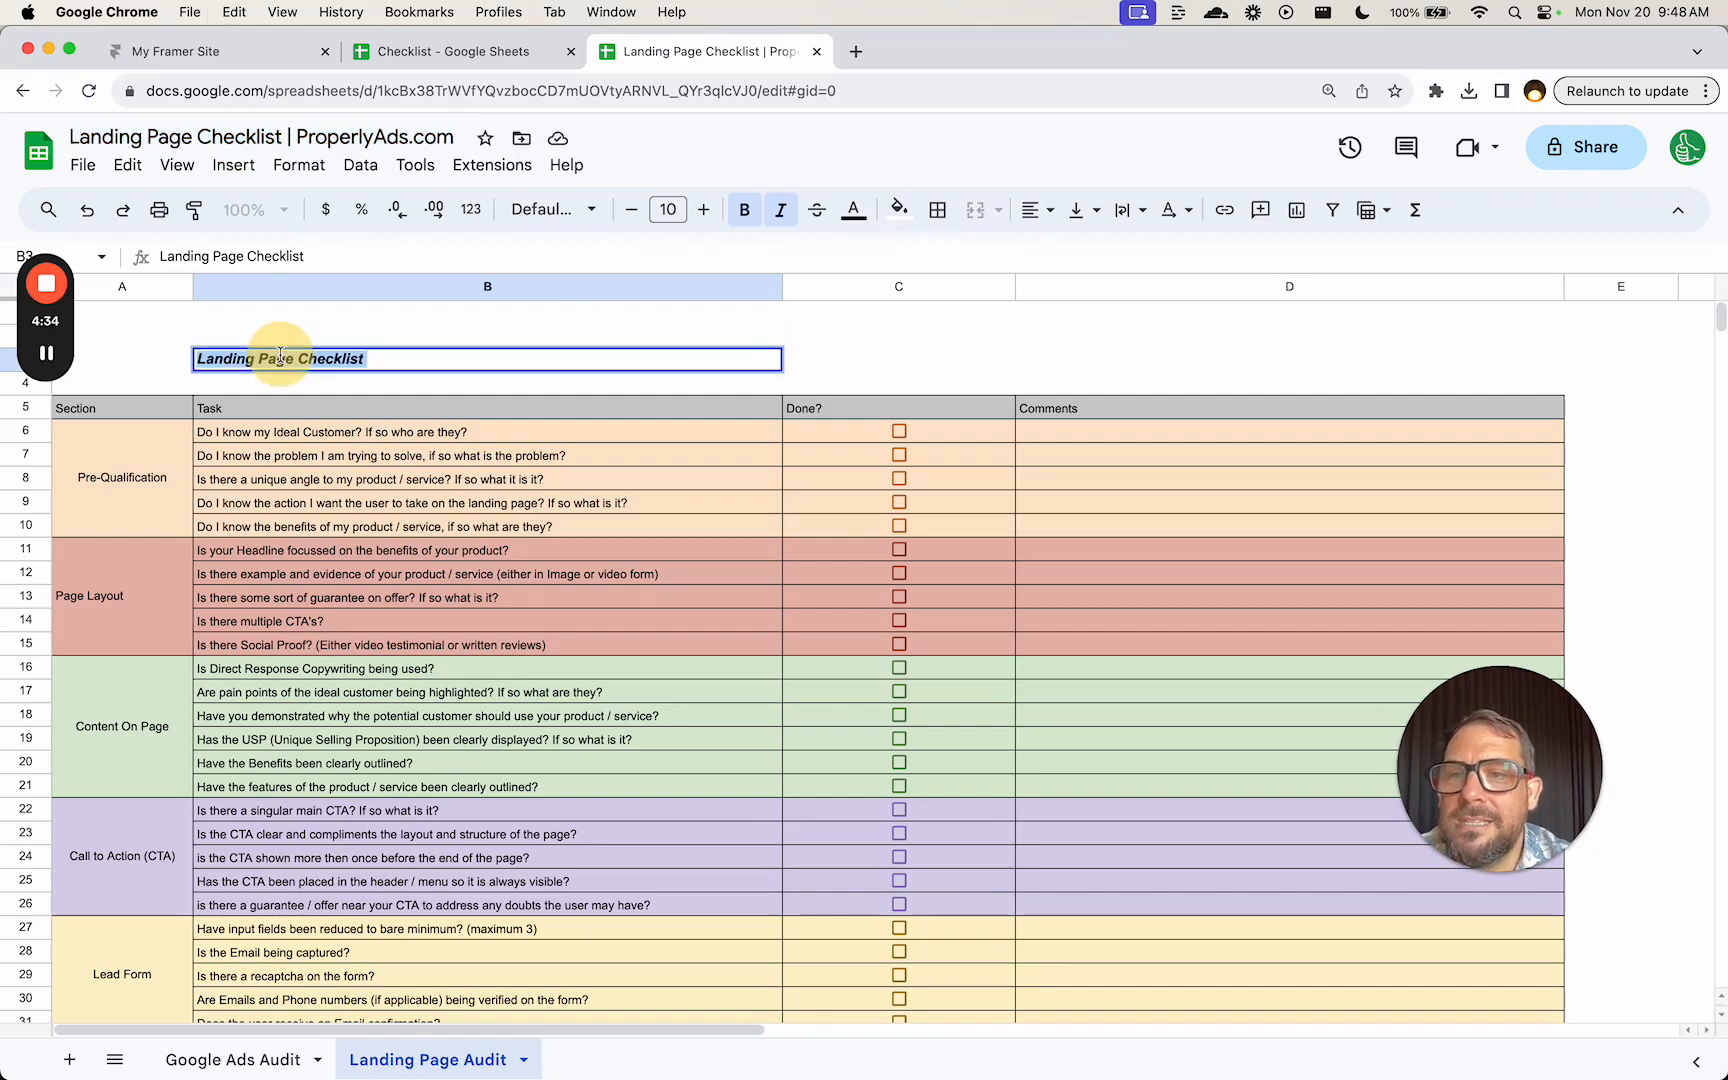
{"action": "key", "text": "super+v"}
{"action": "left_click", "coordinate": [398, 338]}
{"action": "left_click", "coordinate": [438, 359]}
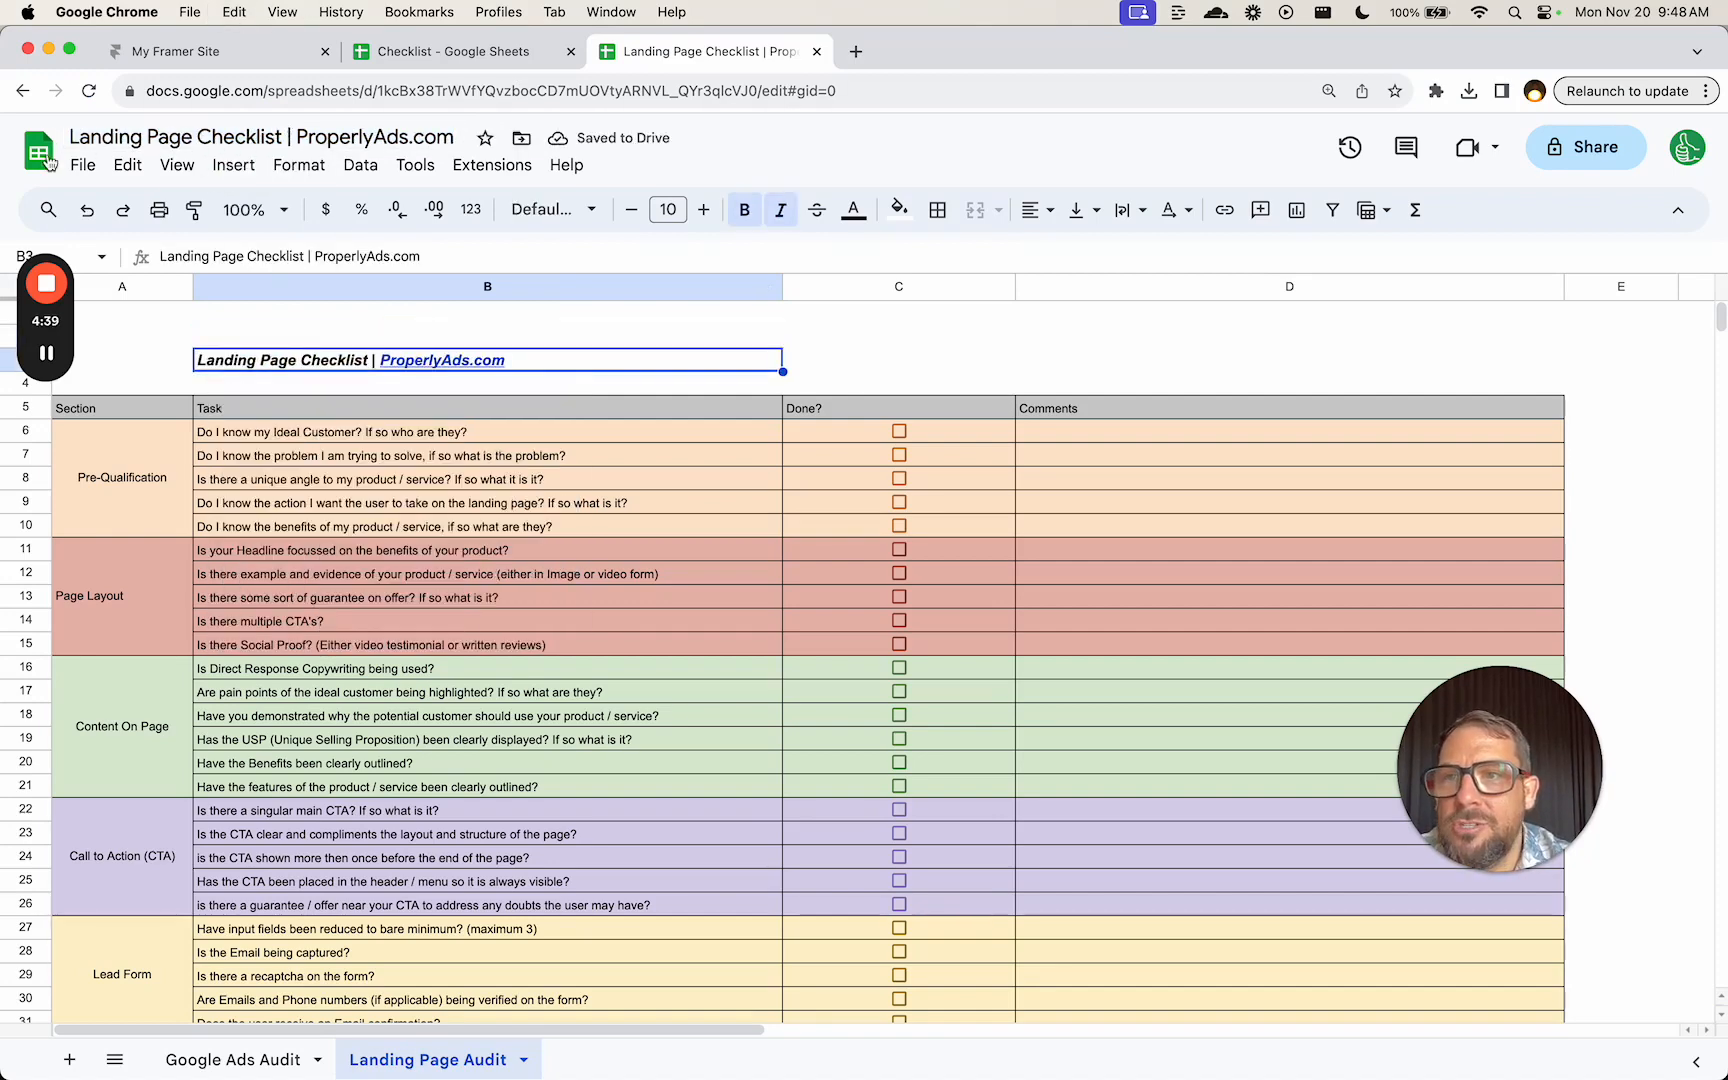
{"action": "left_click", "coordinate": [88, 167]}
{"action": "left_click", "coordinate": [200, 316]}
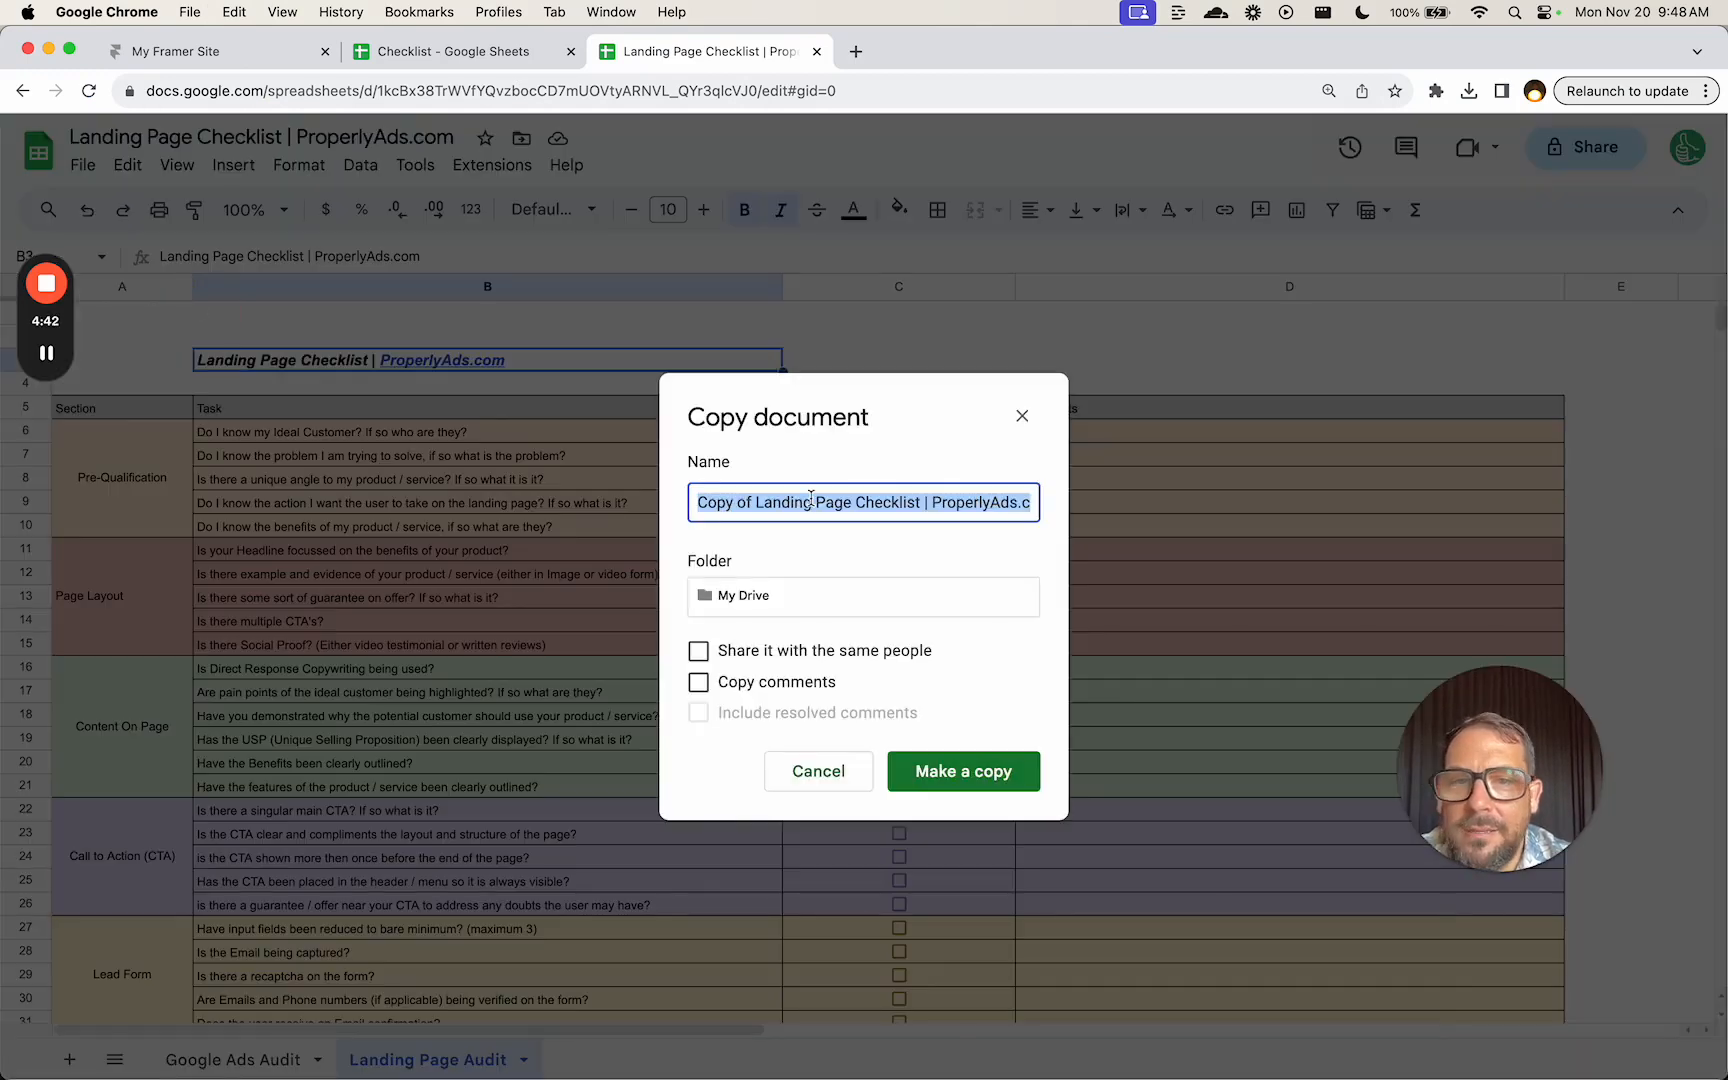
{"action": "left_click", "coordinate": [812, 490]}
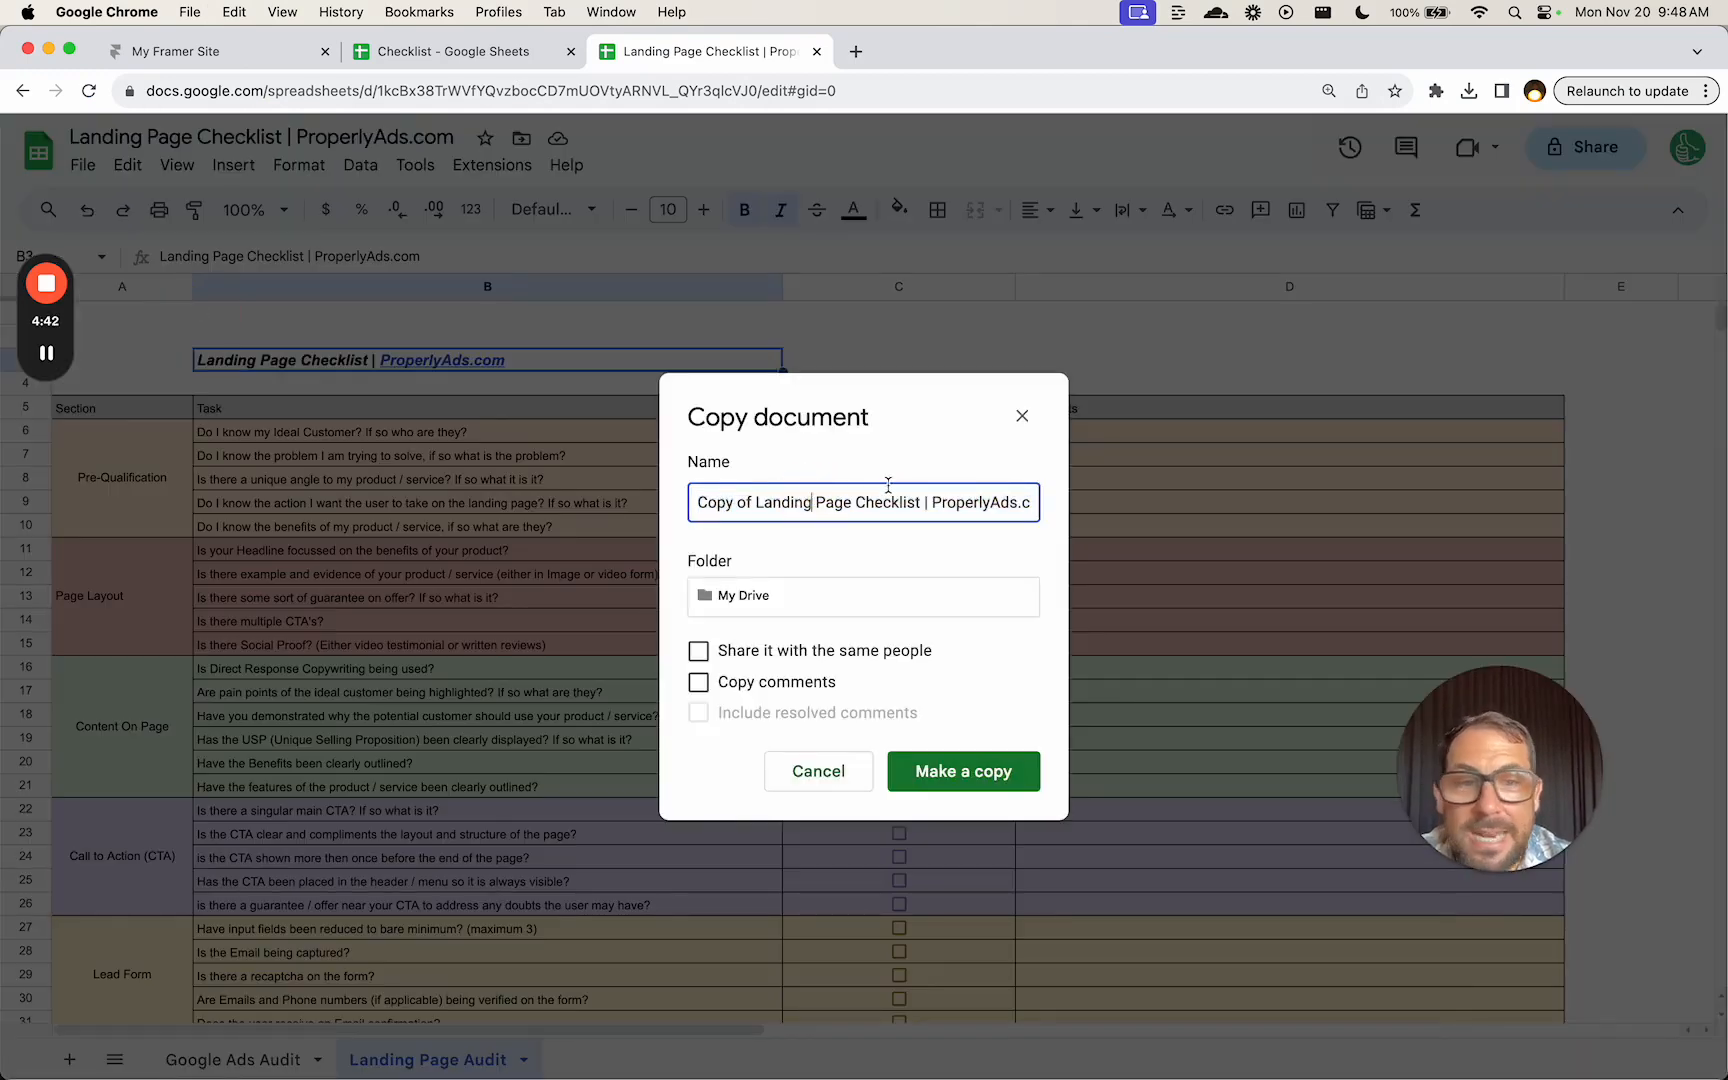
{"action": "left_click", "coordinate": [830, 790]}
{"action": "left_click", "coordinate": [338, 366]}
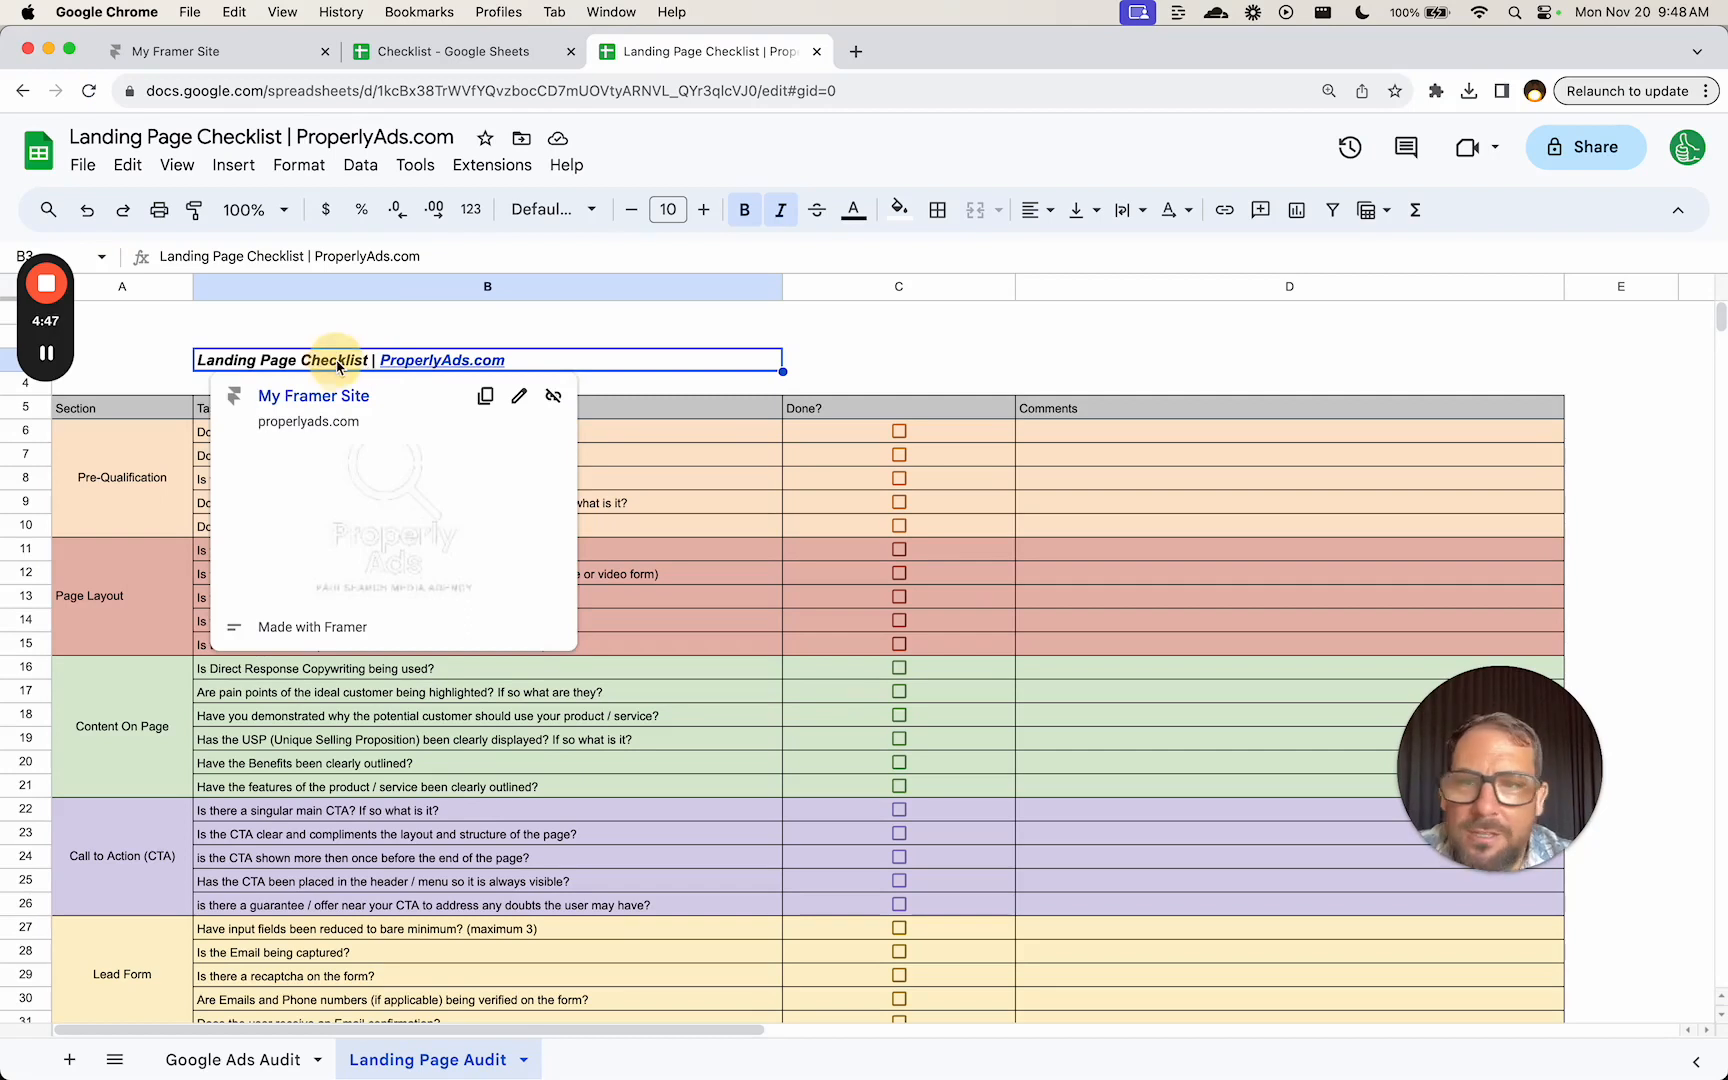
{"action": "left_click", "coordinate": [180, 368]}
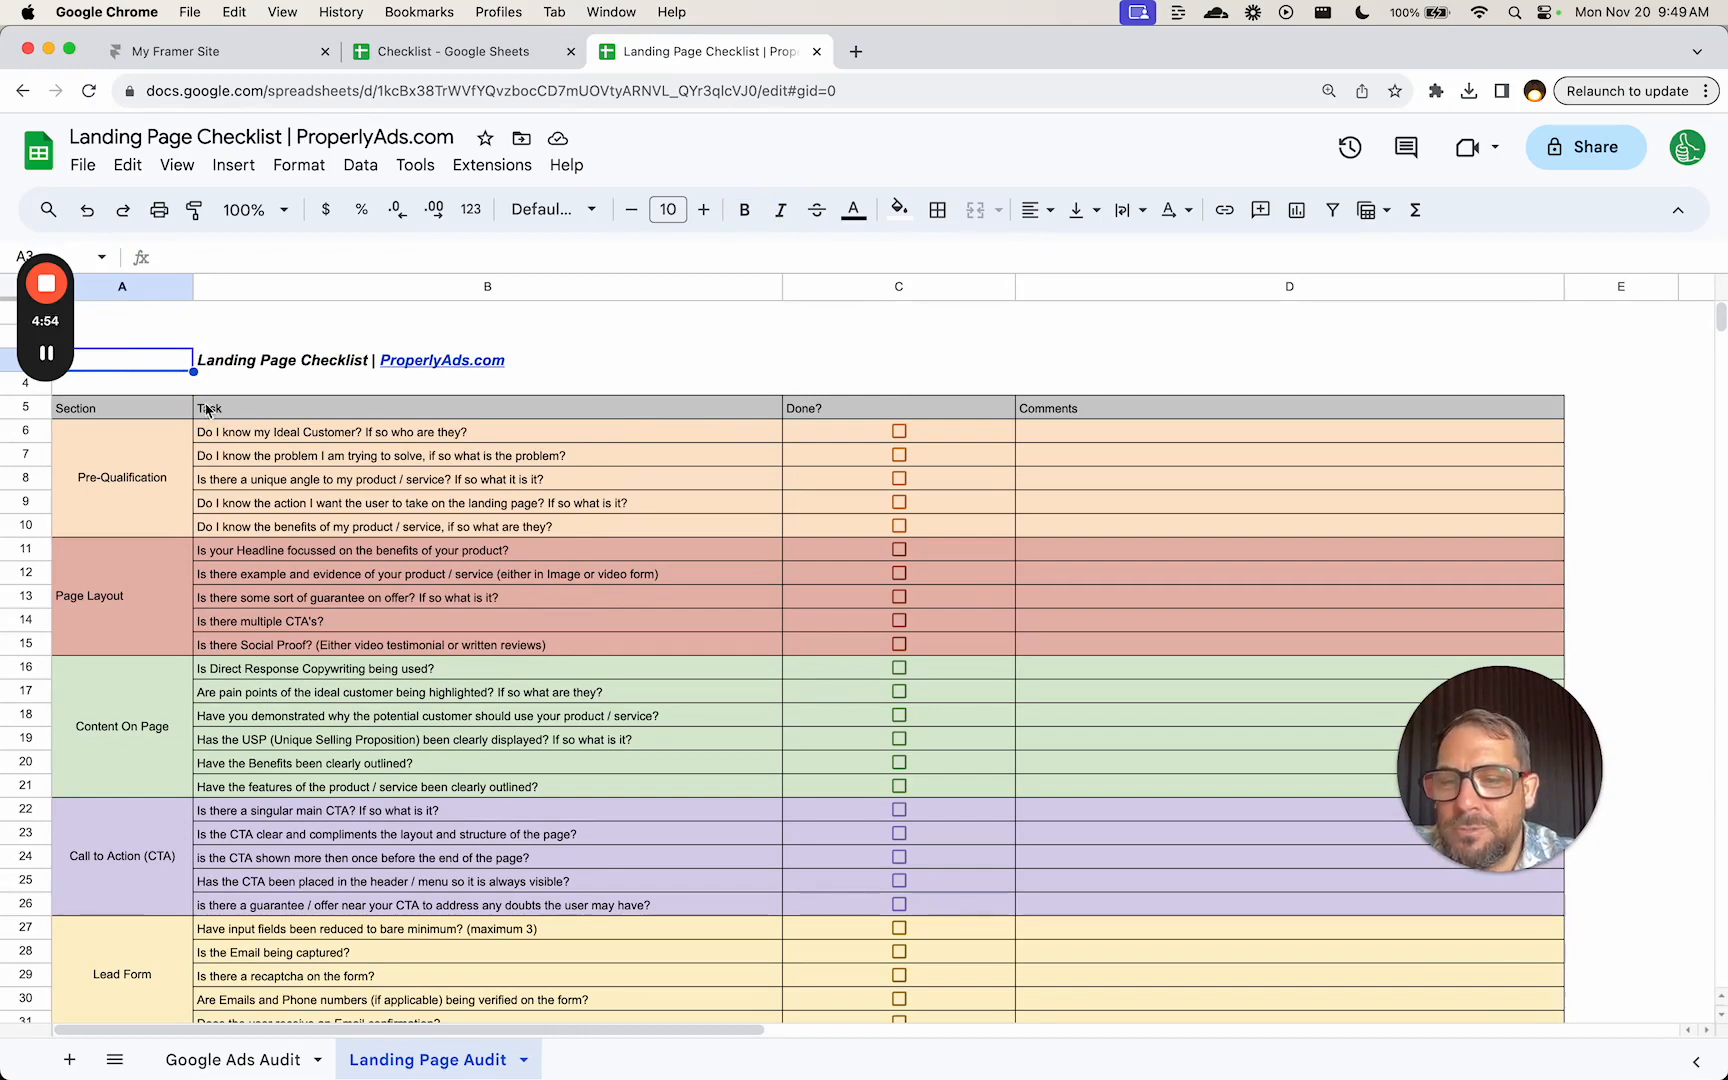
{"action": "left_click_drag", "start_coordinate": [122, 455], "coordinate": [151, 700]}
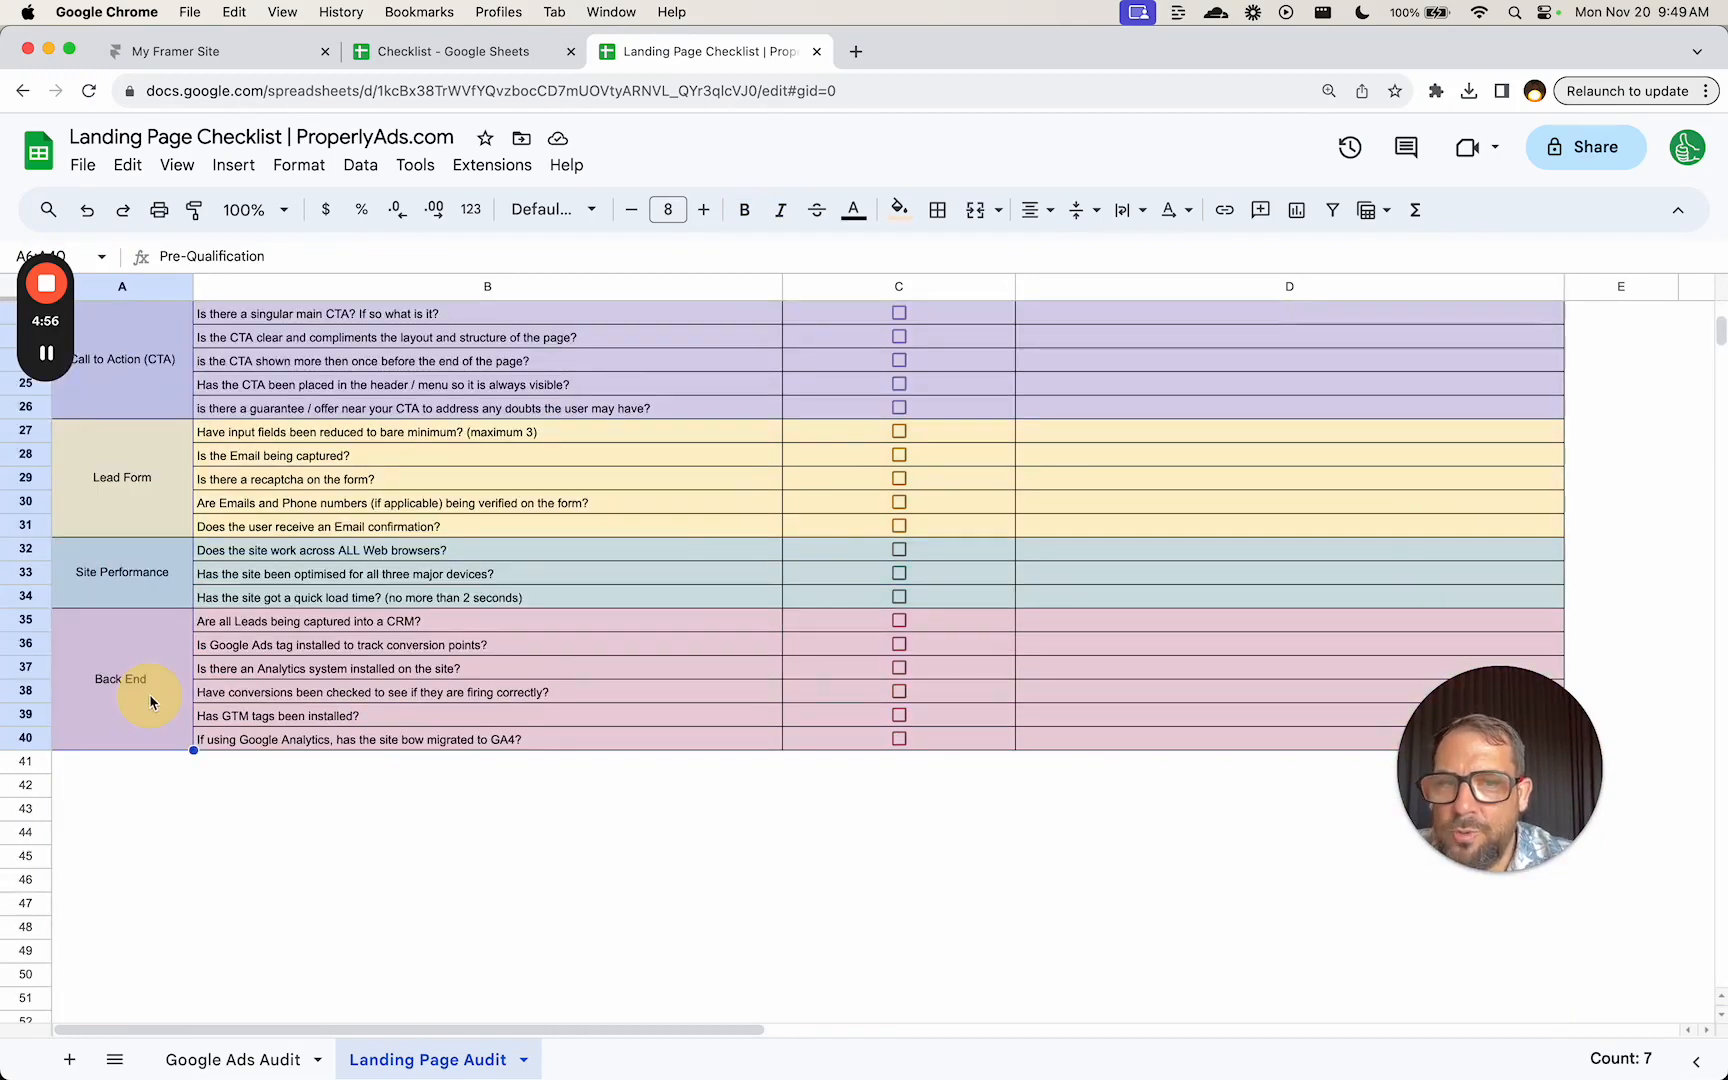
{"action": "scroll", "coordinate": [151, 701], "scroll_direction": "up", "scroll_amount": 5}
{"action": "left_click", "coordinate": [147, 465]}
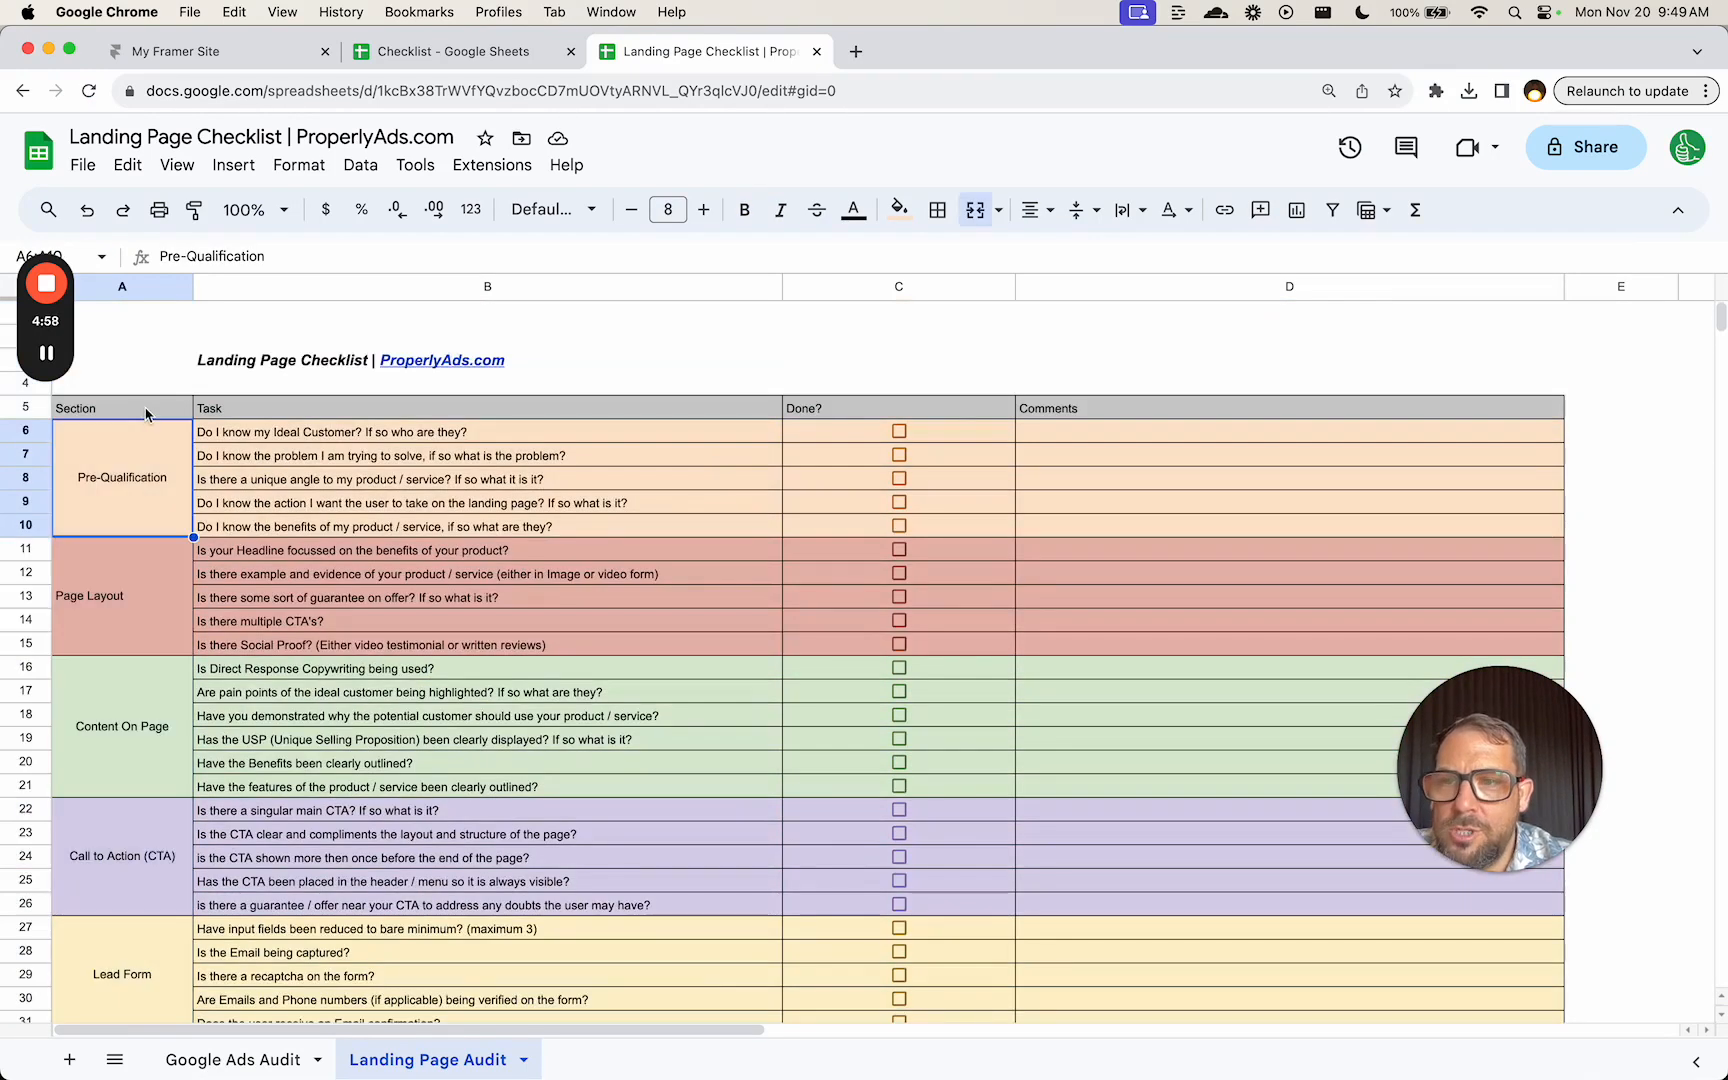
- Merge heading cells A3 and B3 into one cell and set the heading's font size to 20
{"action": "left_click", "coordinate": [247, 363]}
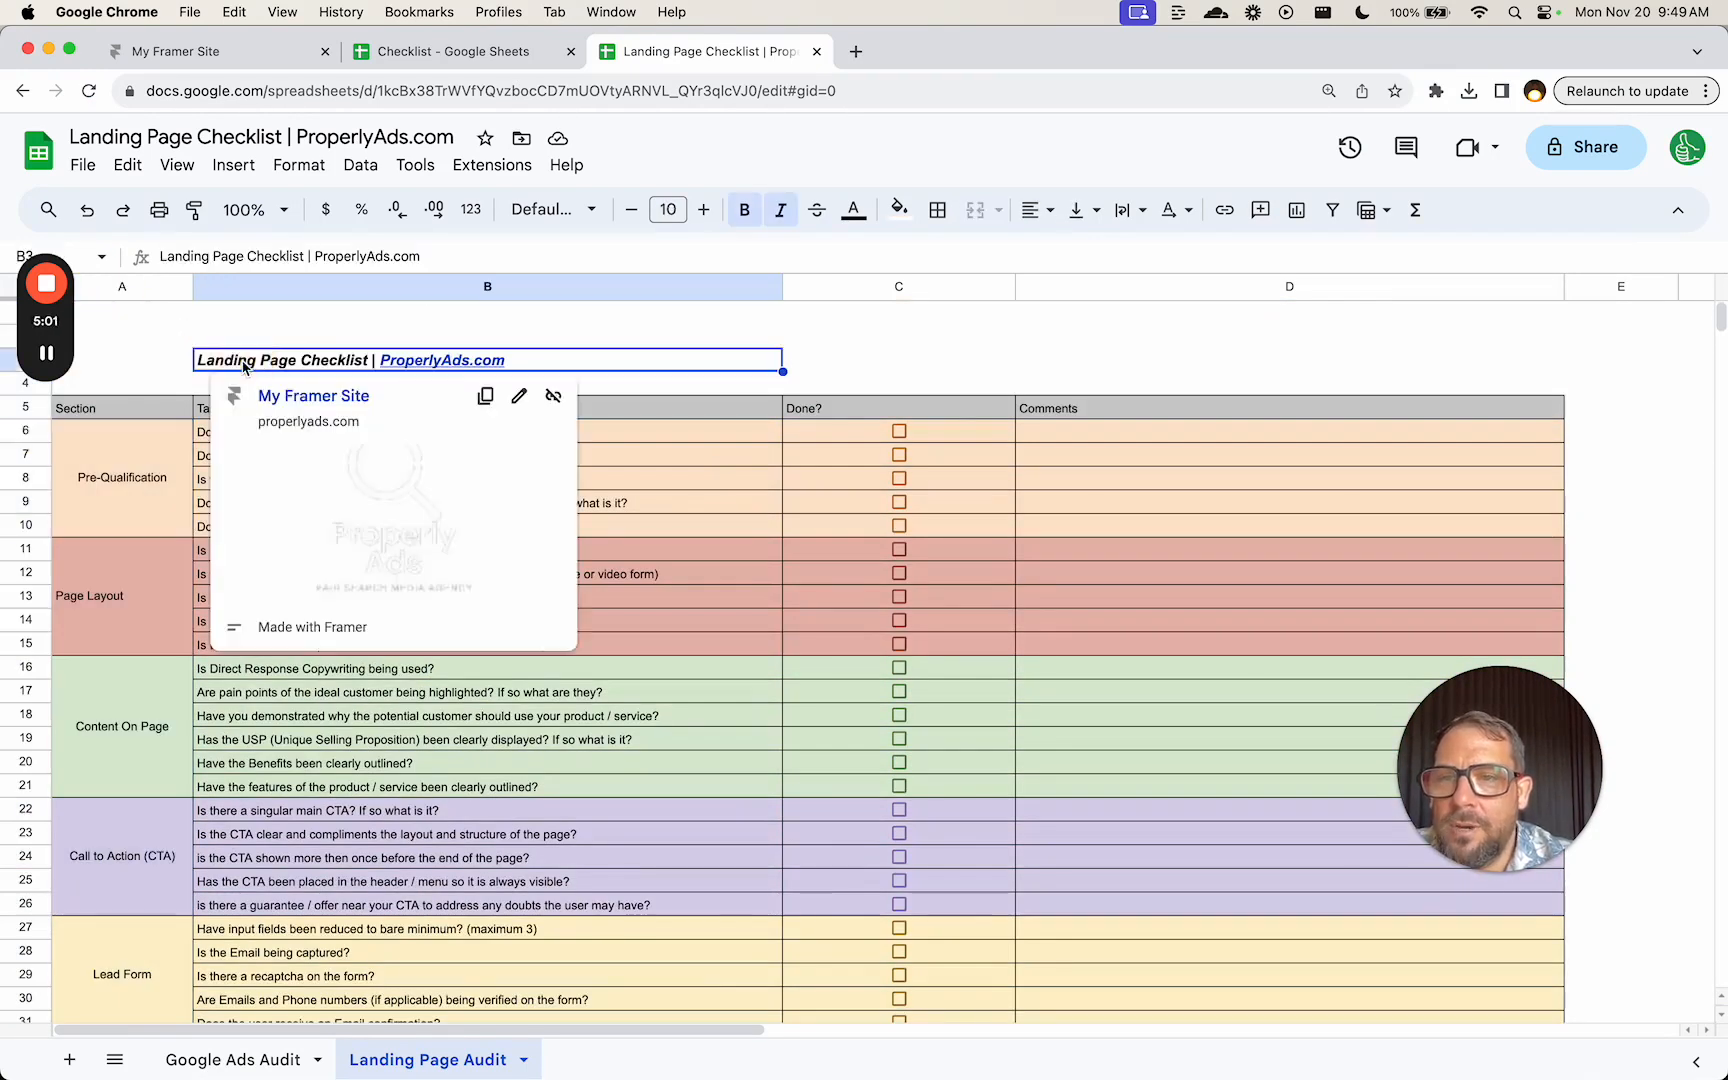
{"action": "left_click", "coordinate": [180, 360], "text": "shift"}
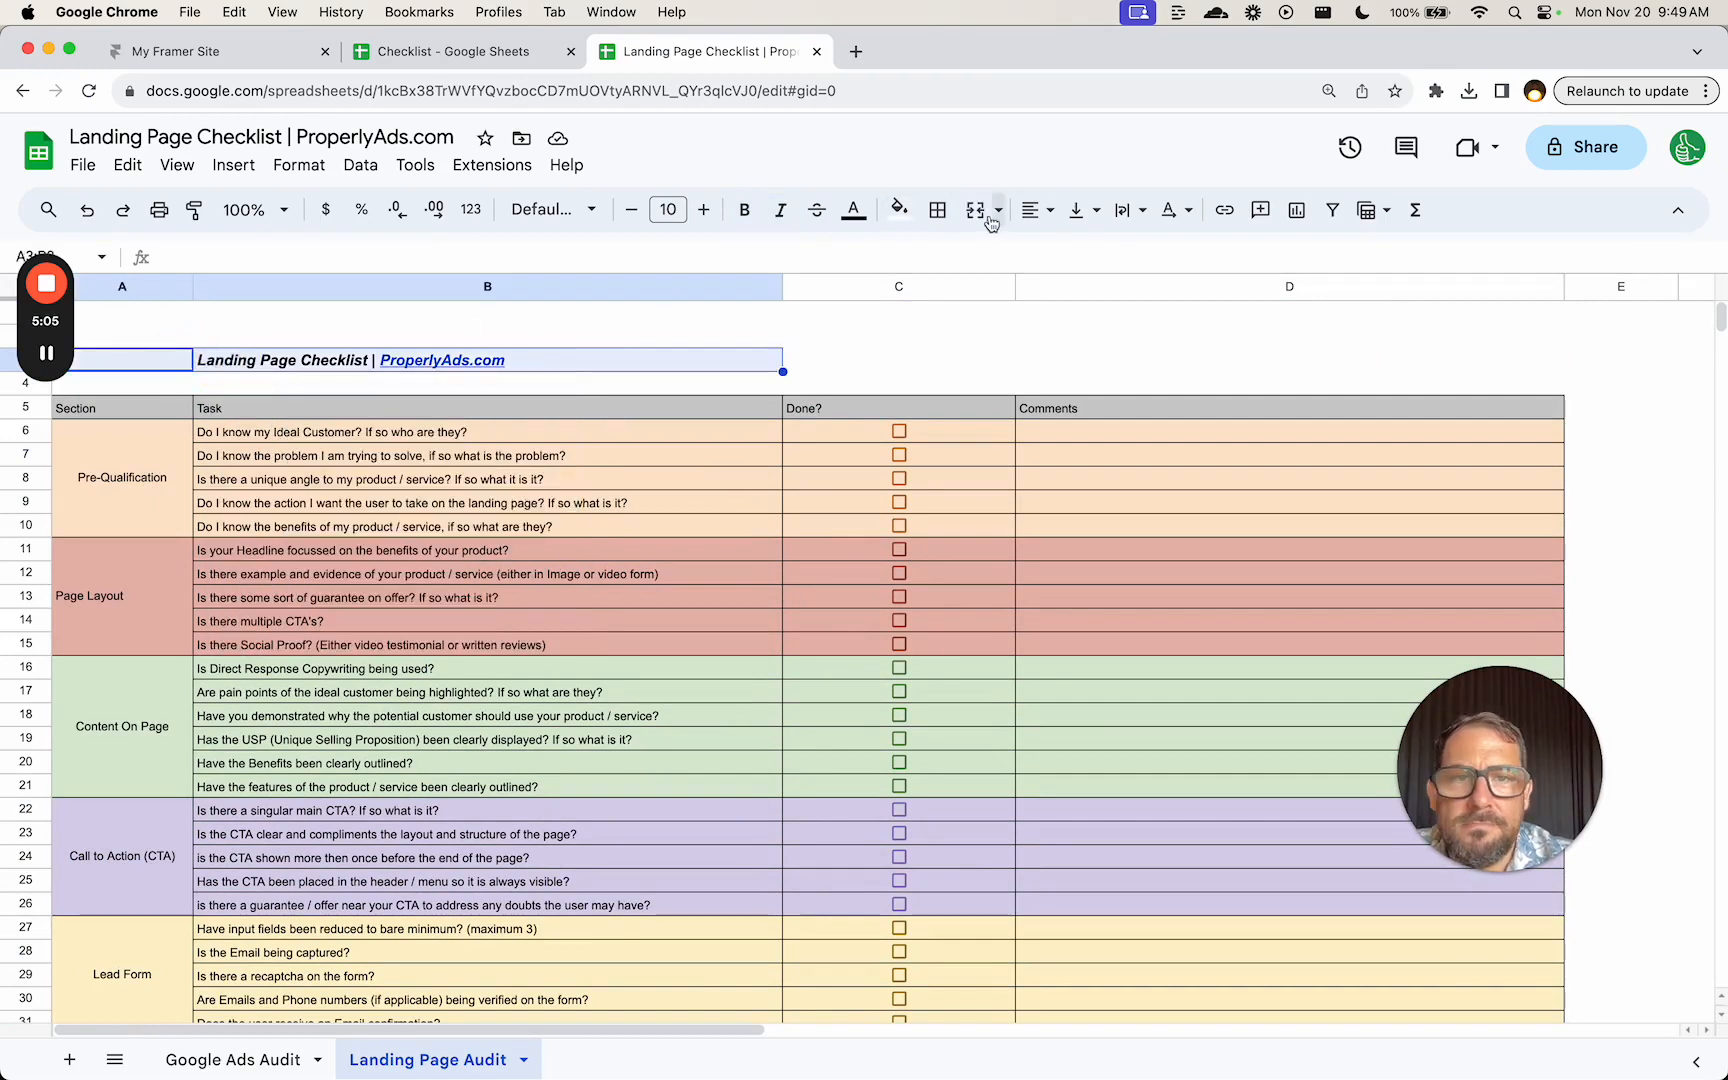
{"action": "left_click", "coordinate": [977, 211]}
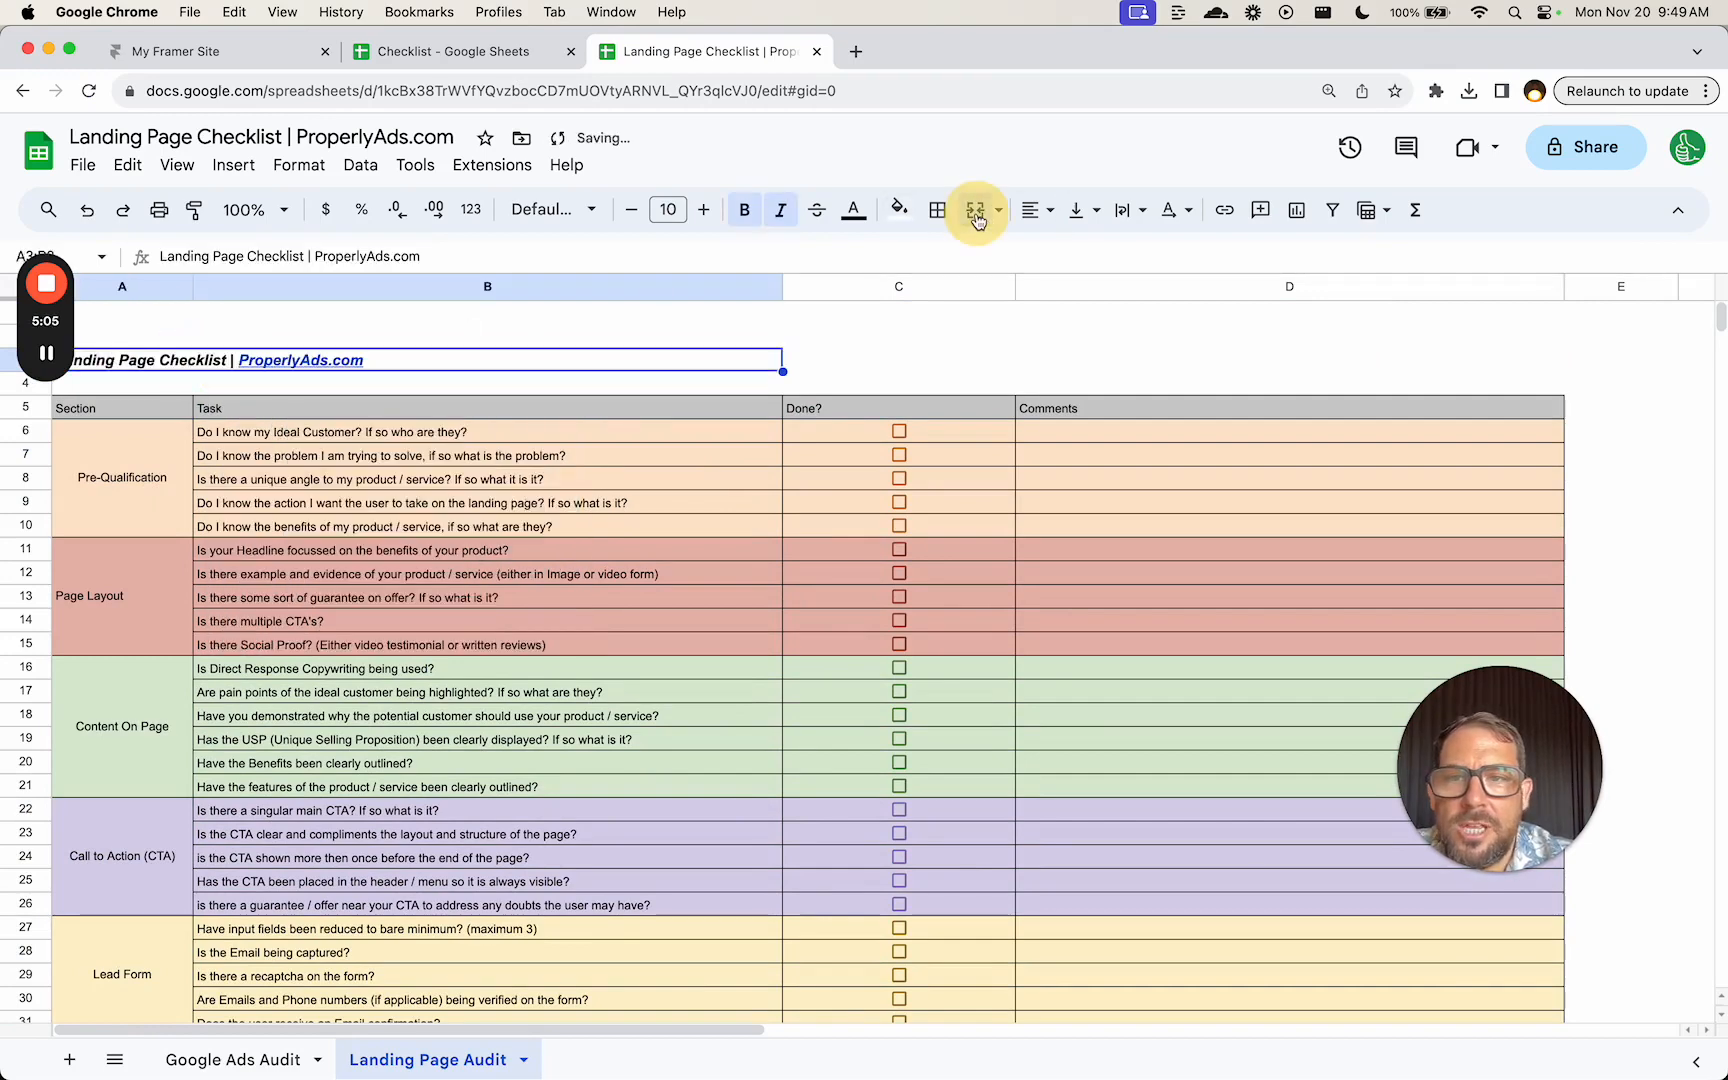
{"action": "left_click", "coordinate": [669, 210]}
{"action": "type", "text": "15"}
{"action": "key", "text": "Return"}
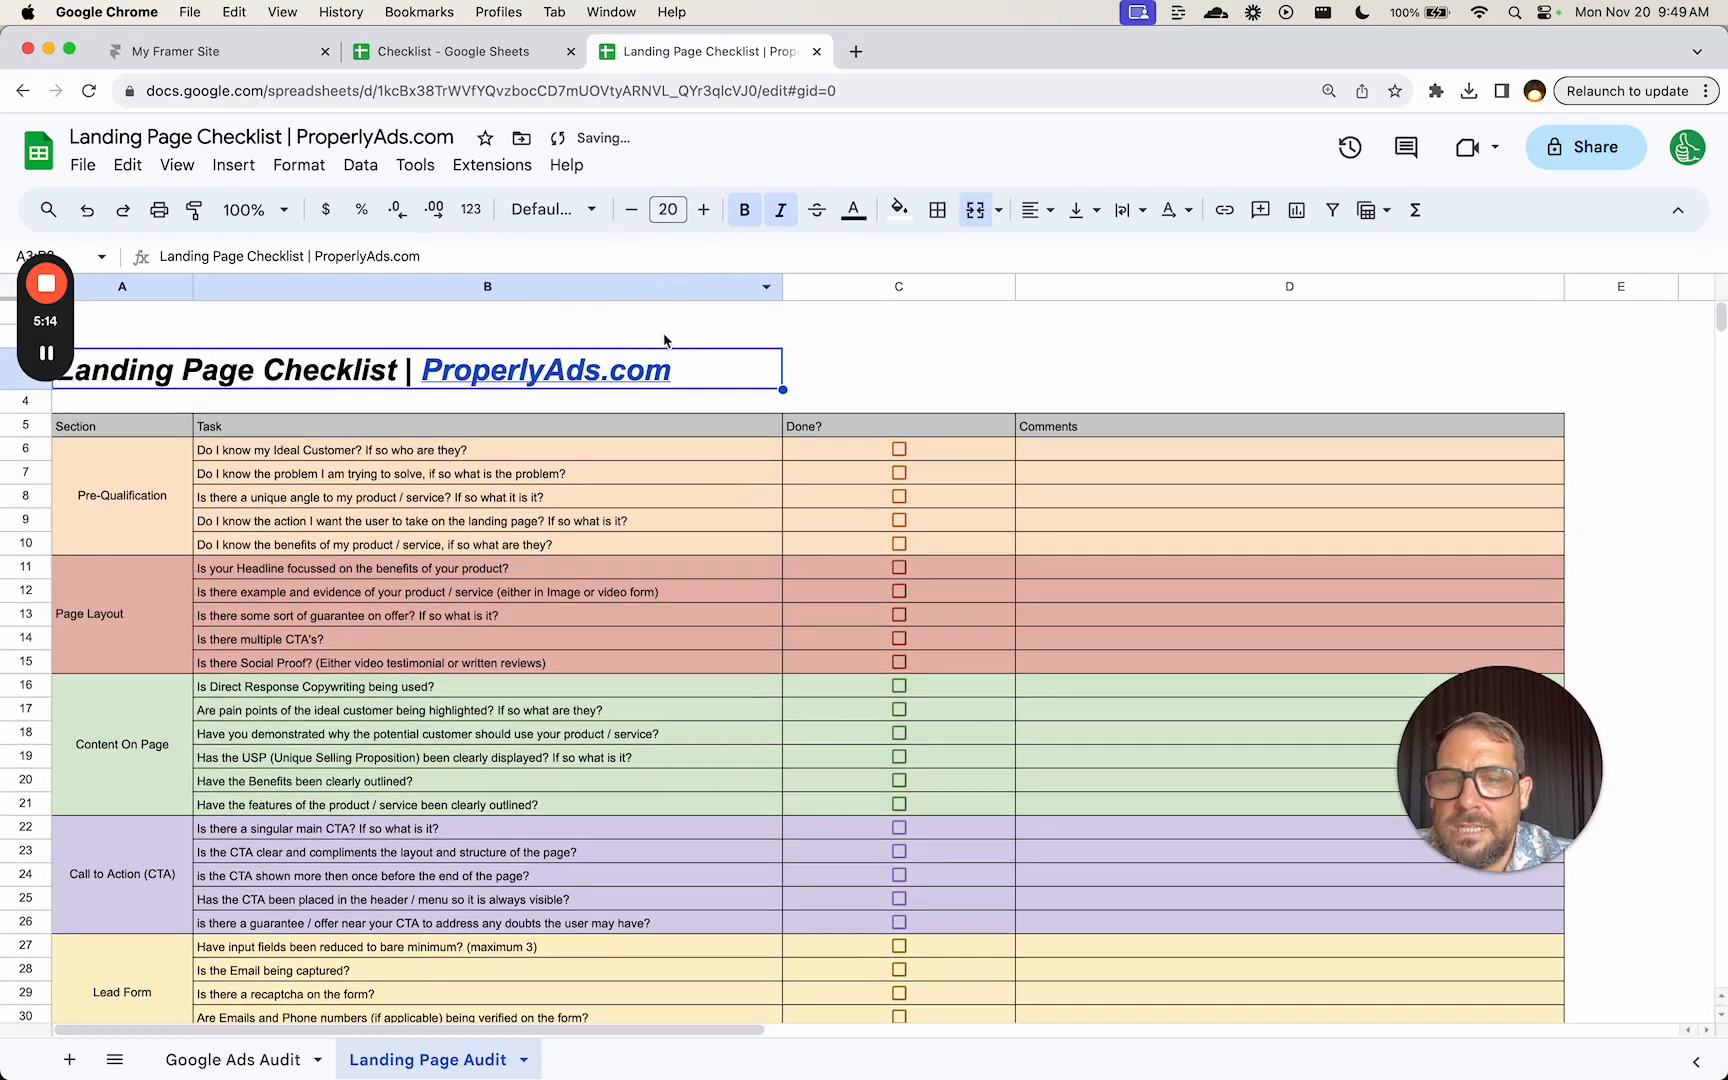
{"action": "left_click", "coordinate": [316, 330]}
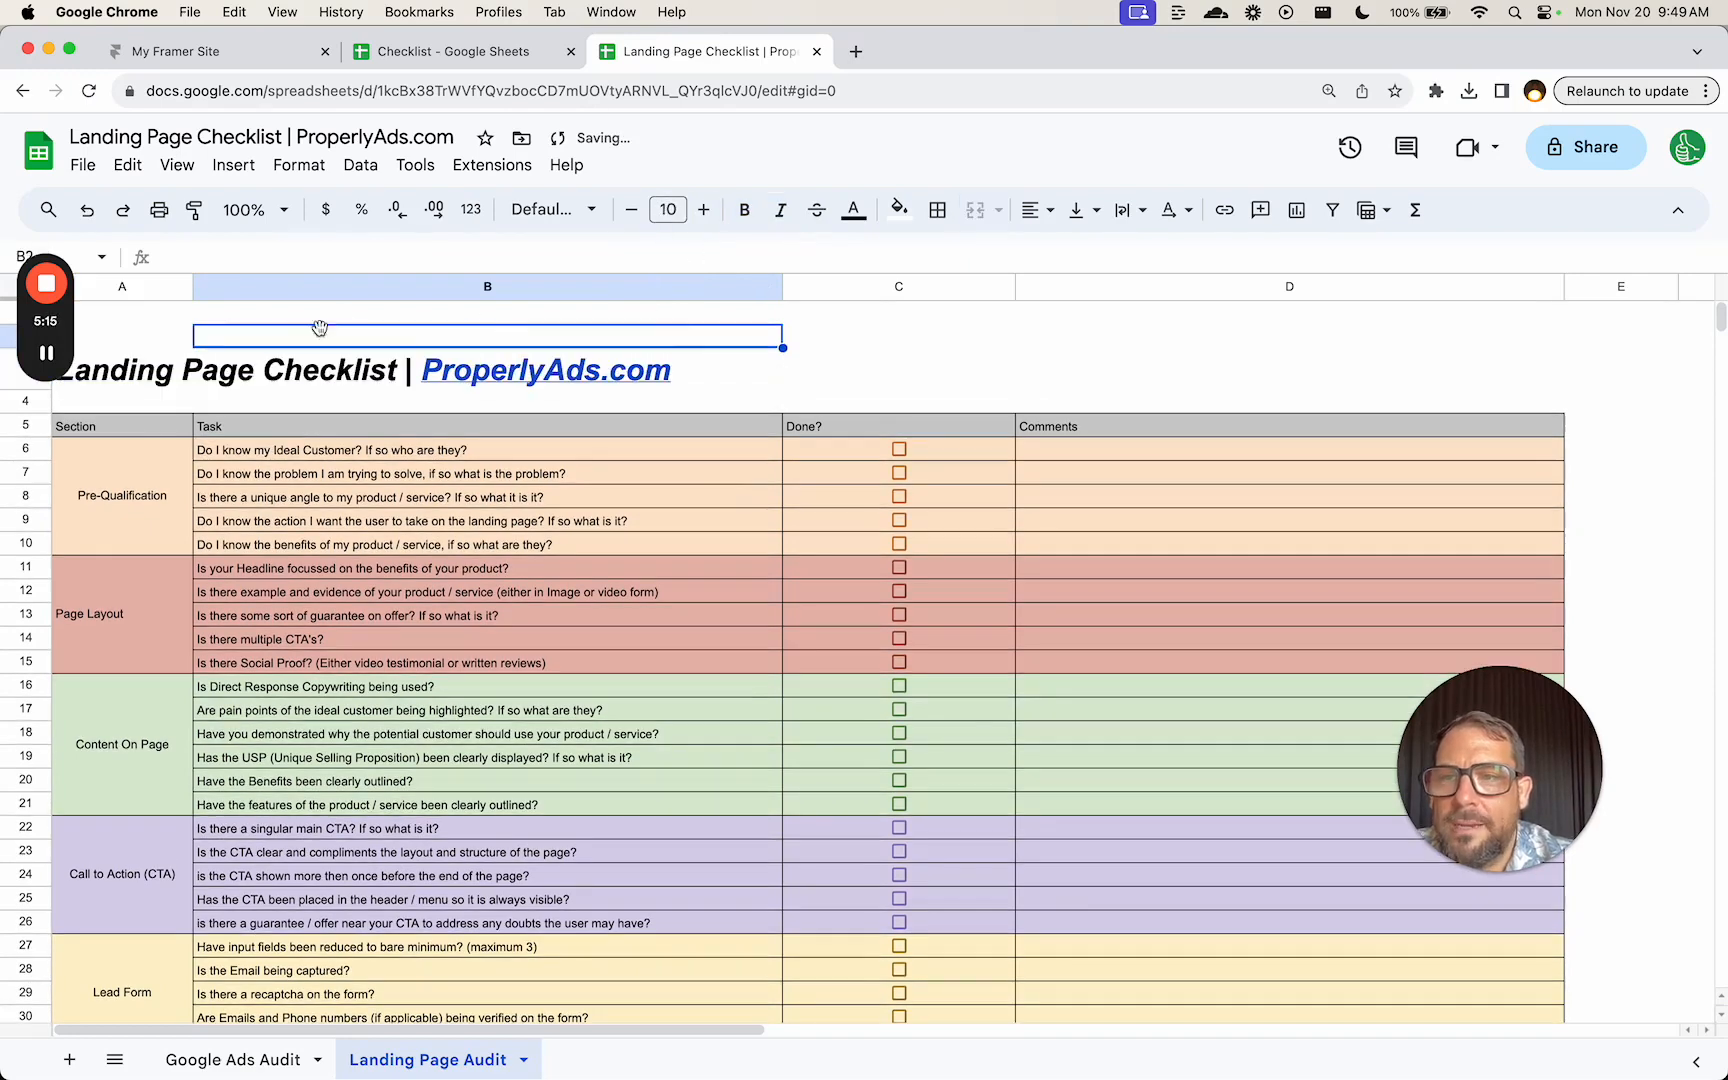
{"action": "left_click", "coordinate": [540, 365]}
{"action": "left_click", "coordinate": [754, 374]}
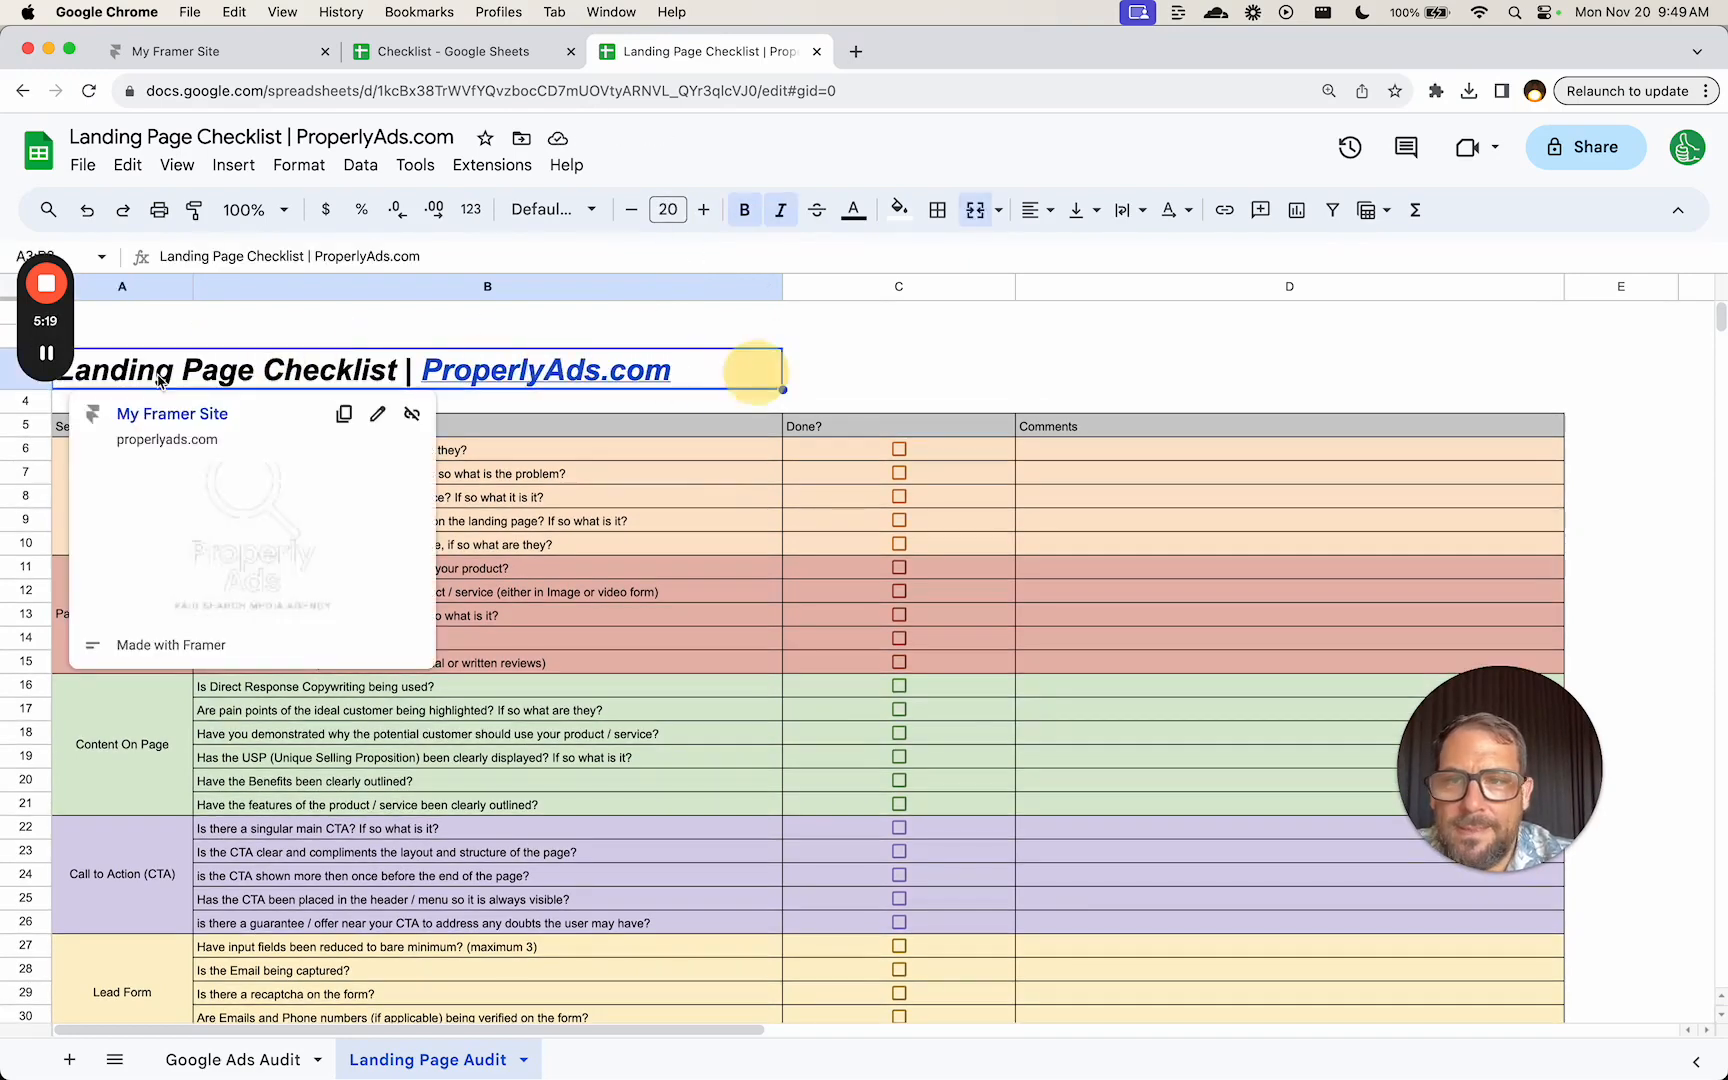
{"action": "left_click", "coordinate": [0, 376]}
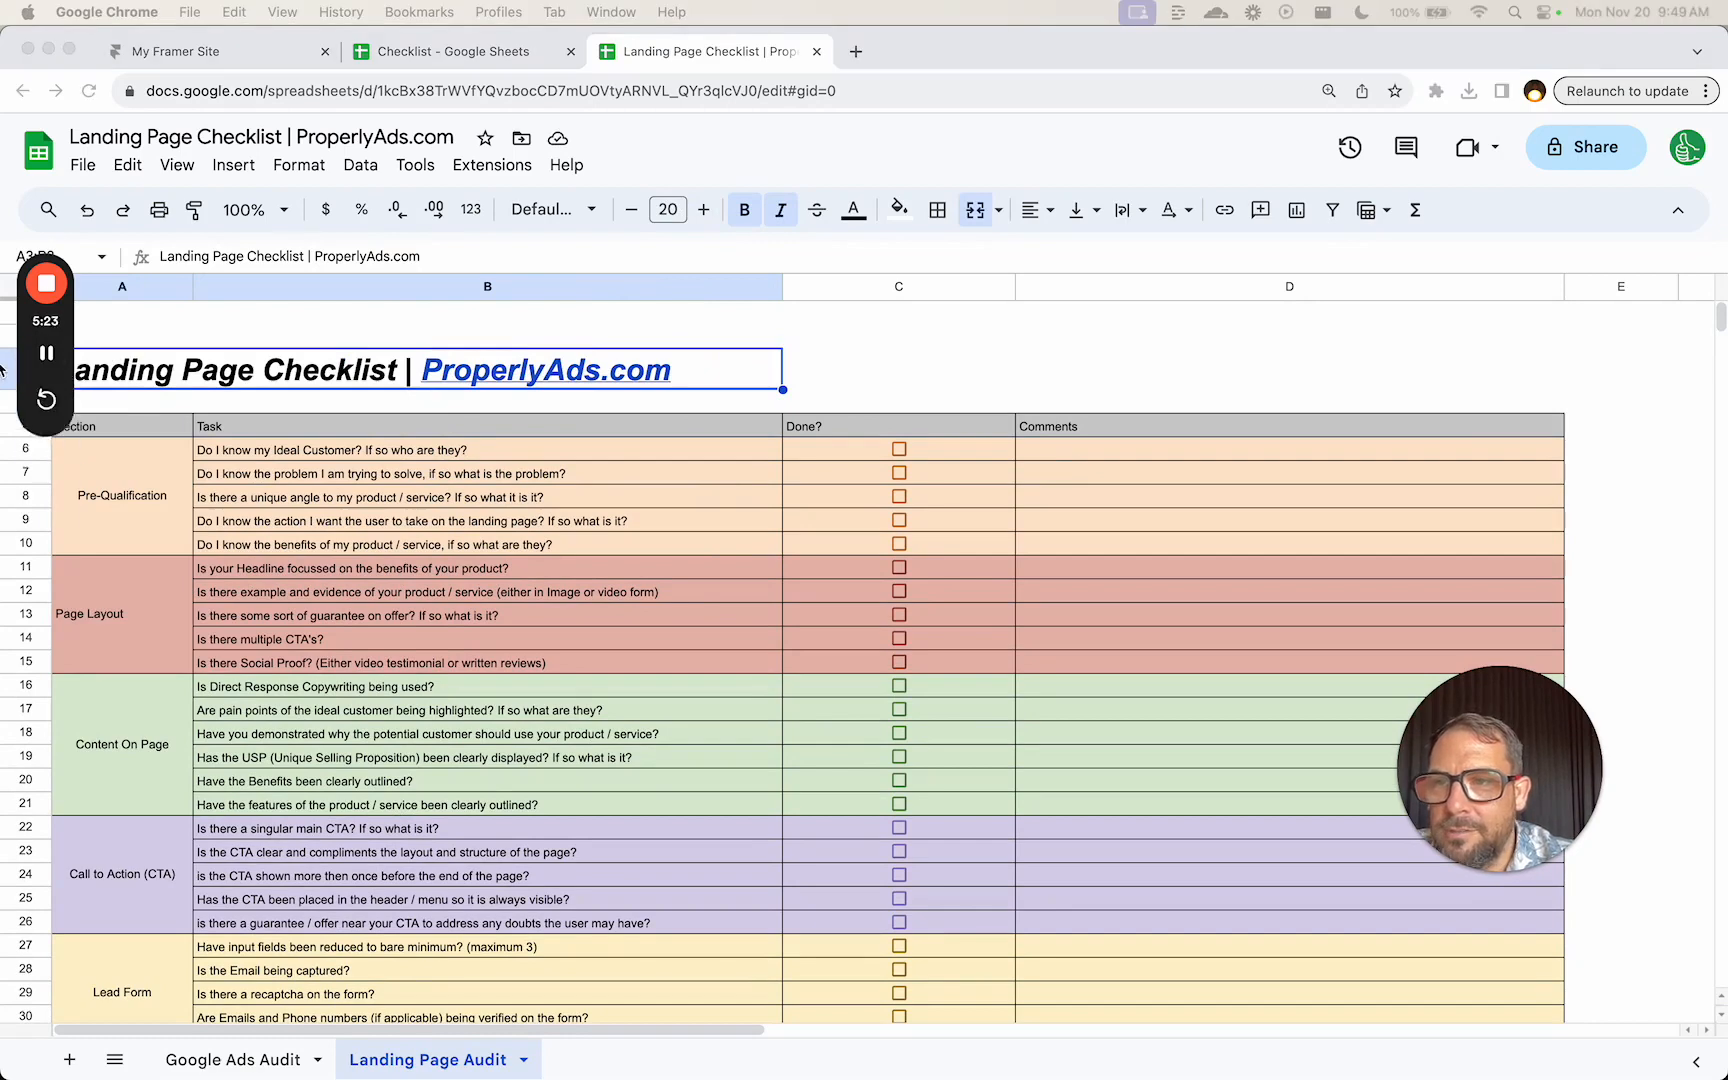
{"action": "left_click", "coordinate": [8, 369]}
{"action": "left_click_drag", "start_coordinate": [27, 345], "coordinate": [97, 216]}
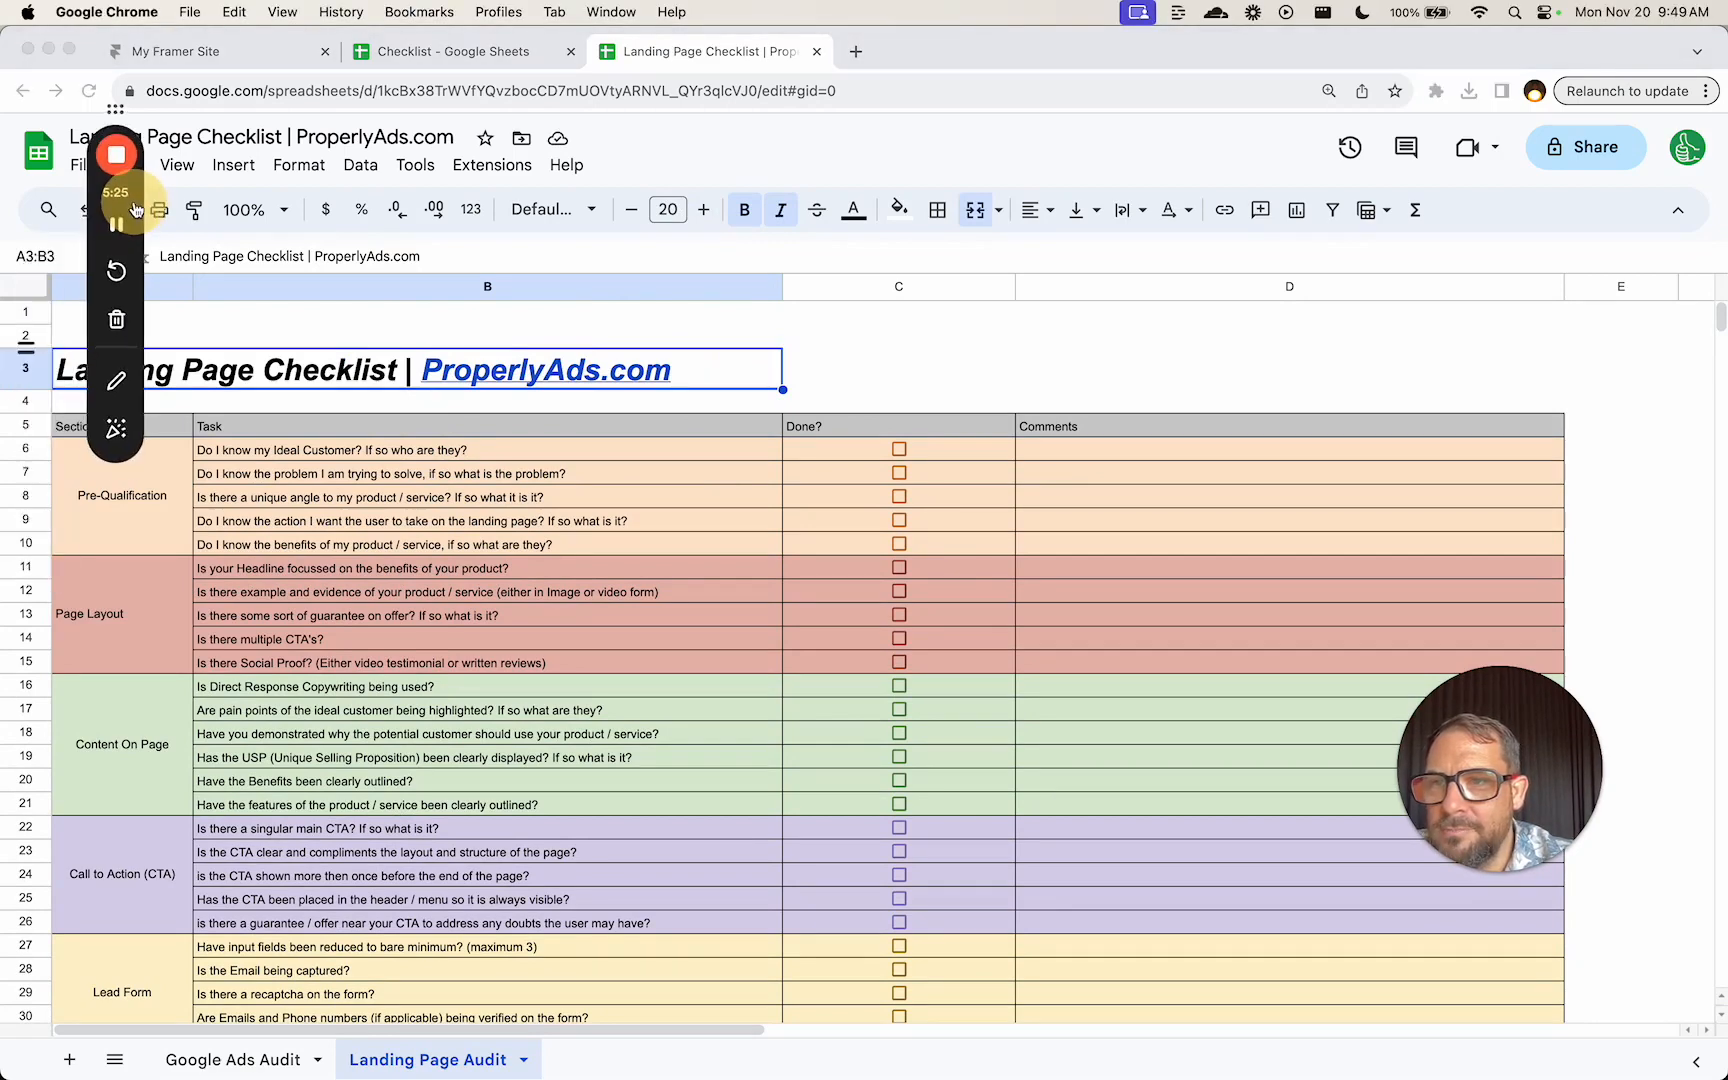
- Try inserting a row below heading row 3 and pasting a copy of the heading row into row 4
{"action": "right_click", "coordinate": [25, 368]}
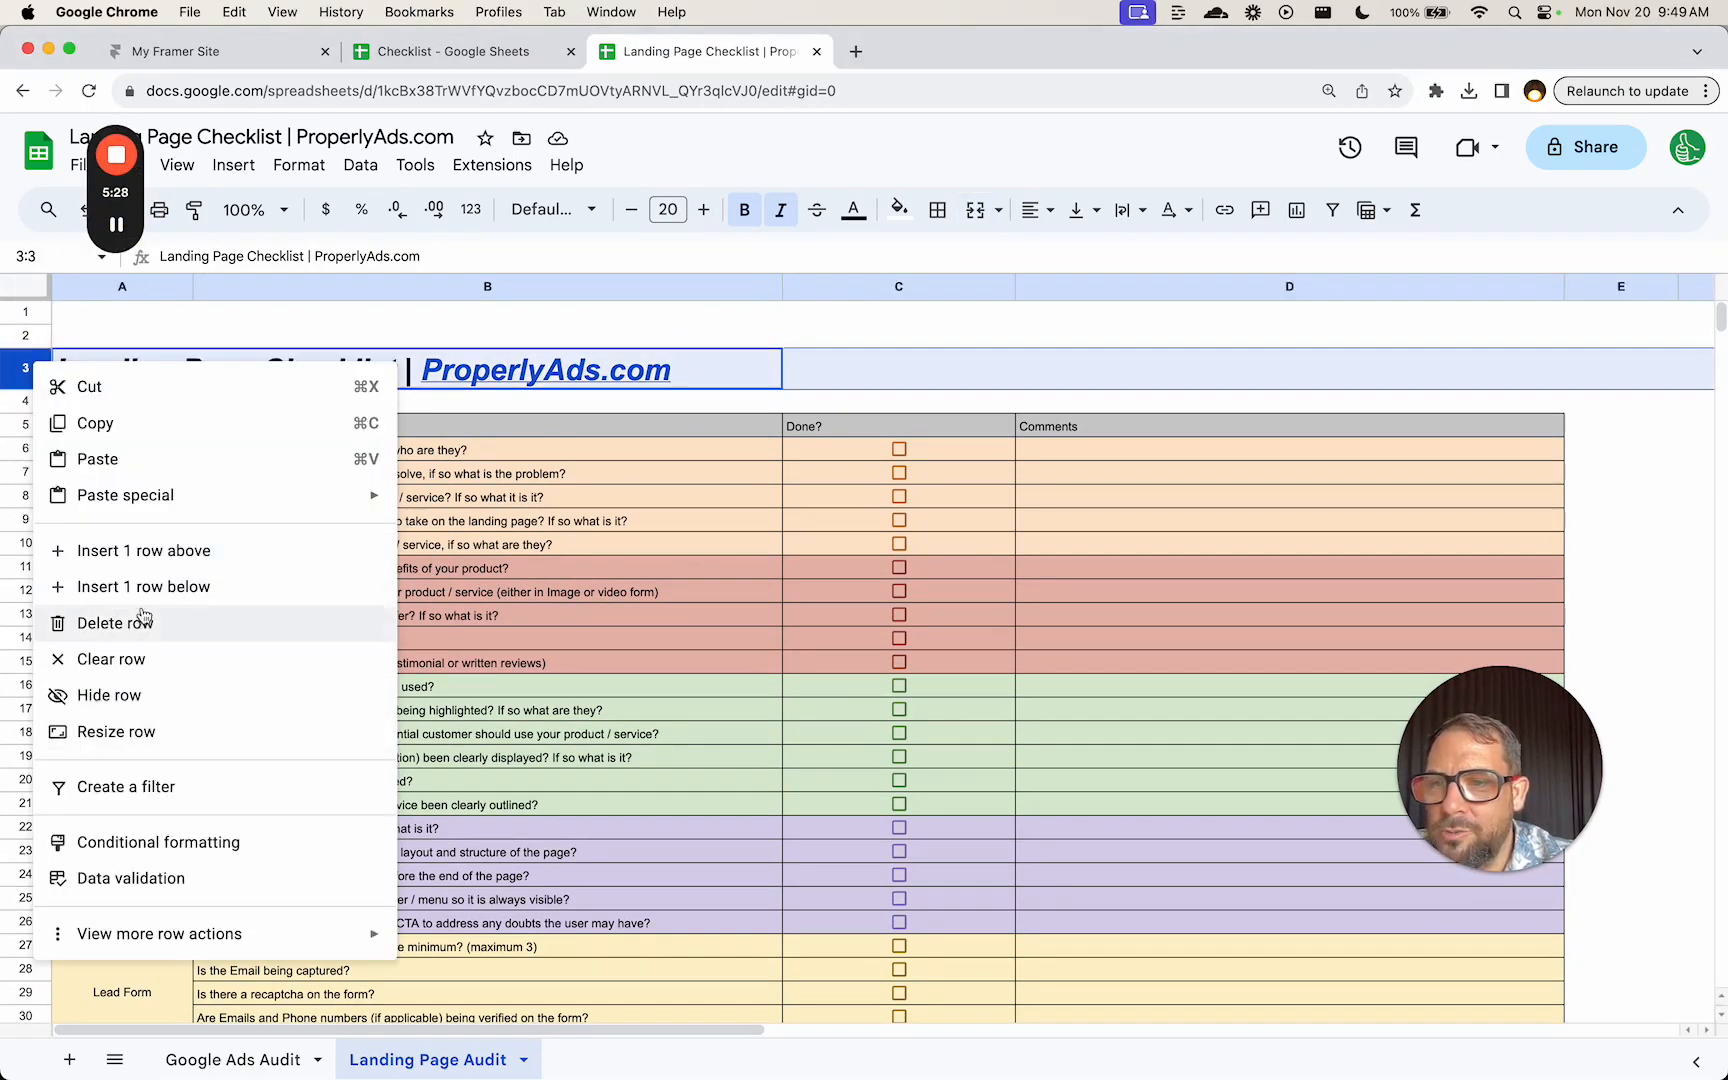
{"action": "left_click", "coordinate": [110, 587]}
{"action": "left_click", "coordinate": [26, 369]}
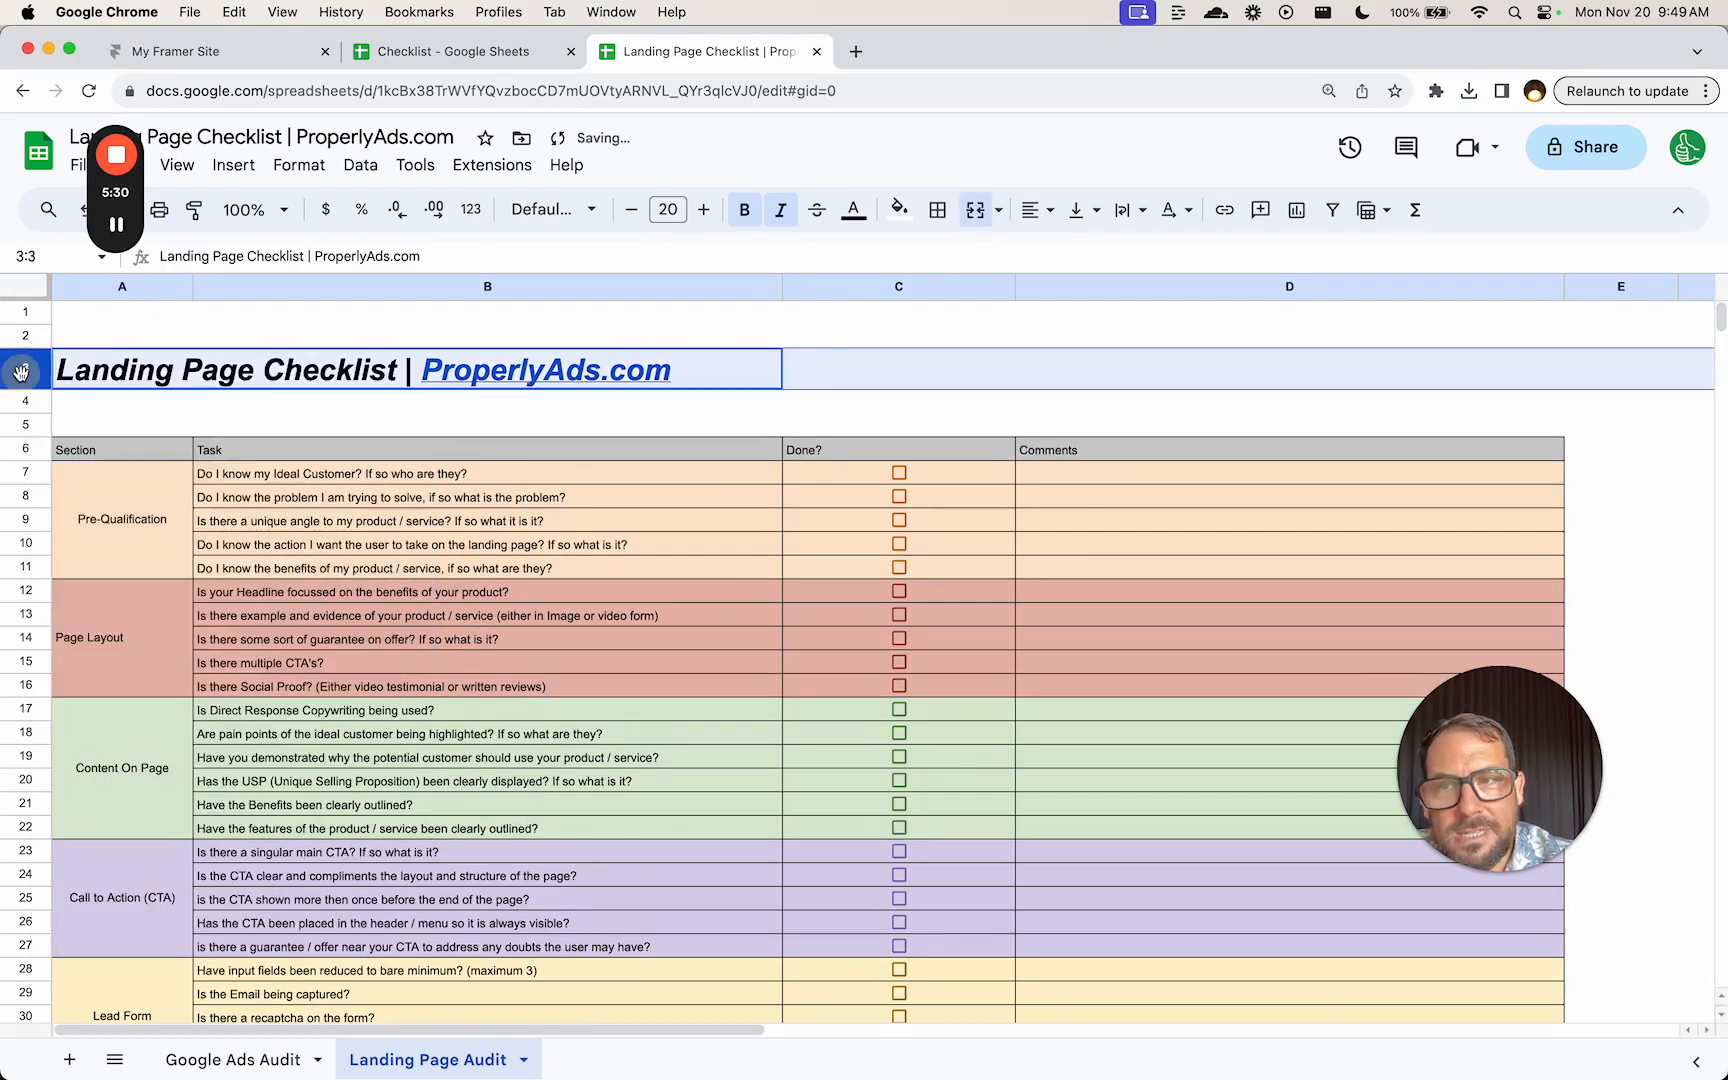
{"action": "key", "text": "cmd+c"}
{"action": "left_click", "coordinate": [30, 400]}
{"action": "key", "text": "super+v"}
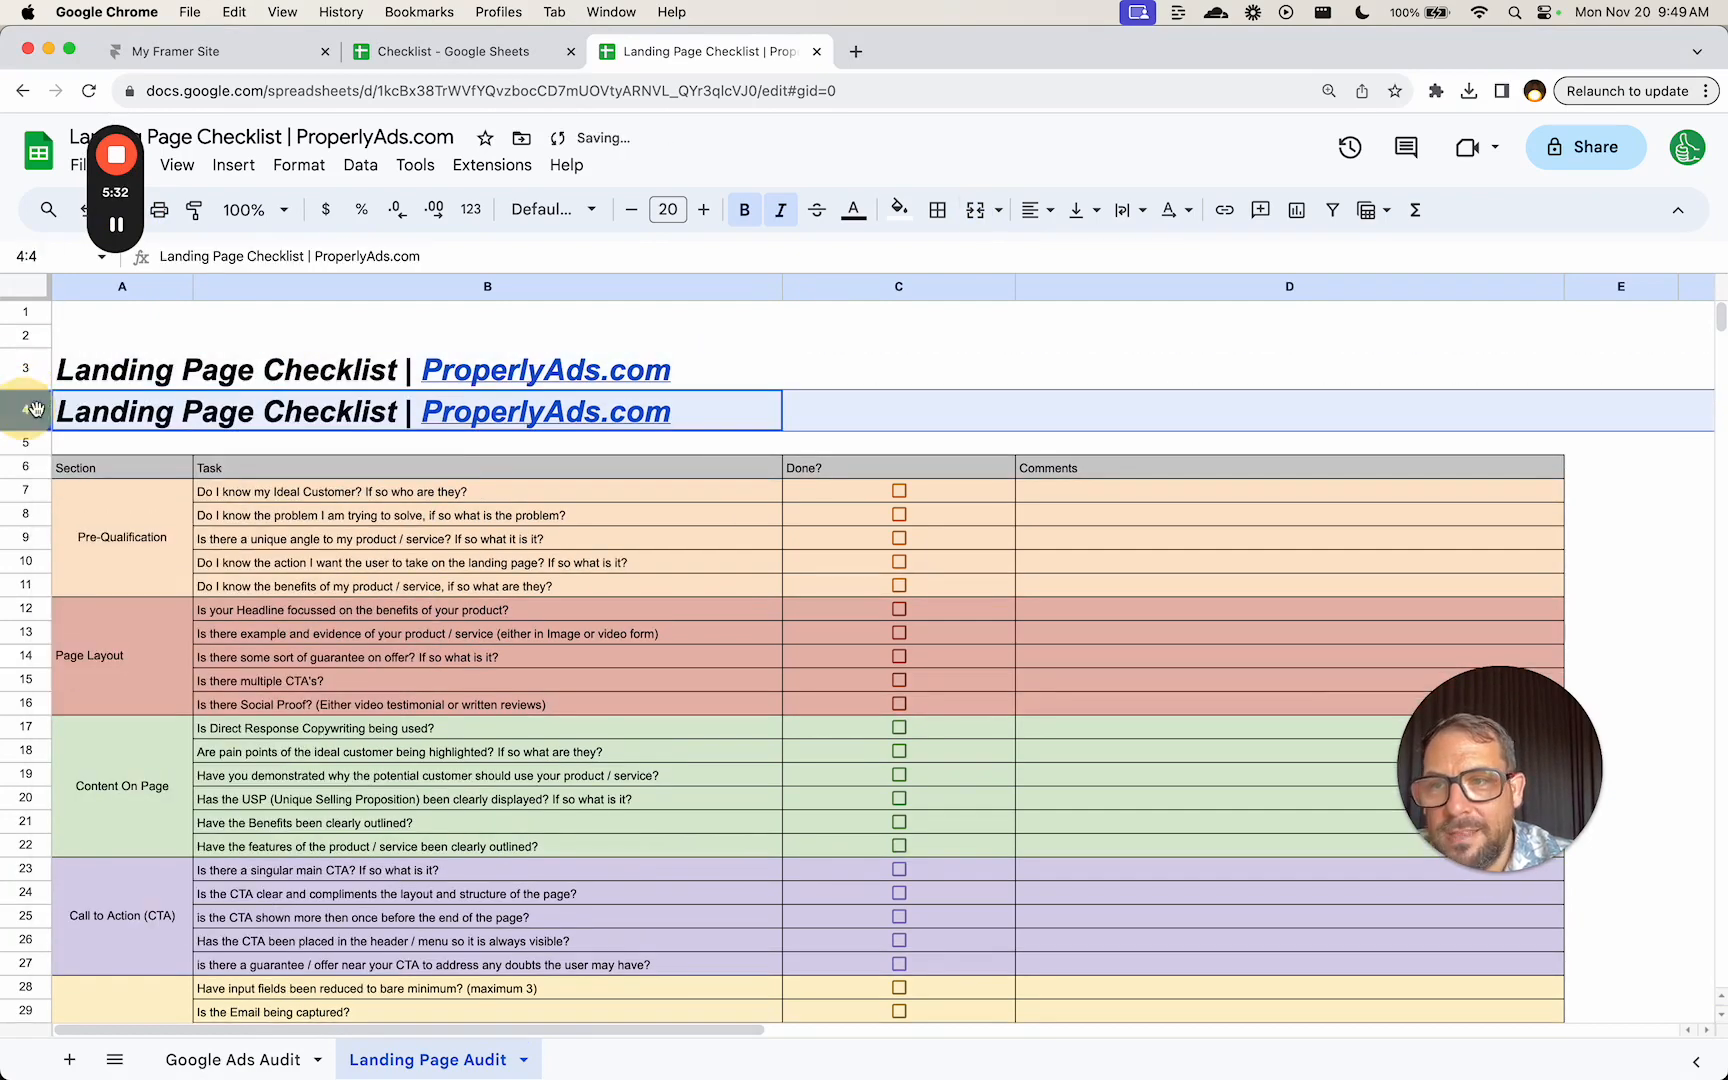
{"action": "left_click_drag", "start_coordinate": [30, 410], "coordinate": [38, 645]}
- Delete the unused rows 45 to 1000 below the checklist
{"action": "left_click", "coordinate": [25, 757]}
{"action": "key", "text": "super+shift+Down"}
{"action": "right_click", "coordinate": [25, 757]}
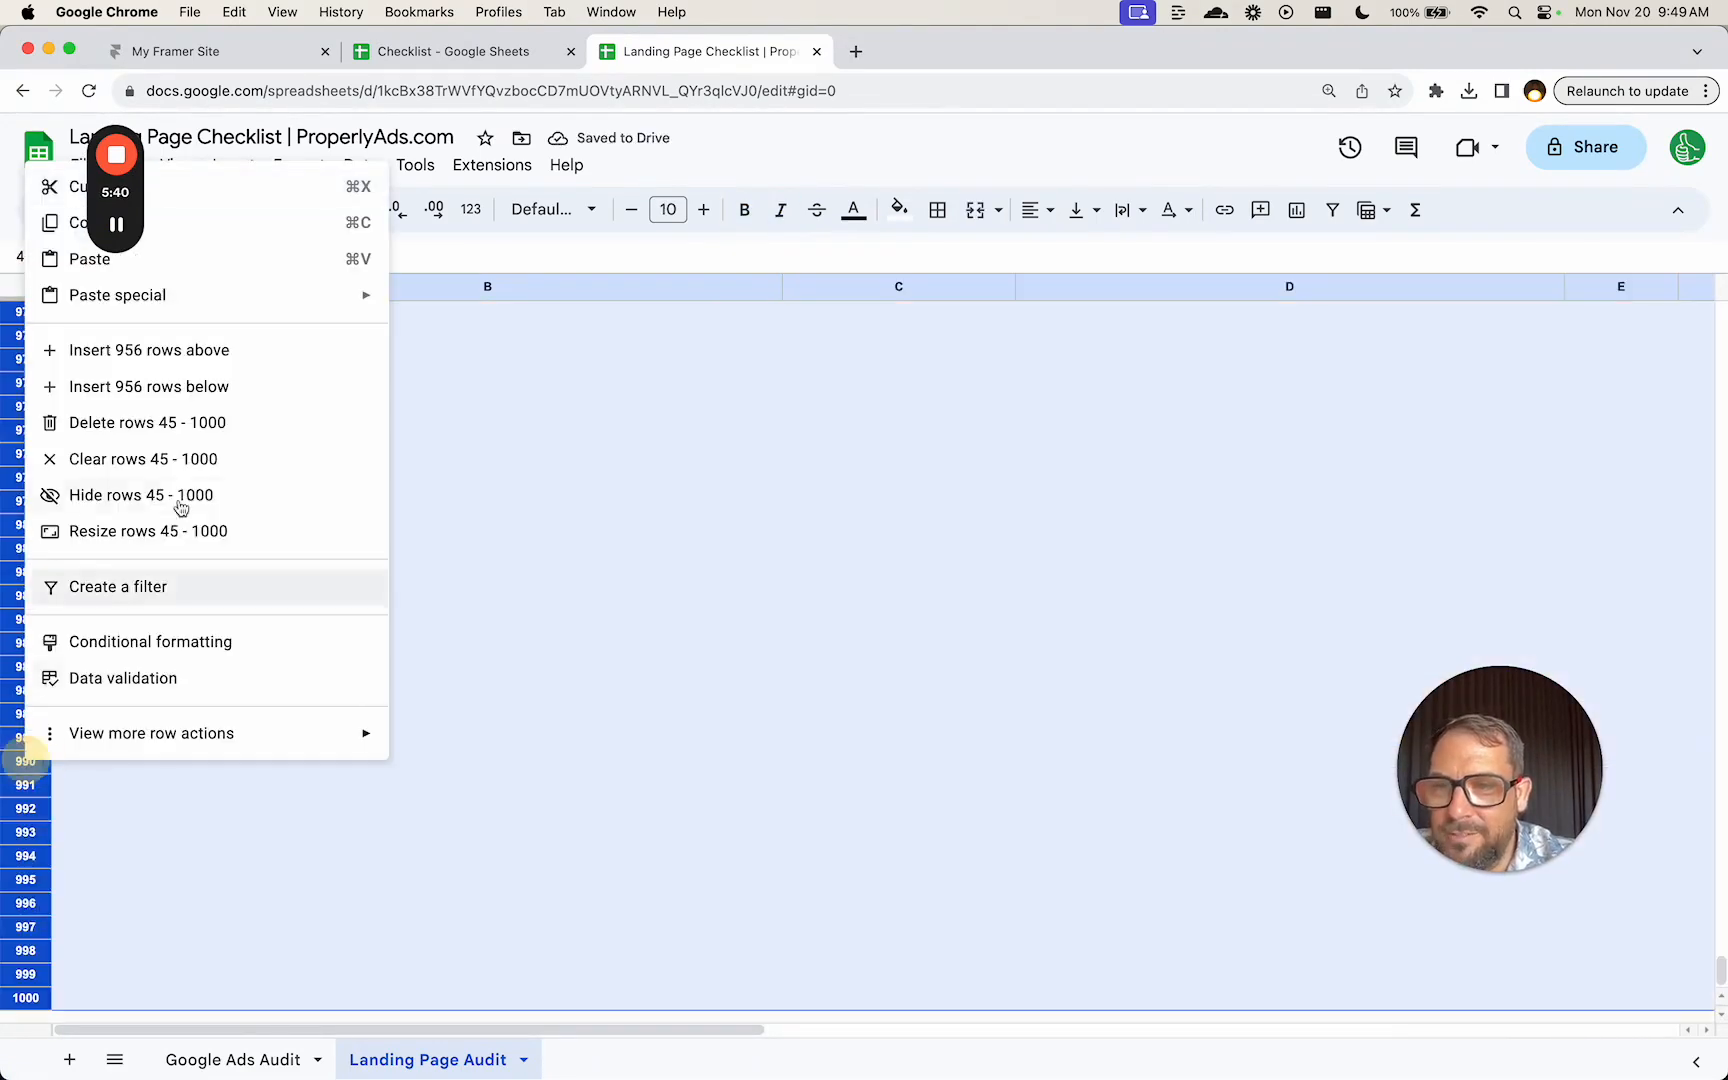
{"action": "left_click", "coordinate": [169, 438]}
{"action": "scroll", "coordinate": [868, 617], "scroll_direction": "up", "scroll_amount": 5}
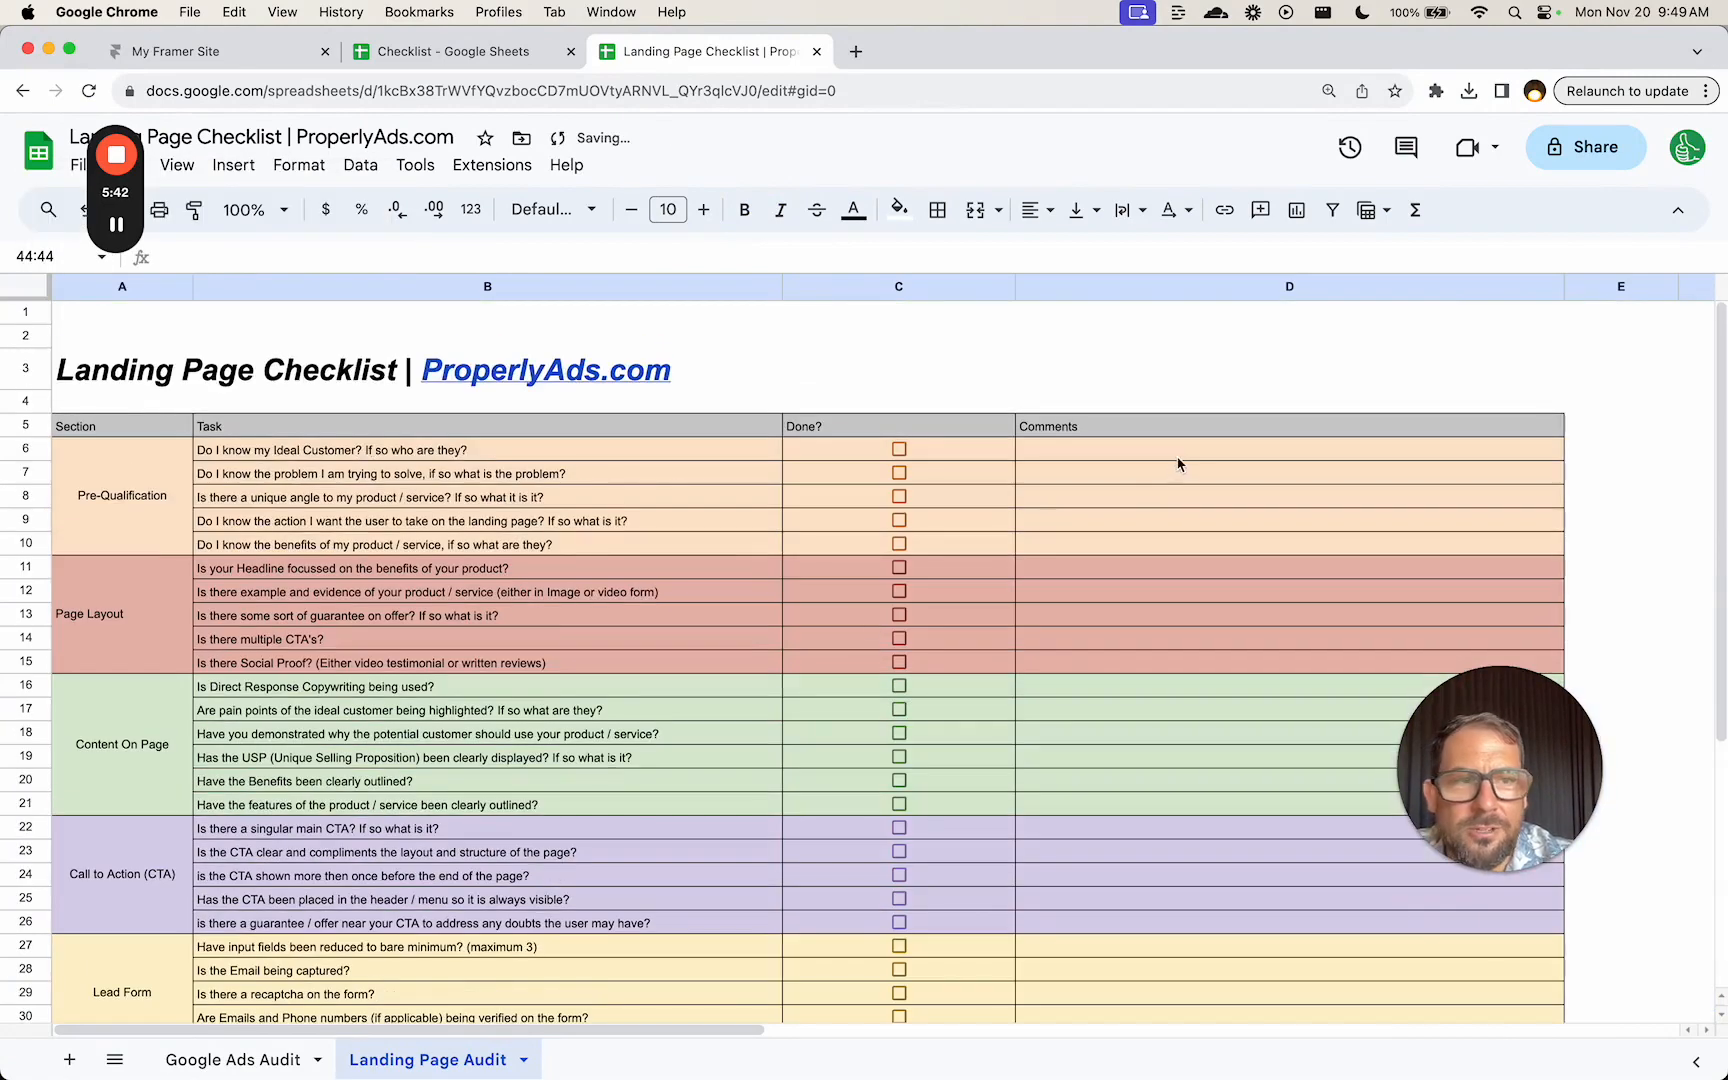
- Delete the empty columns E to X beside the Comments column
{"action": "left_click", "coordinate": [1614, 288]}
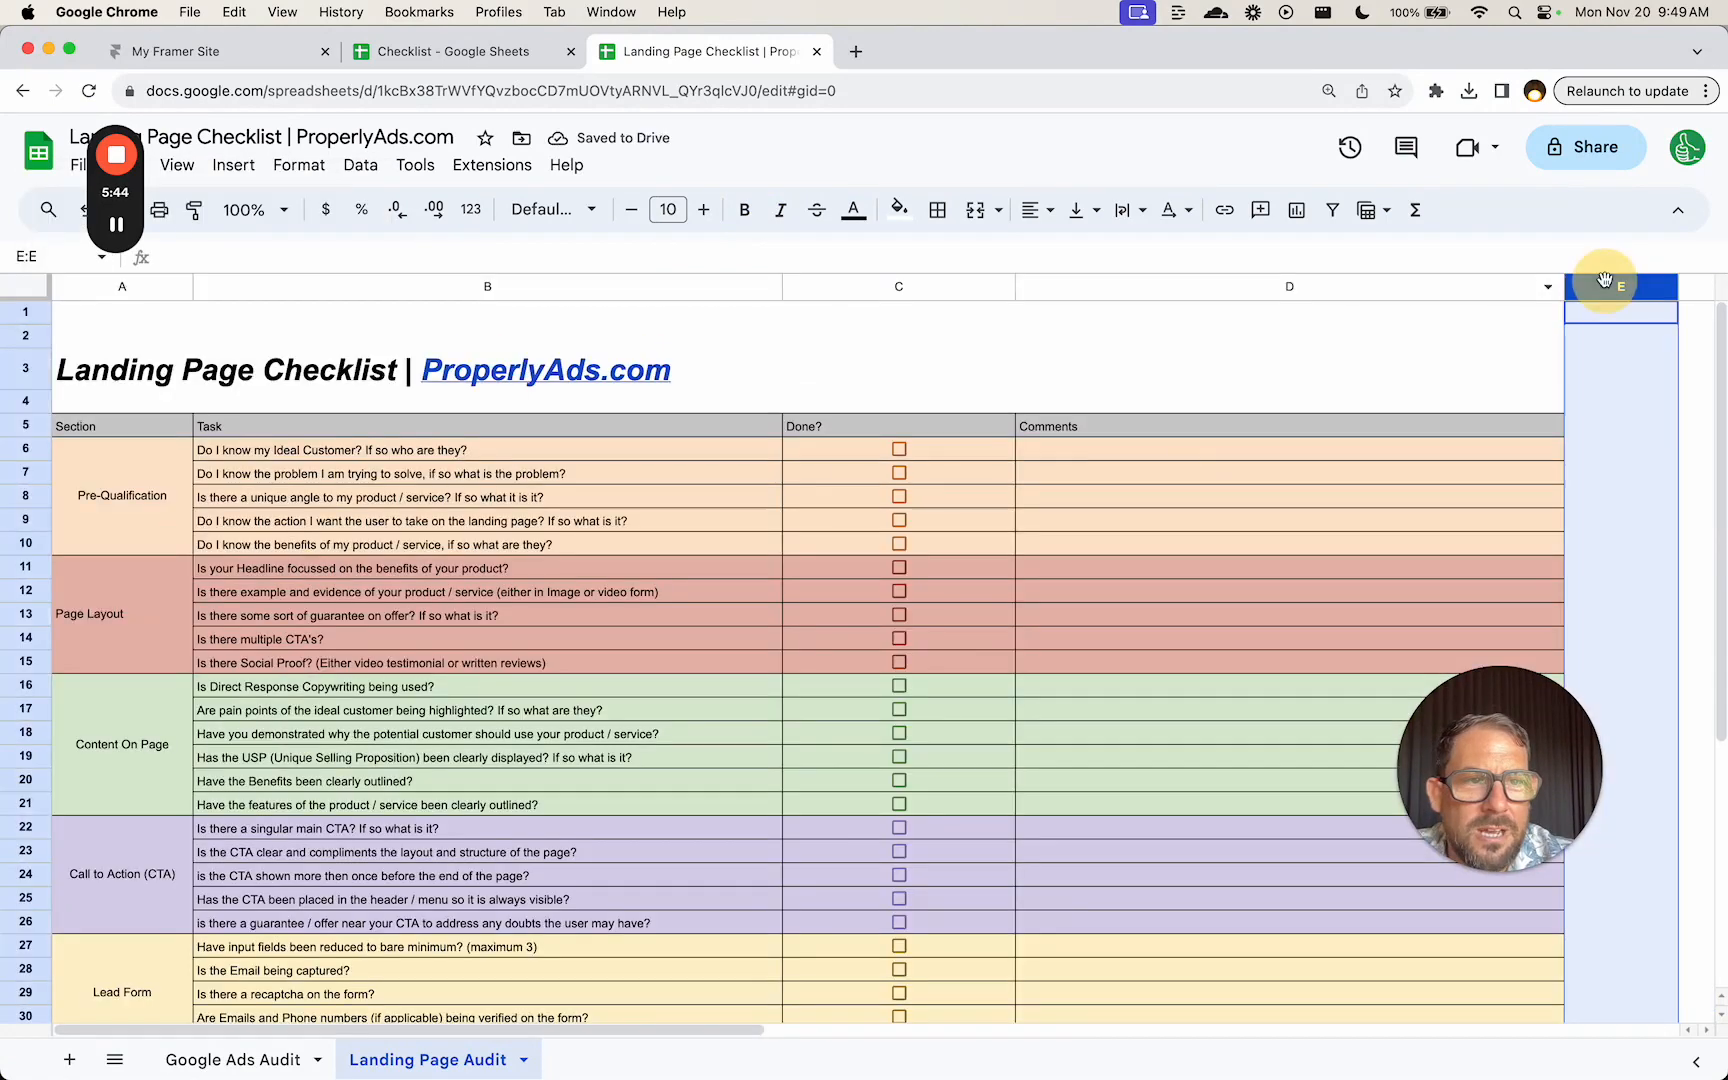
{"action": "key", "text": "super+shift+Right"}
{"action": "right_click", "coordinate": [1606, 287]}
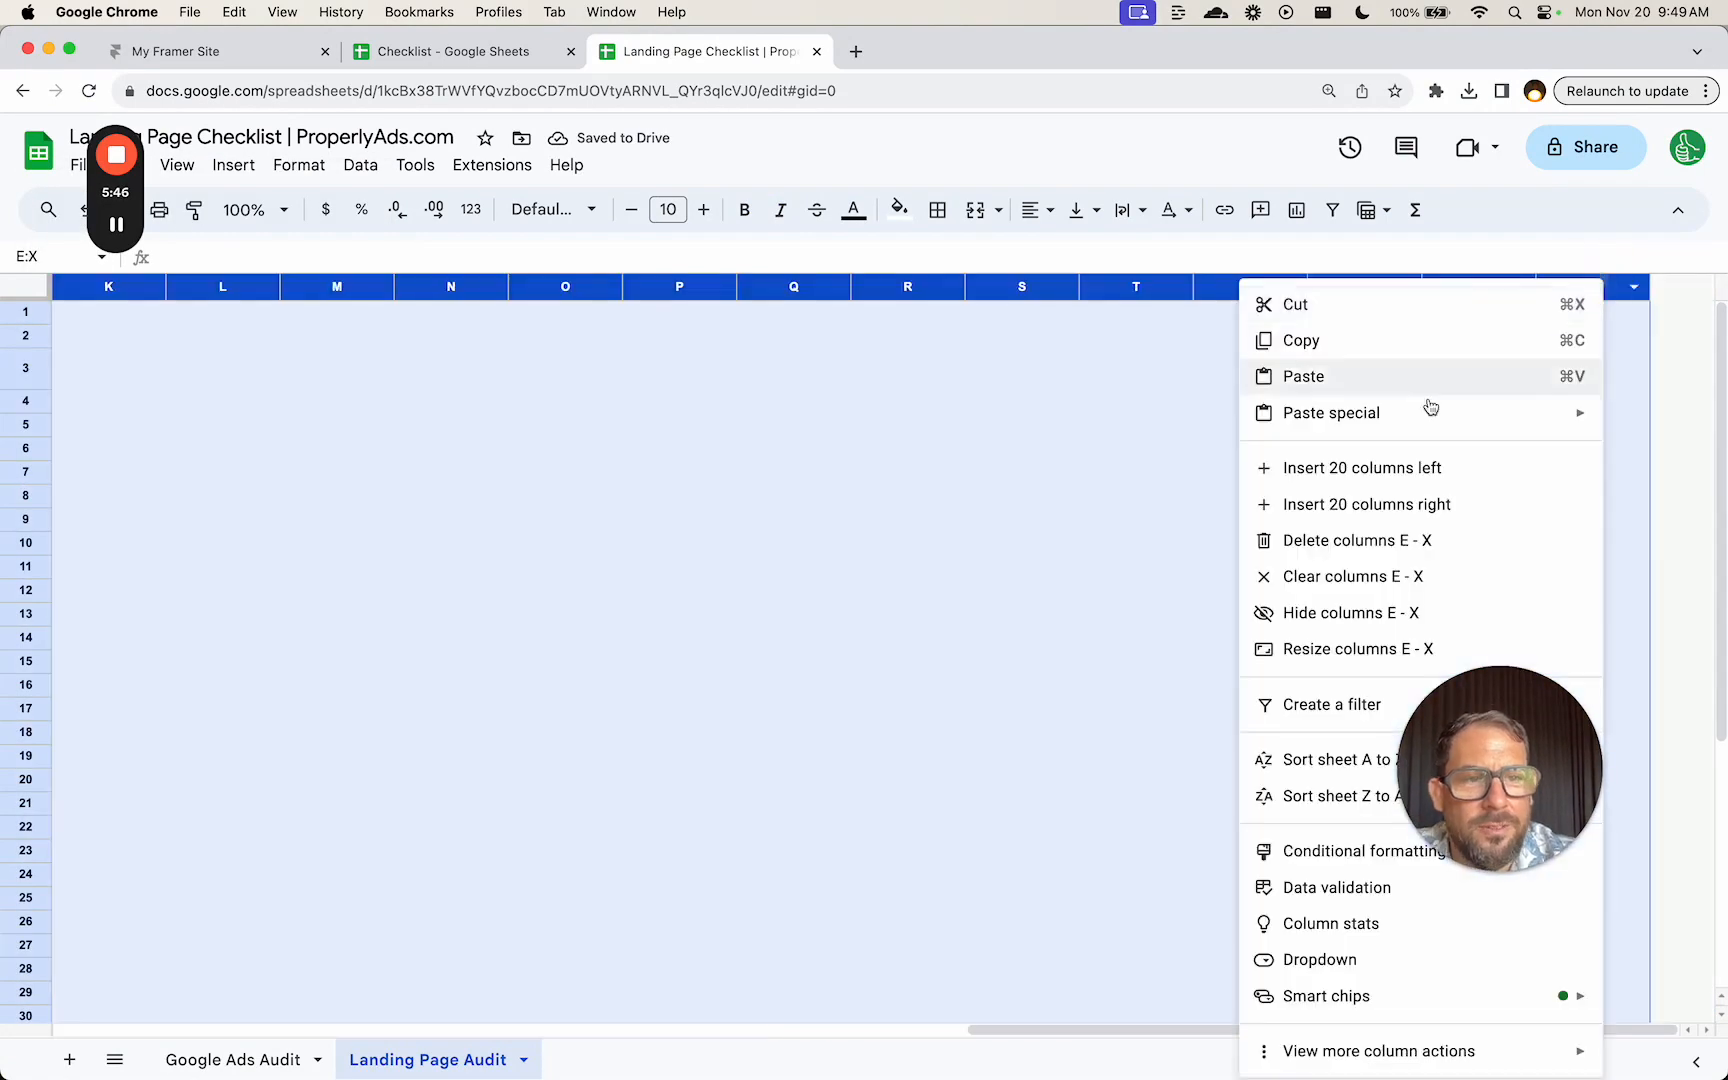
{"action": "left_click", "coordinate": [1360, 540]}
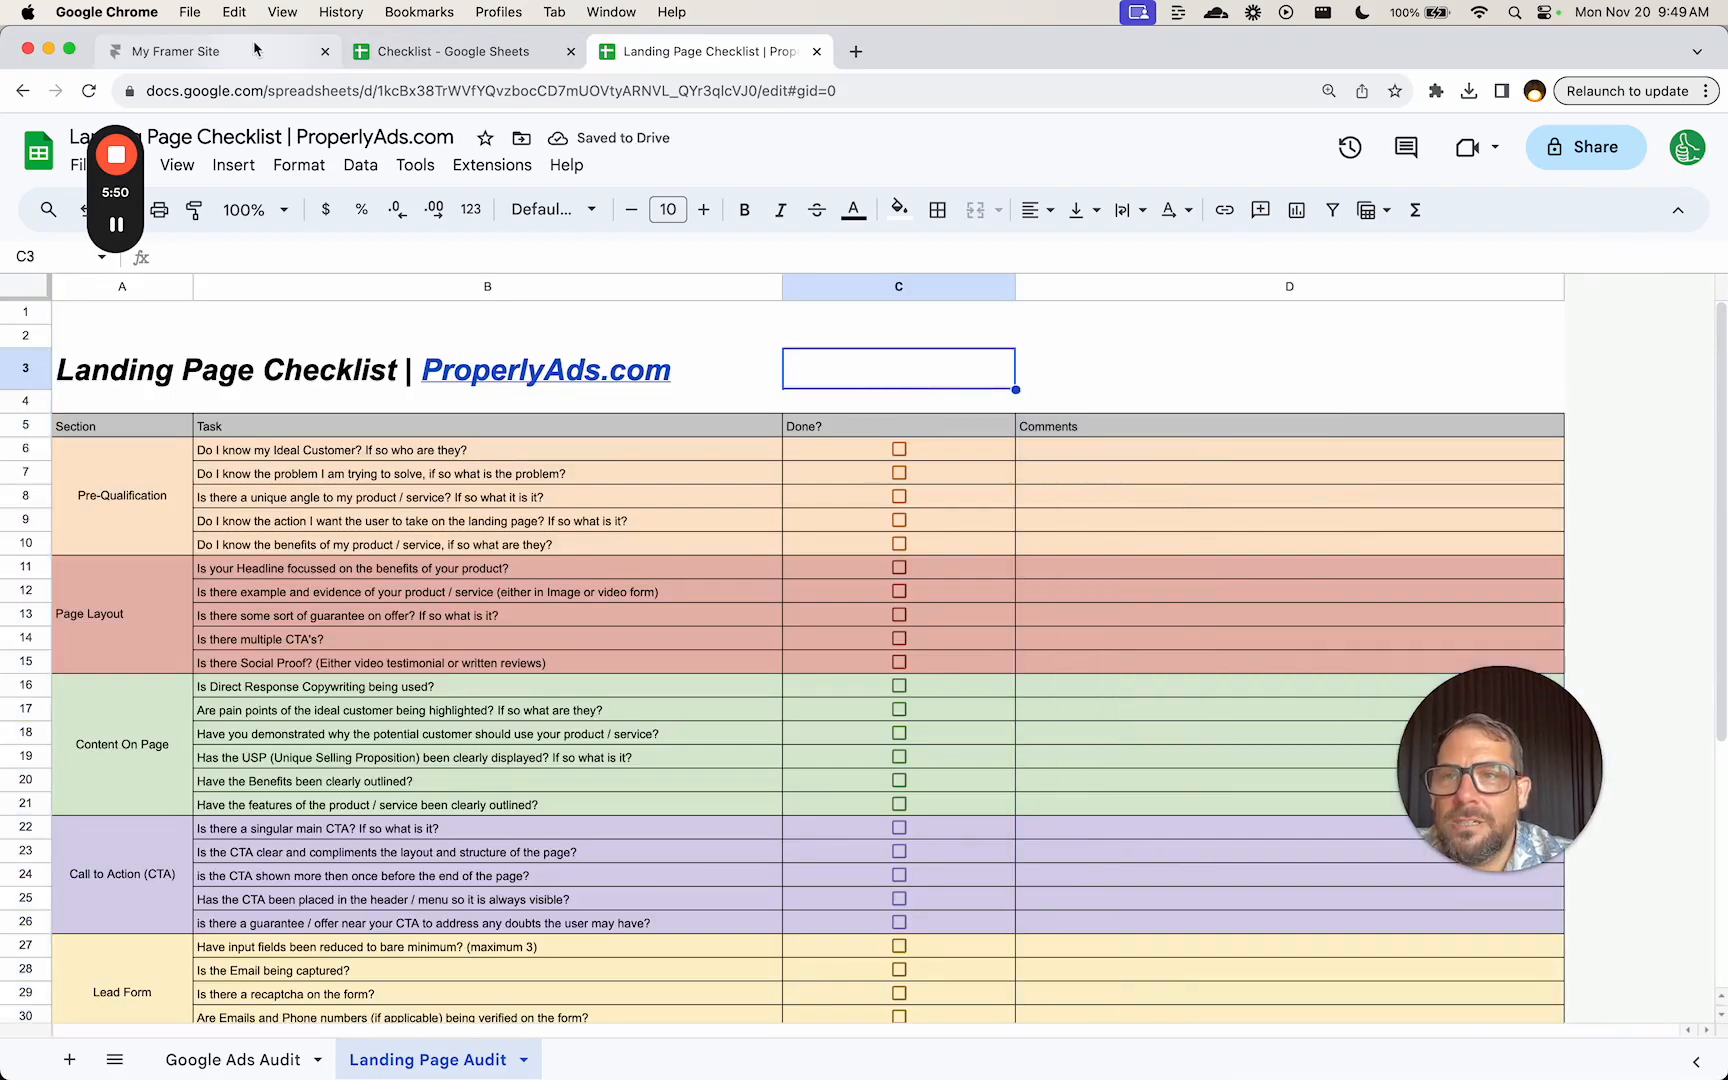
- Capture a screenshot of the logo and "Fuel Your Growth" headline area on the properlyads.com page
{"action": "left_click", "coordinate": [200, 51]}
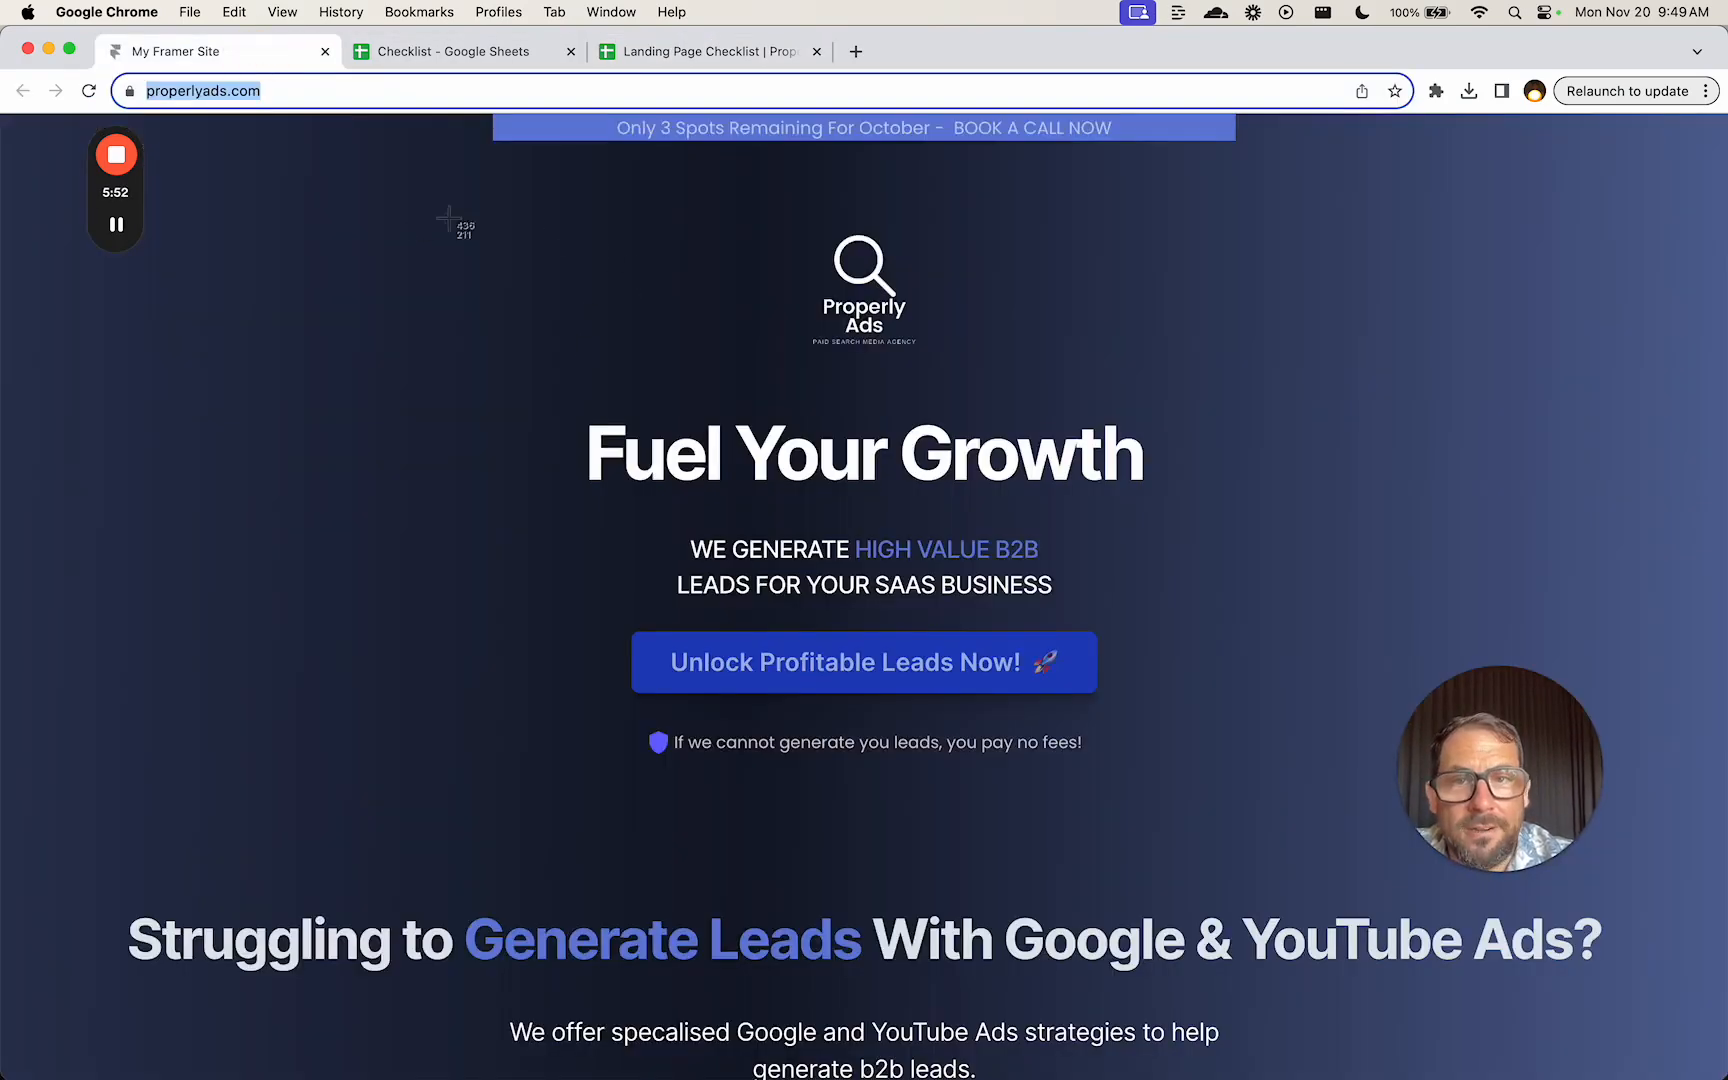
{"action": "left_click_drag", "start_coordinate": [386, 215], "coordinate": [1322, 602]}
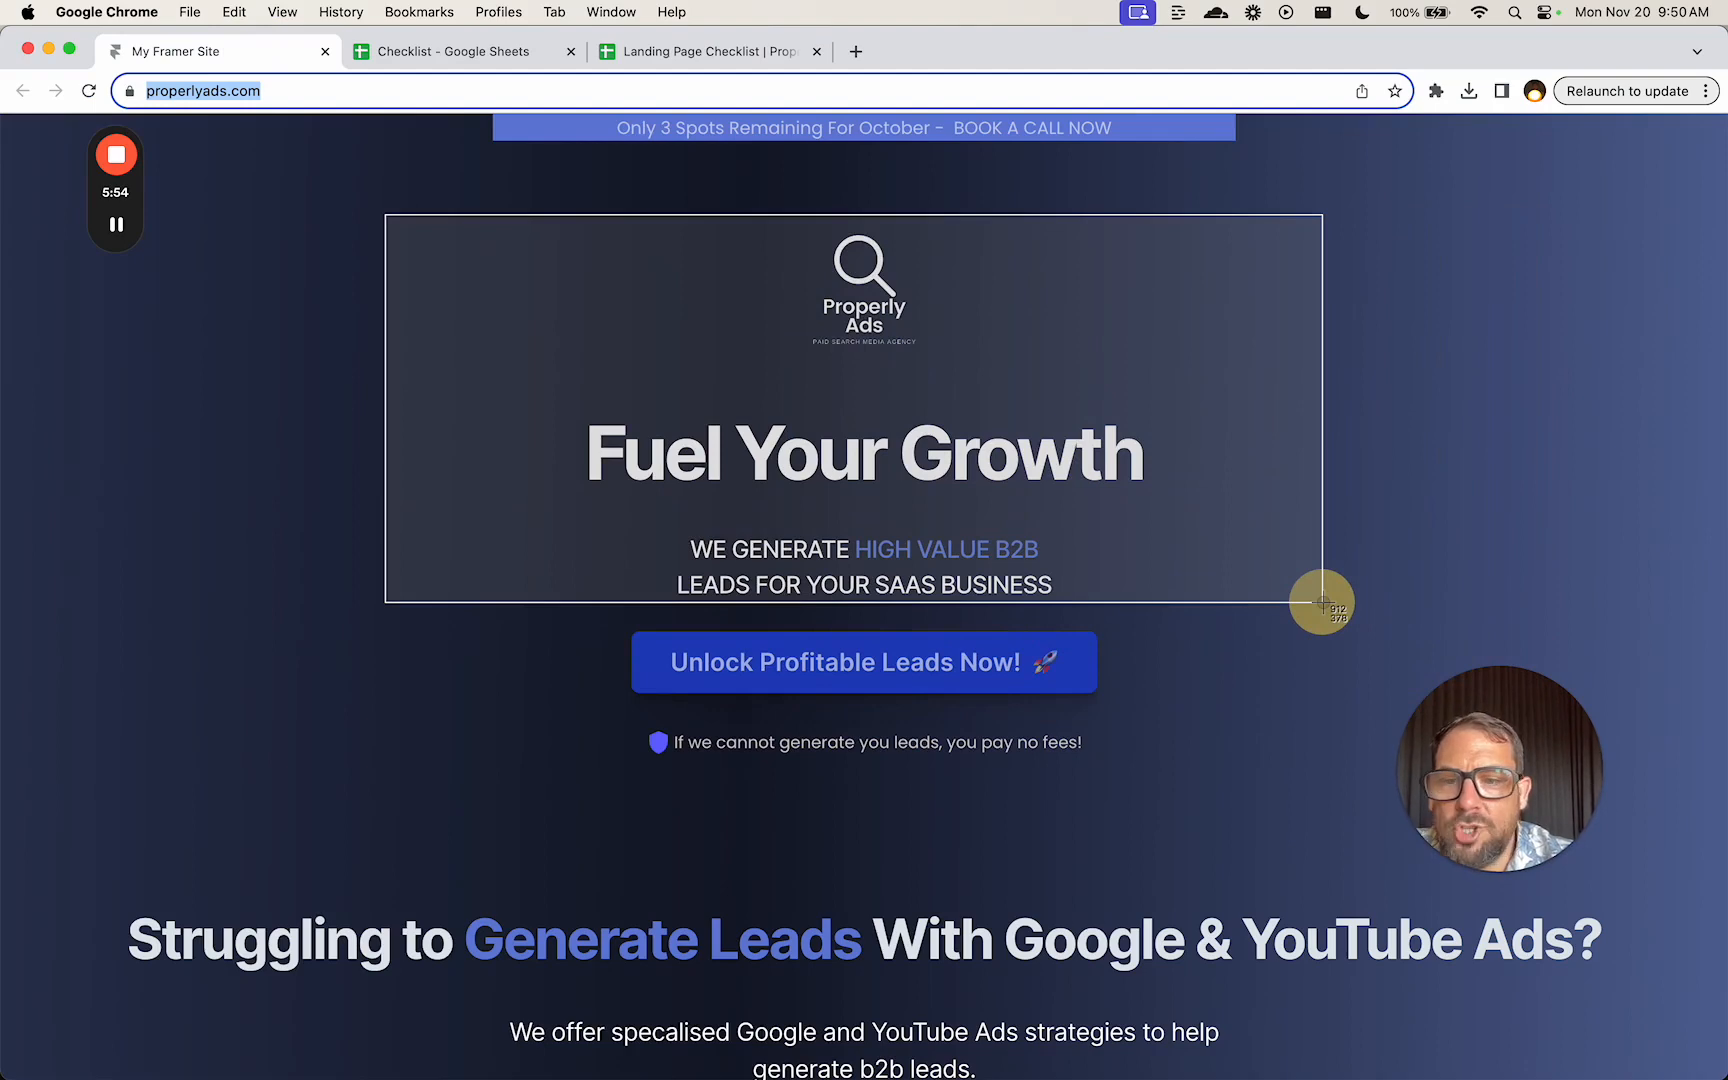
{"action": "left_click_drag", "start_coordinate": [1322, 602], "coordinate": [1322, 602]}
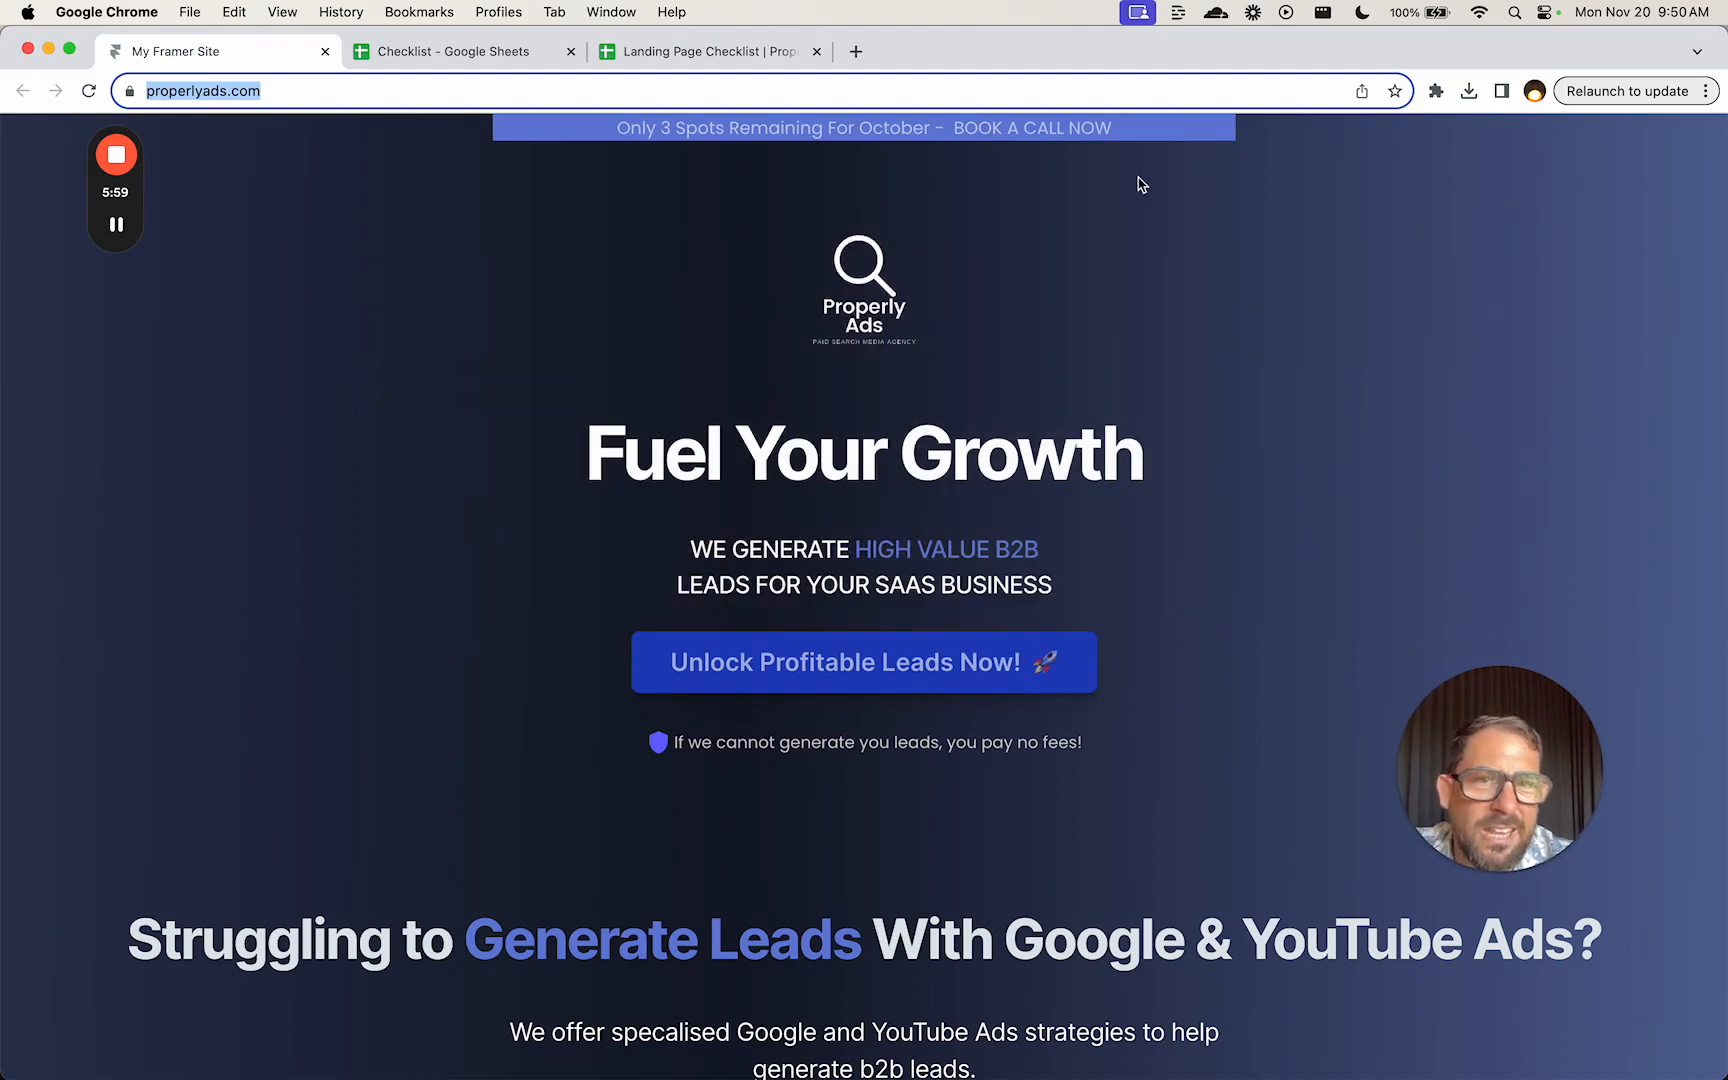
- Open html-color-codes.info/colors-from-image/ in a new browser tab
{"action": "left_click", "coordinate": [853, 52]}
{"action": "type", "text": "html-color-codes.info/colors-from-image/"}
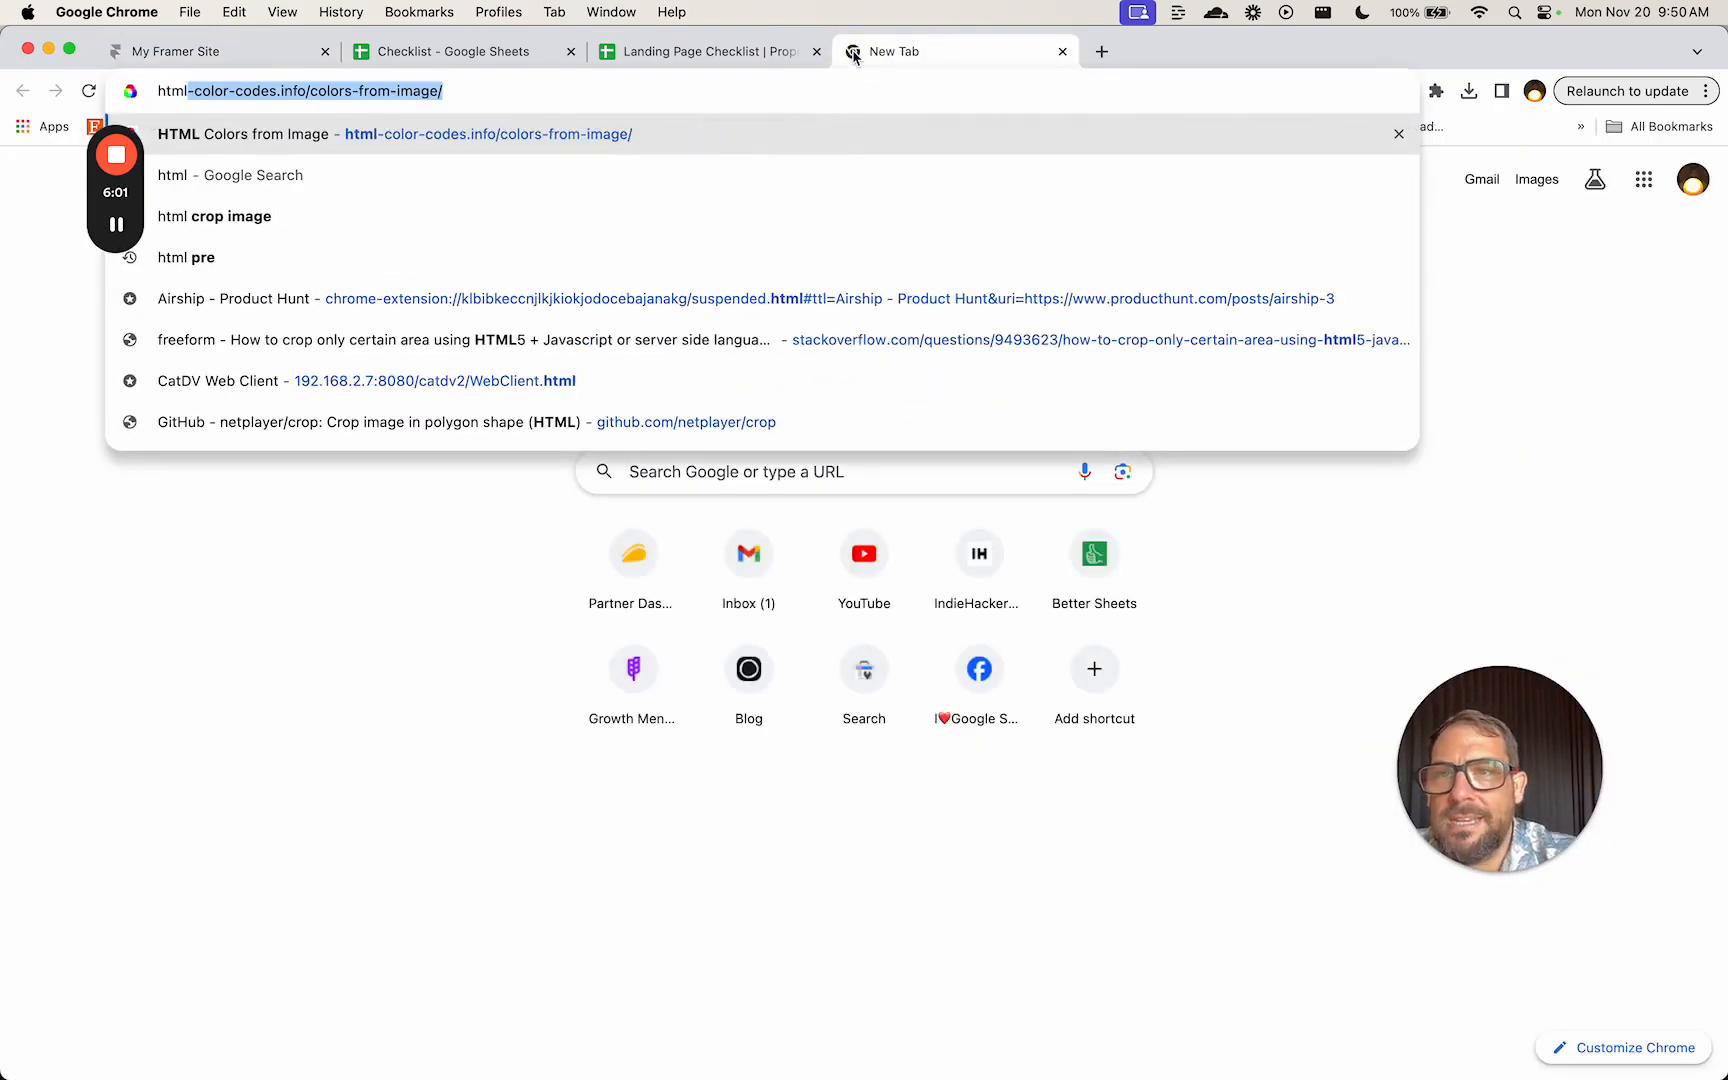
{"action": "key", "text": "Return"}
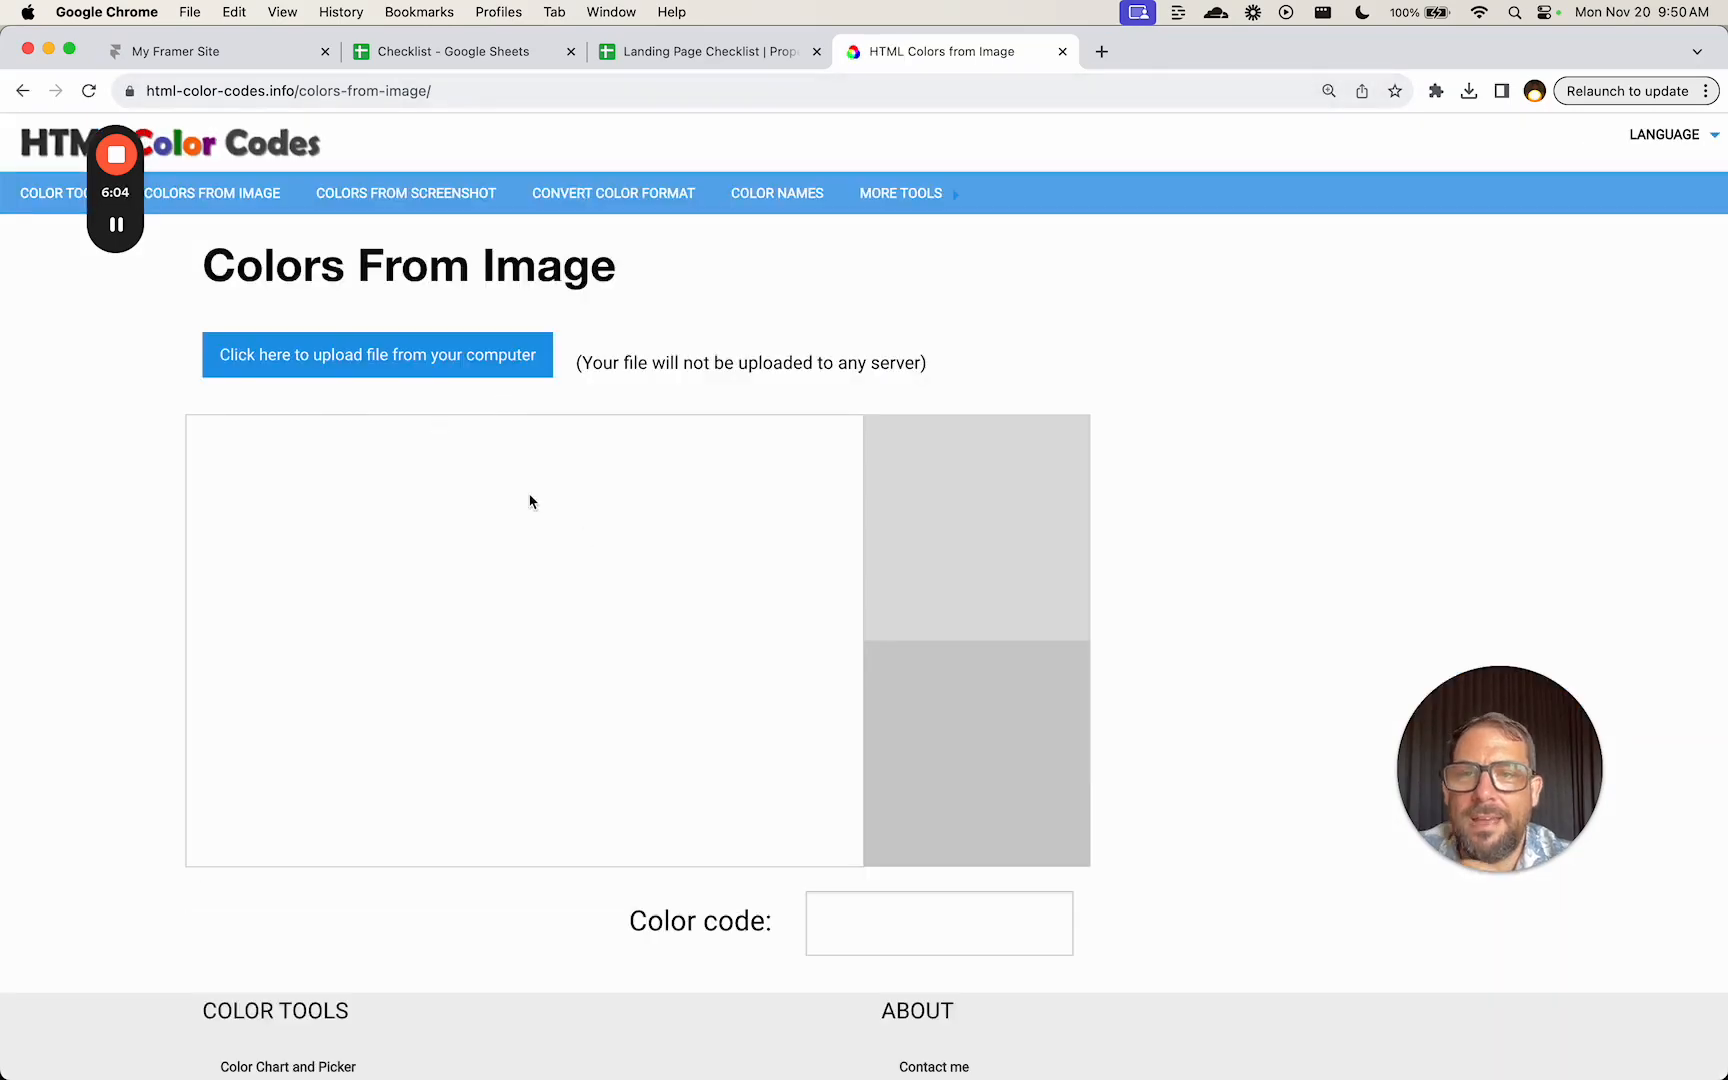
- Load the site screenshot from the screenshots folder, sample its dark navy background near the upper-left corner, and copy the color code #1A2238
{"action": "left_click", "coordinate": [370, 368]}
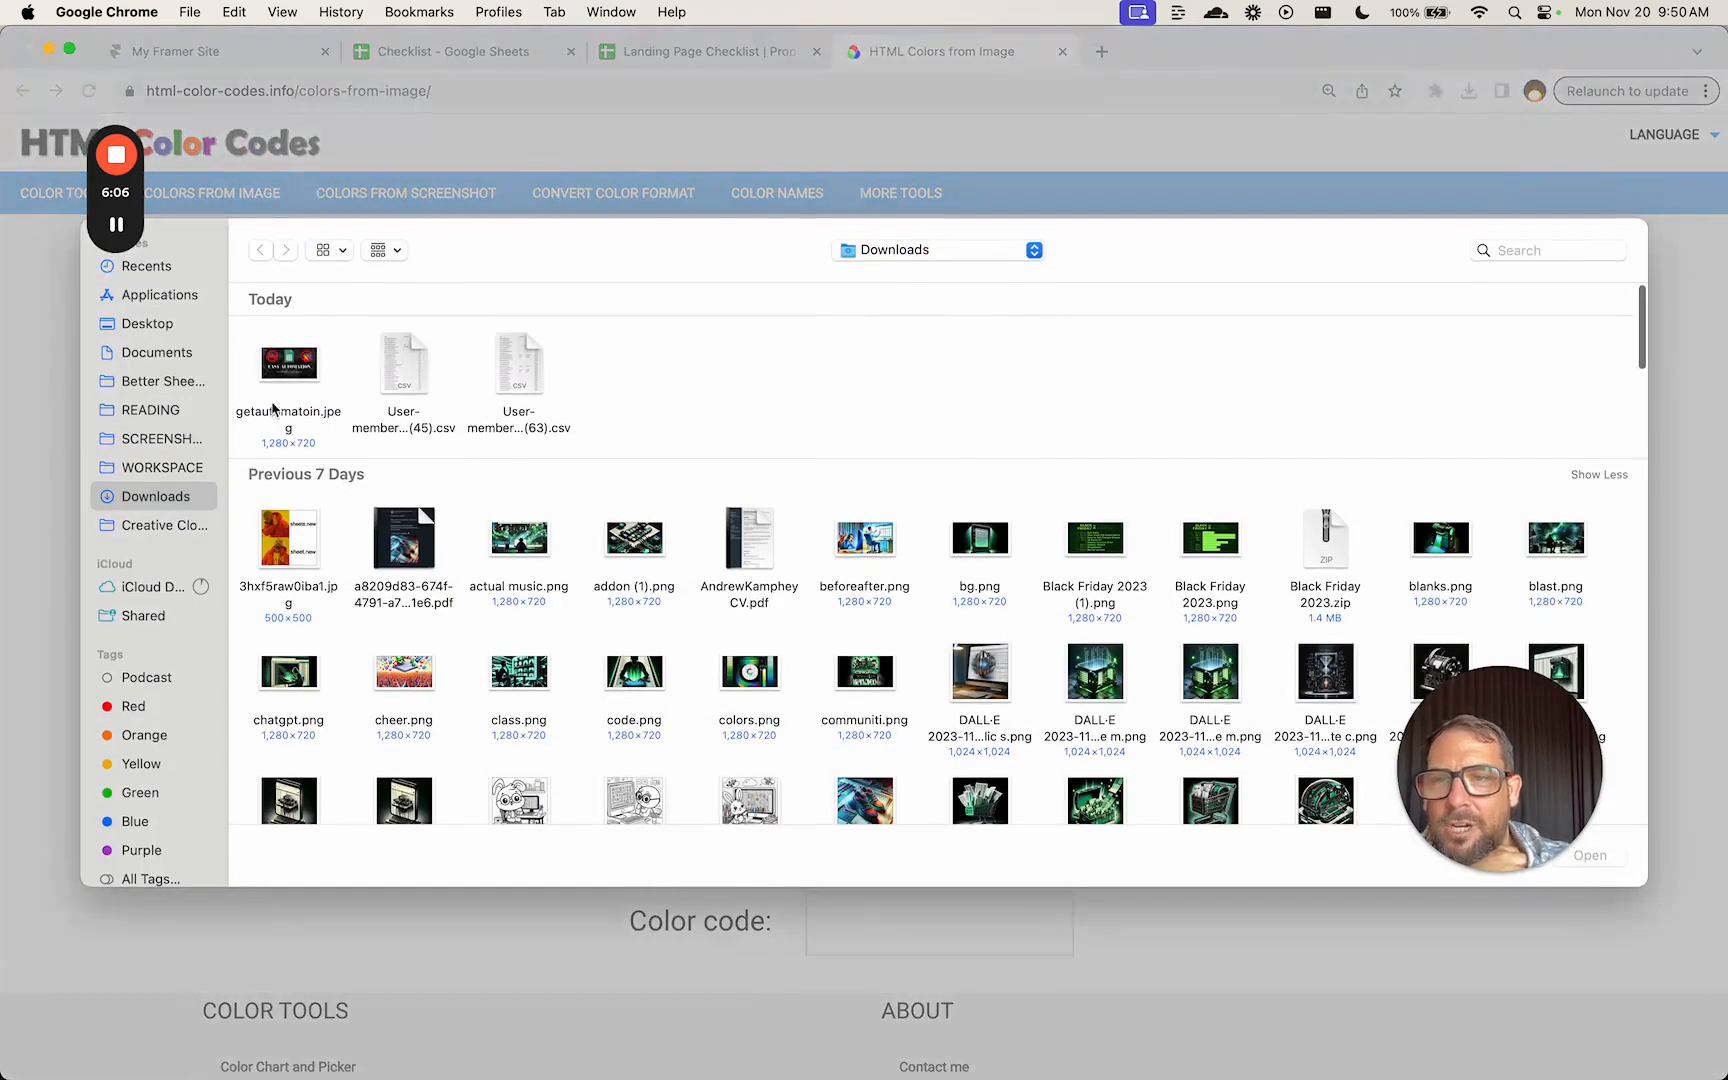
{"action": "left_click", "coordinate": [160, 440]}
{"action": "double_click", "coordinate": [495, 372]}
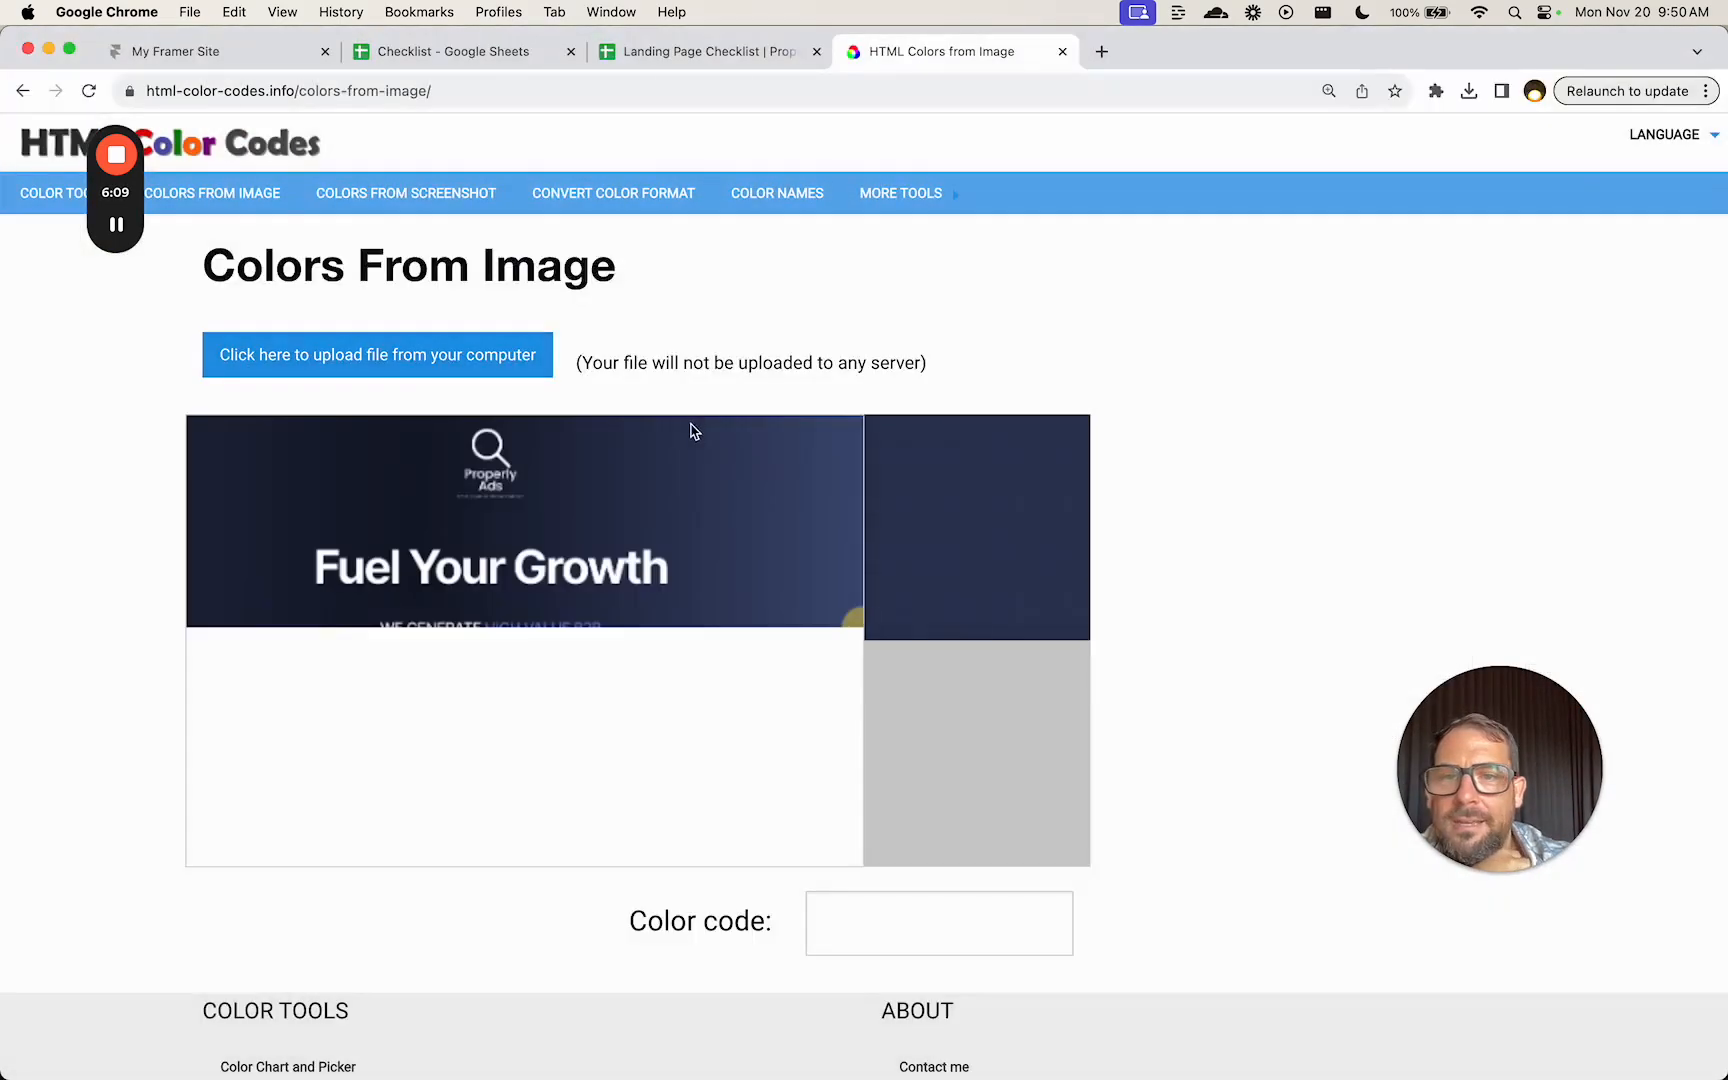
{"action": "left_click", "coordinate": [243, 436]}
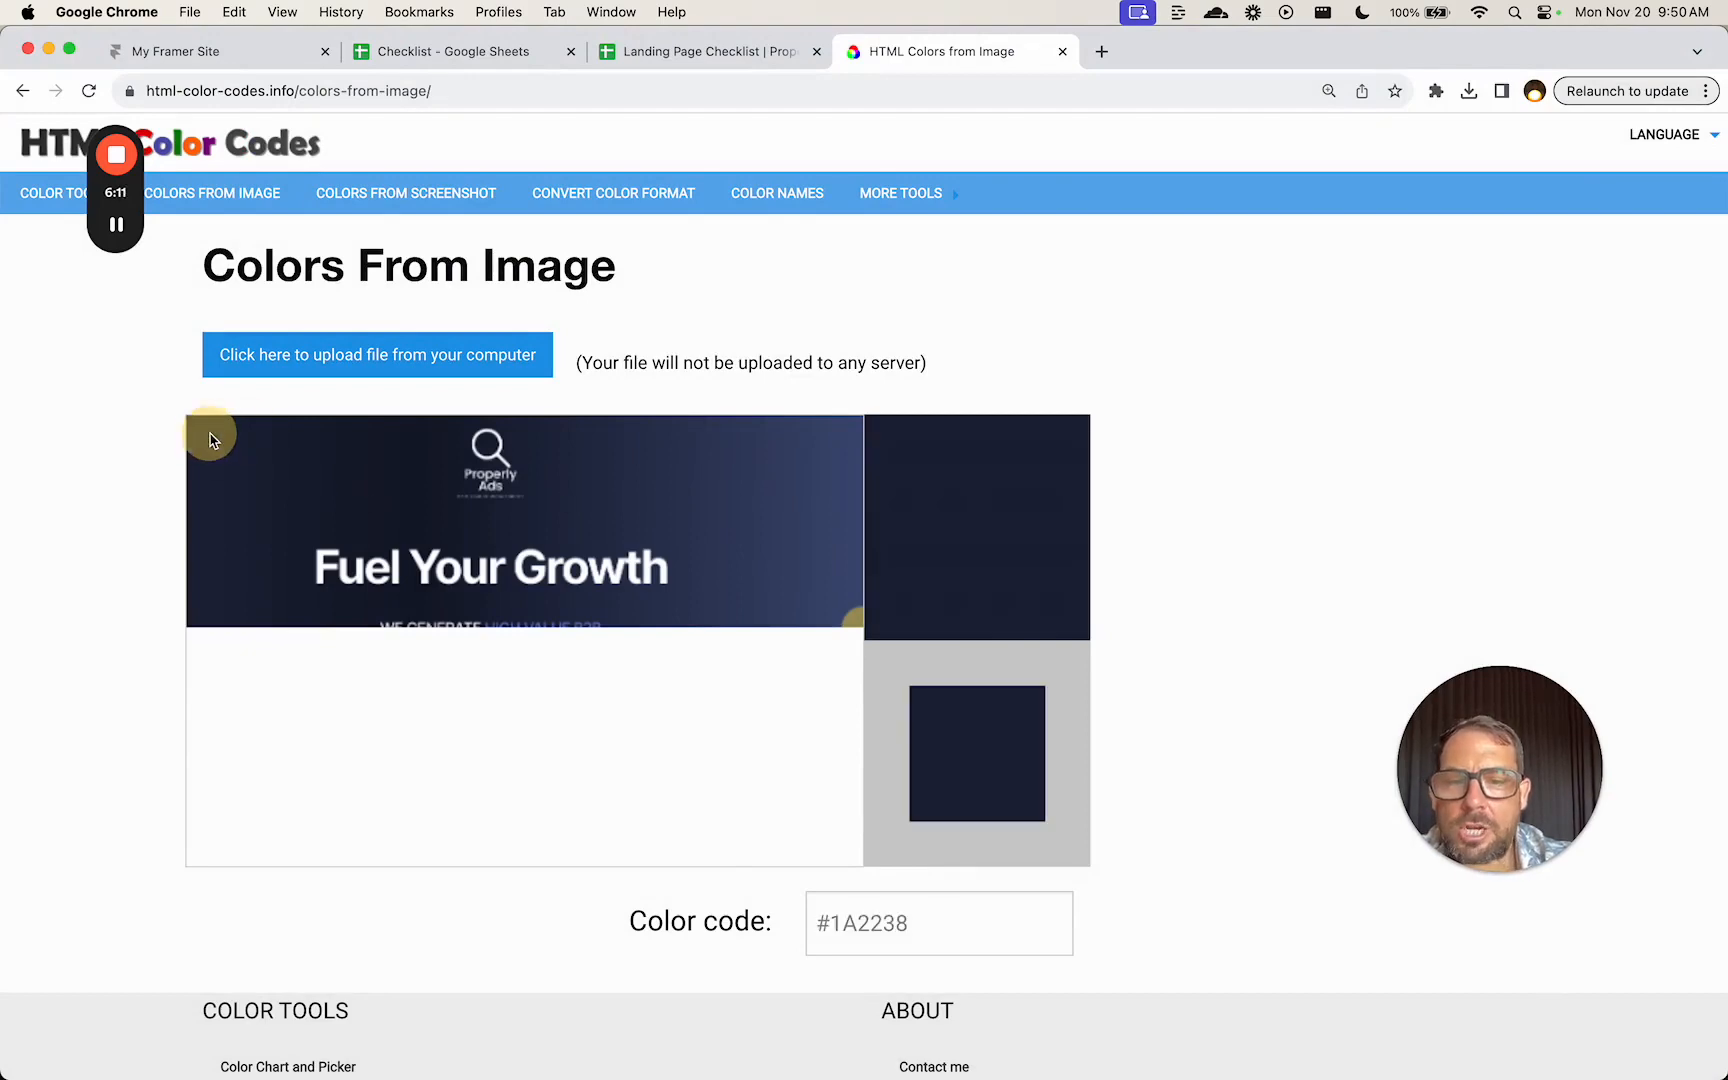
{"action": "triple_click", "coordinate": [812, 918]}
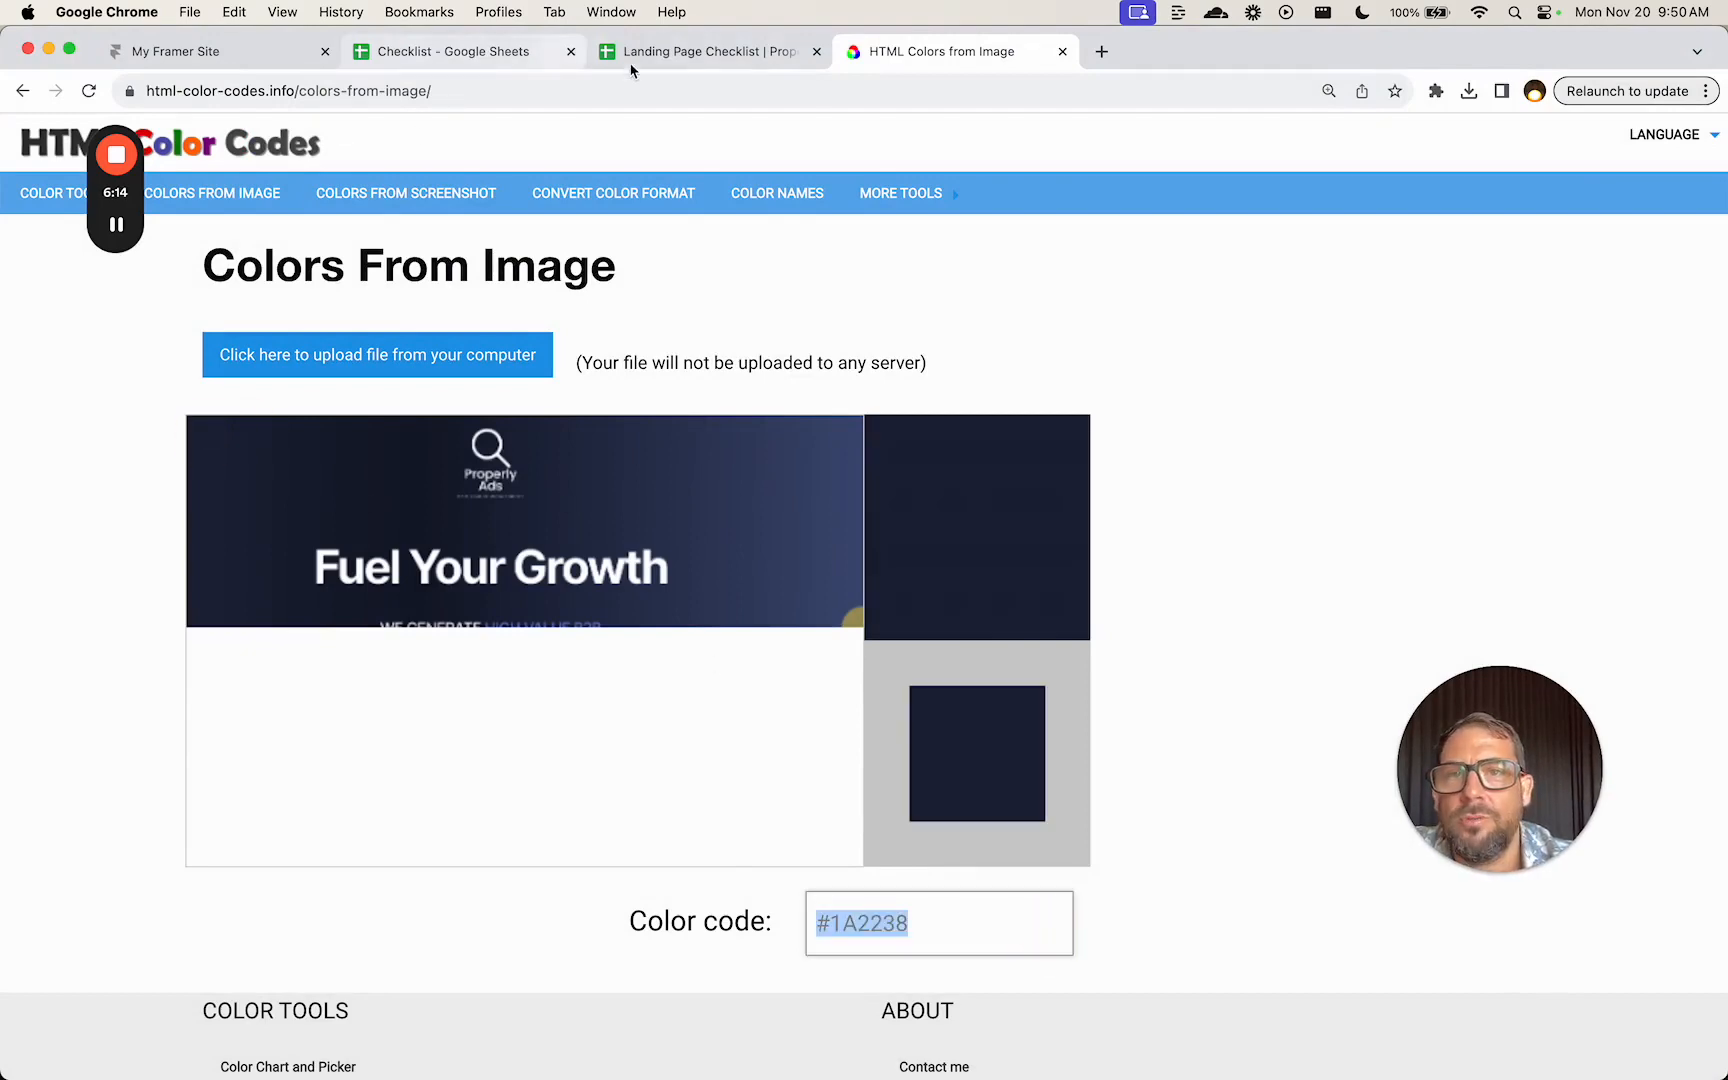
- Fill rows 1 to 4 of the Landing Page Checklist spreadsheet with the custom color #1A2238
{"action": "left_click", "coordinate": [620, 51]}
{"action": "left_click_drag", "start_coordinate": [26, 316], "coordinate": [25, 400]}
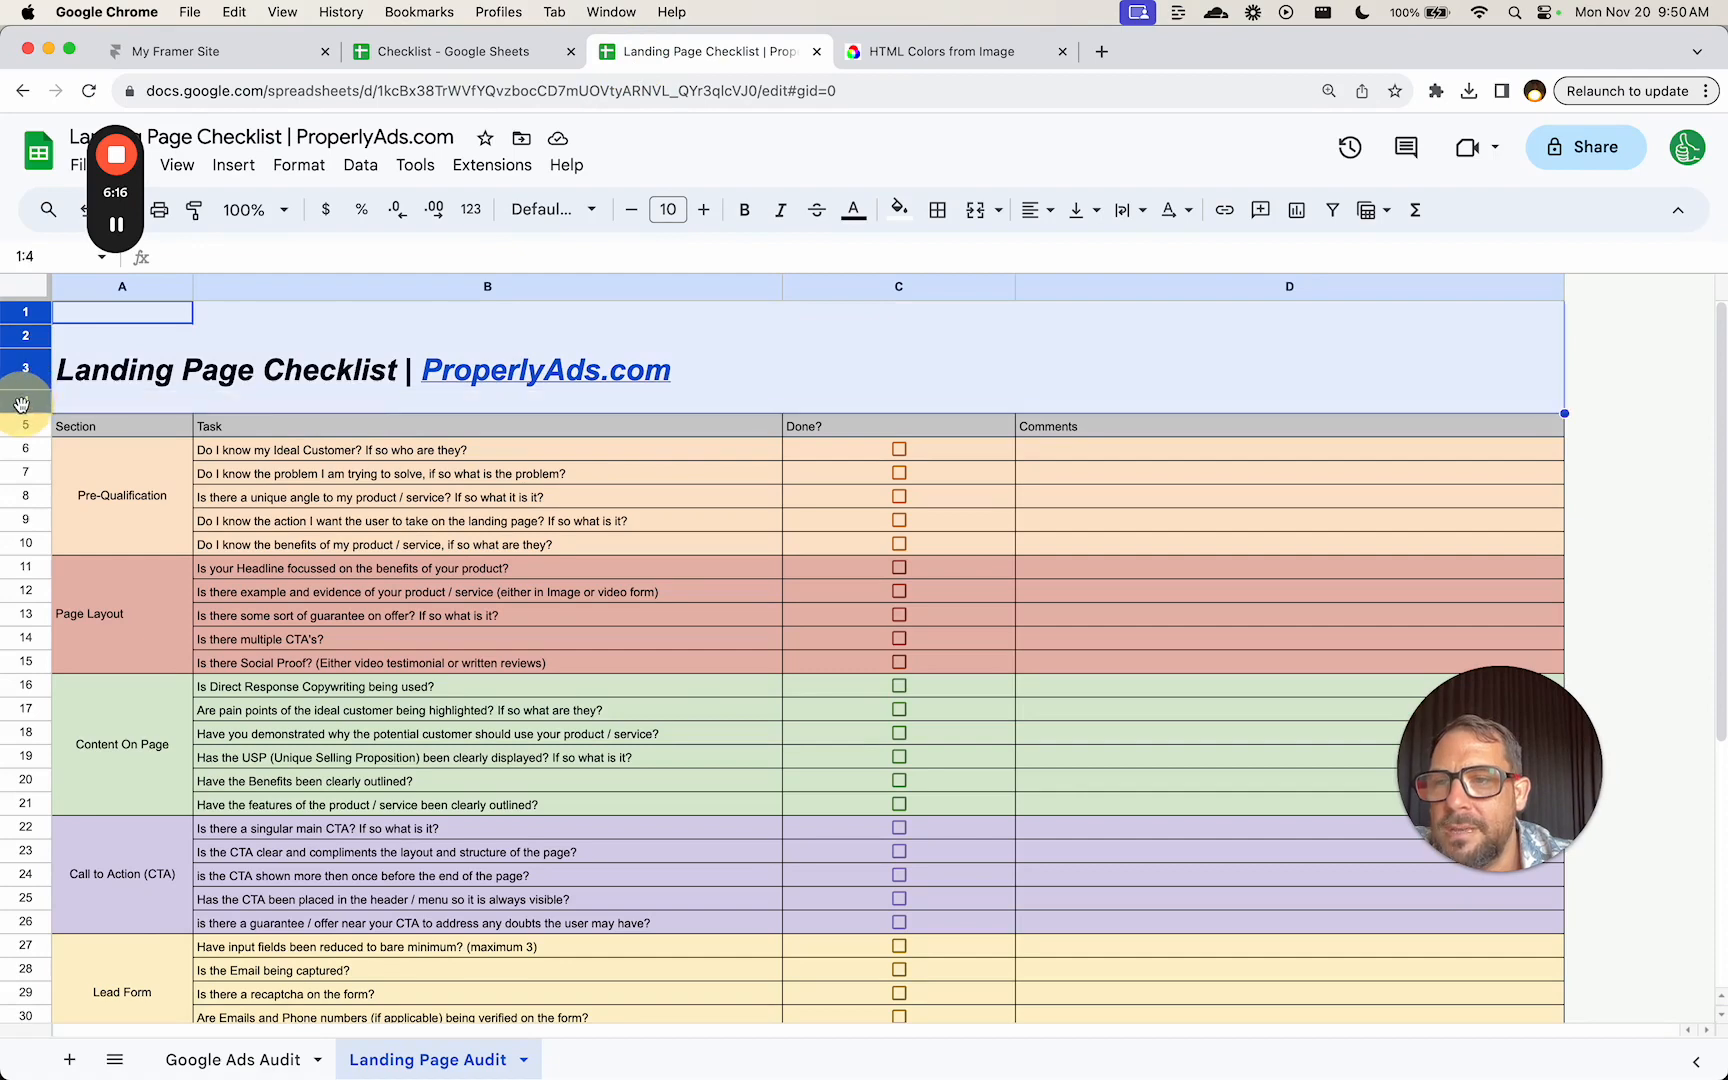
{"action": "right_click", "coordinate": [25, 400]}
{"action": "left_click", "coordinate": [899, 210]}
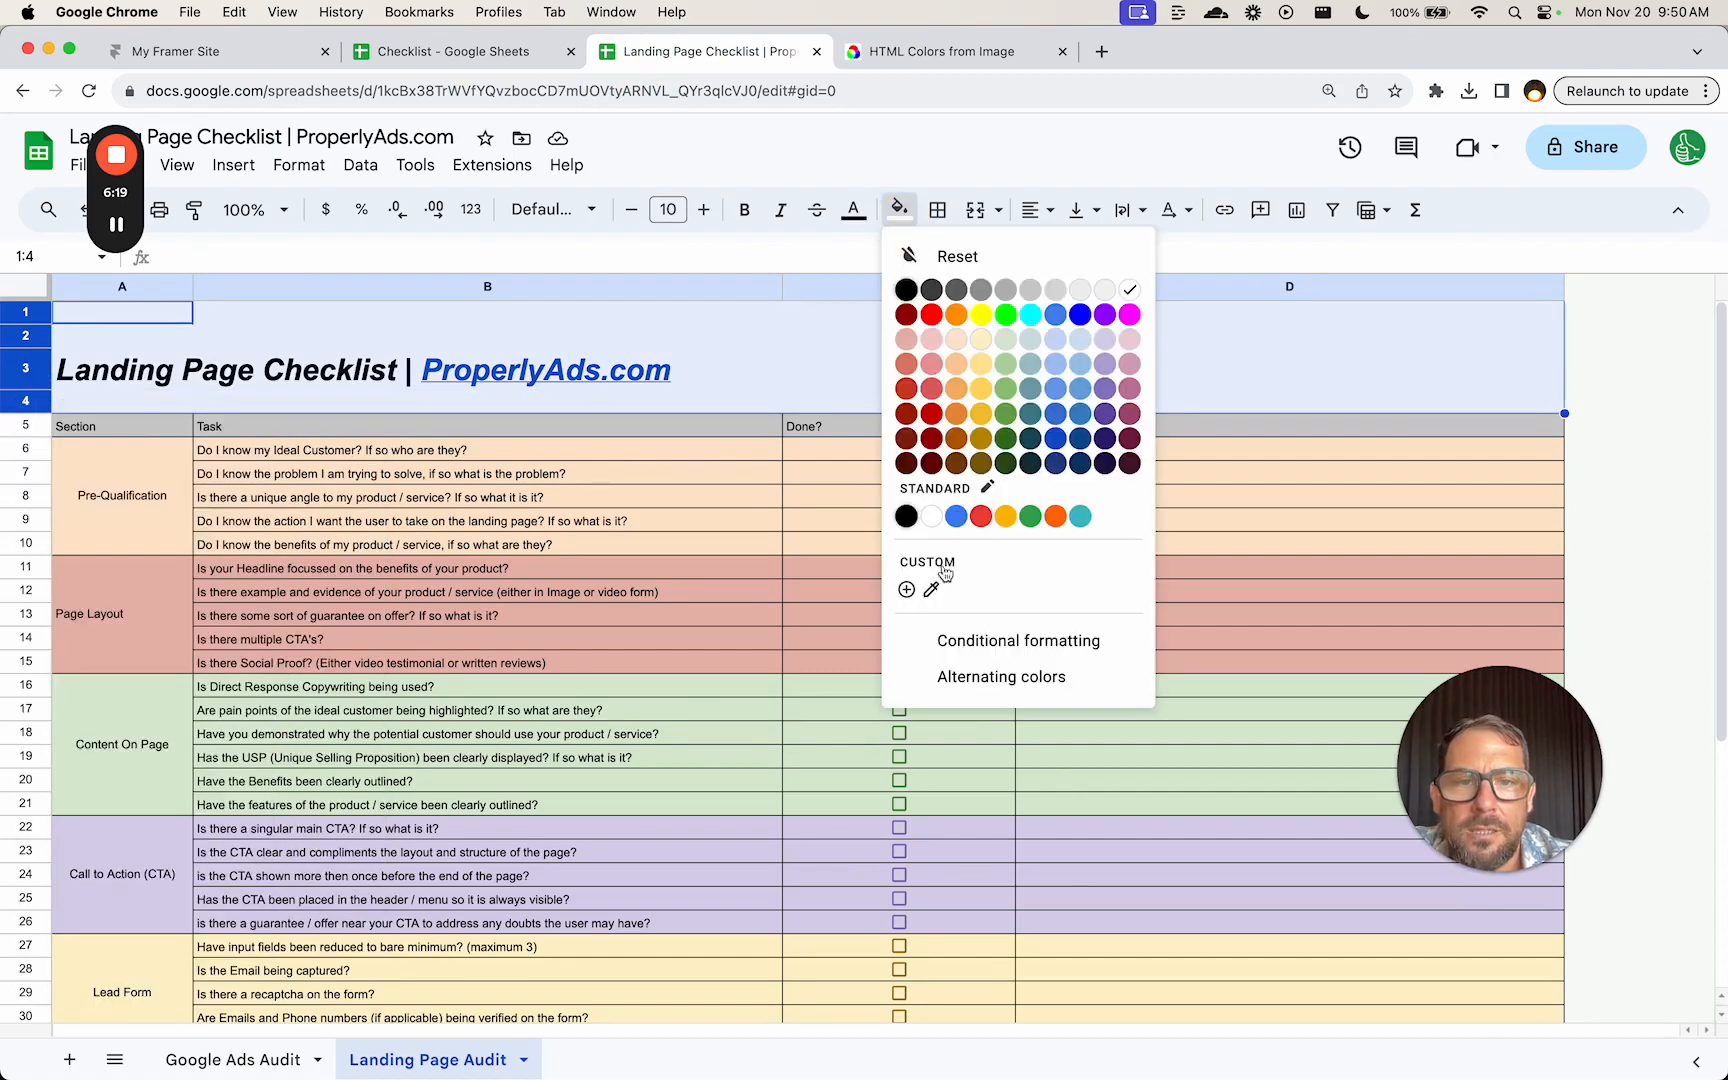
{"action": "left_click", "coordinate": [906, 590]}
{"action": "key", "text": "super+v"}
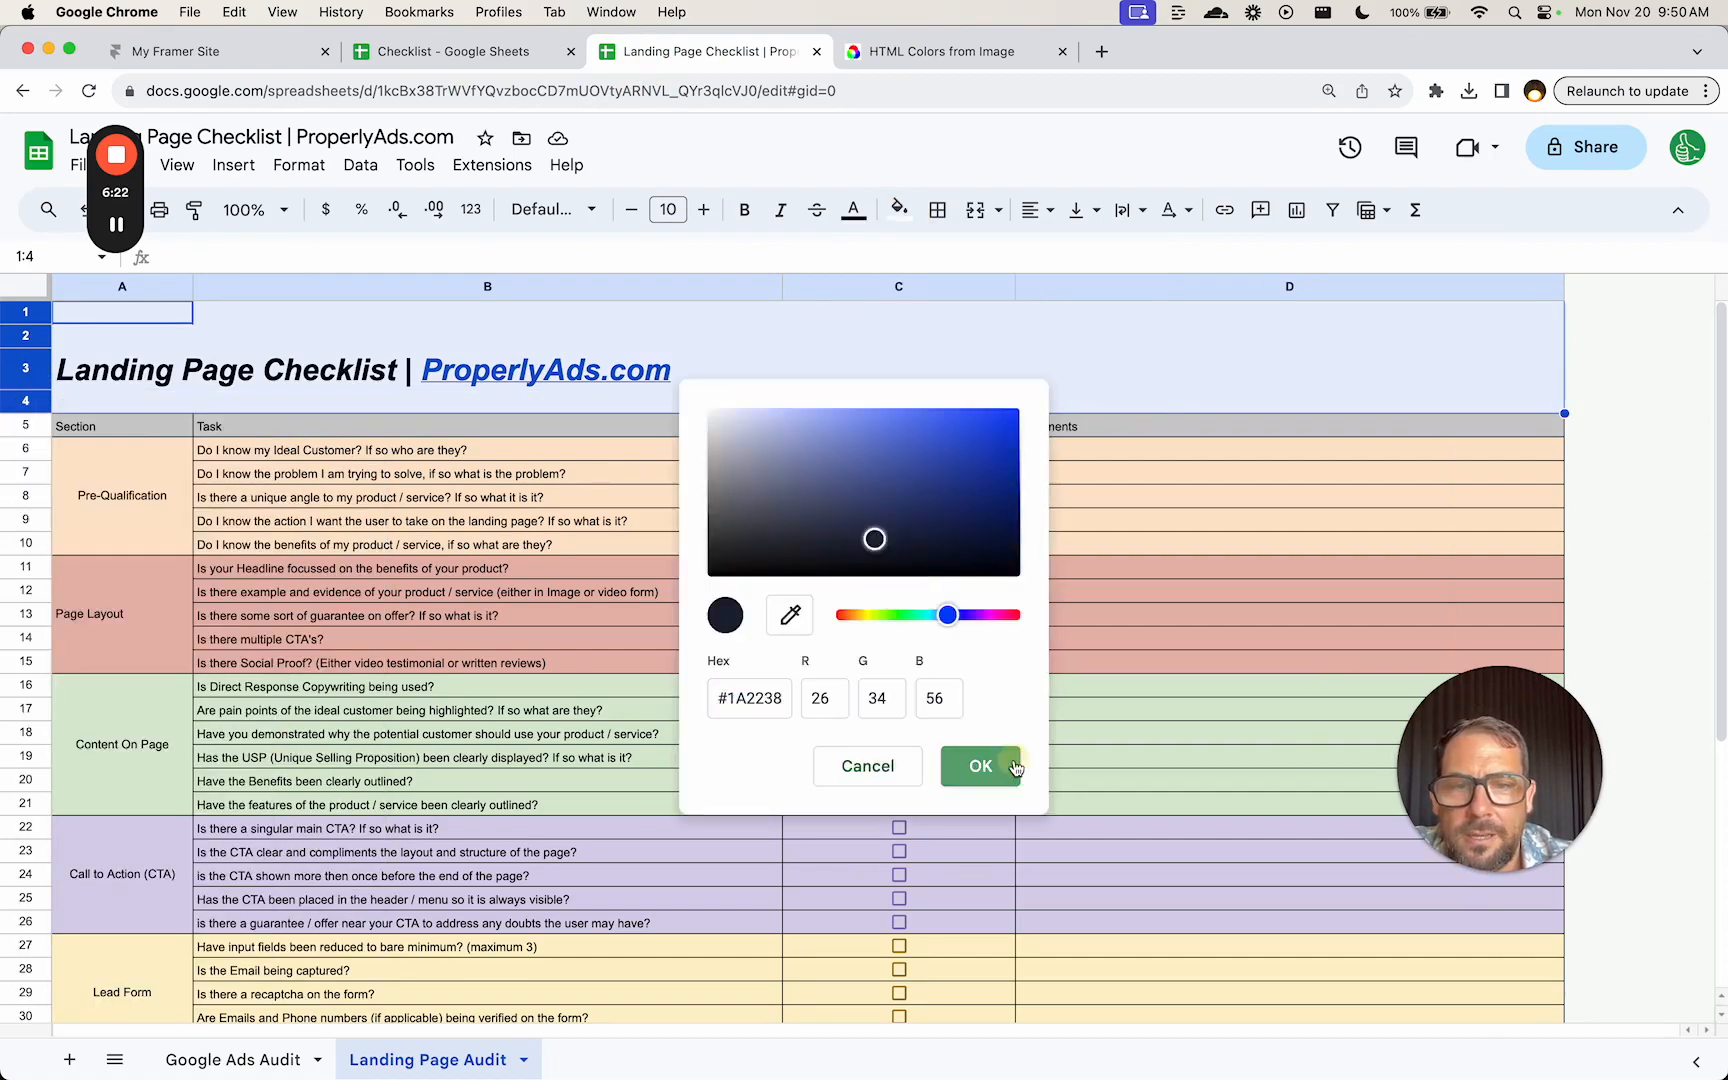
{"action": "left_click", "coordinate": [980, 766]}
{"action": "left_click", "coordinate": [301, 350]}
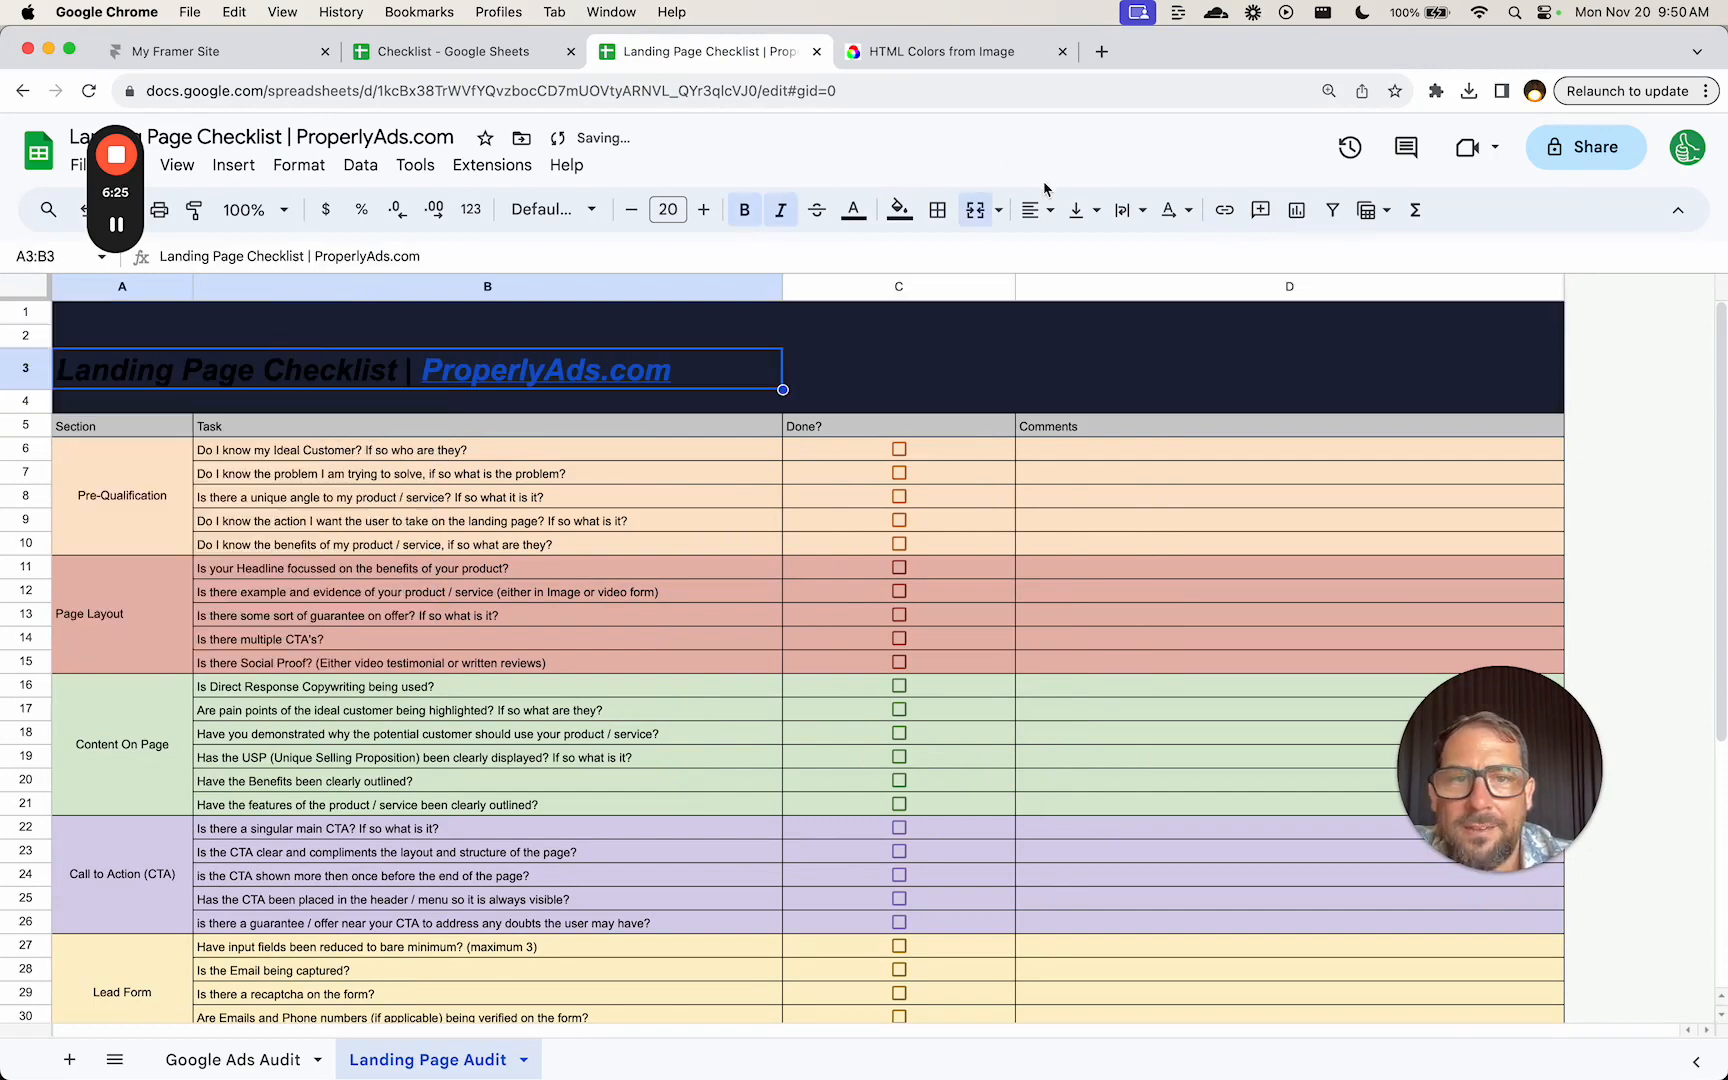
- Set the row 3 heading text to white and compare the look with the properlyads.com page
{"action": "left_click", "coordinate": [853, 210]}
{"action": "left_click", "coordinate": [1102, 291]}
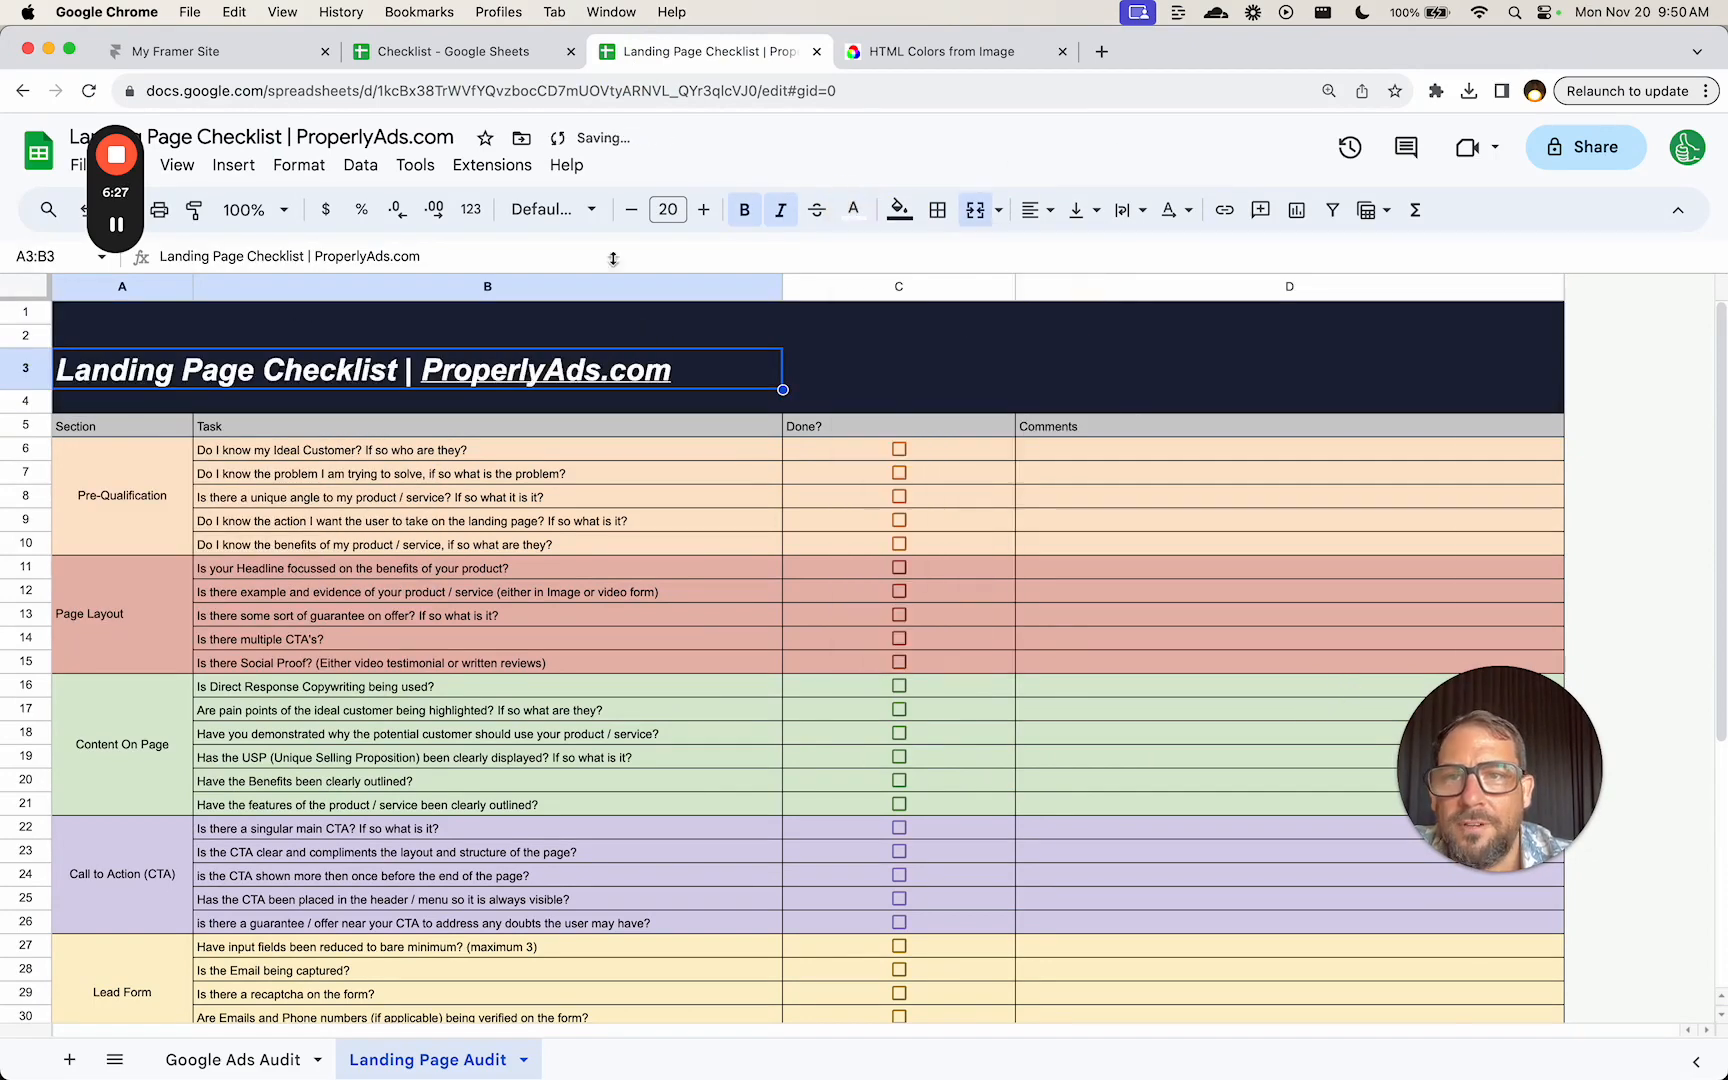
{"action": "left_click", "coordinate": [224, 50]}
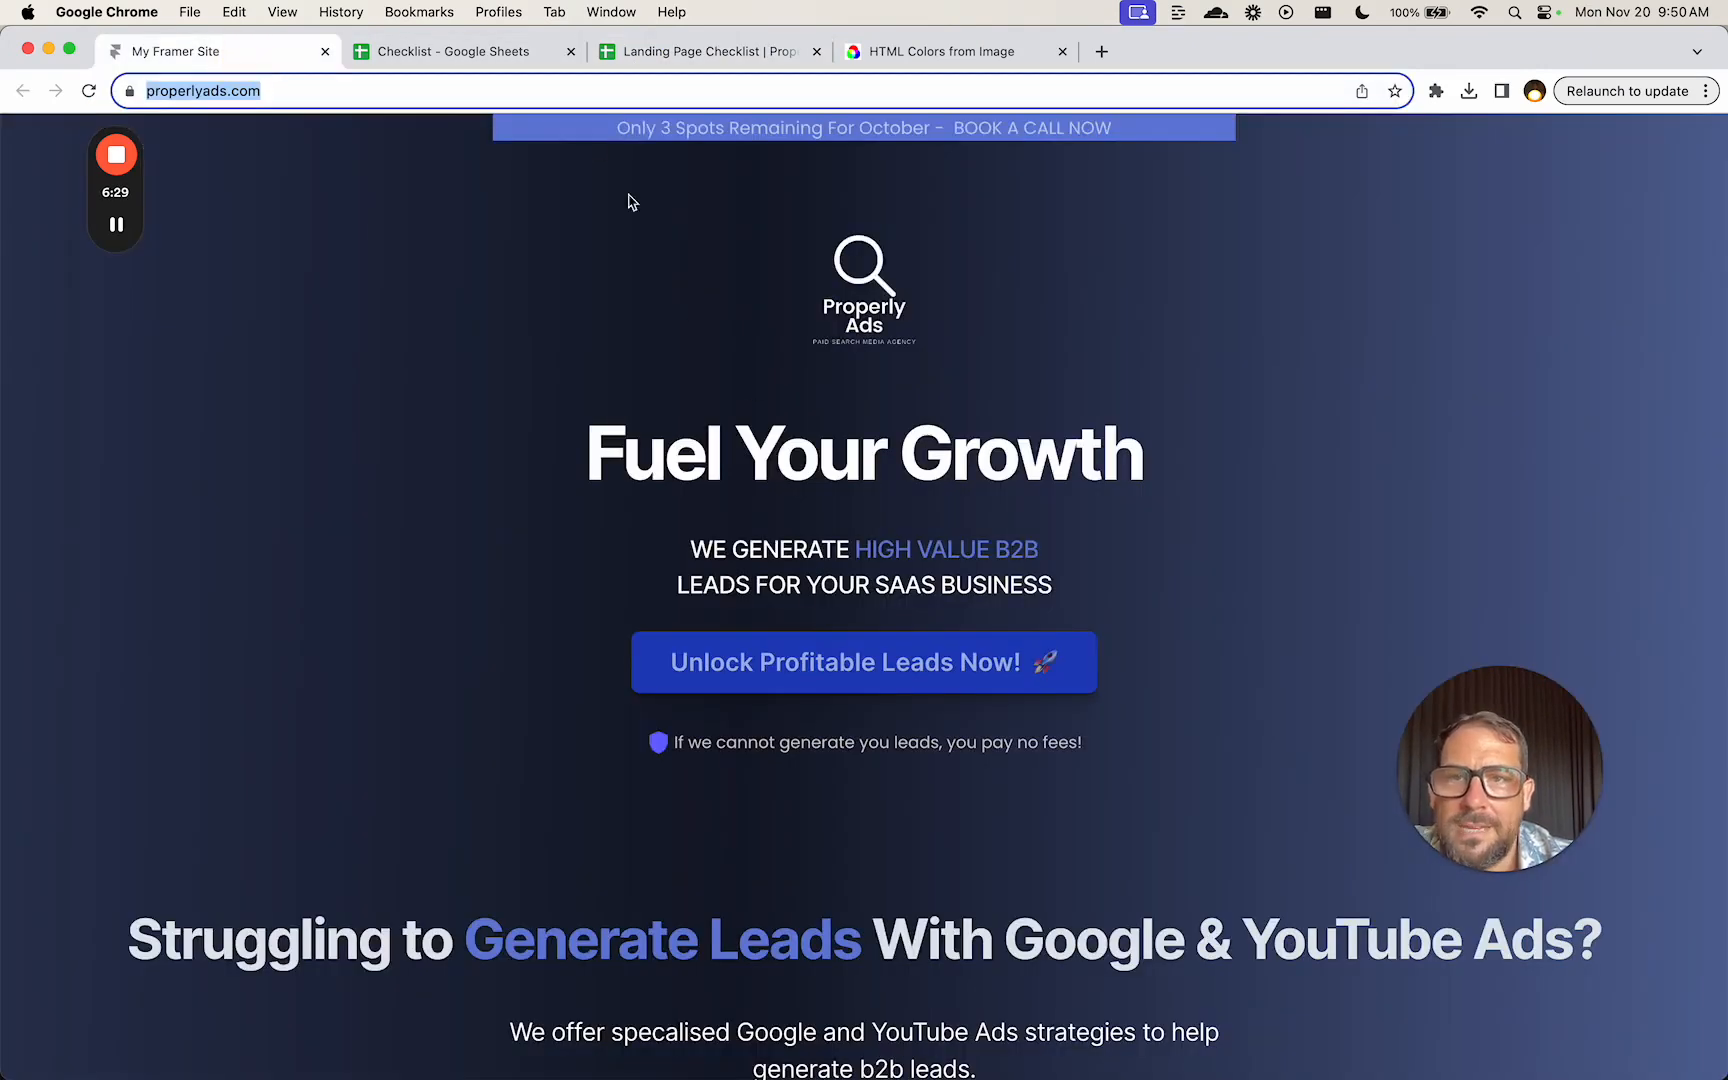
{"action": "left_click", "coordinate": [640, 52]}
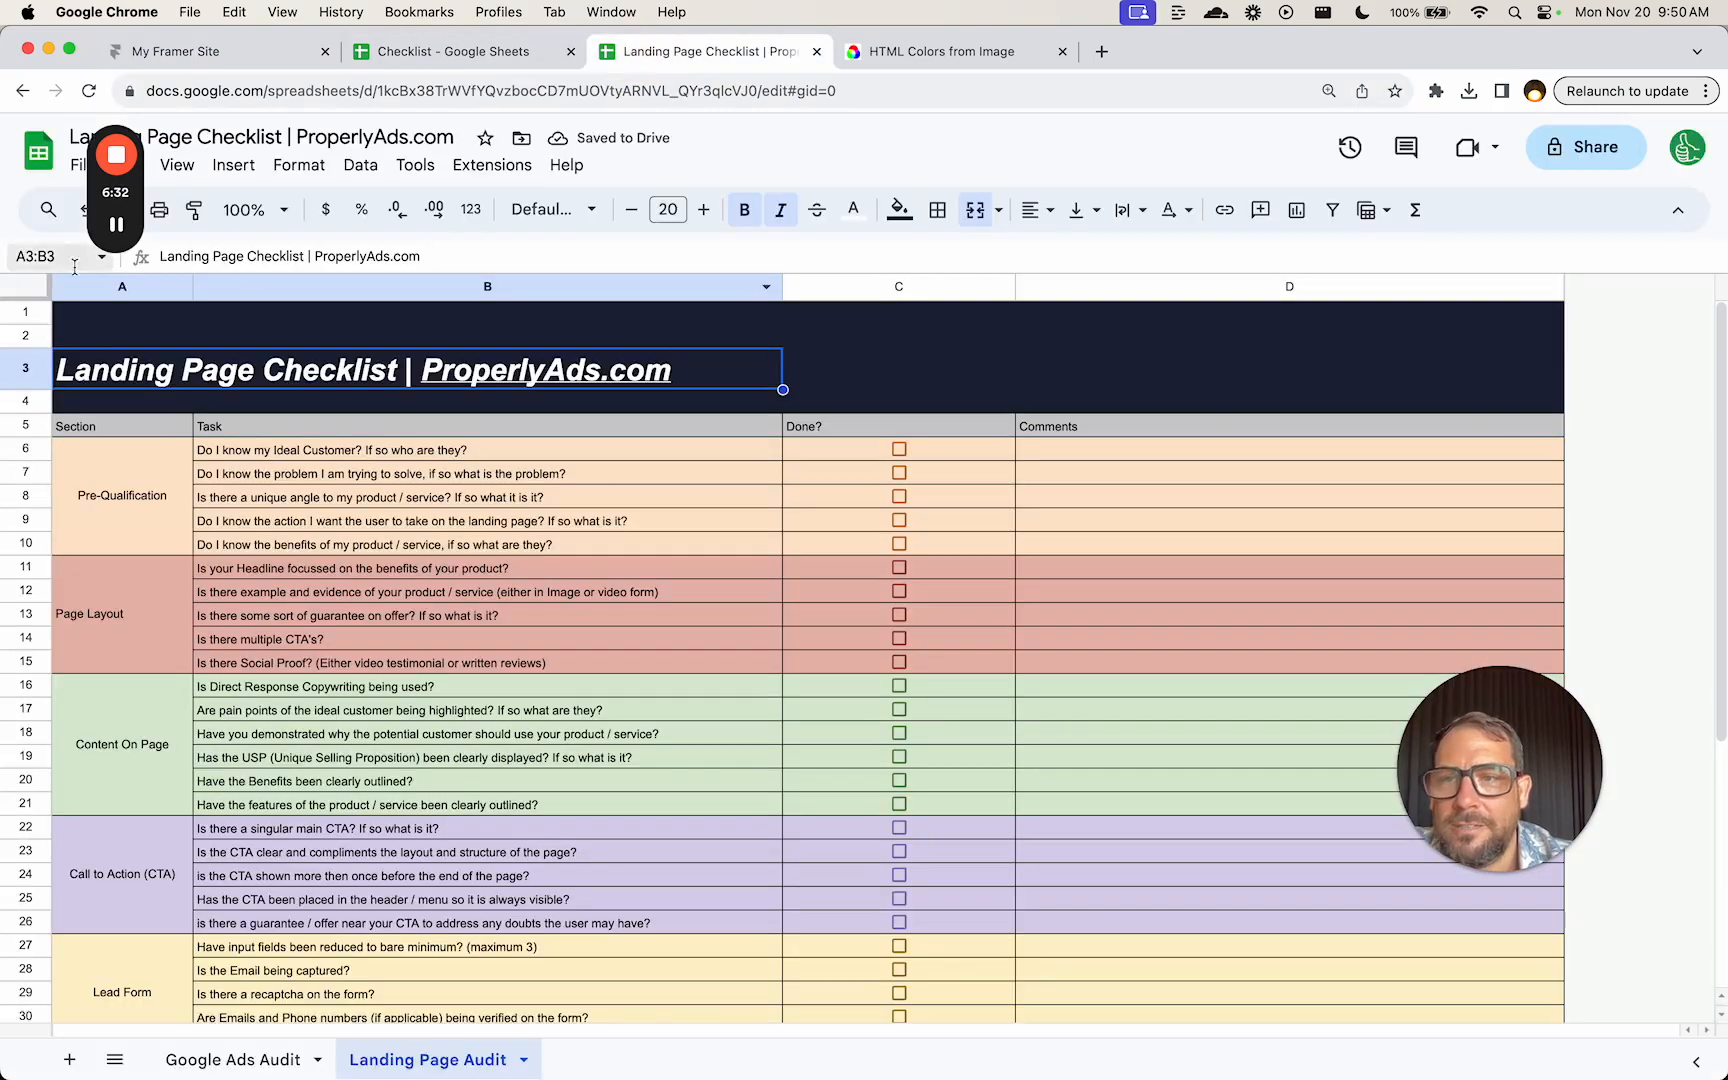
- Fill the footer rows 41 to 44 with the custom dark navy and set their text to white
{"action": "left_click", "coordinate": [25, 367]}
{"action": "scroll", "coordinate": [69, 482], "scroll_direction": "down", "scroll_amount": 5}
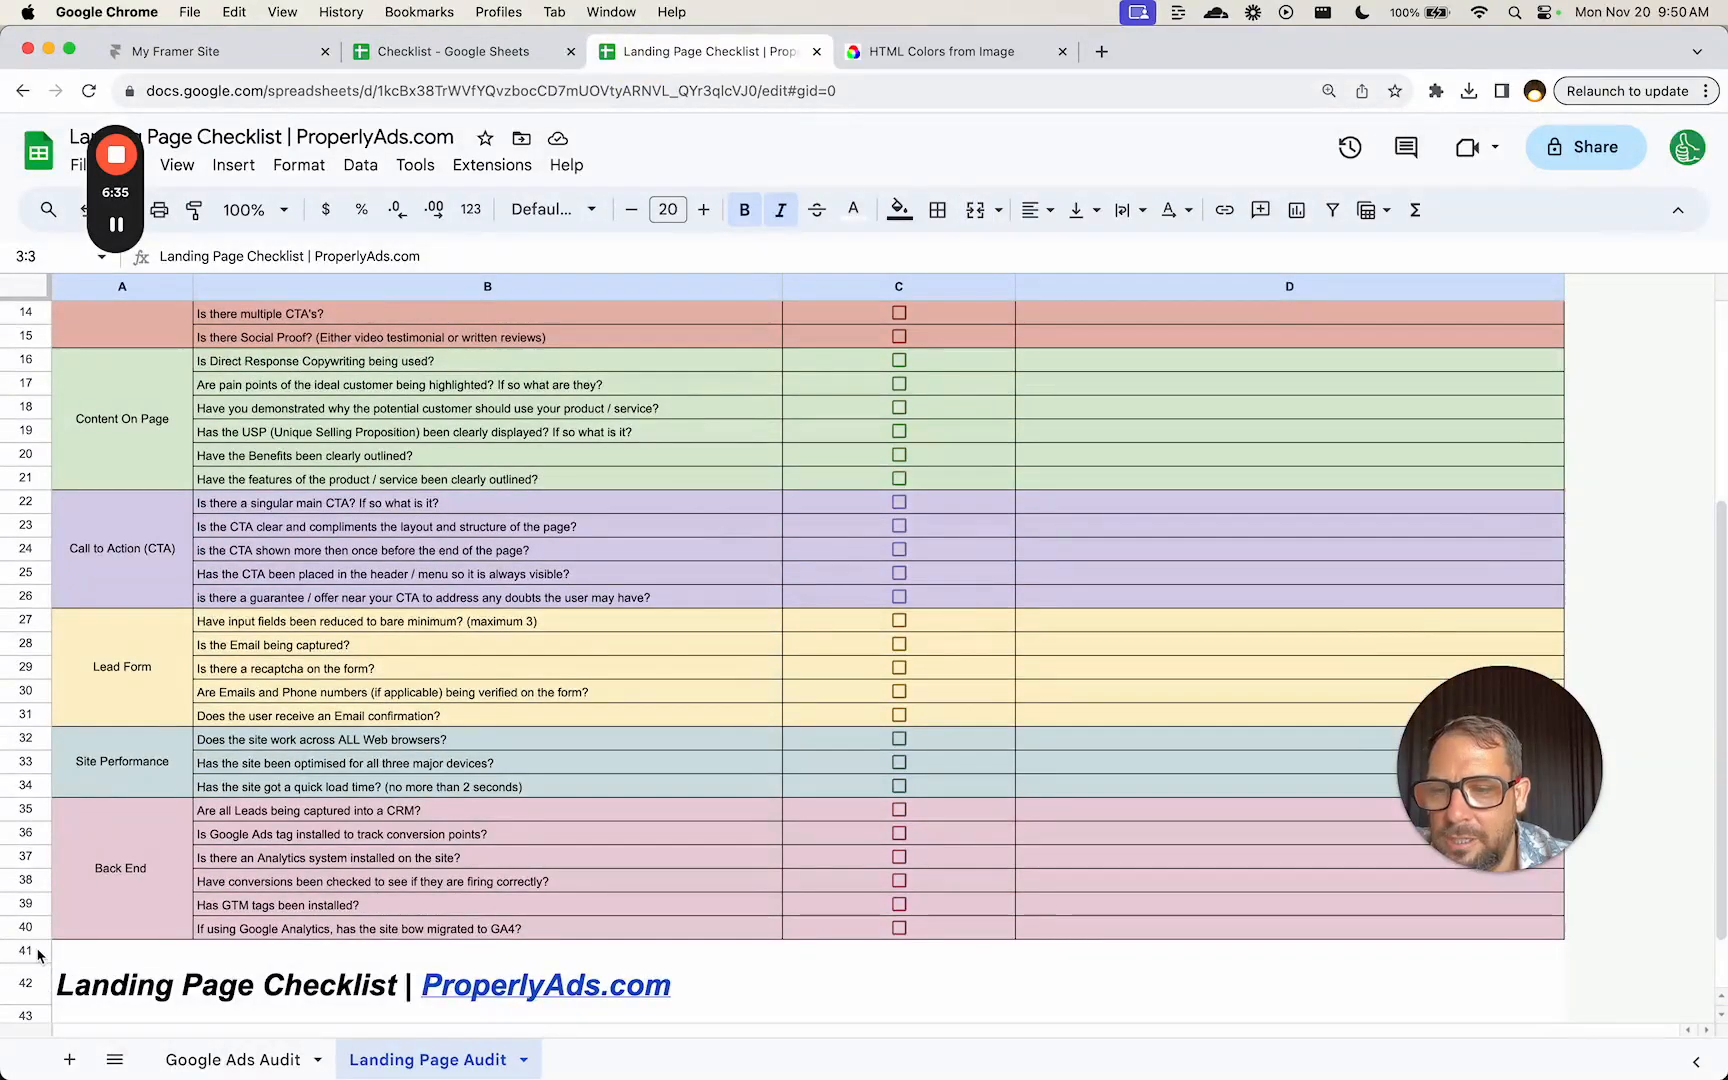
{"action": "left_click_drag", "start_coordinate": [25, 951], "coordinate": [27, 1012]}
{"action": "left_click", "coordinate": [899, 209]}
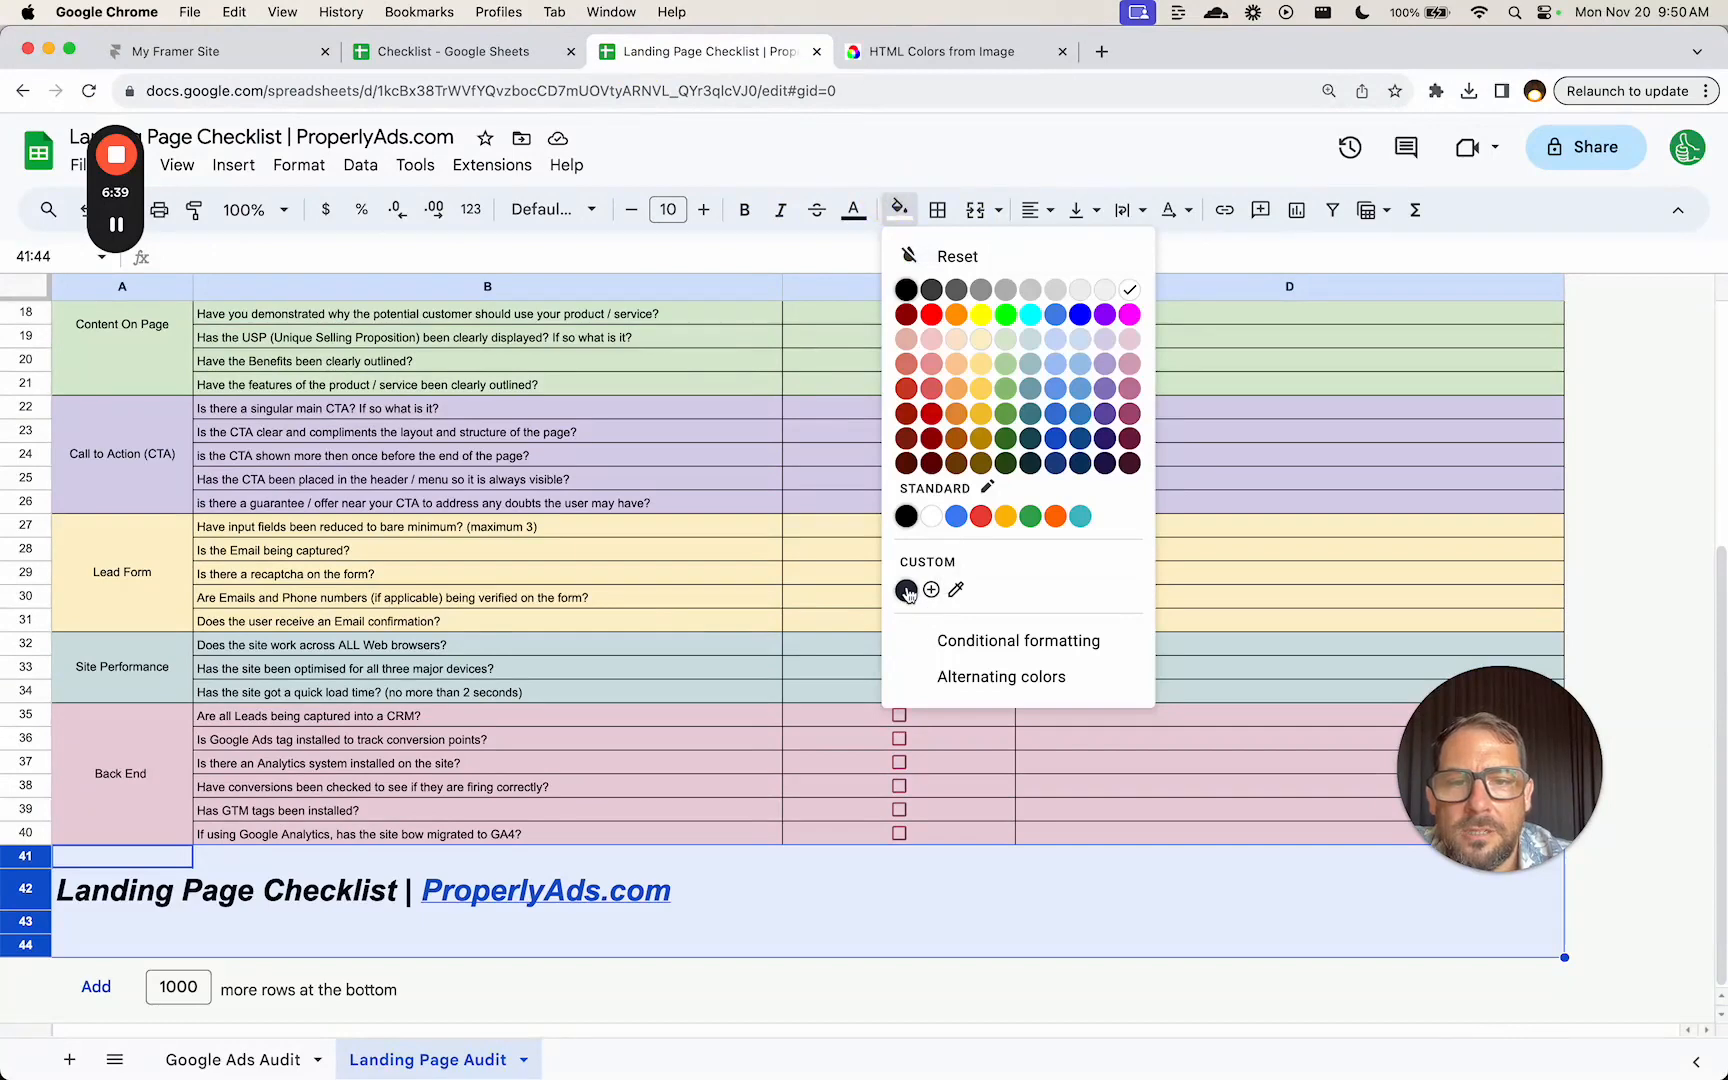
{"action": "left_click", "coordinate": [906, 590]}
{"action": "left_click", "coordinate": [853, 209]}
{"action": "left_click", "coordinate": [1084, 290]}
- Color the text of header row 5 with the custom dark navy and give the row a white fill
{"action": "scroll", "coordinate": [103, 427], "scroll_direction": "up", "scroll_amount": 10}
{"action": "left_click", "coordinate": [103, 427]}
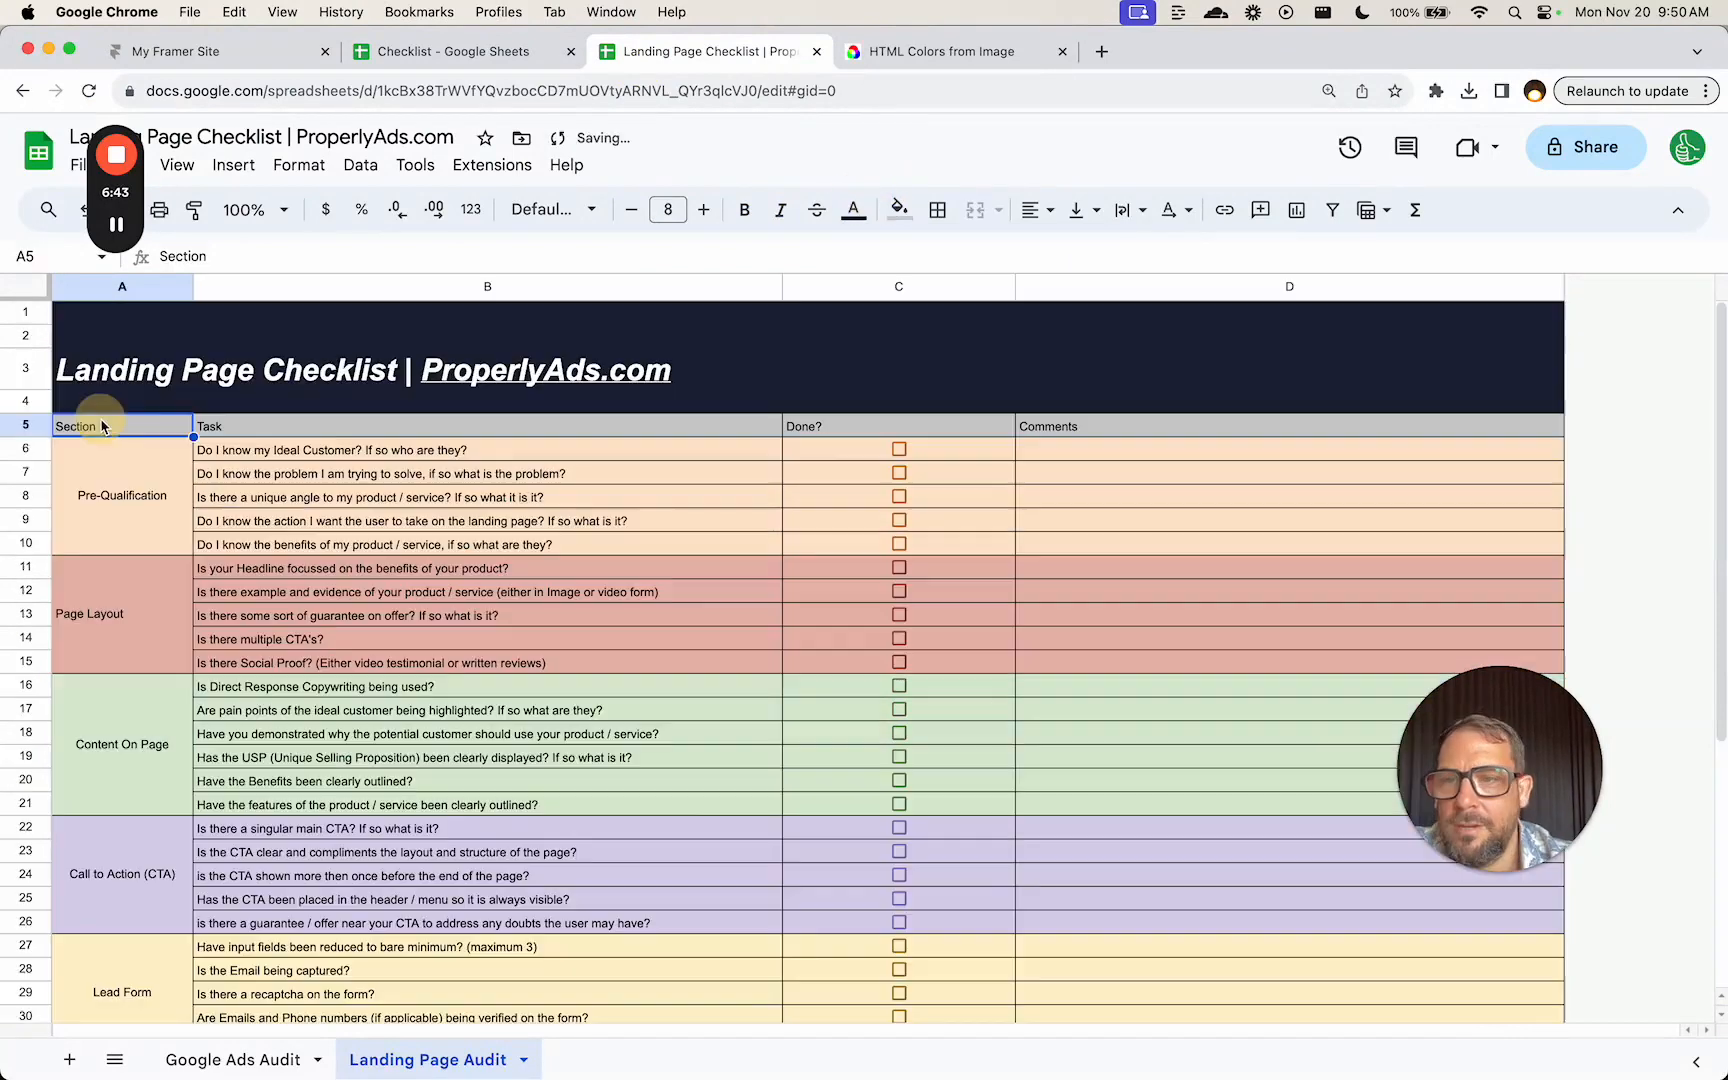
{"action": "left_click", "coordinate": [27, 426]}
{"action": "left_click", "coordinate": [853, 212]}
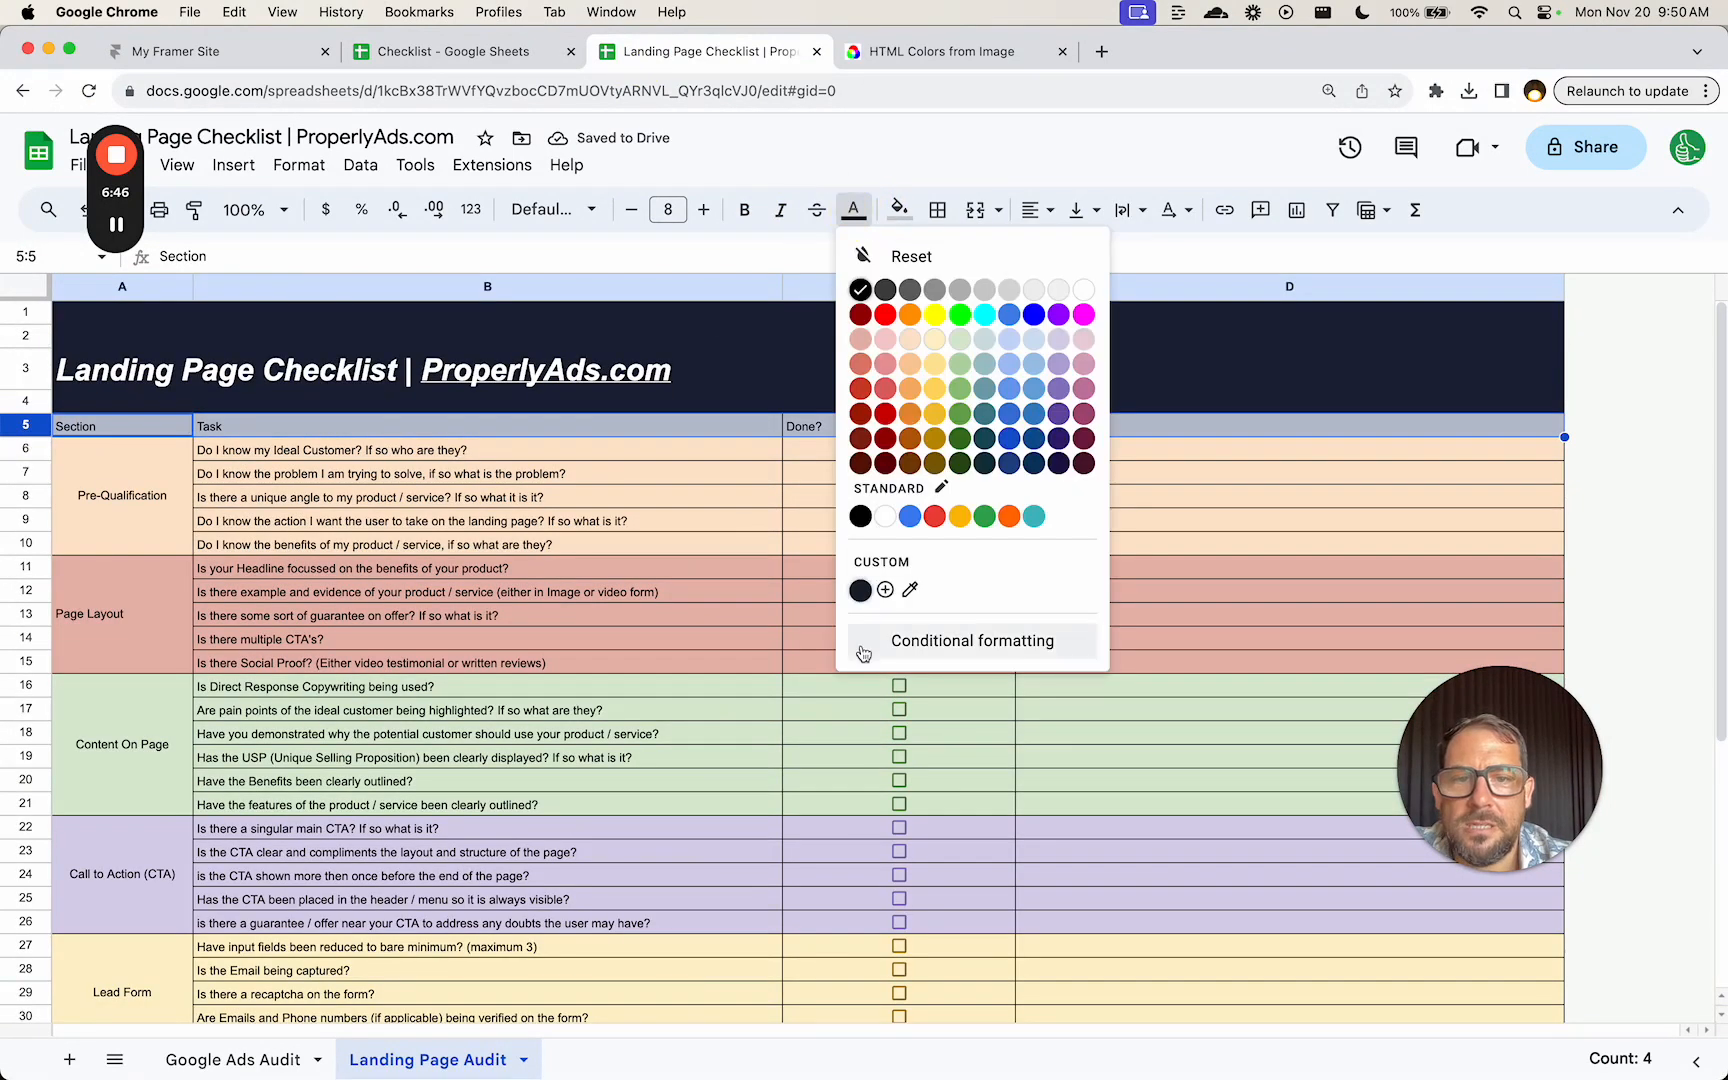
{"action": "left_click", "coordinate": [861, 592]}
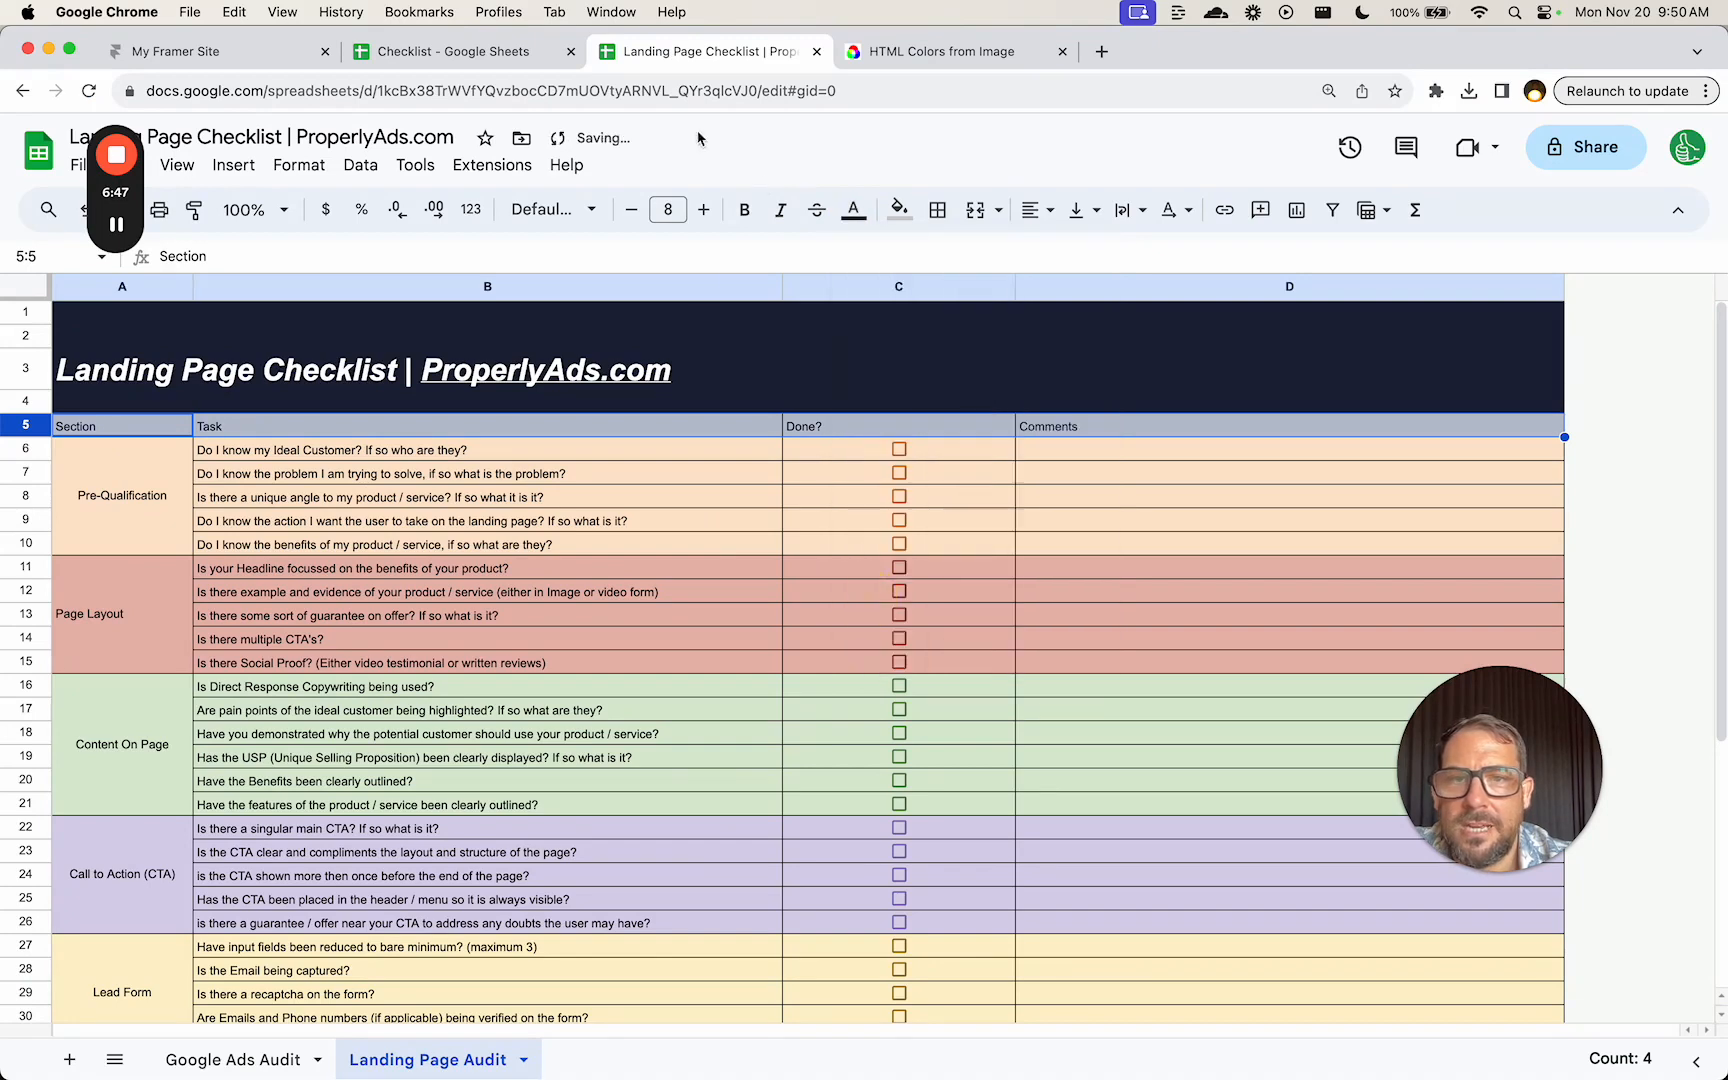
{"action": "left_click", "coordinate": [903, 211]}
{"action": "left_click", "coordinate": [1130, 292]}
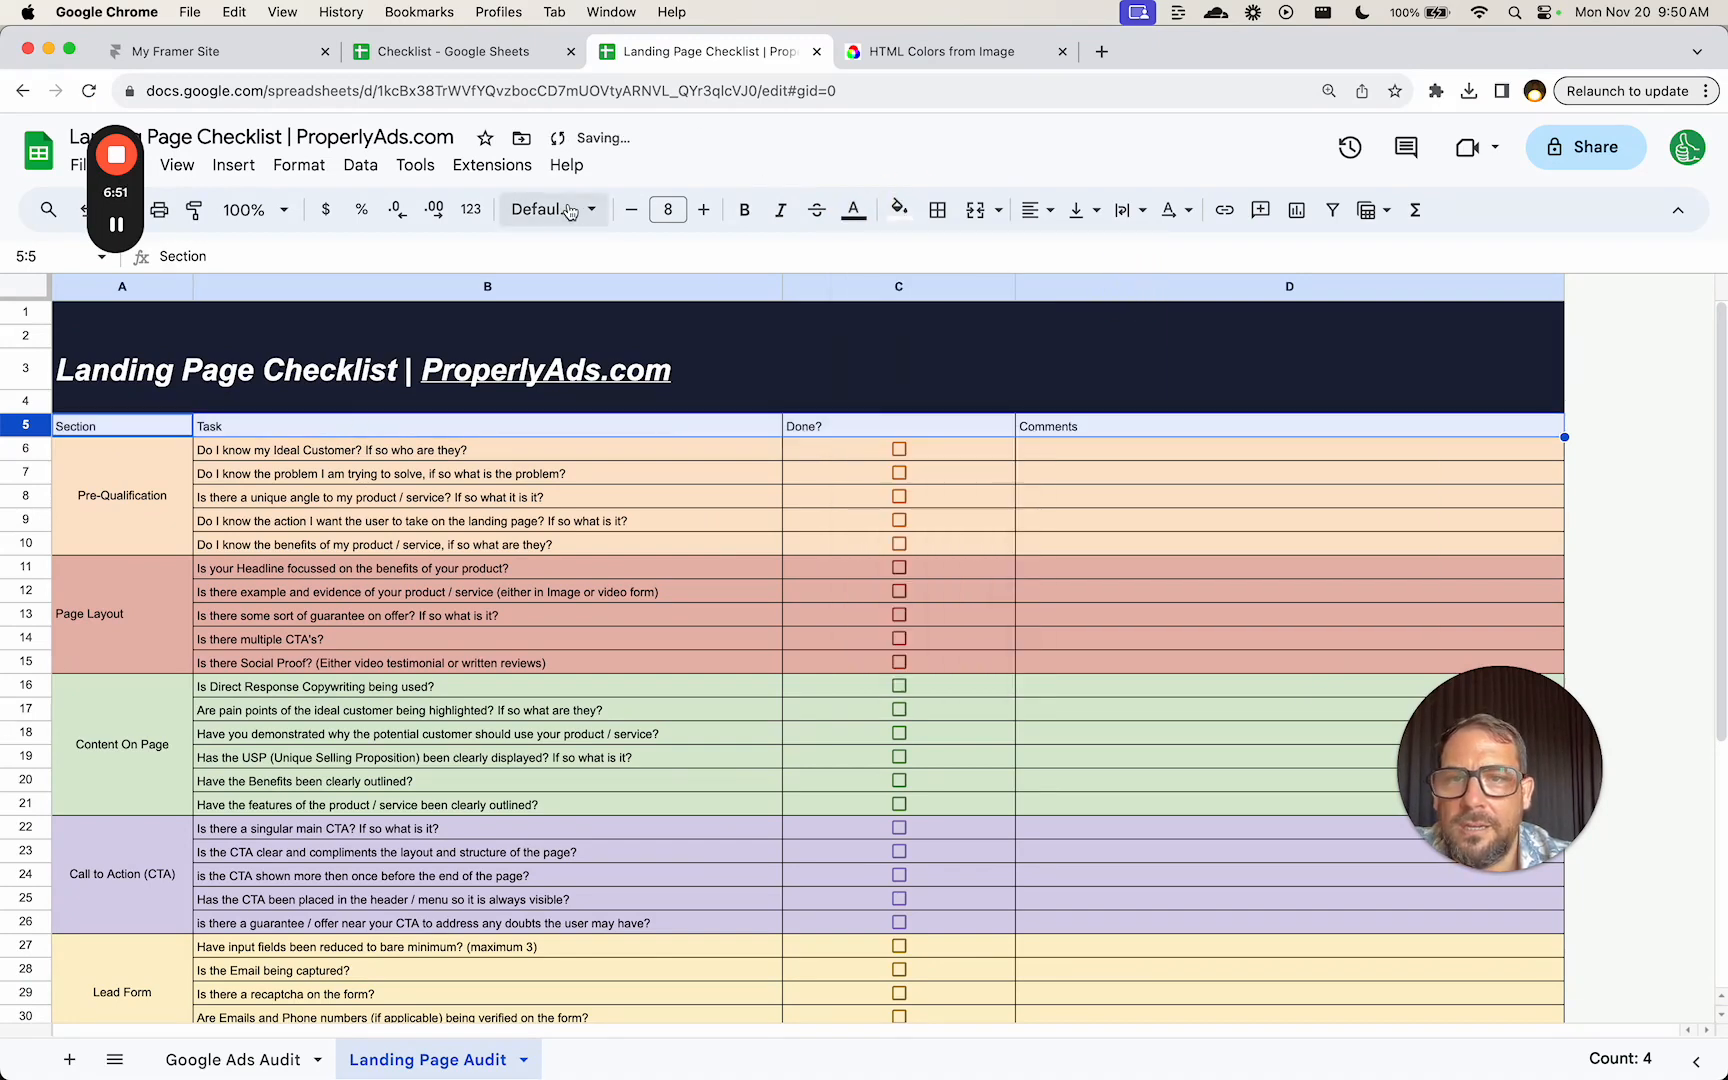
- Set the header row 5 text to Playfair Display at size 12
{"action": "left_click", "coordinate": [535, 209]}
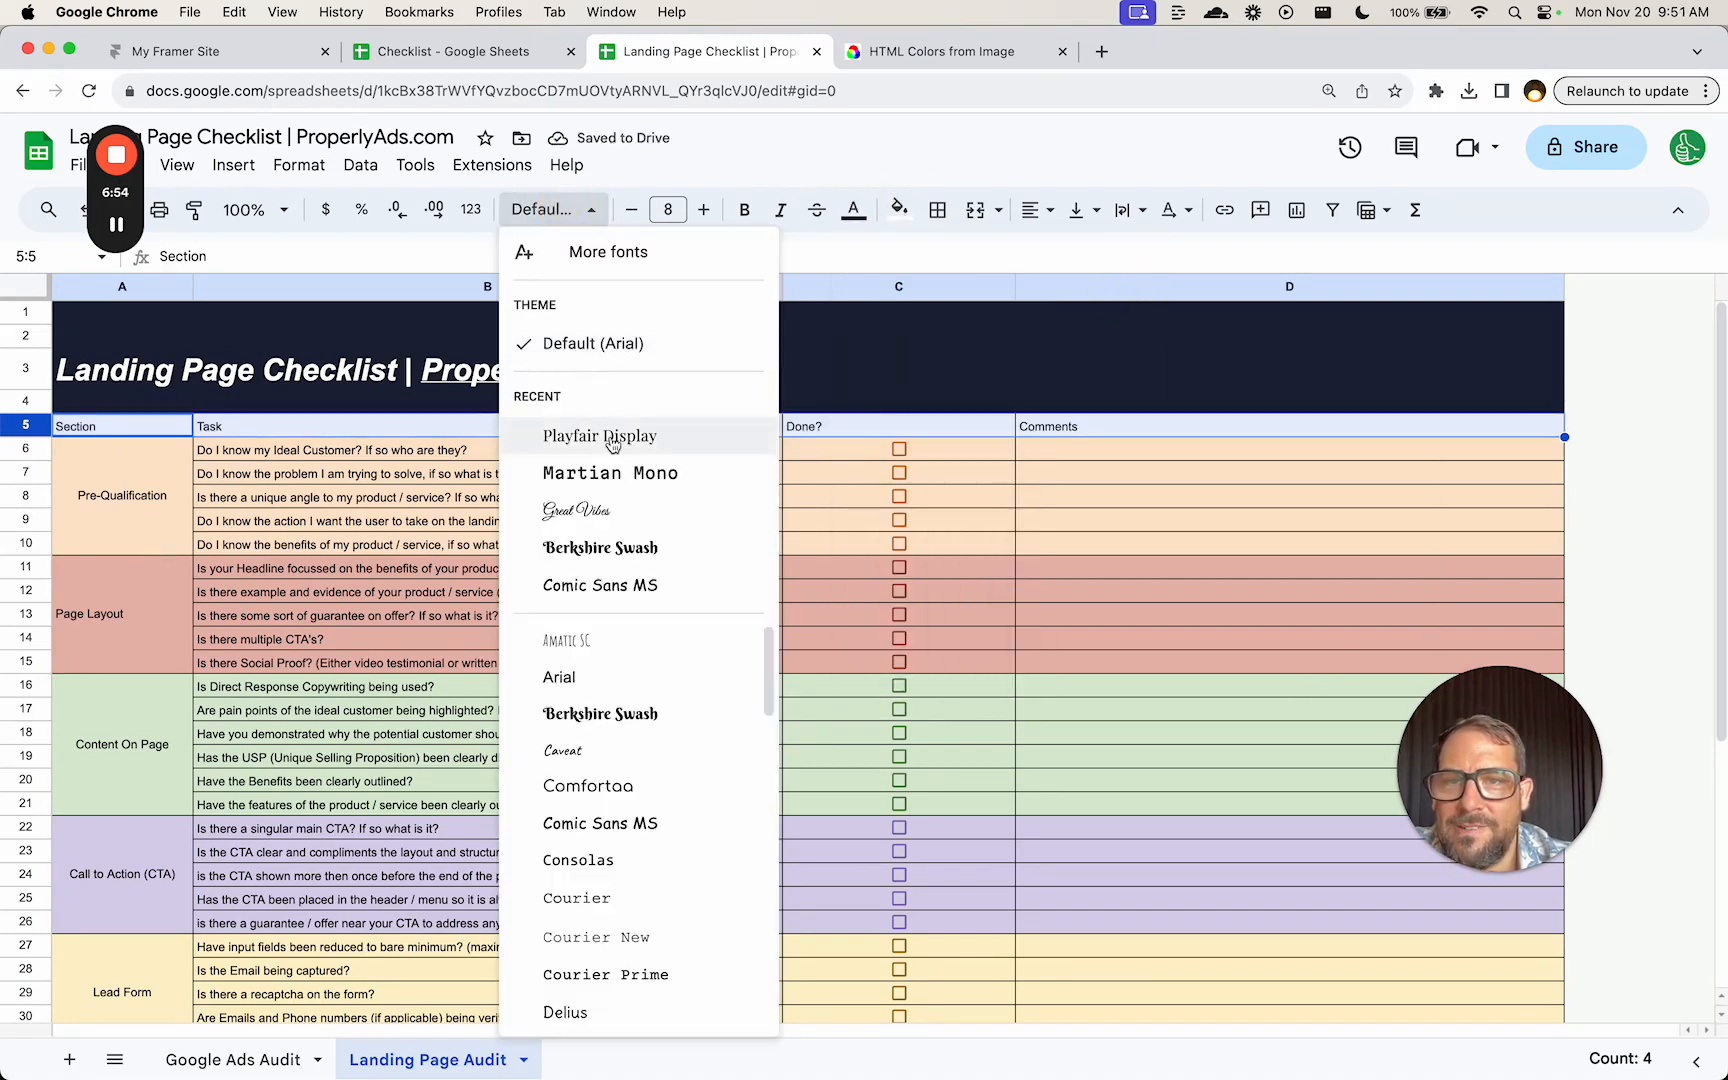
{"action": "left_click", "coordinate": [613, 437]}
{"action": "left_click", "coordinate": [708, 209]}
{"action": "left_click", "coordinate": [708, 209]}
{"action": "left_click", "coordinate": [708, 209]}
{"action": "left_click", "coordinate": [708, 209]}
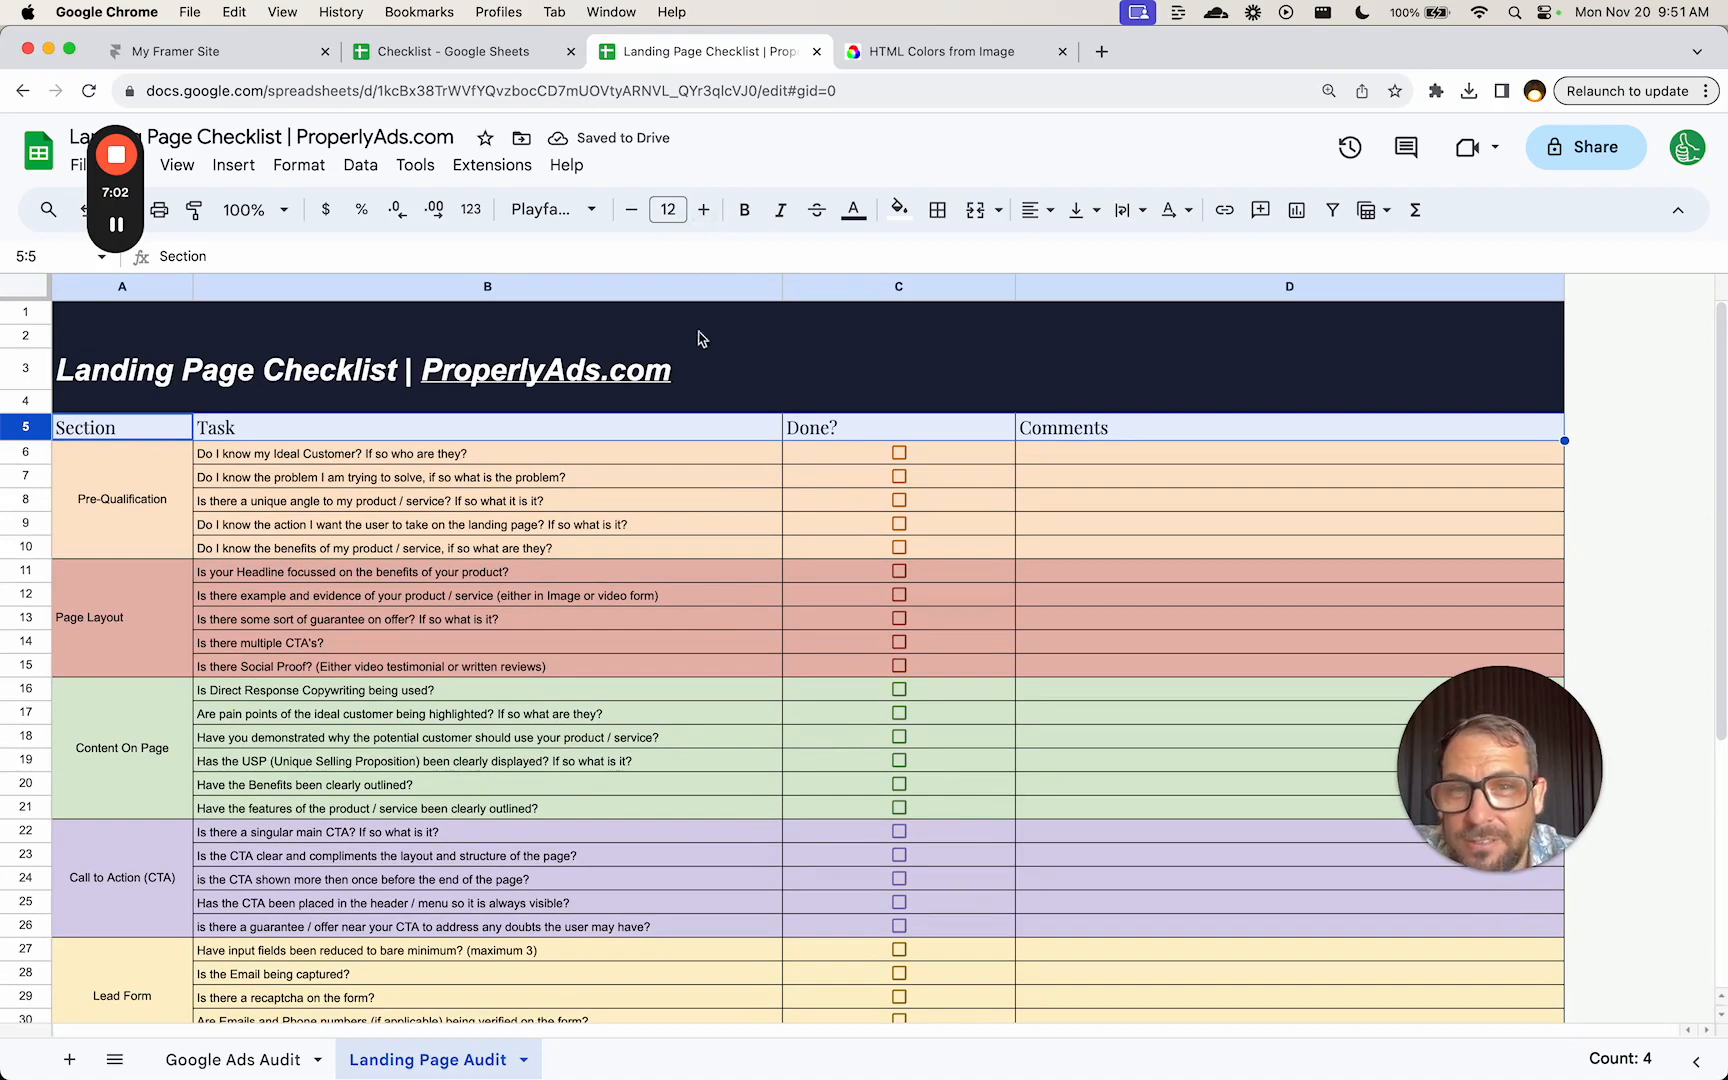
- Change the font of header row 5 and the whole sheet to Karla
{"action": "left_click", "coordinate": [553, 209]}
{"action": "scroll", "coordinate": [637, 800], "scroll_direction": "down", "scroll_amount": 3}
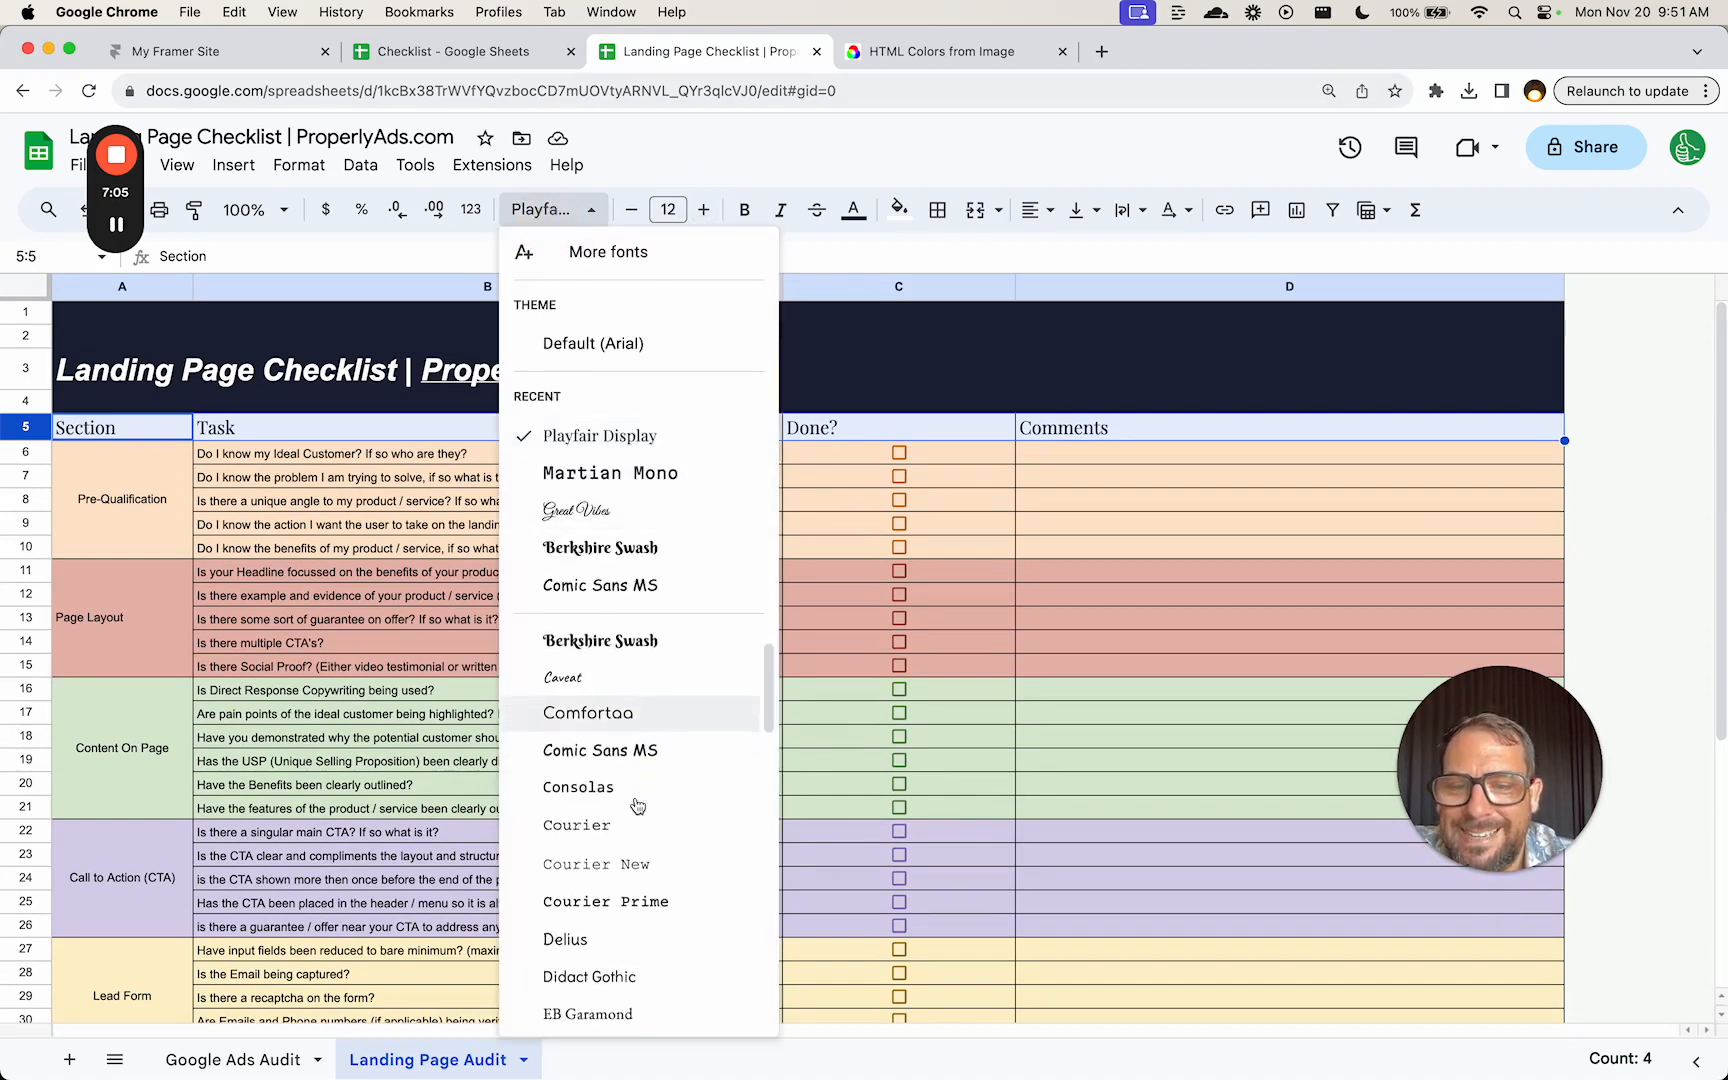
{"action": "scroll", "coordinate": [637, 805], "scroll_direction": "down", "scroll_amount": 2}
{"action": "left_click", "coordinate": [575, 752]}
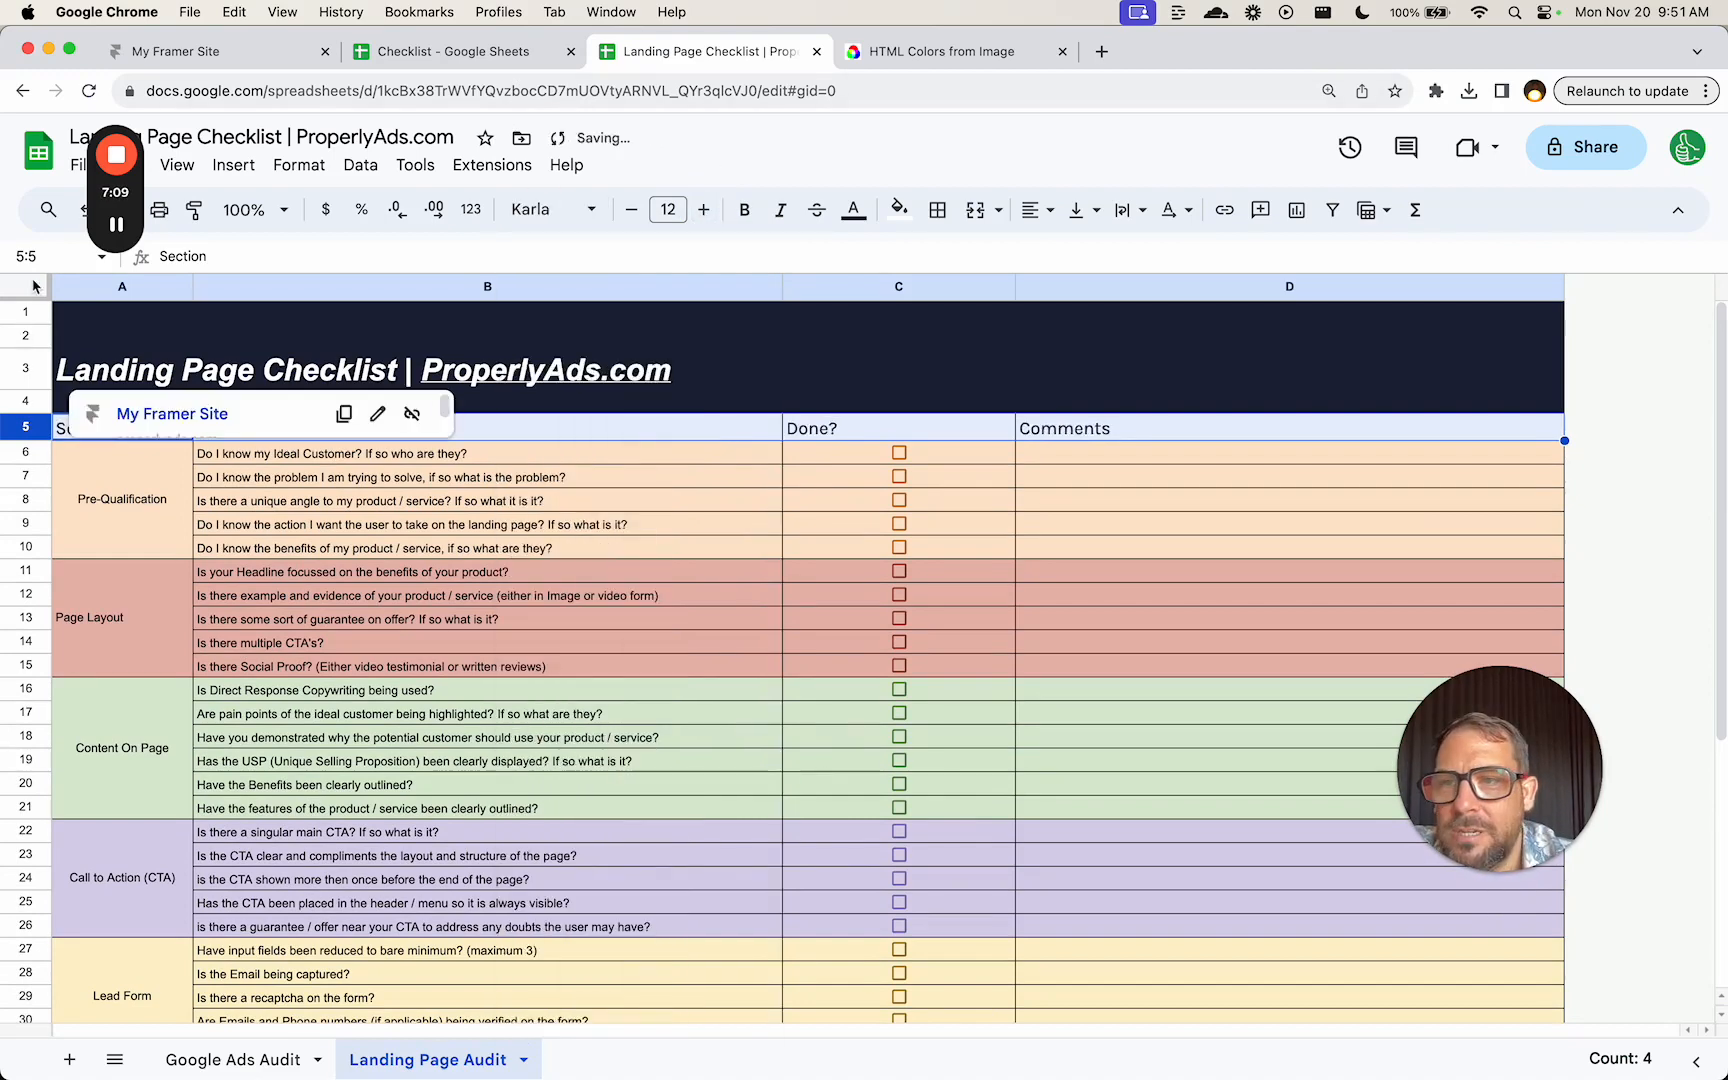
{"action": "left_click", "coordinate": [26, 295]}
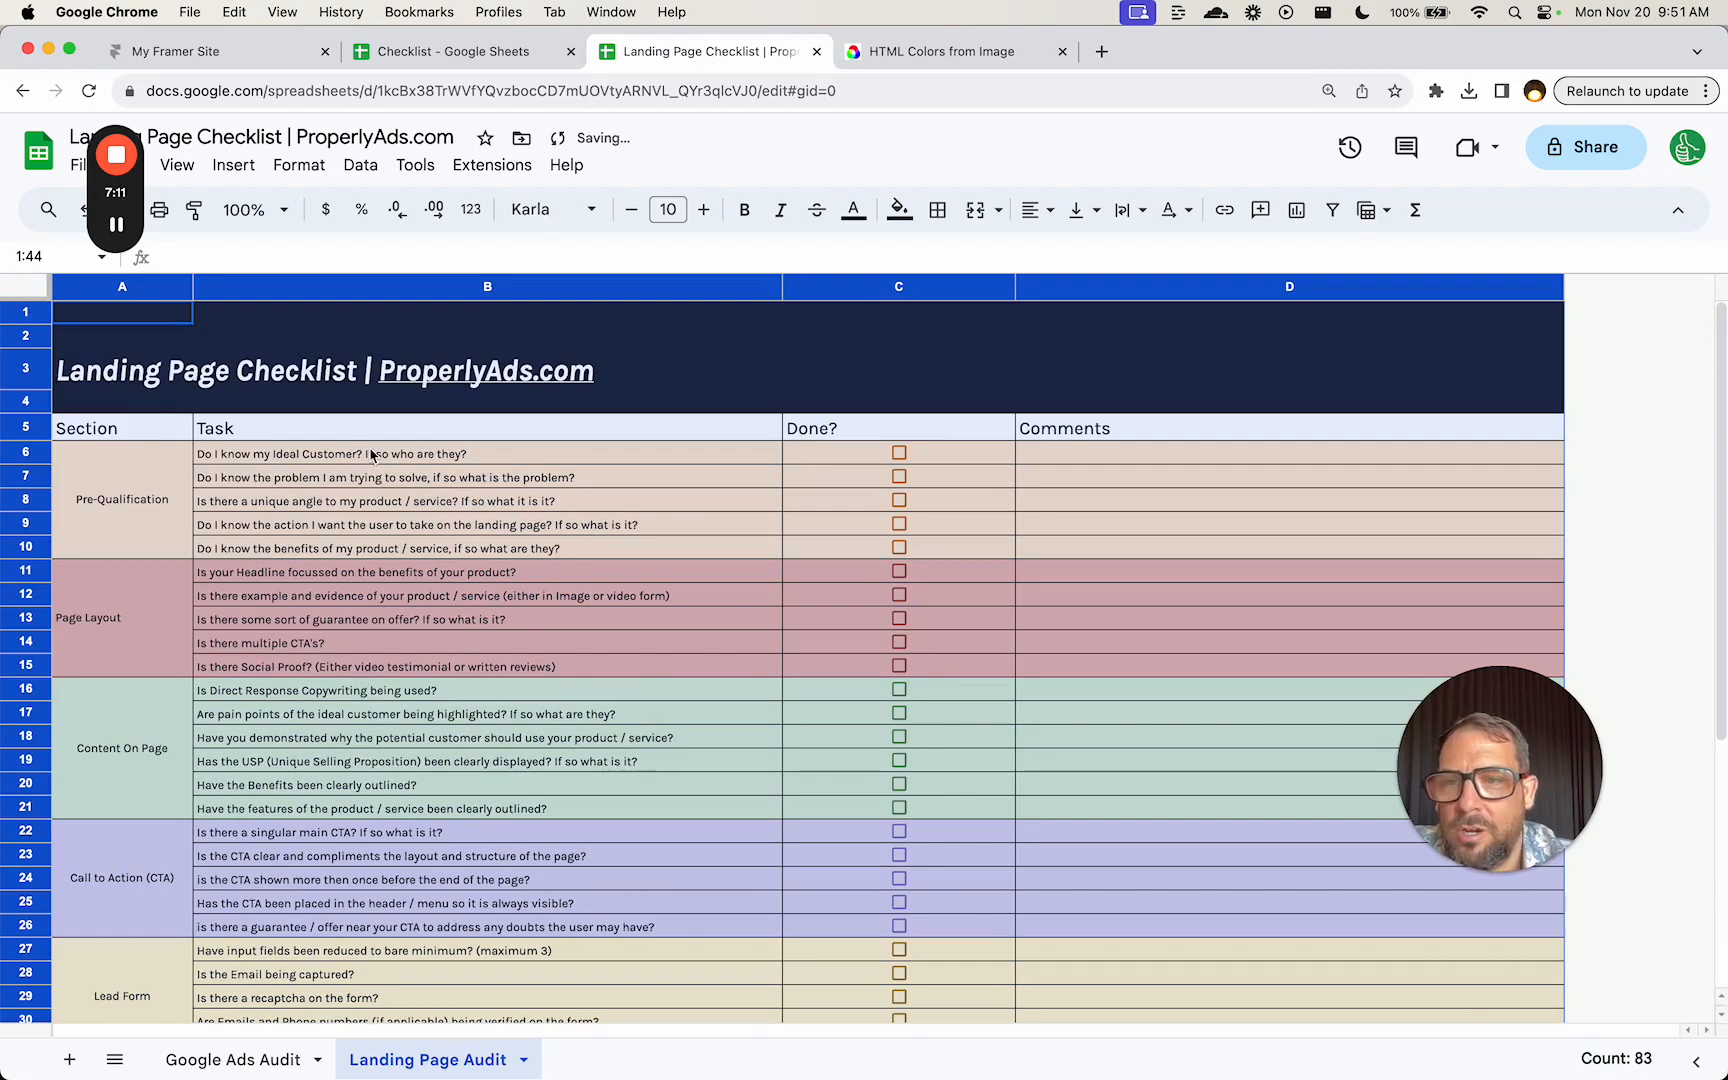
{"action": "left_click", "coordinate": [370, 455]}
- Center the column titles in row 5 horizontally
{"action": "left_click", "coordinate": [25, 428]}
{"action": "left_click", "coordinate": [1038, 209]}
{"action": "left_click", "coordinate": [1067, 246]}
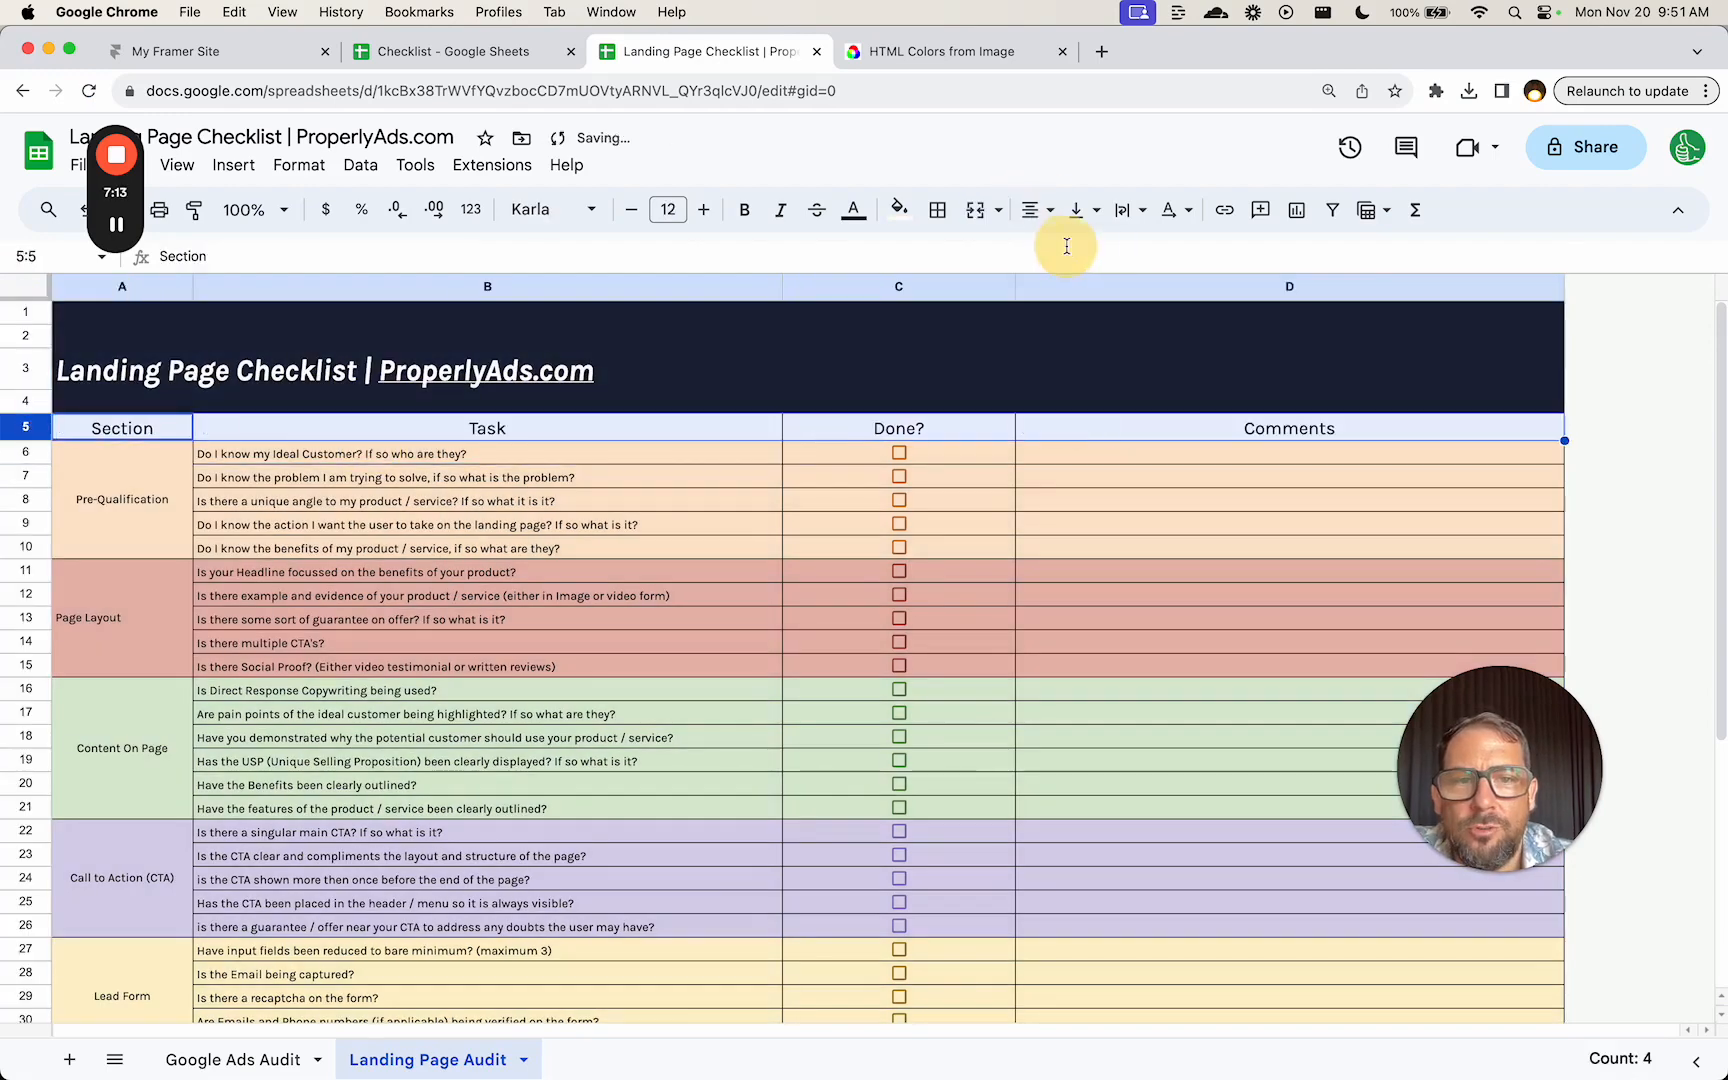
- Fit the width of the Done? column C to its content
{"action": "left_click", "coordinate": [1228, 430]}
{"action": "left_click", "coordinate": [984, 428]}
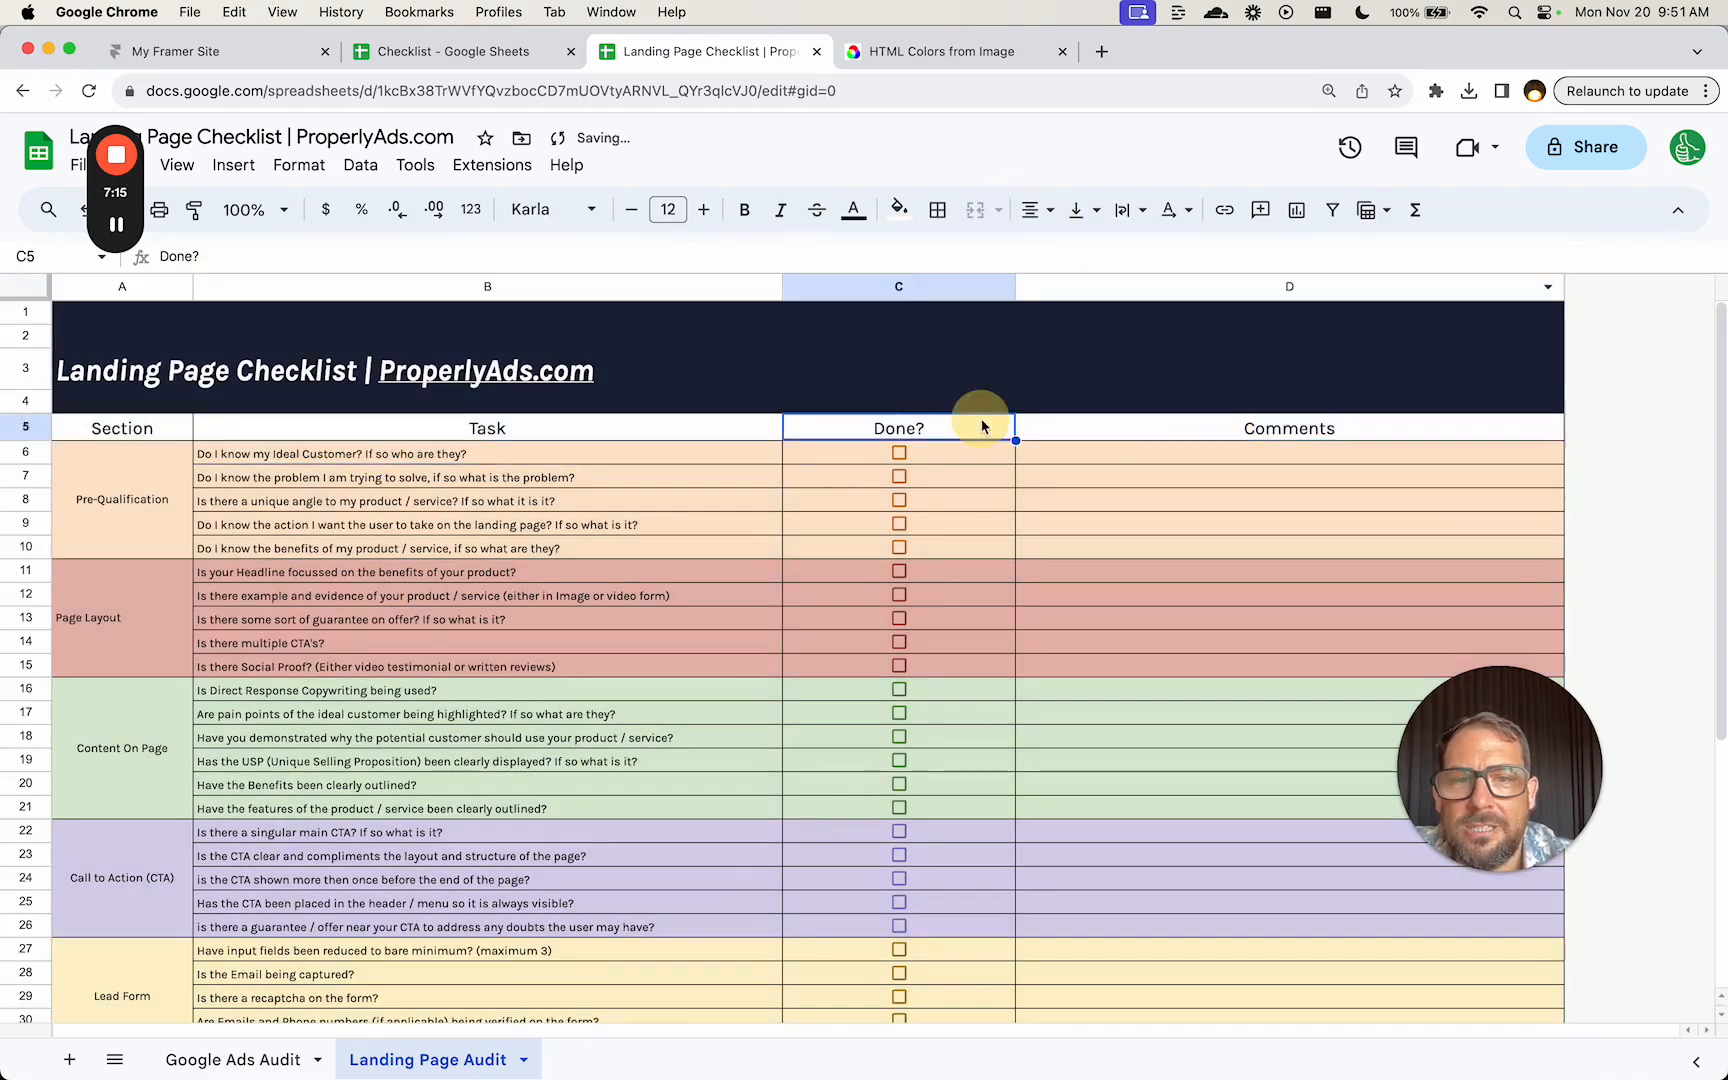
{"action": "scroll", "coordinate": [984, 432], "scroll_direction": "down", "scroll_amount": 5}
{"action": "scroll", "coordinate": [912, 347], "scroll_direction": "up", "scroll_amount": 5}
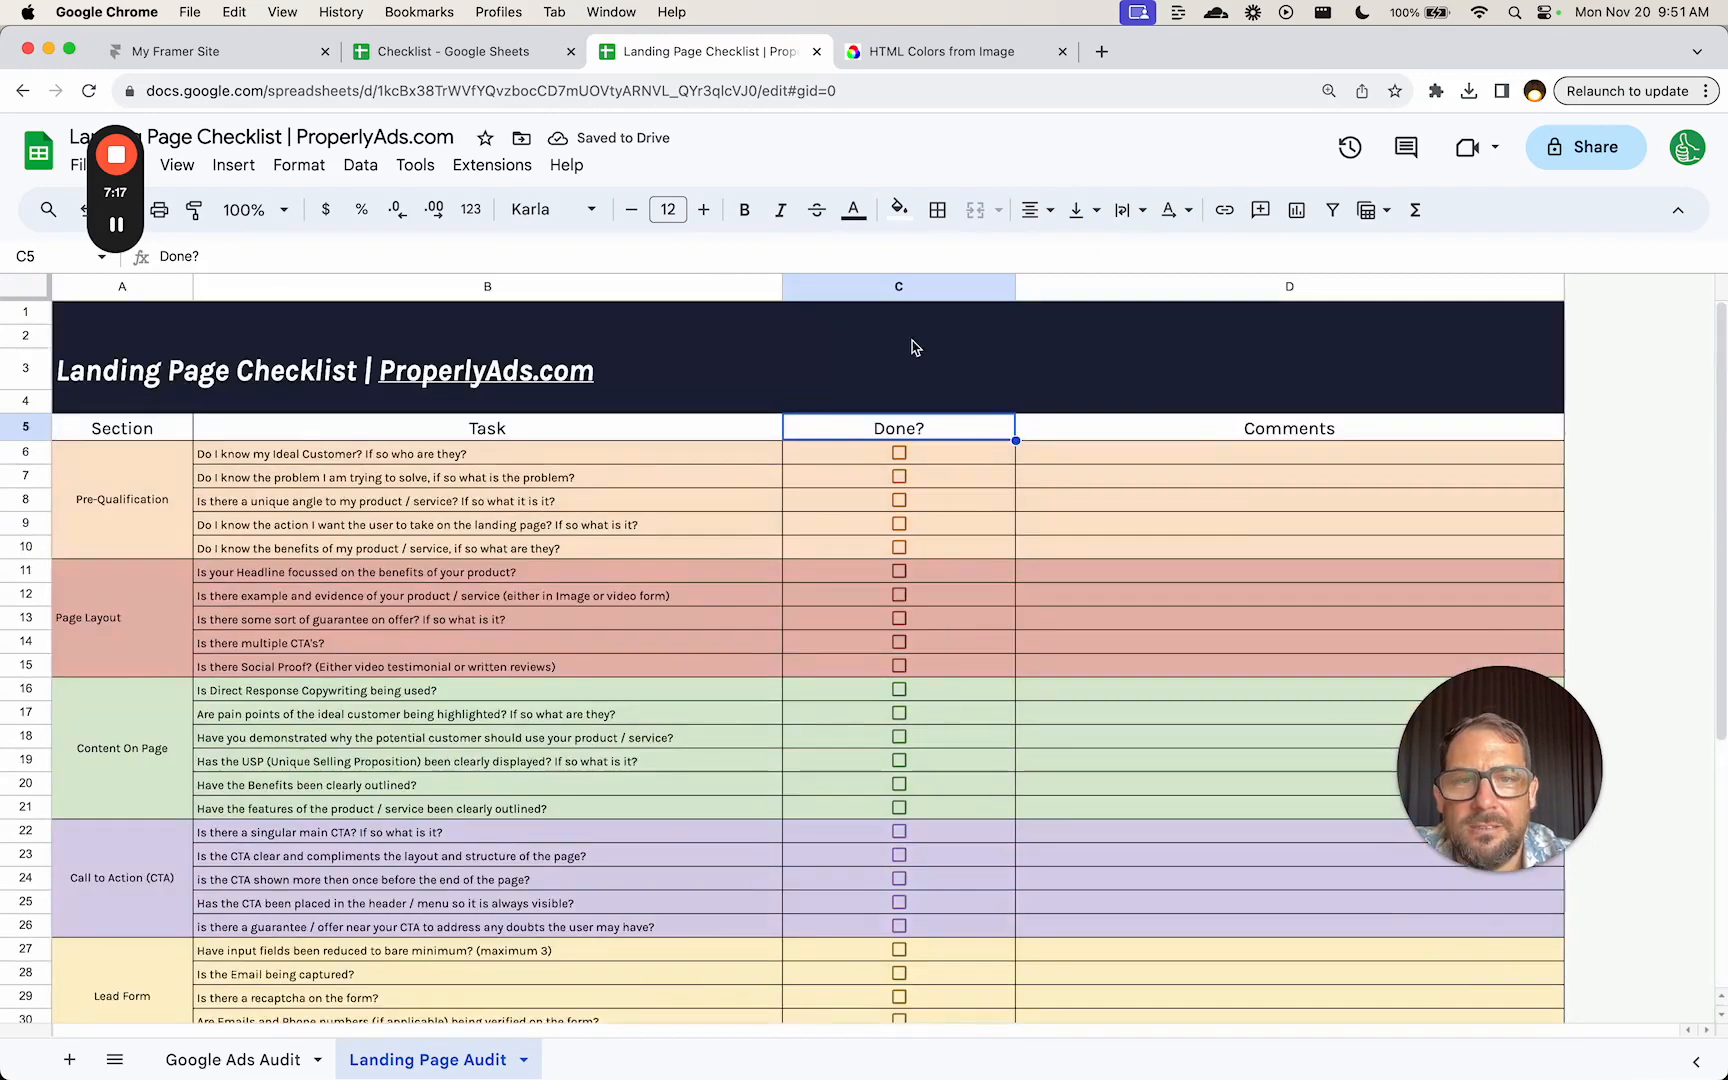
{"action": "double_click", "coordinate": [1015, 286]}
{"action": "left_click", "coordinate": [20, 427]}
{"action": "key", "text": "shift+Down"}
{"action": "key", "text": "shift+Down"}
{"action": "key", "text": "shift+Down"}
{"action": "key", "text": "shift+Down"}
{"action": "key", "text": "shift+Down"}
{"action": "key", "text": "shift+Down"}
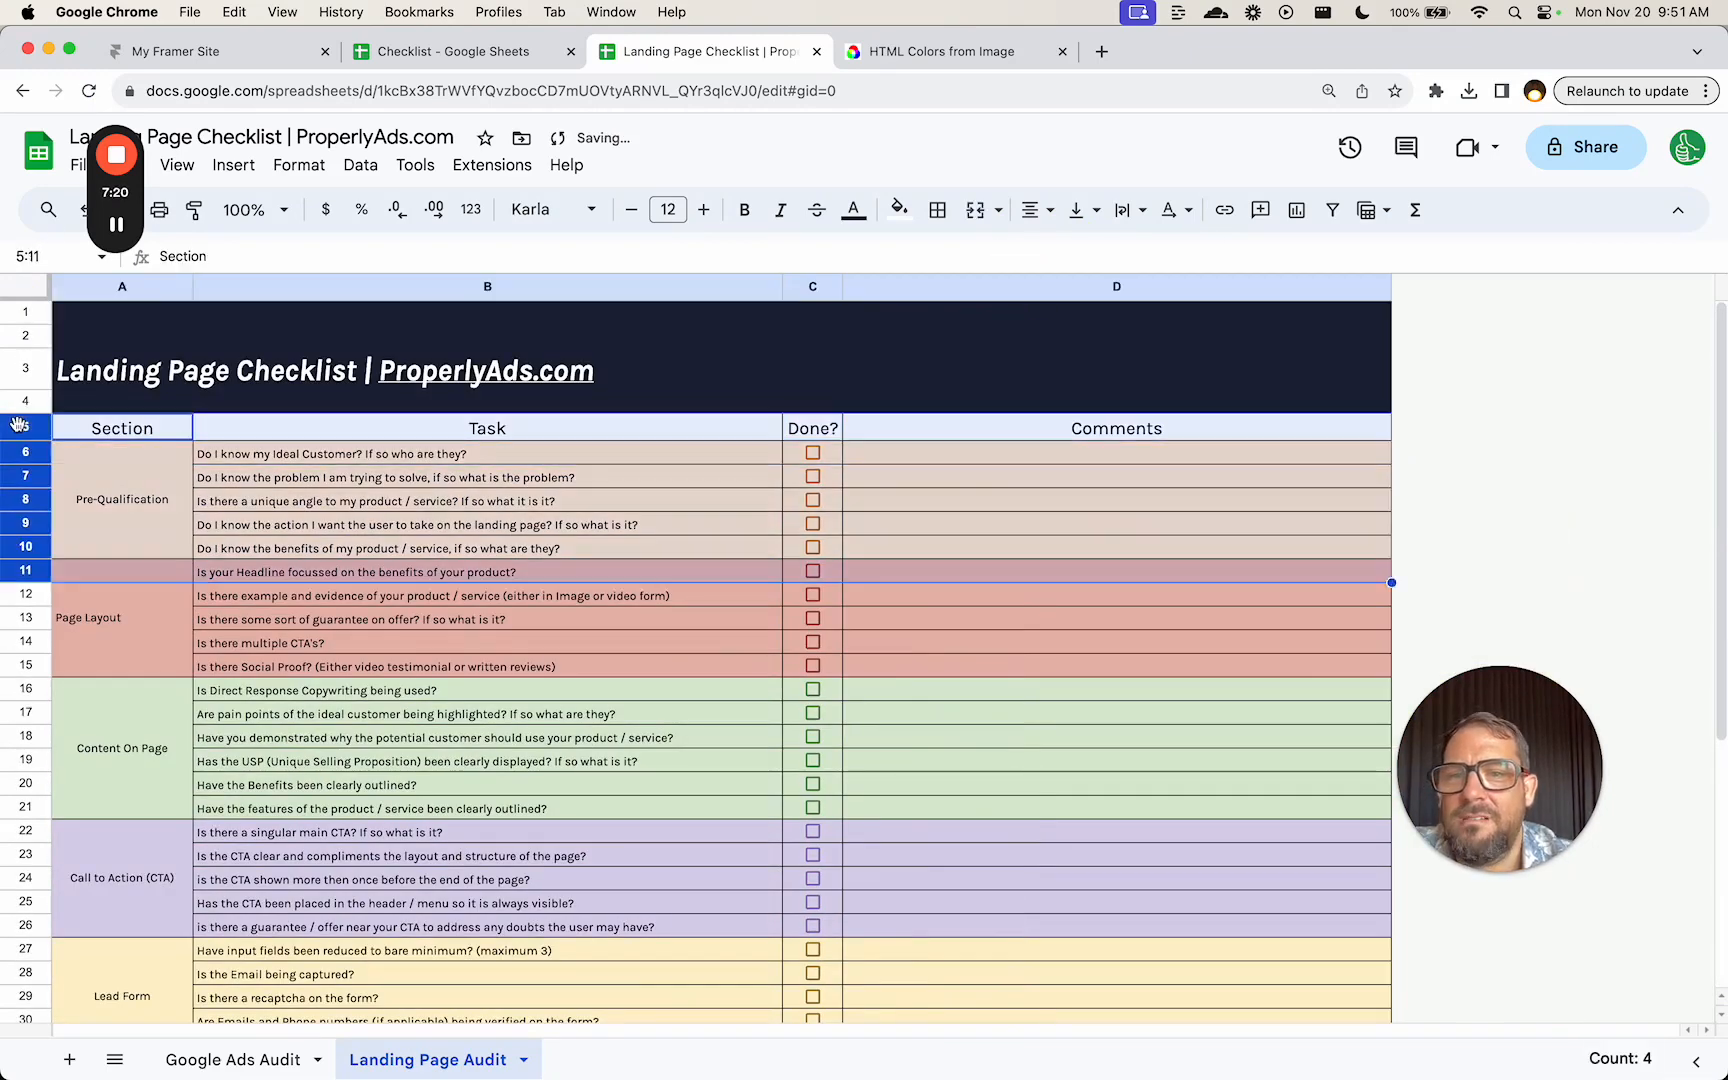
{"action": "key", "text": "ctrl+shift+Down"}
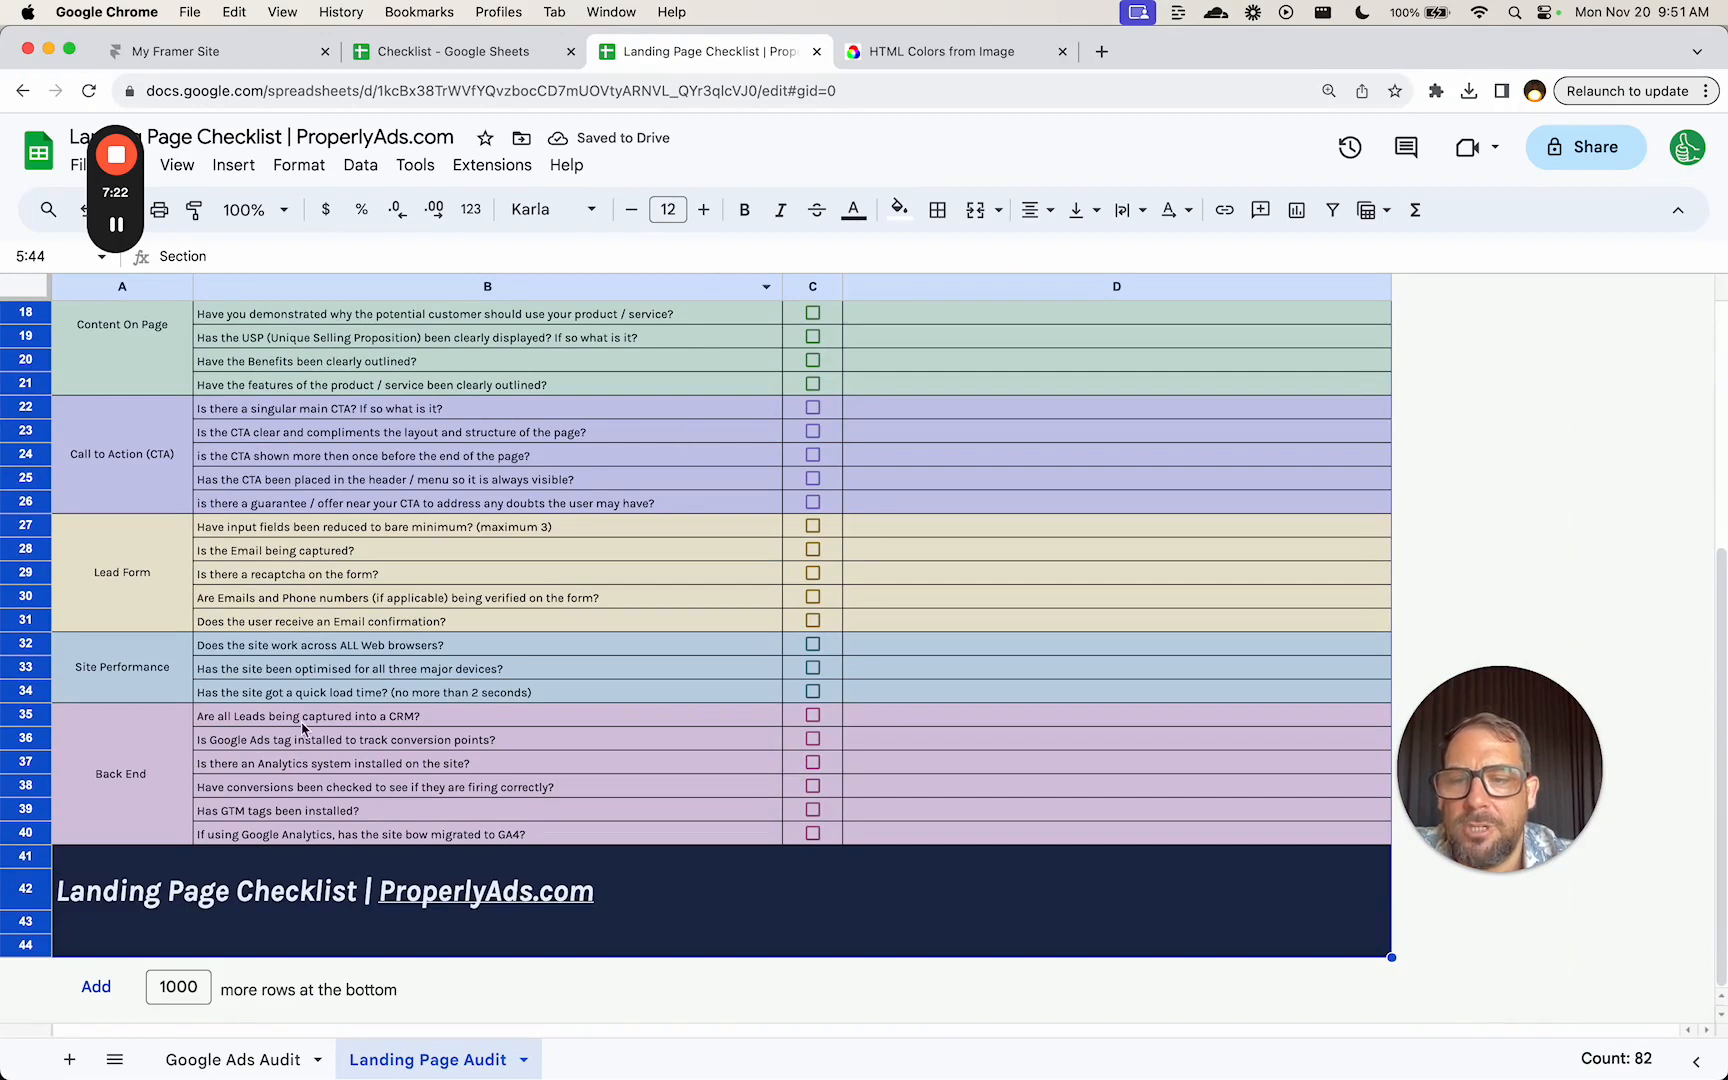
- Set the font size of rows 5 to 40 to 12
{"action": "left_click", "coordinate": [112, 782]}
{"action": "left_click", "coordinate": [30, 832]}
{"action": "scroll", "coordinate": [34, 780], "scroll_direction": "up", "scroll_amount": 5}
{"action": "left_click", "coordinate": [27, 428], "text": "shift"}
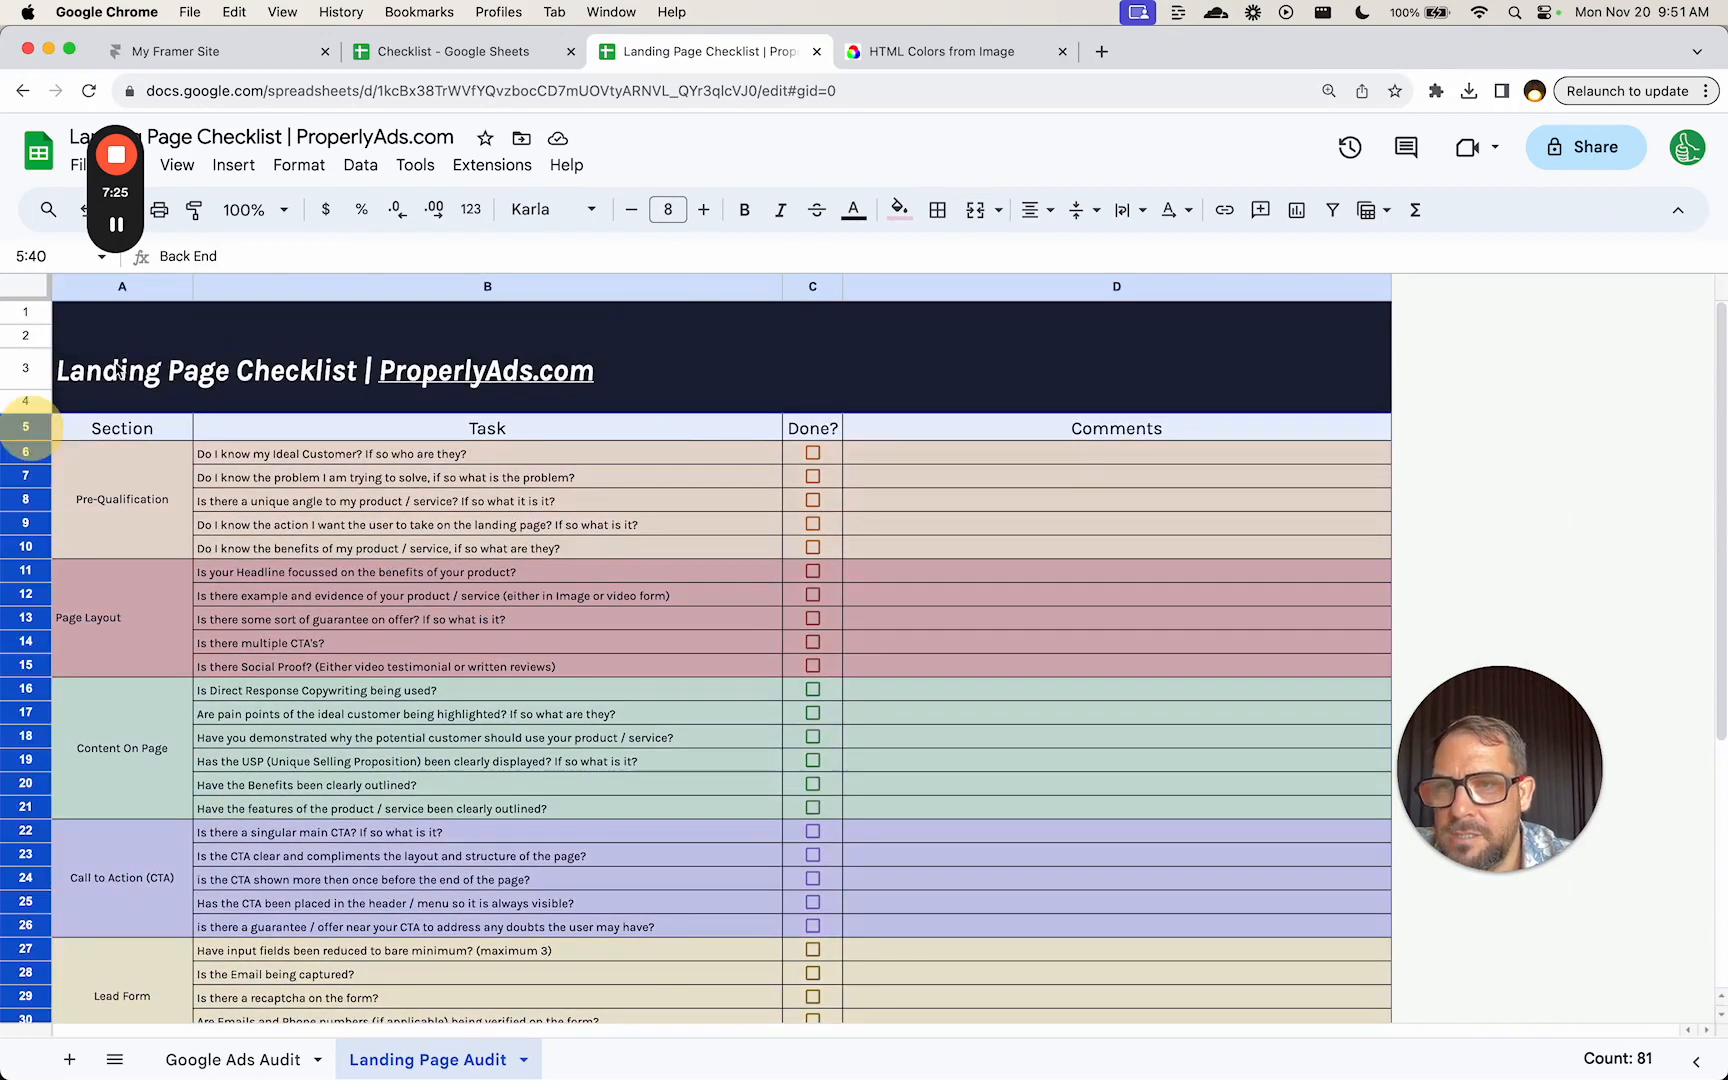
{"action": "left_click", "coordinate": [667, 210]}
{"action": "type", "text": "12"}
{"action": "key", "text": "Return"}
- Fit the width of the Task column B to its text
{"action": "left_click", "coordinate": [762, 455]}
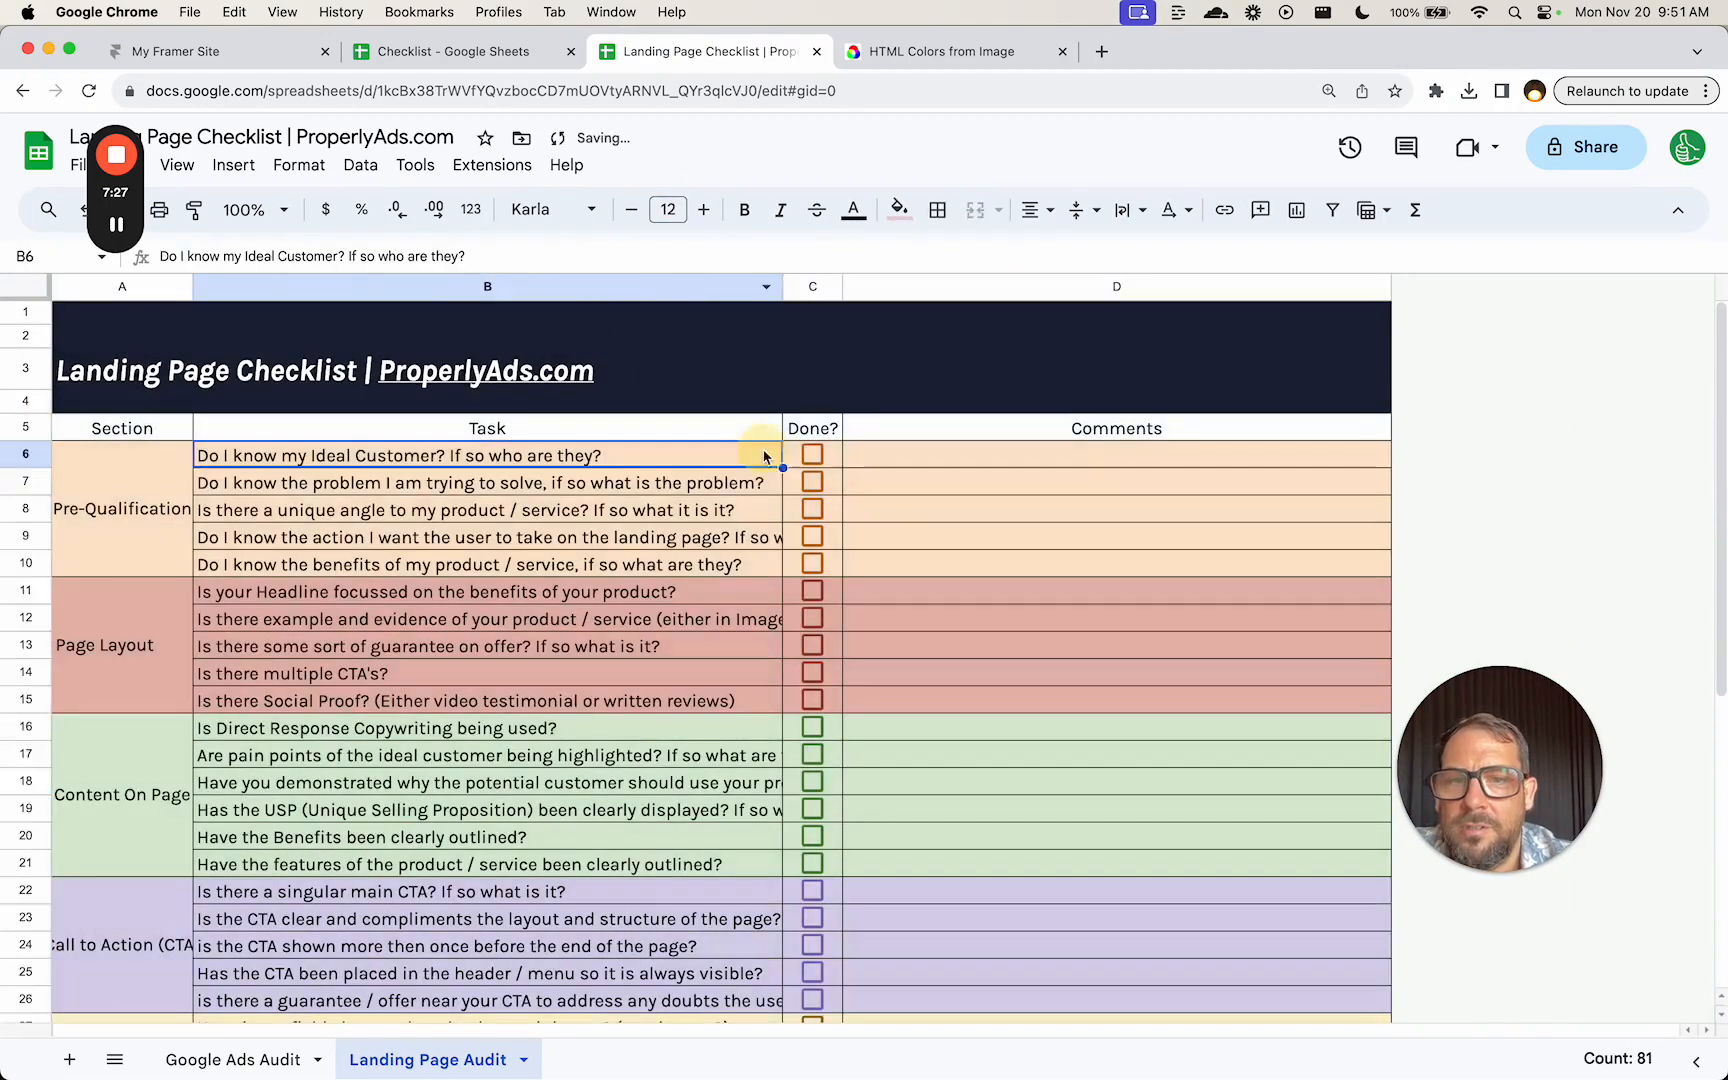
{"action": "double_click", "coordinate": [783, 287]}
{"action": "left_click", "coordinate": [1077, 464]}
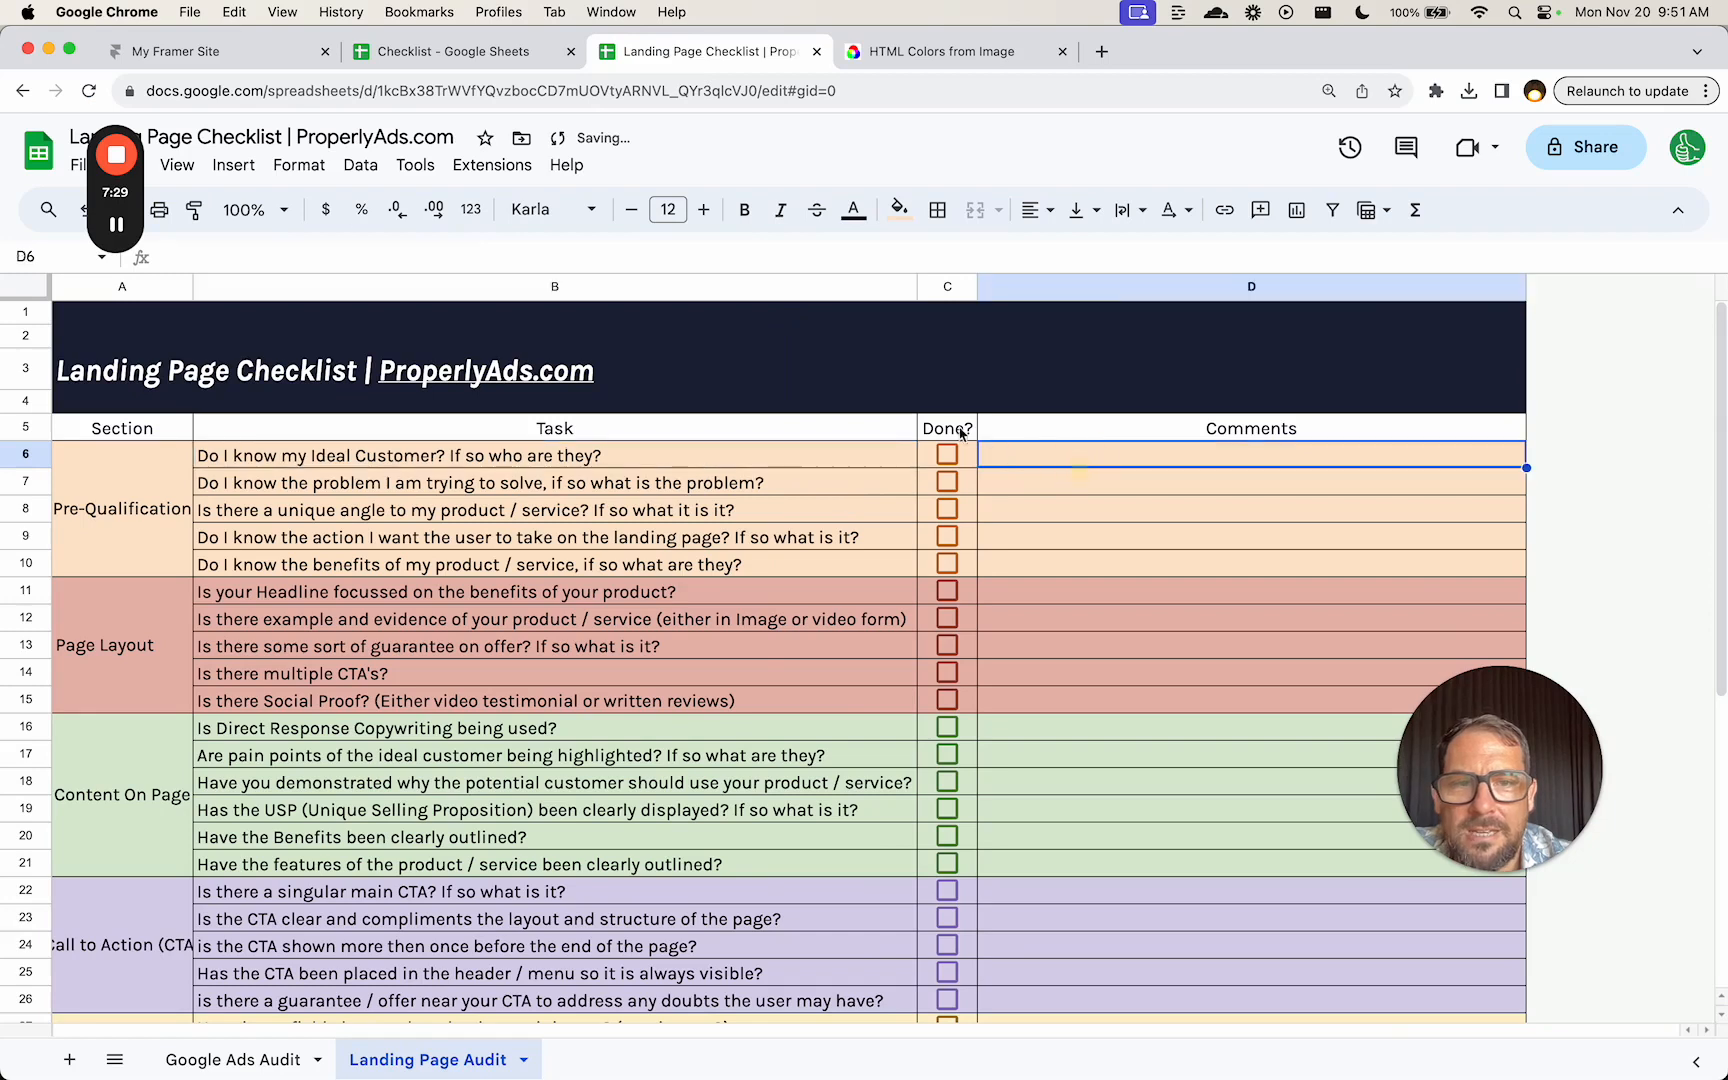
- Turn off the display of gridlines on the Landing Page Audit sheet
{"action": "left_click", "coordinate": [246, 176]}
{"action": "mouse_move", "coordinate": [177, 165]}
{"action": "mouse_move", "coordinate": [360, 205]}
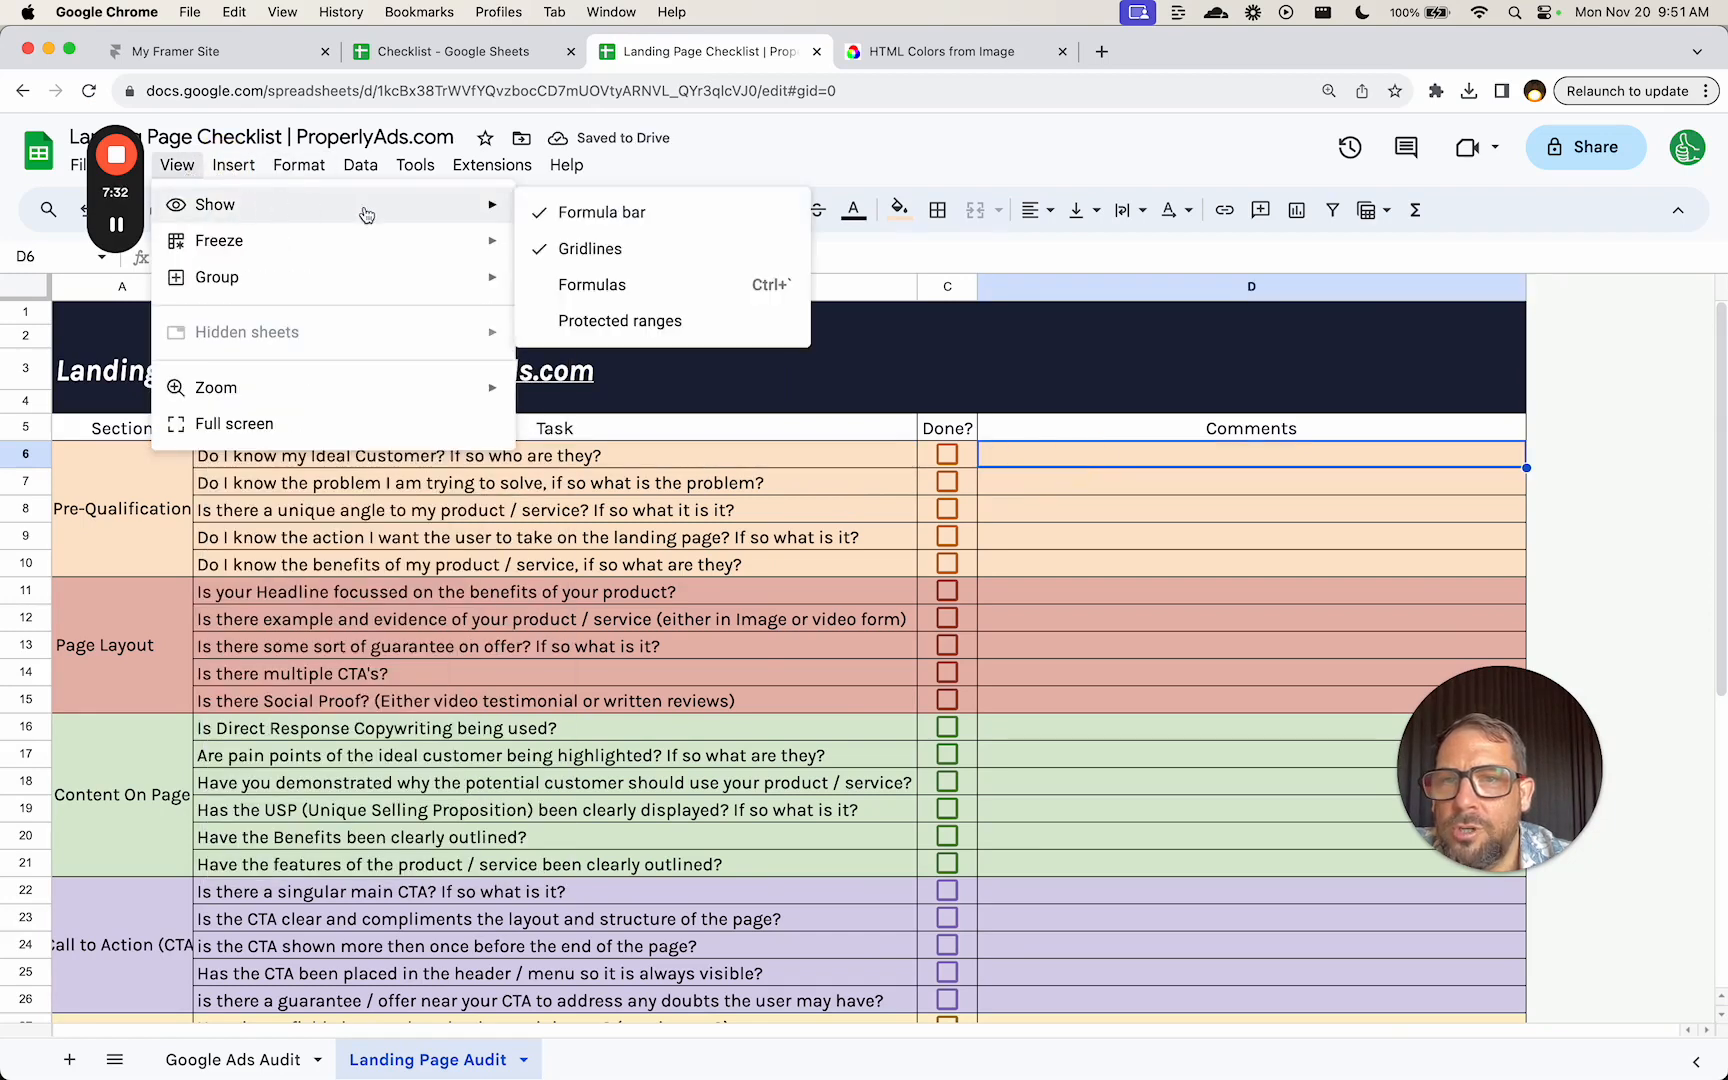
{"action": "left_click", "coordinate": [593, 252]}
- Remove all cell borders from the checklist table in A5:D40
{"action": "left_click_drag", "start_coordinate": [122, 428], "coordinate": [1250, 888]}
{"action": "left_click", "coordinate": [937, 209]}
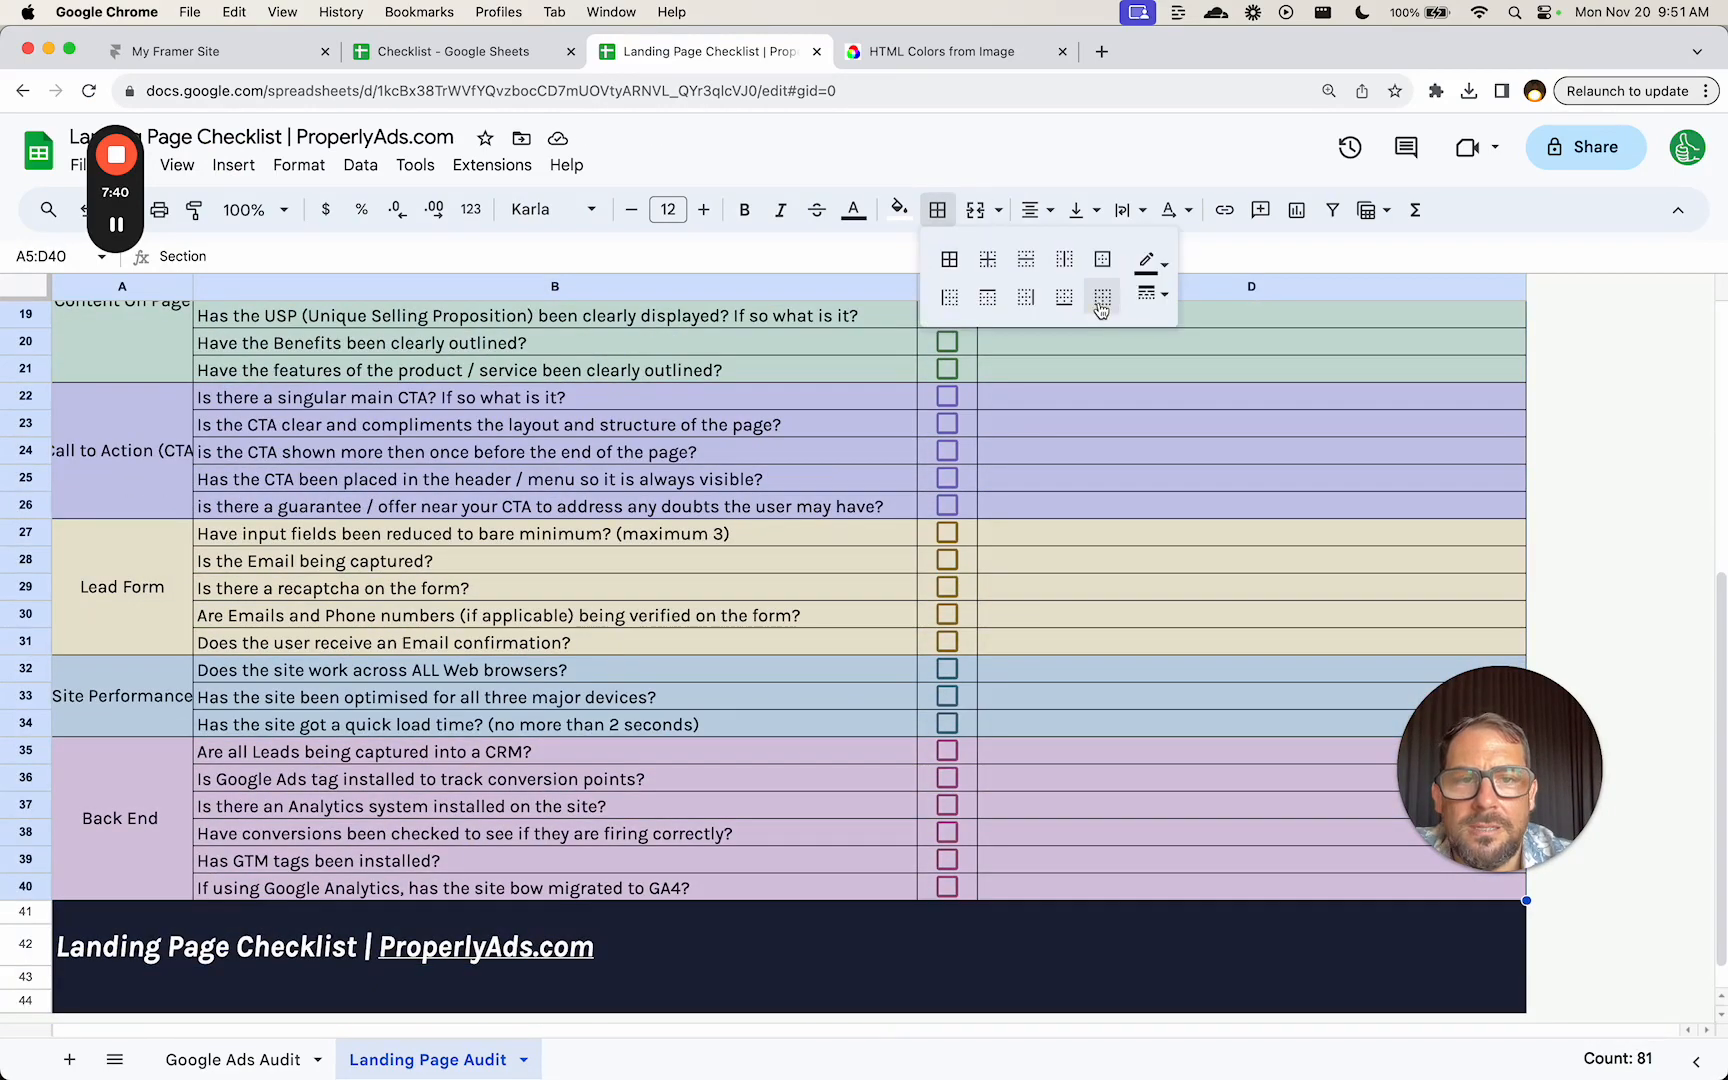
{"action": "scroll", "coordinate": [1098, 531], "scroll_direction": "up", "scroll_amount": 10}
{"action": "left_click", "coordinate": [370, 457]}
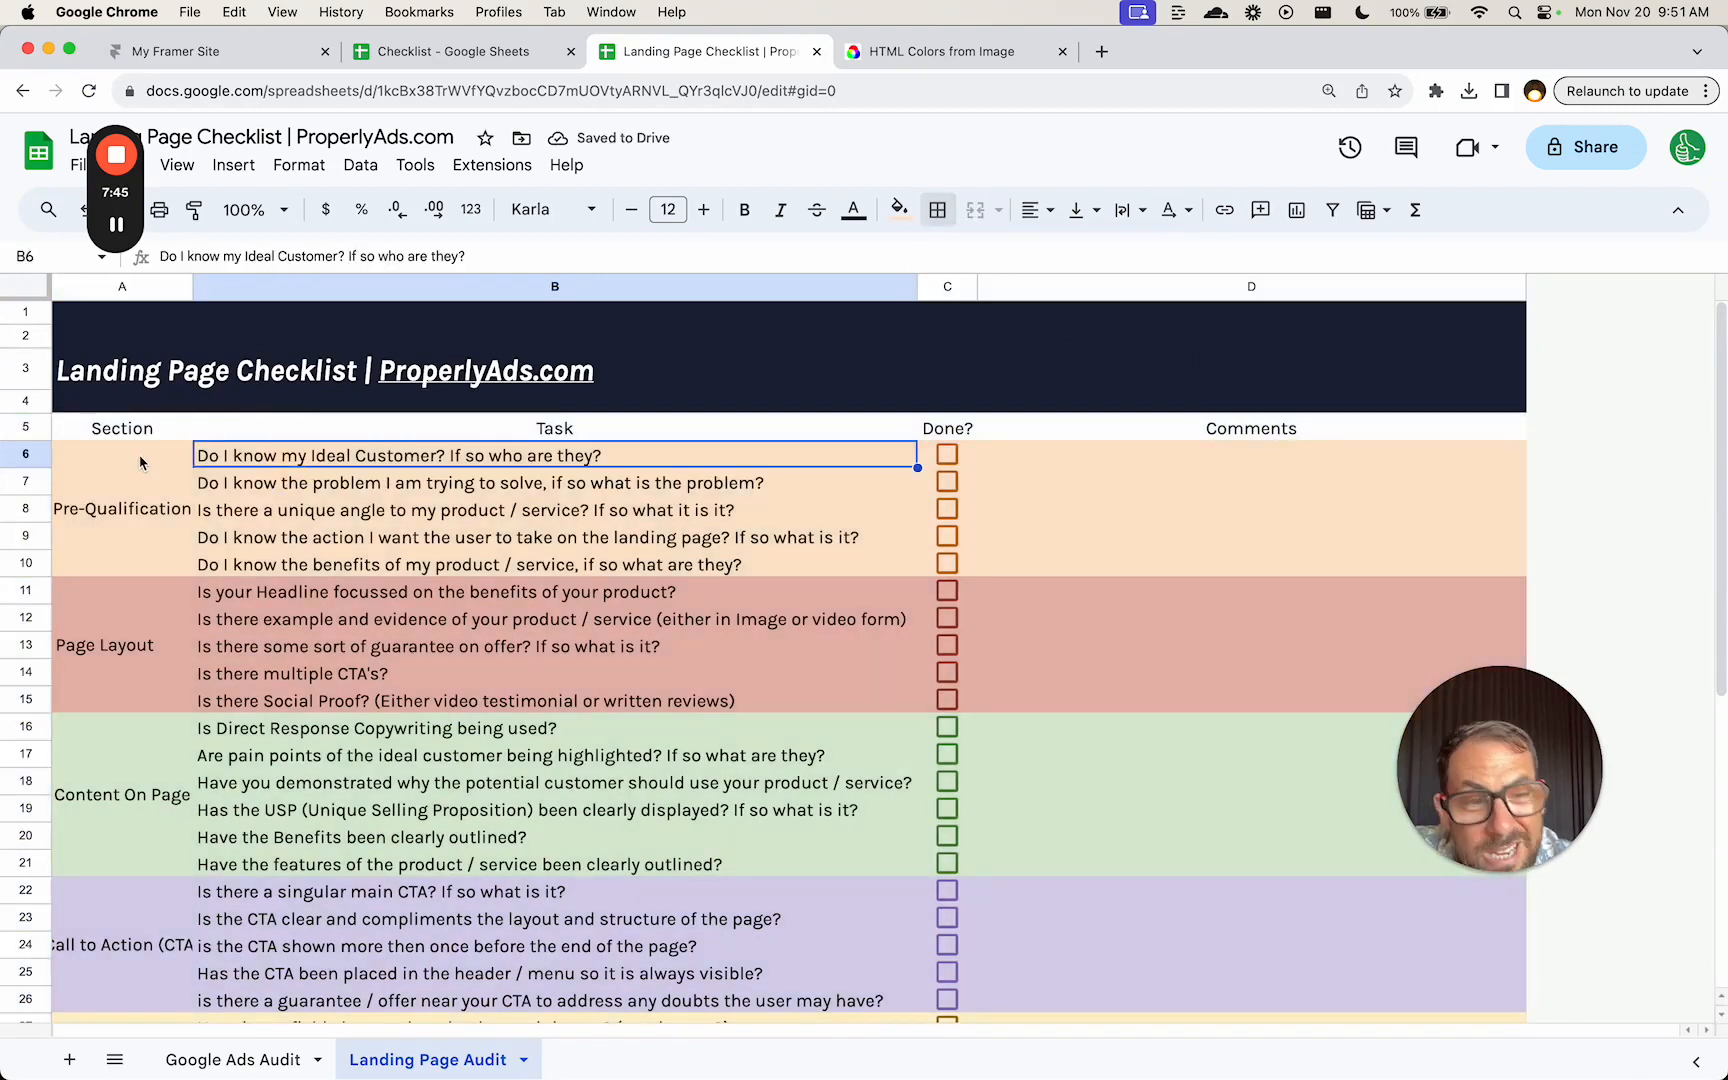
- Rotate the section labels in A6:A40 to read vertically upward
{"action": "left_click_drag", "start_coordinate": [171, 478], "coordinate": [141, 540]}
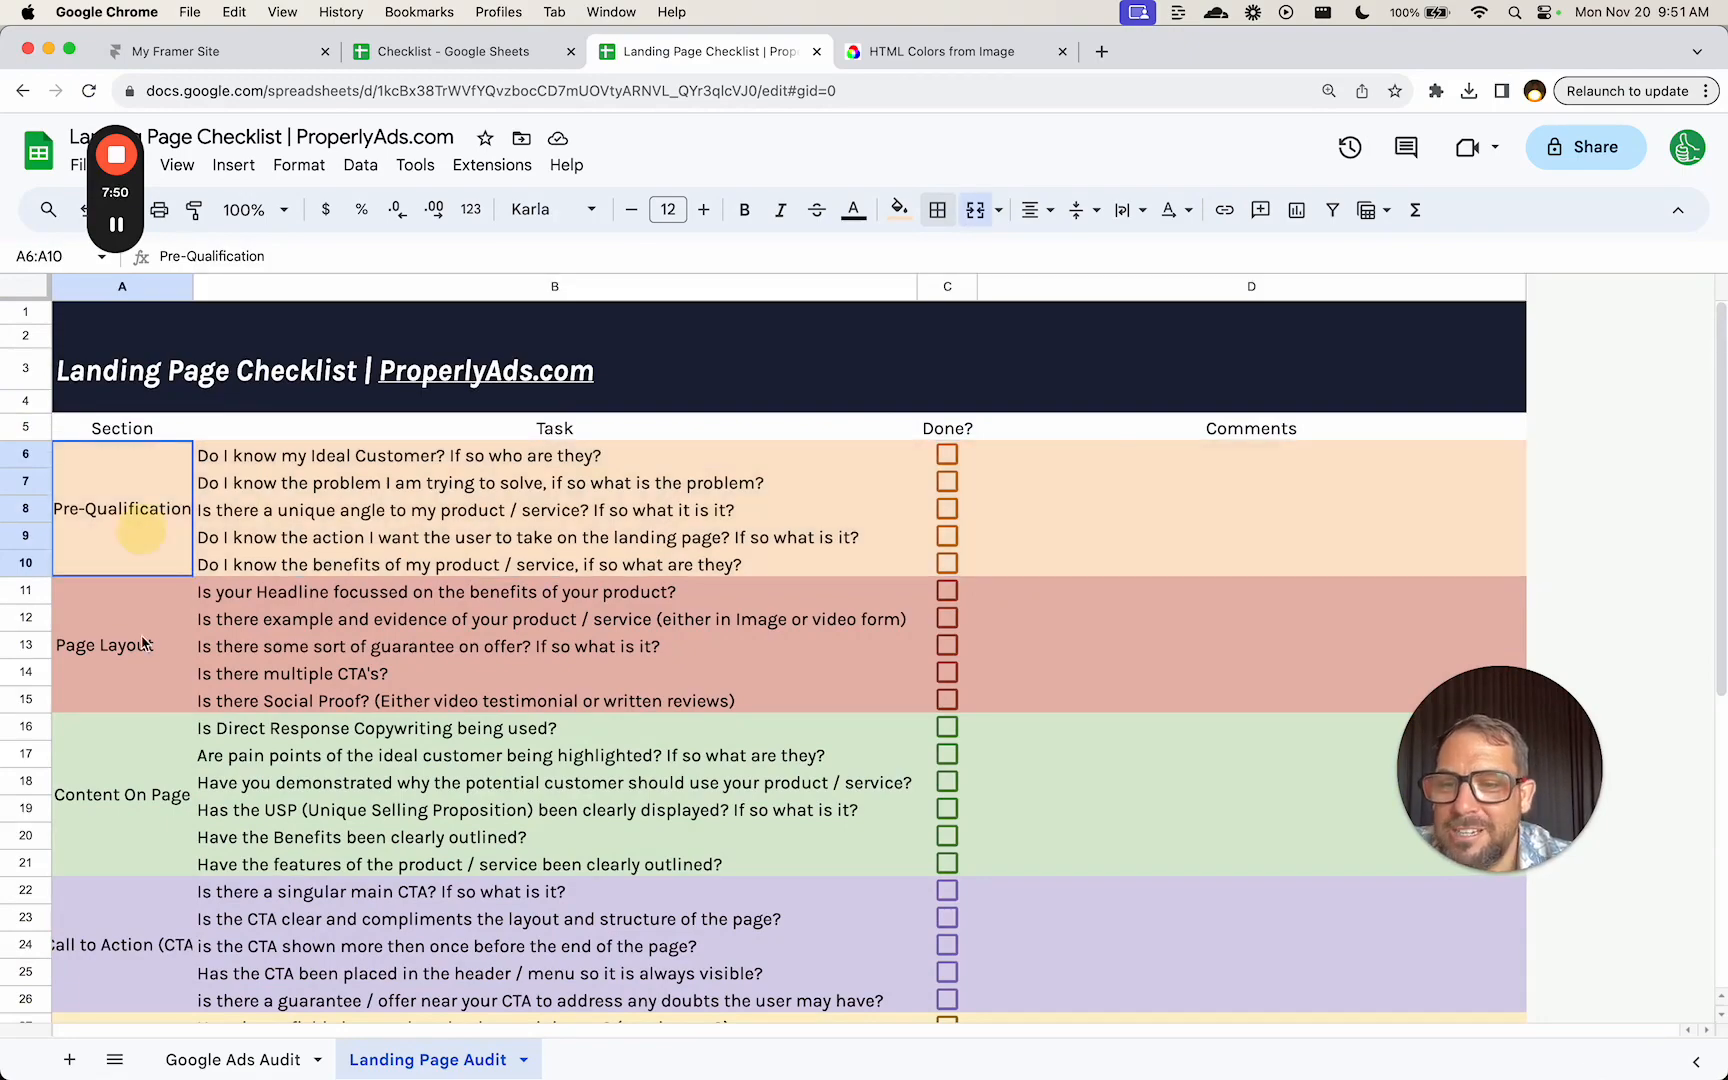
{"action": "left_click_drag", "start_coordinate": [143, 643], "coordinate": [139, 820]}
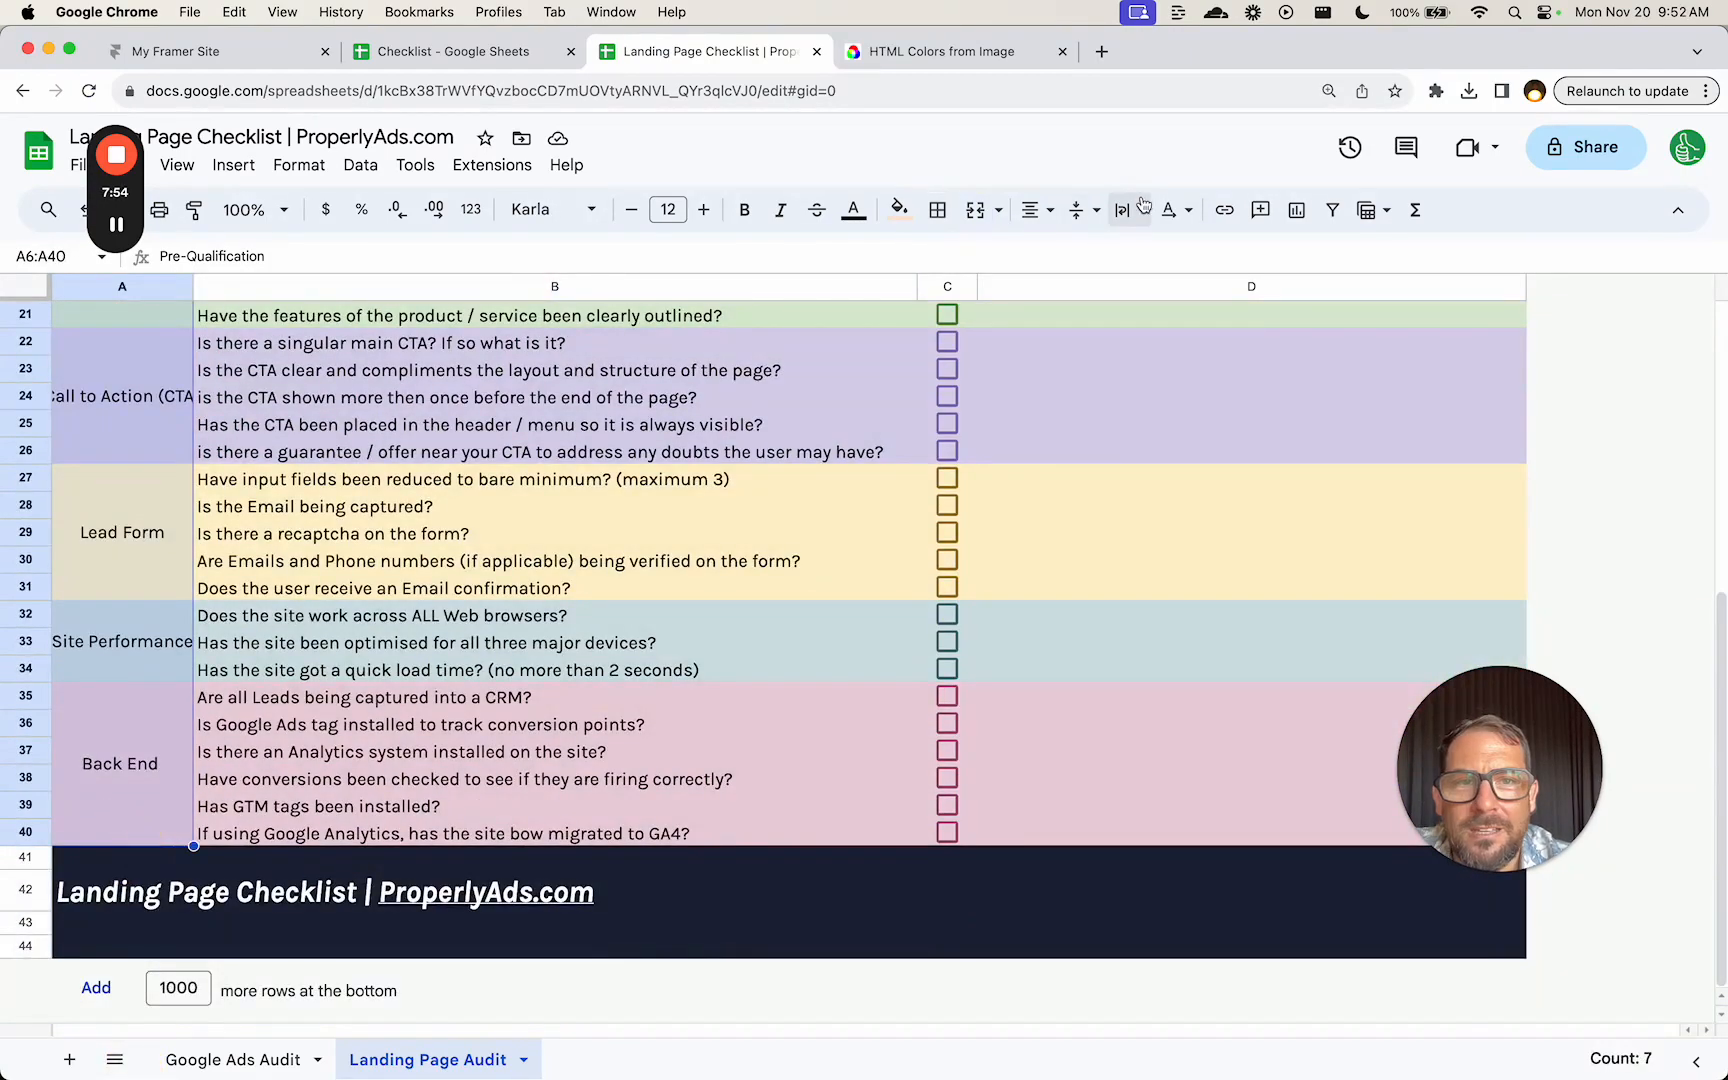
{"action": "left_click", "coordinate": [1176, 210]}
{"action": "left_click", "coordinate": [1319, 258]}
{"action": "scroll", "coordinate": [207, 520], "scroll_direction": "up", "scroll_amount": 10}
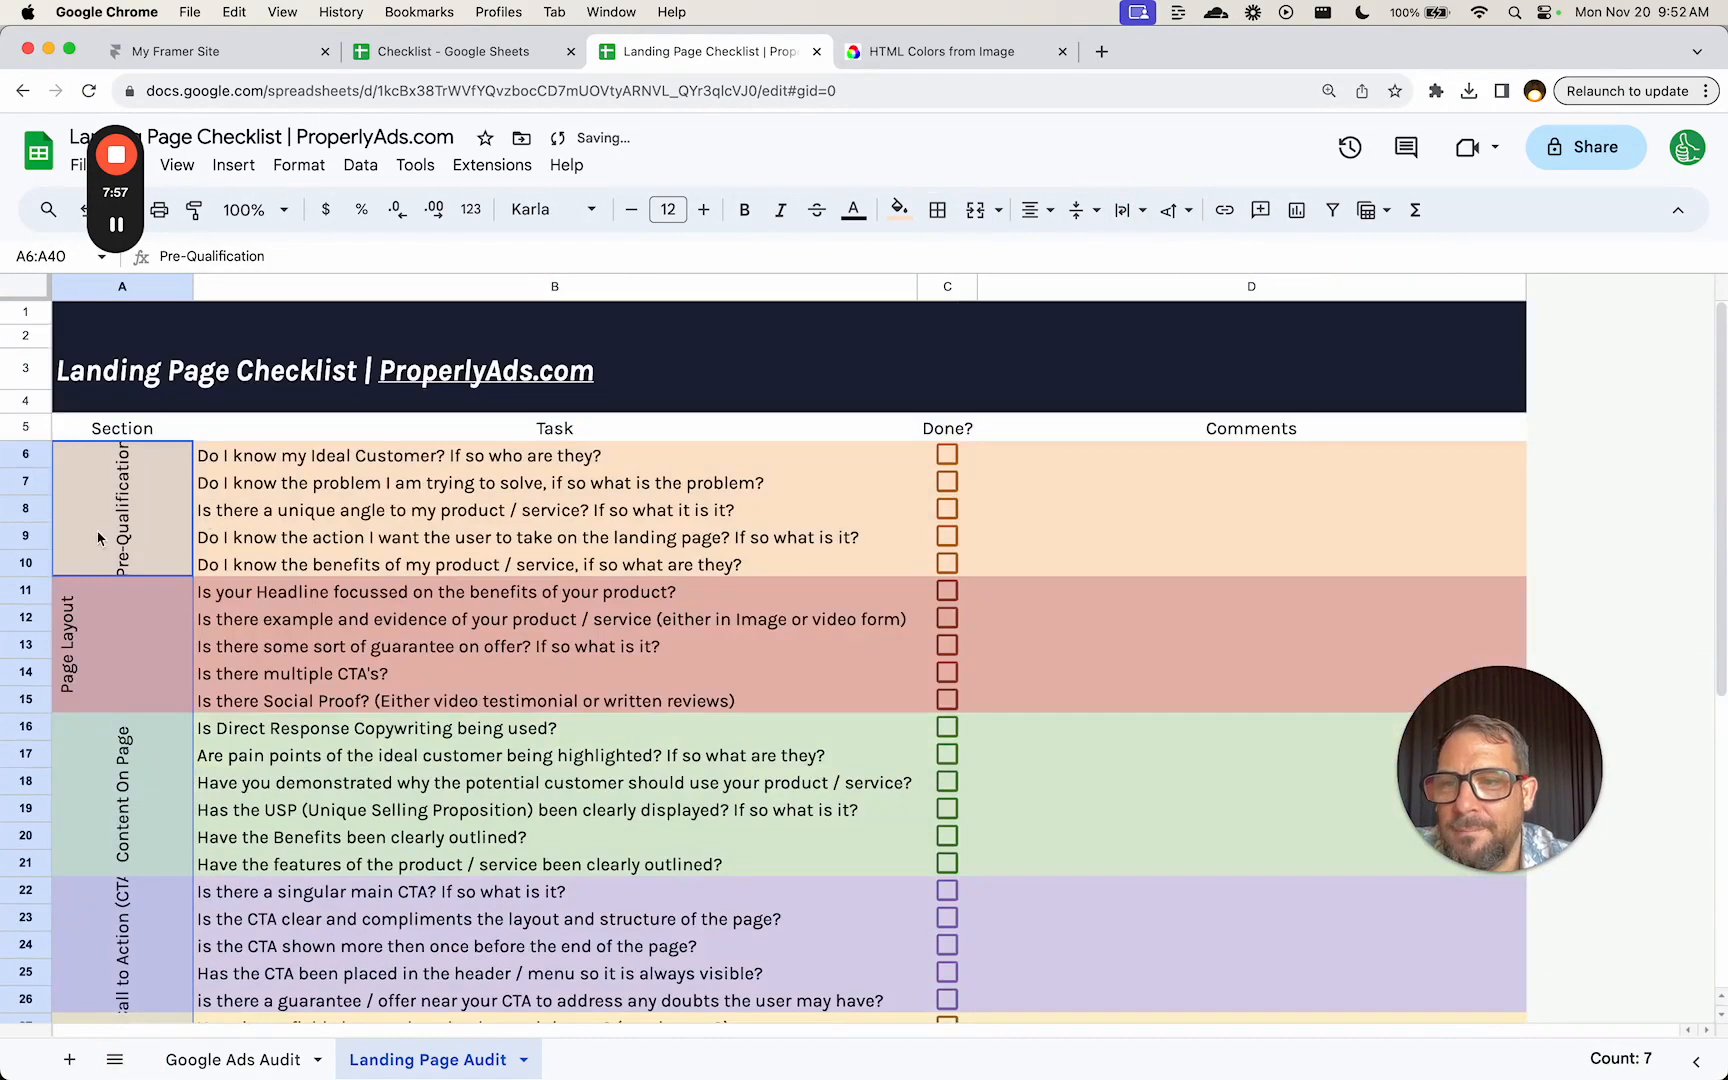
- Increase the height of the Pre-Qualification rows 6 to 10 to about 38 pixels each
{"action": "left_click", "coordinate": [67, 538]}
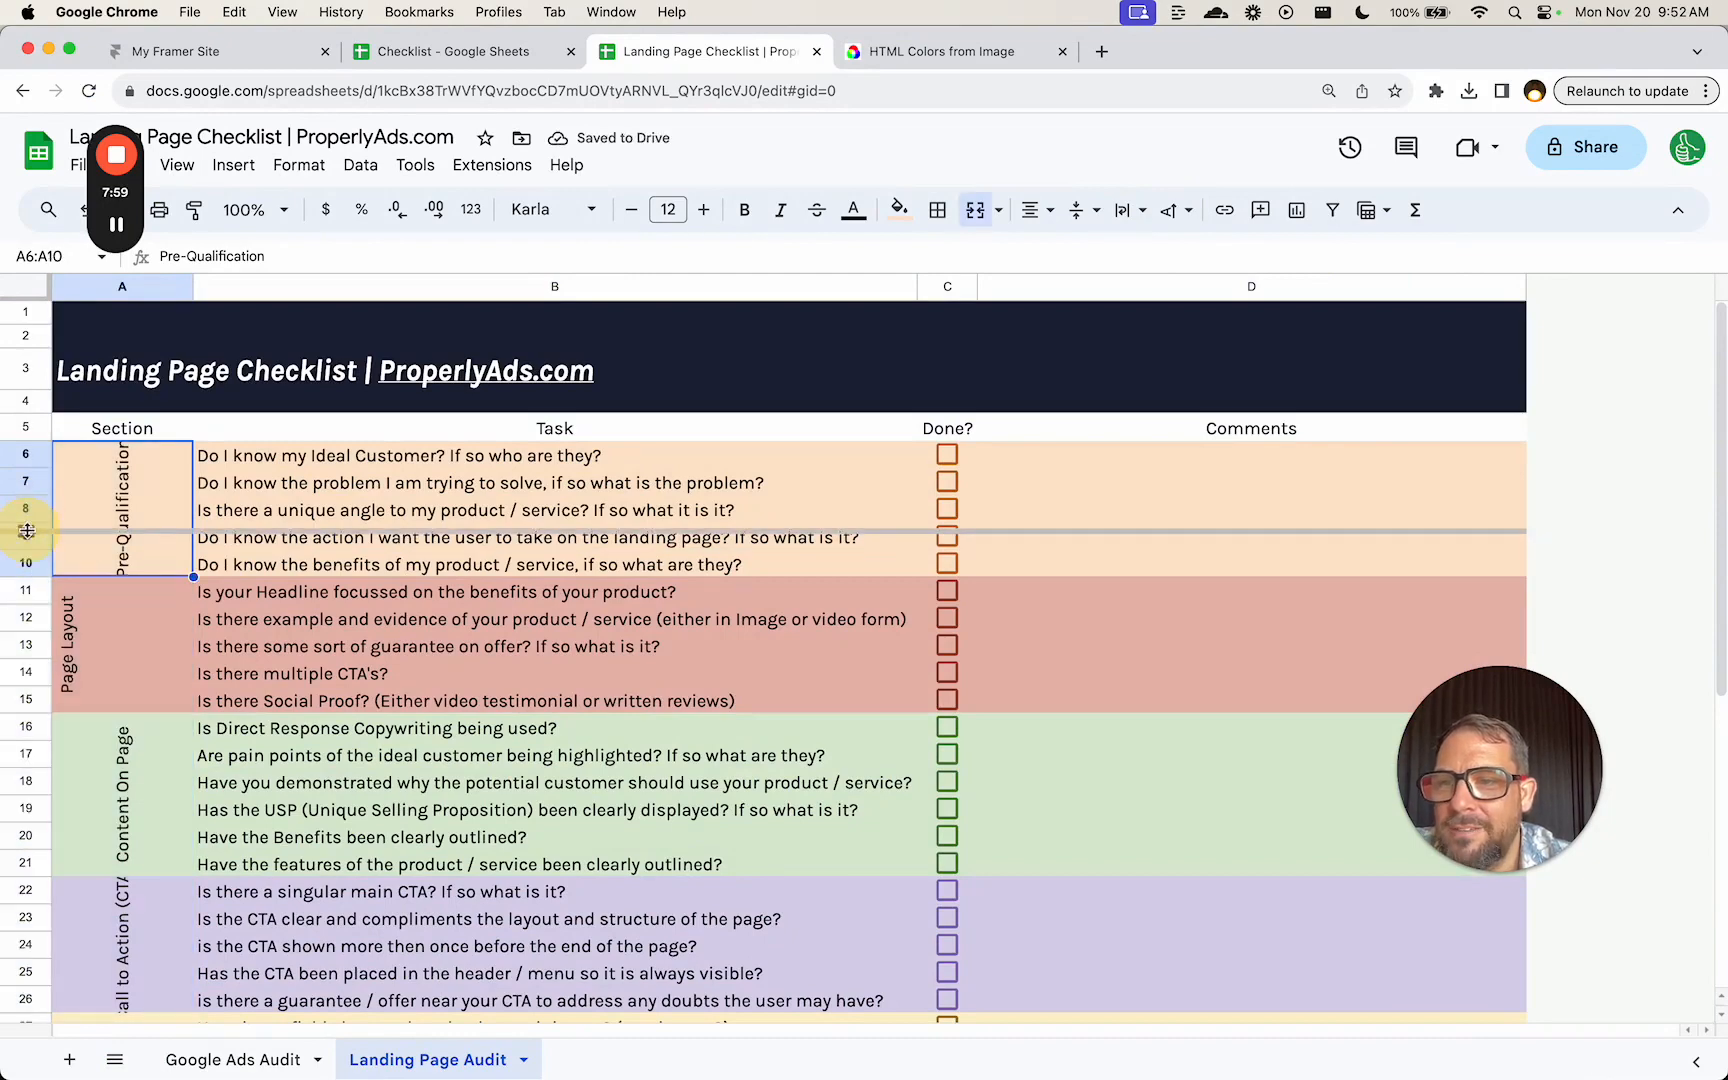
{"action": "left_click", "coordinate": [25, 567]}
{"action": "left_click", "coordinate": [23, 462], "text": "shift"}
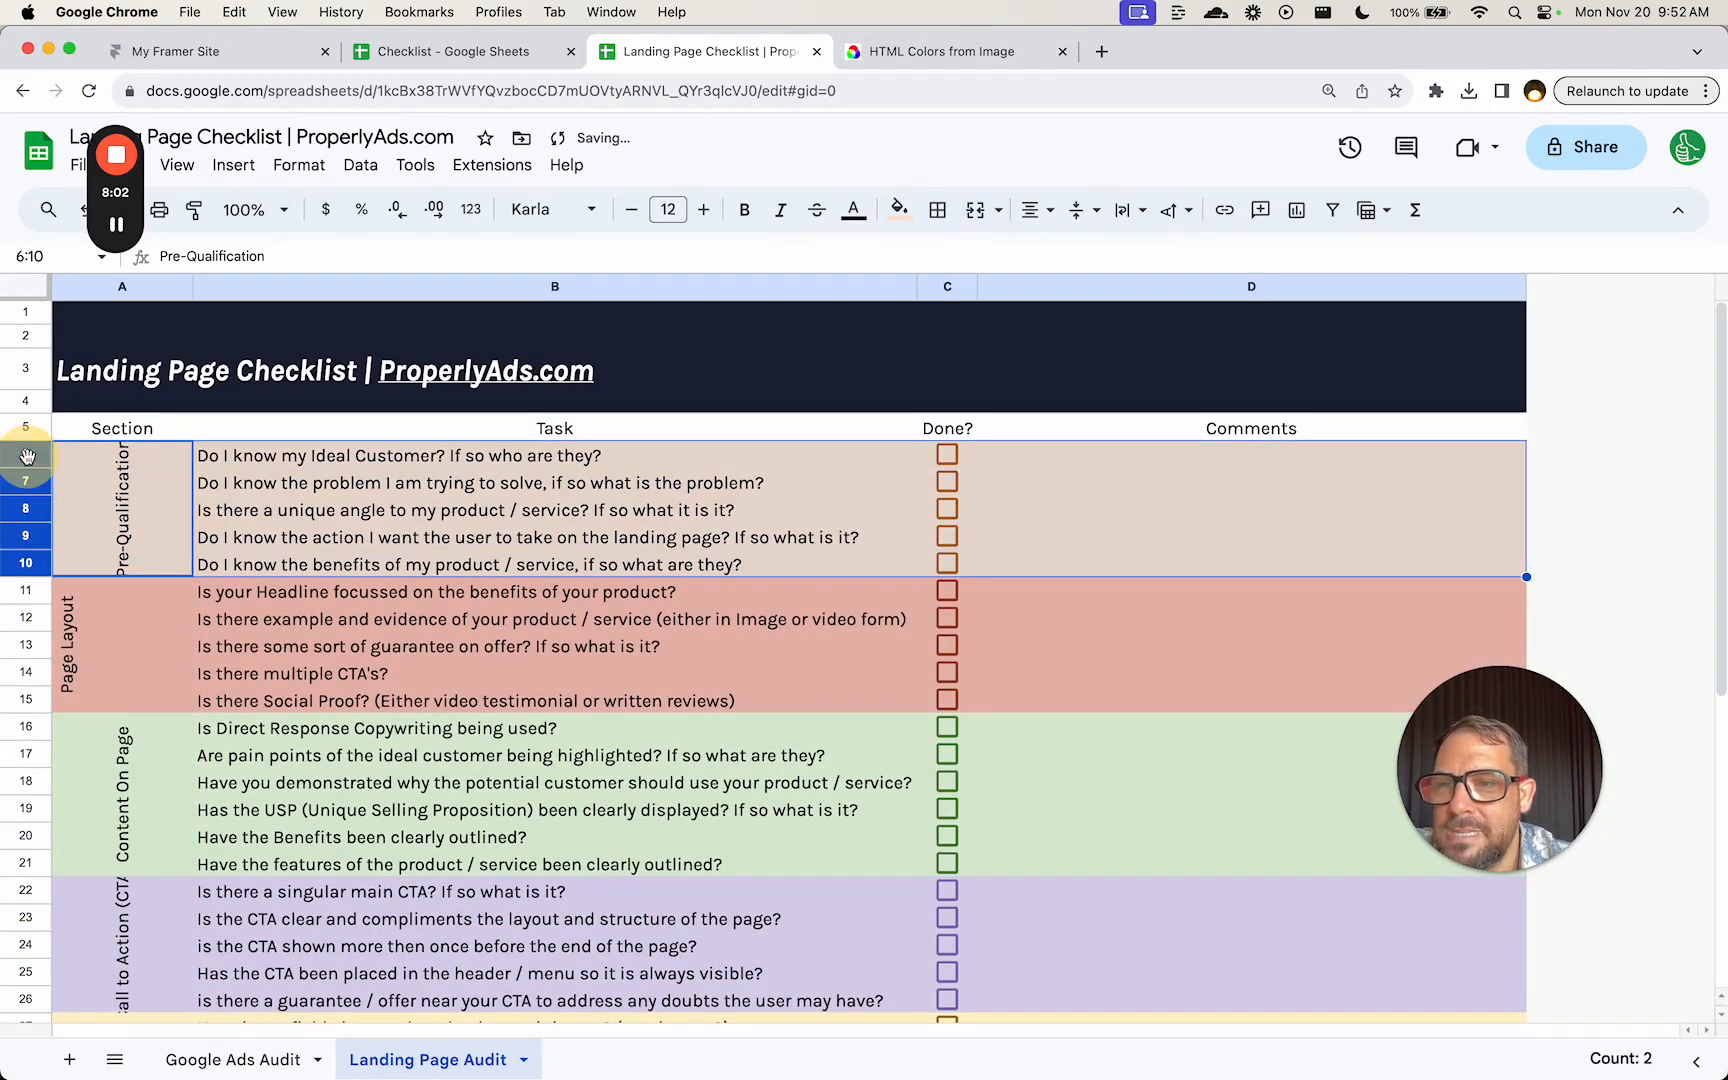
{"action": "left_click_drag", "start_coordinate": [25, 579], "coordinate": [47, 614]}
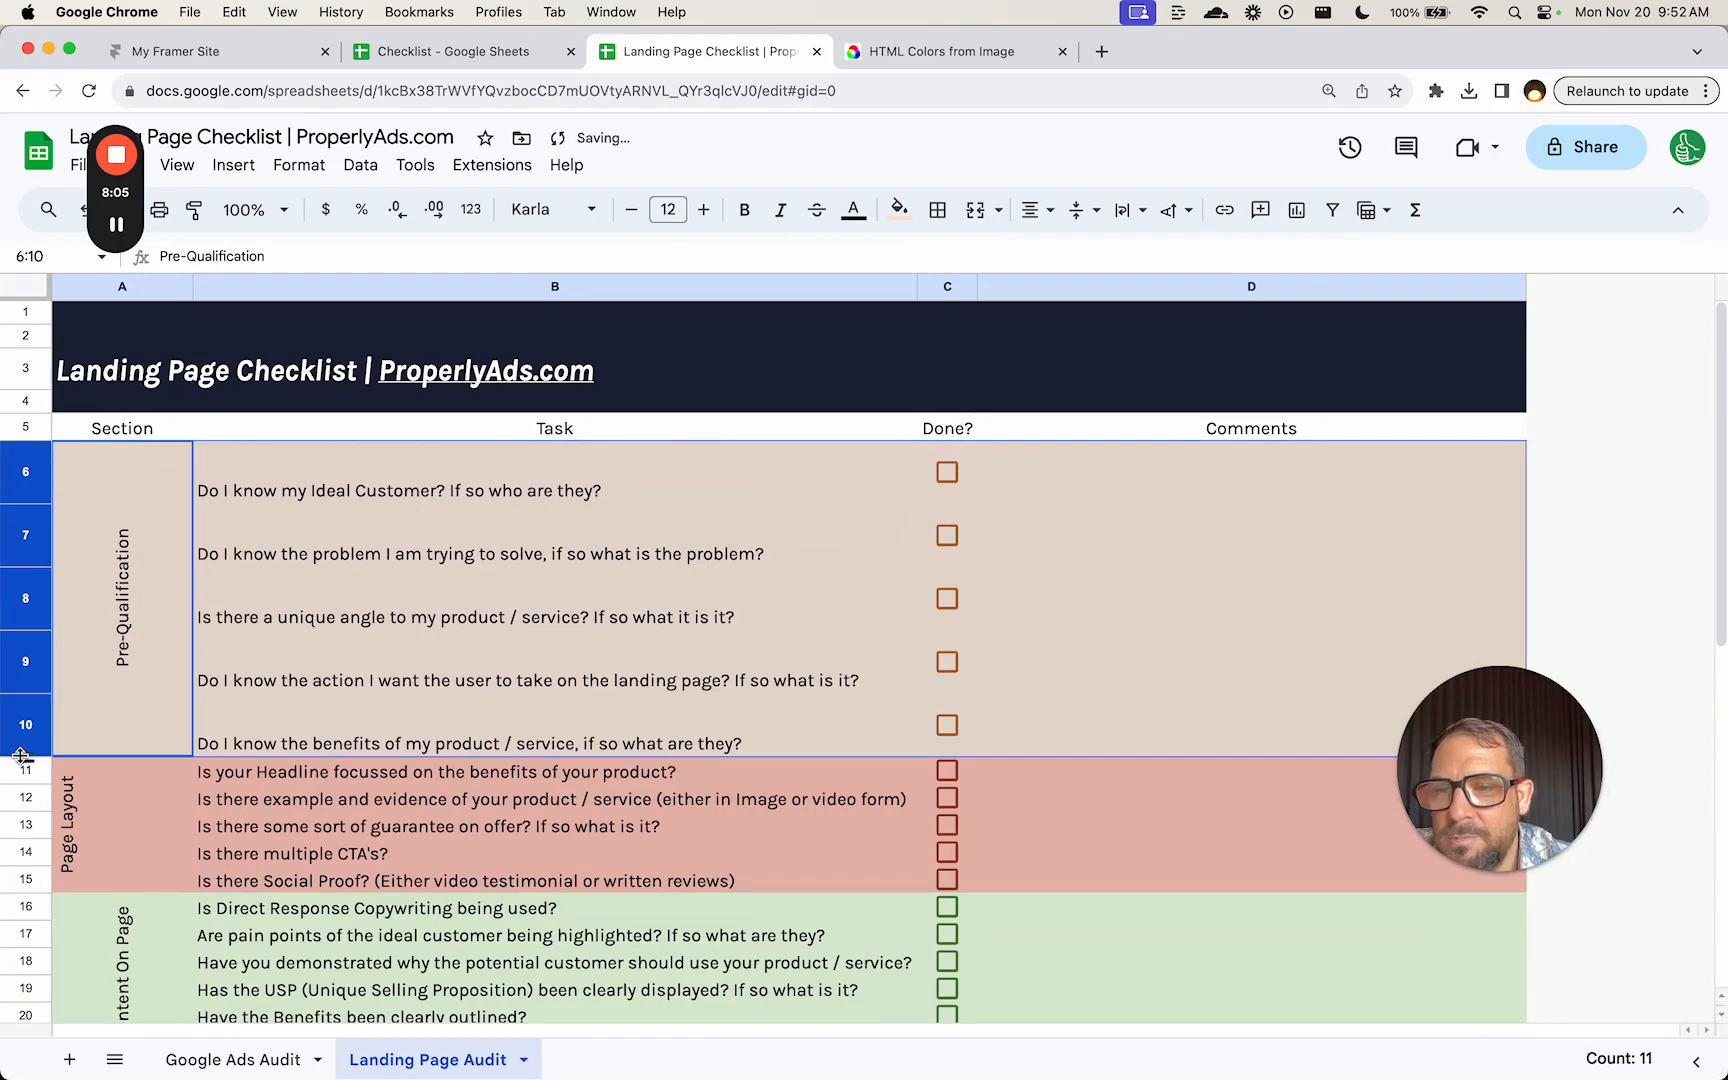
{"action": "left_click_drag", "start_coordinate": [21, 757], "coordinate": [25, 737]}
- Check the exact pixel height of row 6 in its resize settings
{"action": "left_click_drag", "start_coordinate": [28, 670], "coordinate": [27, 779]}
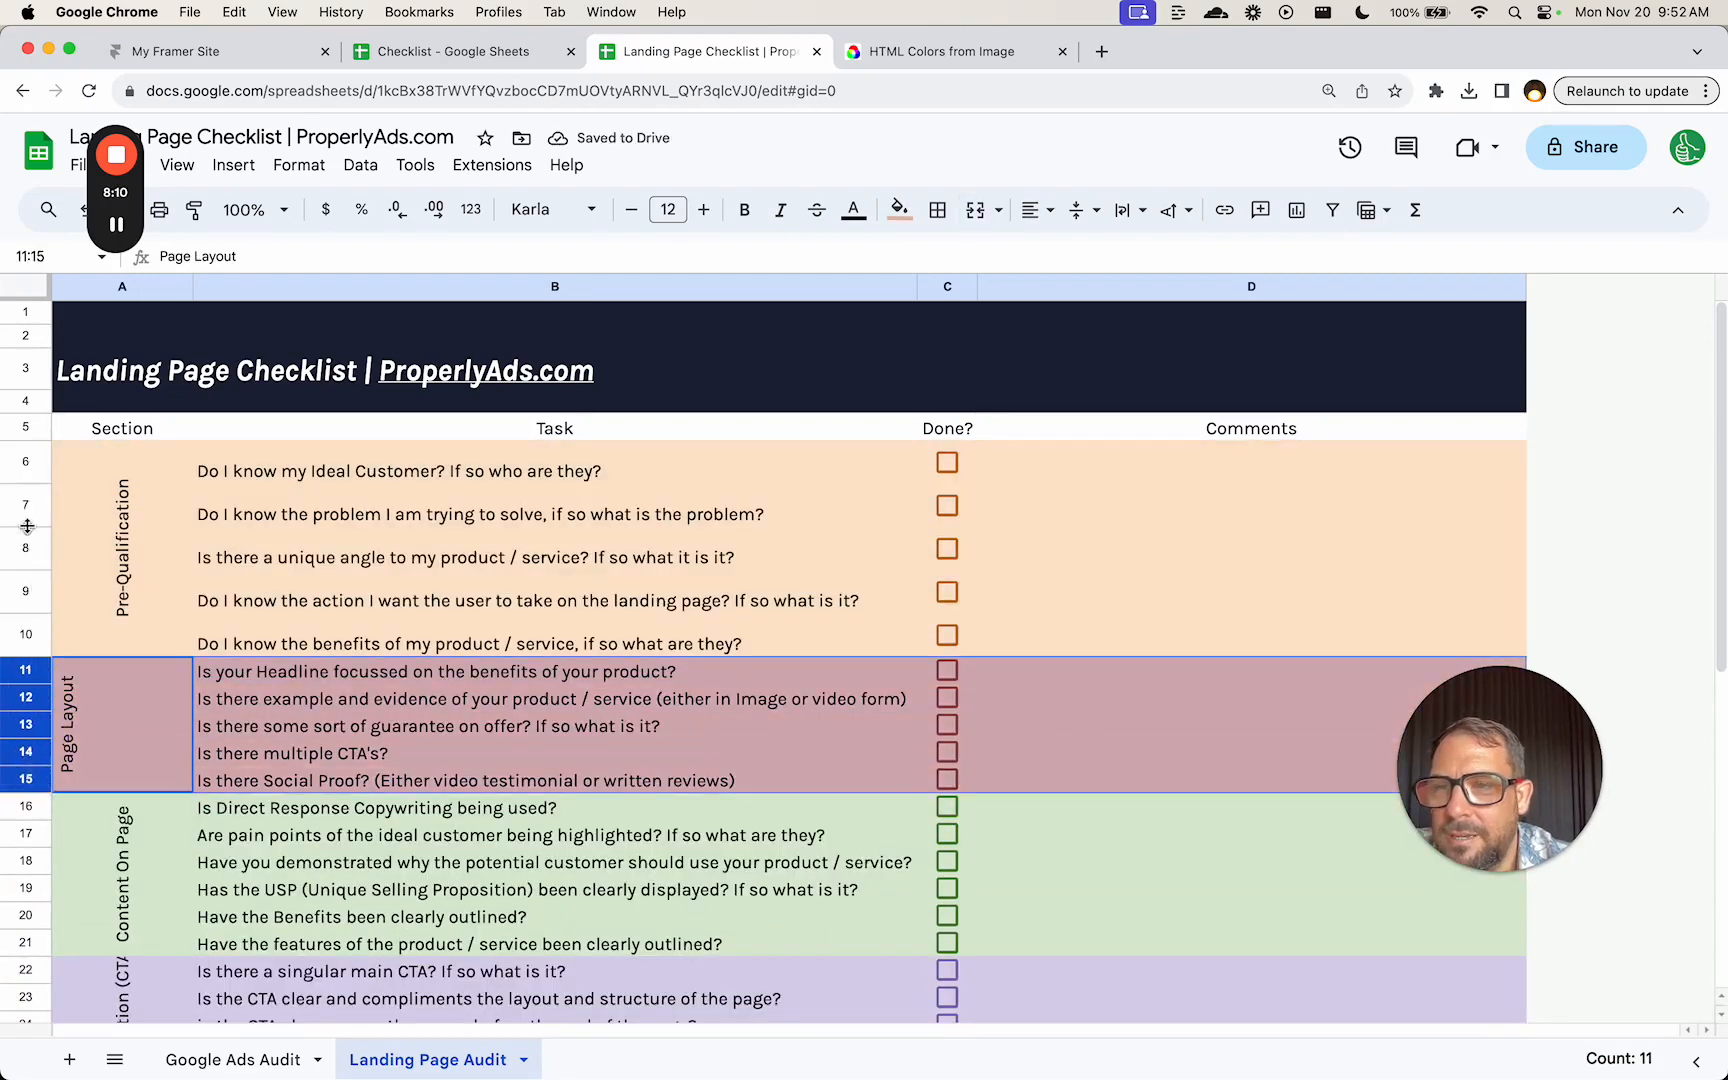
{"action": "right_click", "coordinate": [31, 472]}
{"action": "left_click", "coordinate": [110, 833]}
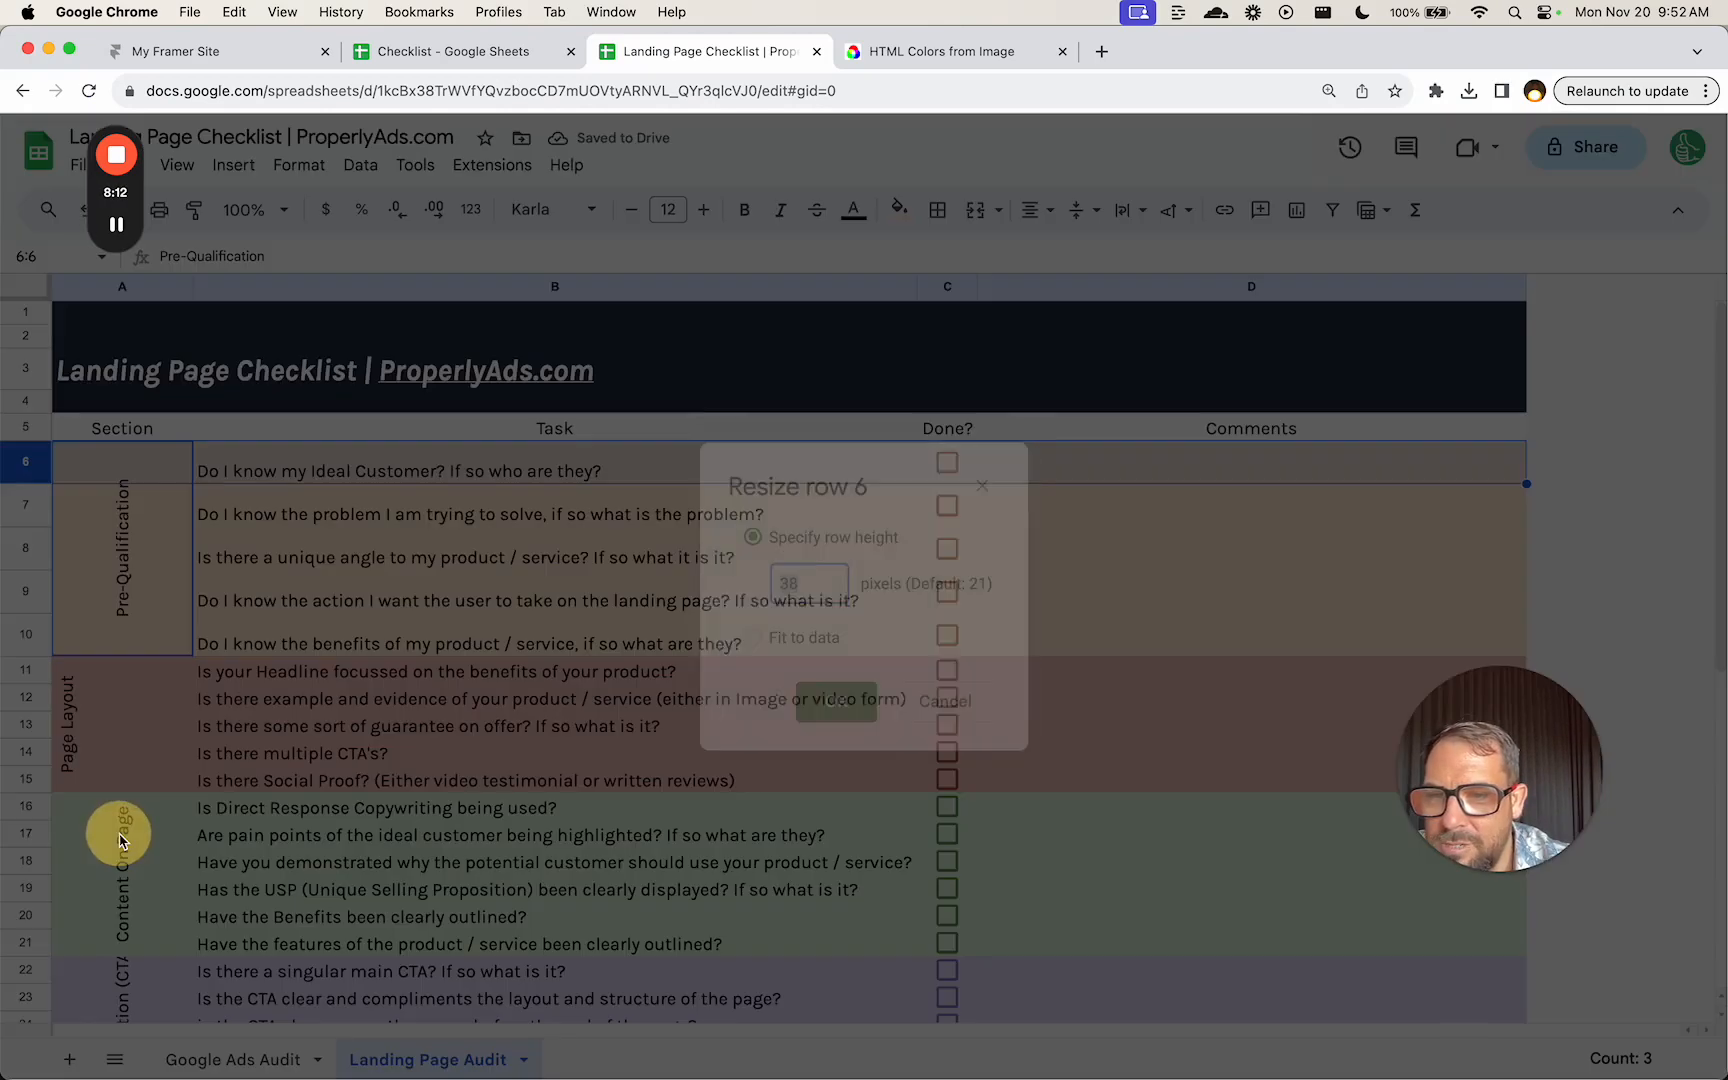
{"action": "key", "text": "Return"}
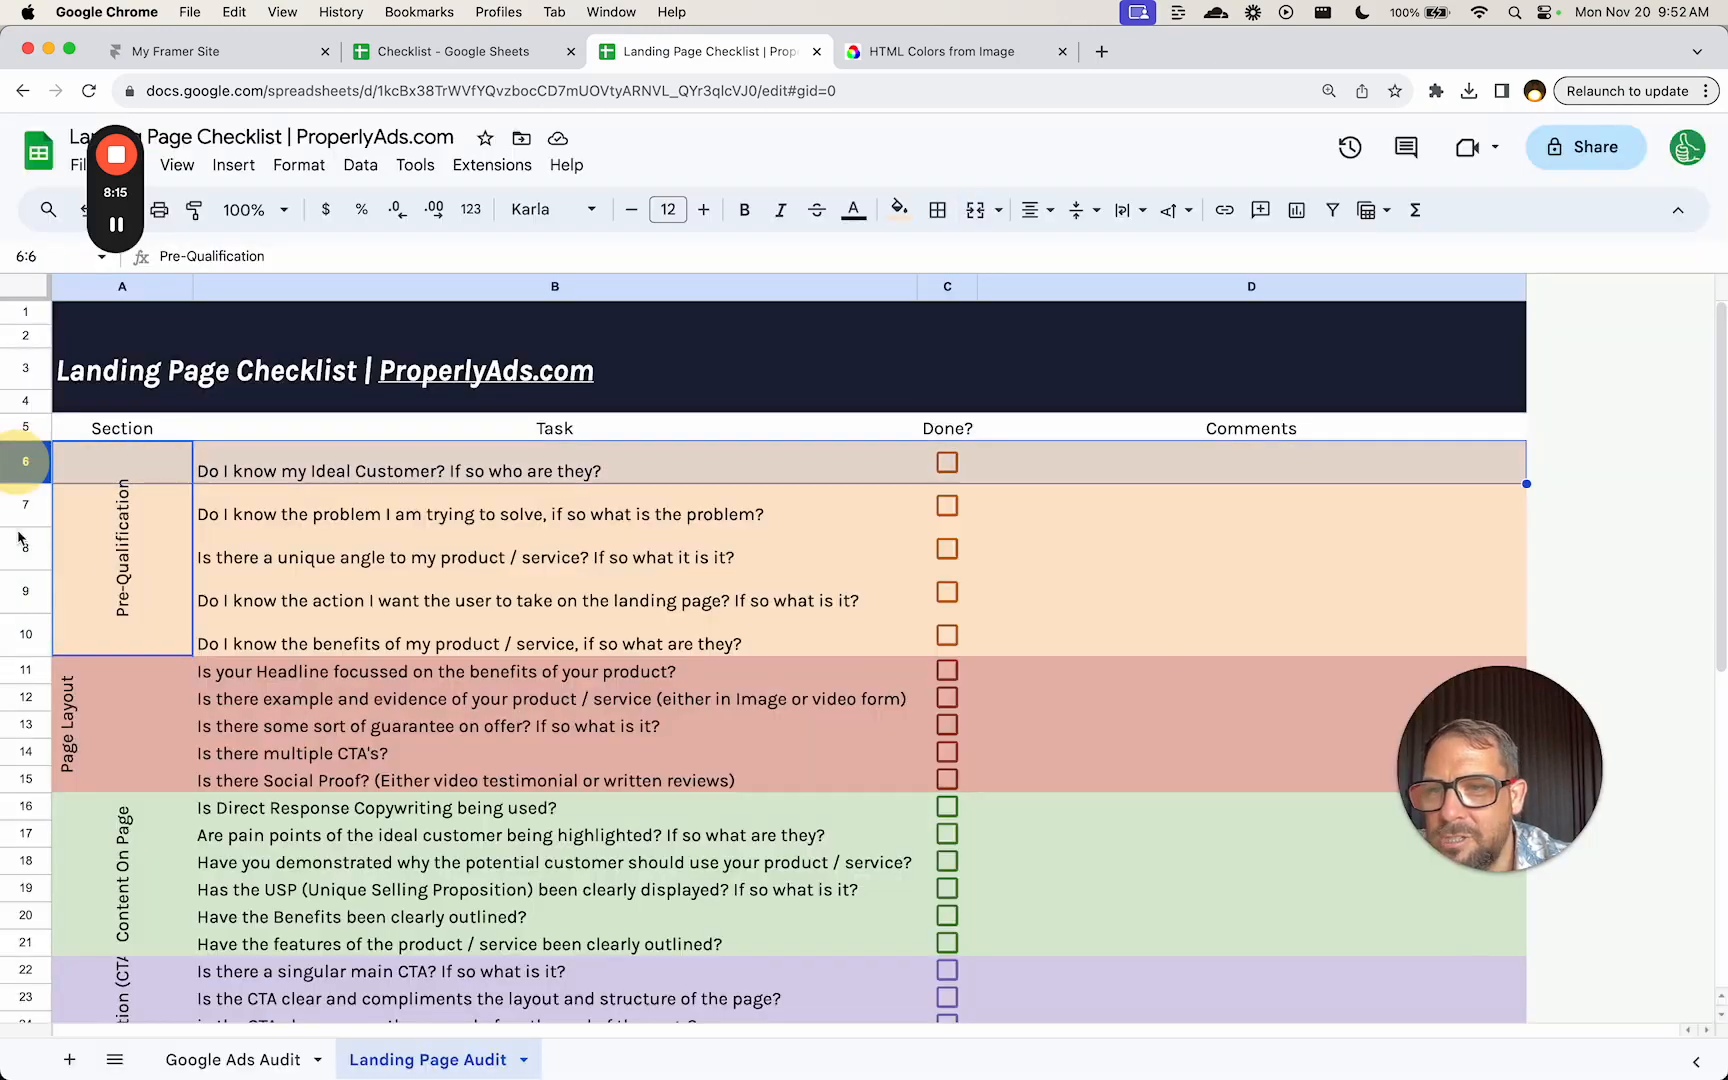
- Set the height of rows 6 to 40 to 35 pixels
{"action": "scroll", "coordinate": [22, 820], "scroll_direction": "down", "scroll_amount": 10}
{"action": "left_click", "coordinate": [24, 831], "text": "shift"}
{"action": "right_click", "coordinate": [24, 831]}
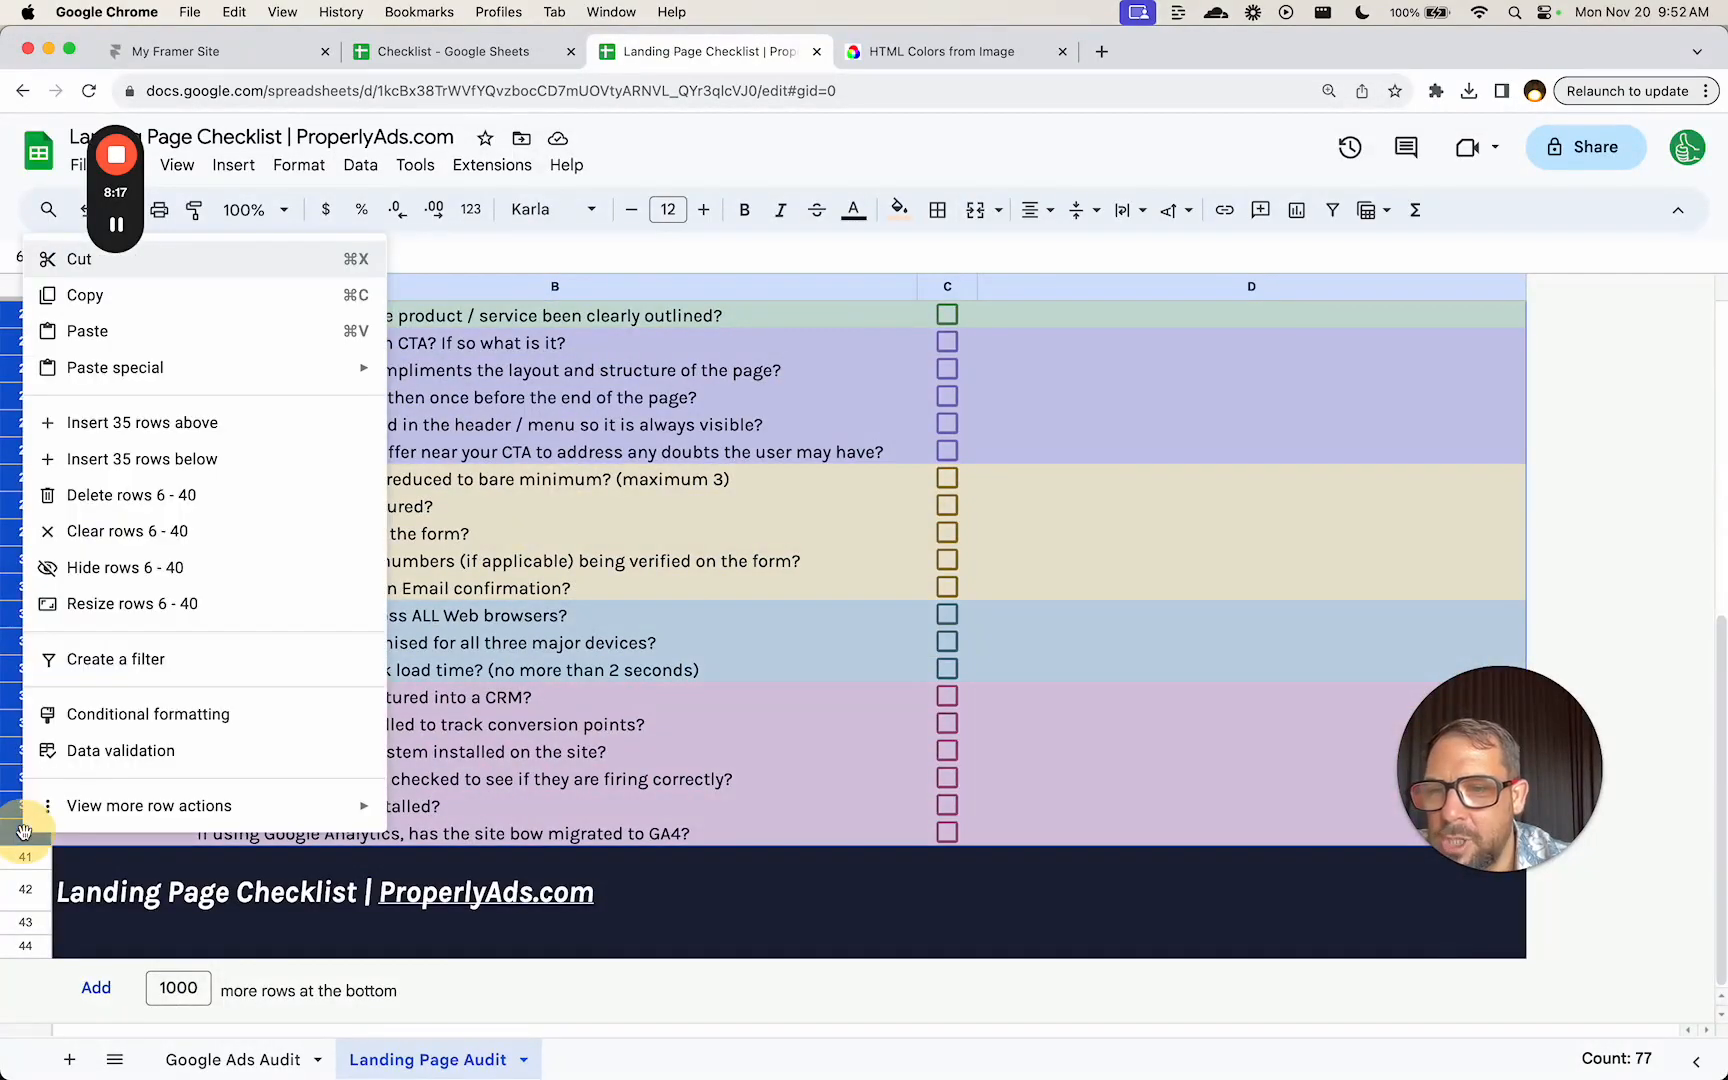
{"action": "left_click", "coordinate": [170, 607]}
{"action": "left_click_drag", "start_coordinate": [804, 583], "coordinate": [636, 574]}
{"action": "type", "text": "35"}
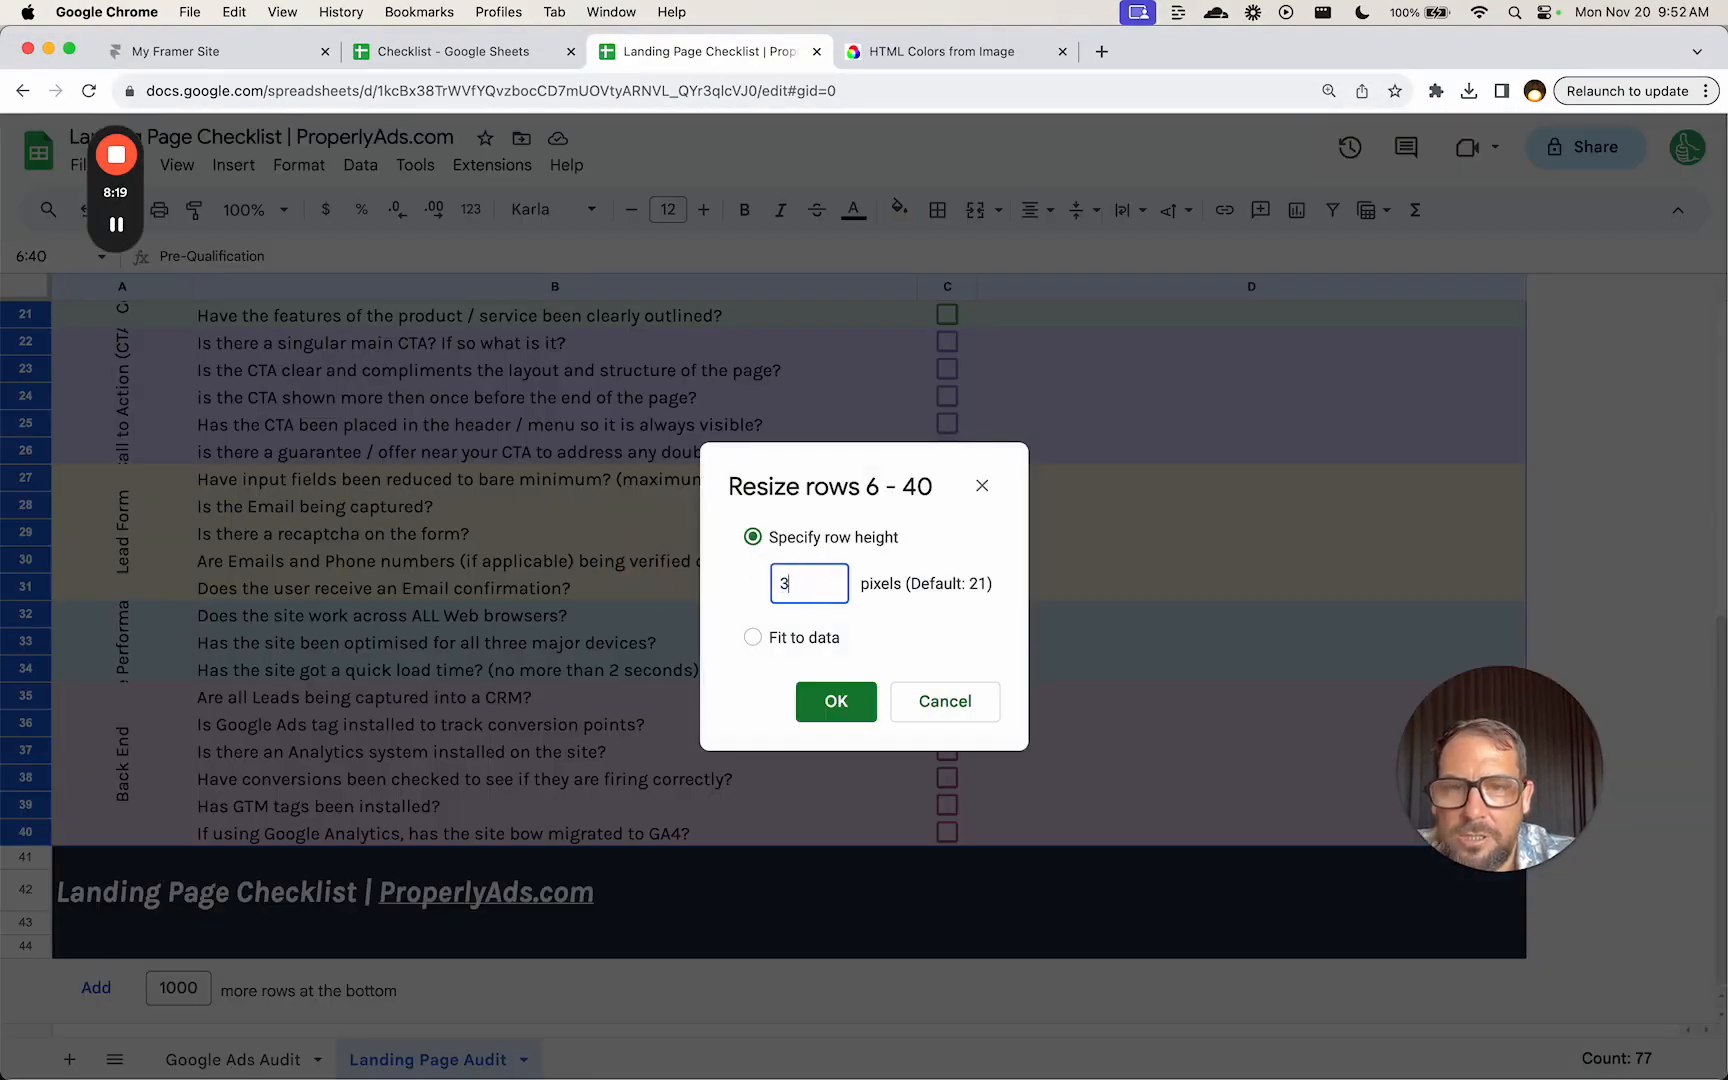
{"action": "key", "text": "Return"}
{"action": "scroll", "coordinate": [886, 627], "scroll_direction": "up", "scroll_amount": 10}
{"action": "left_click", "coordinate": [240, 467]}
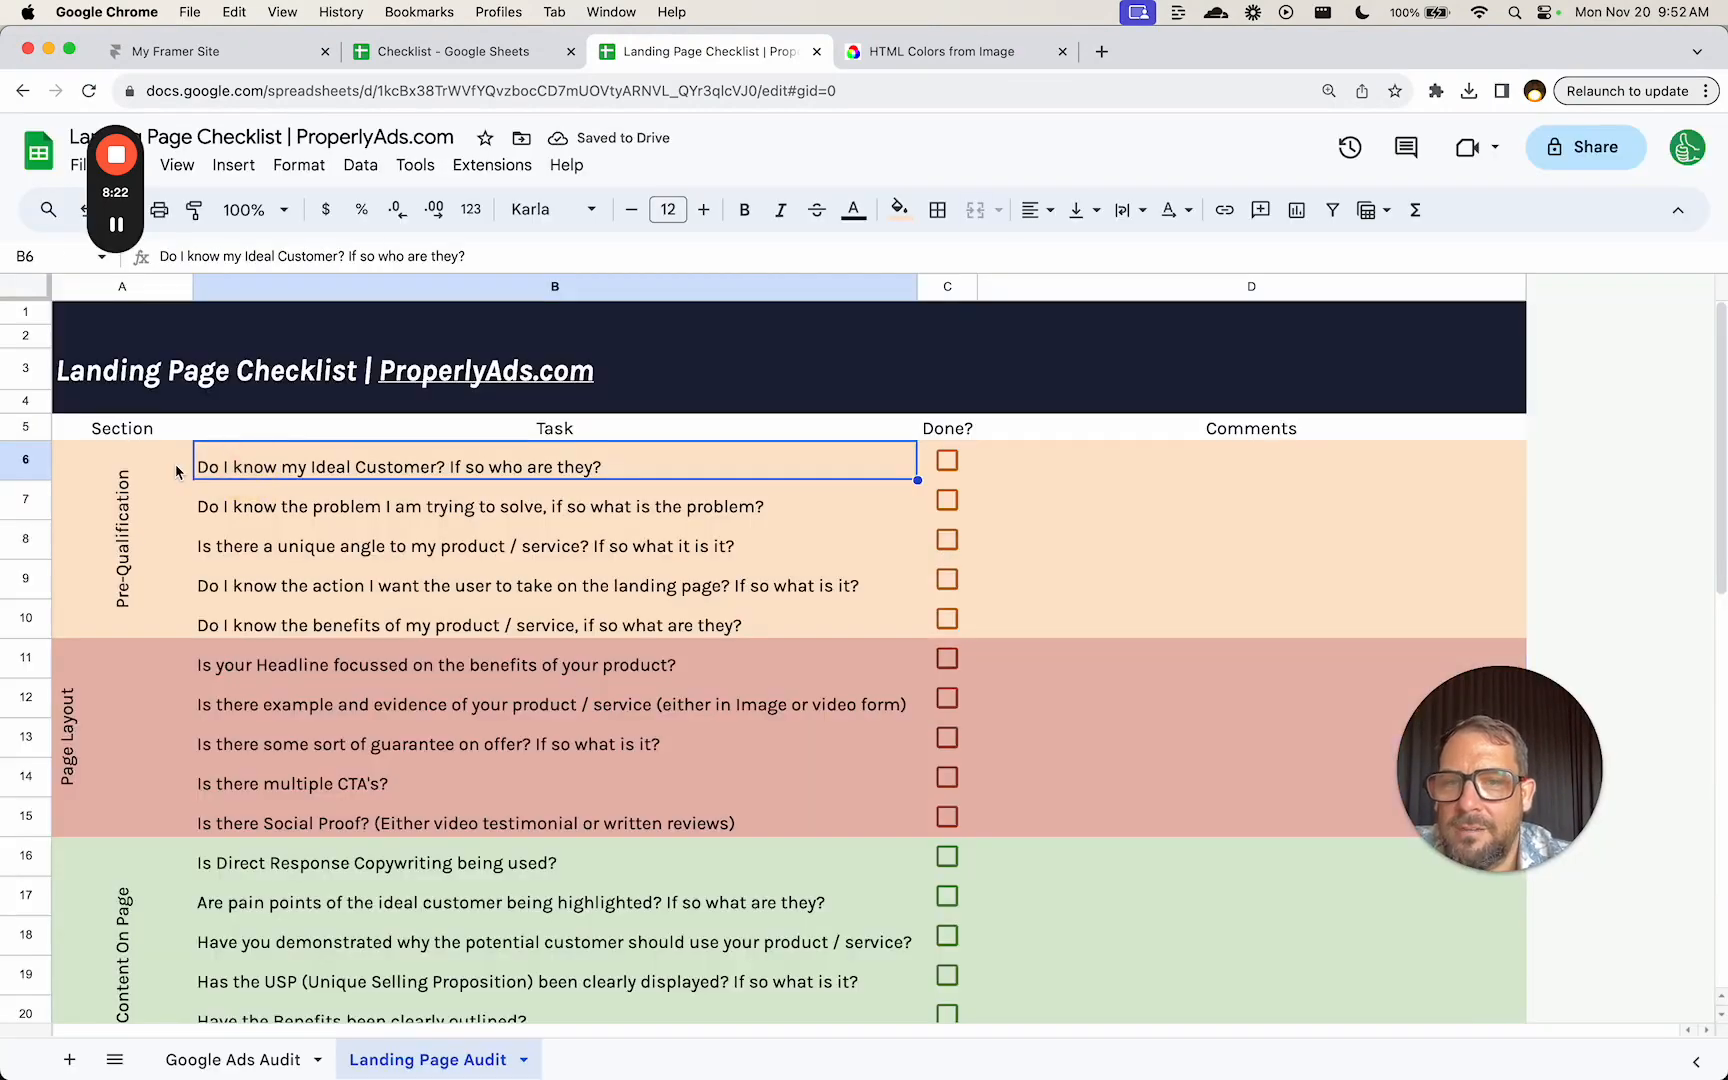
- Vertically align the contents of A6:D26 to the middle of their cells
{"action": "left_click_drag", "start_coordinate": [176, 471], "coordinate": [1250, 1030]}
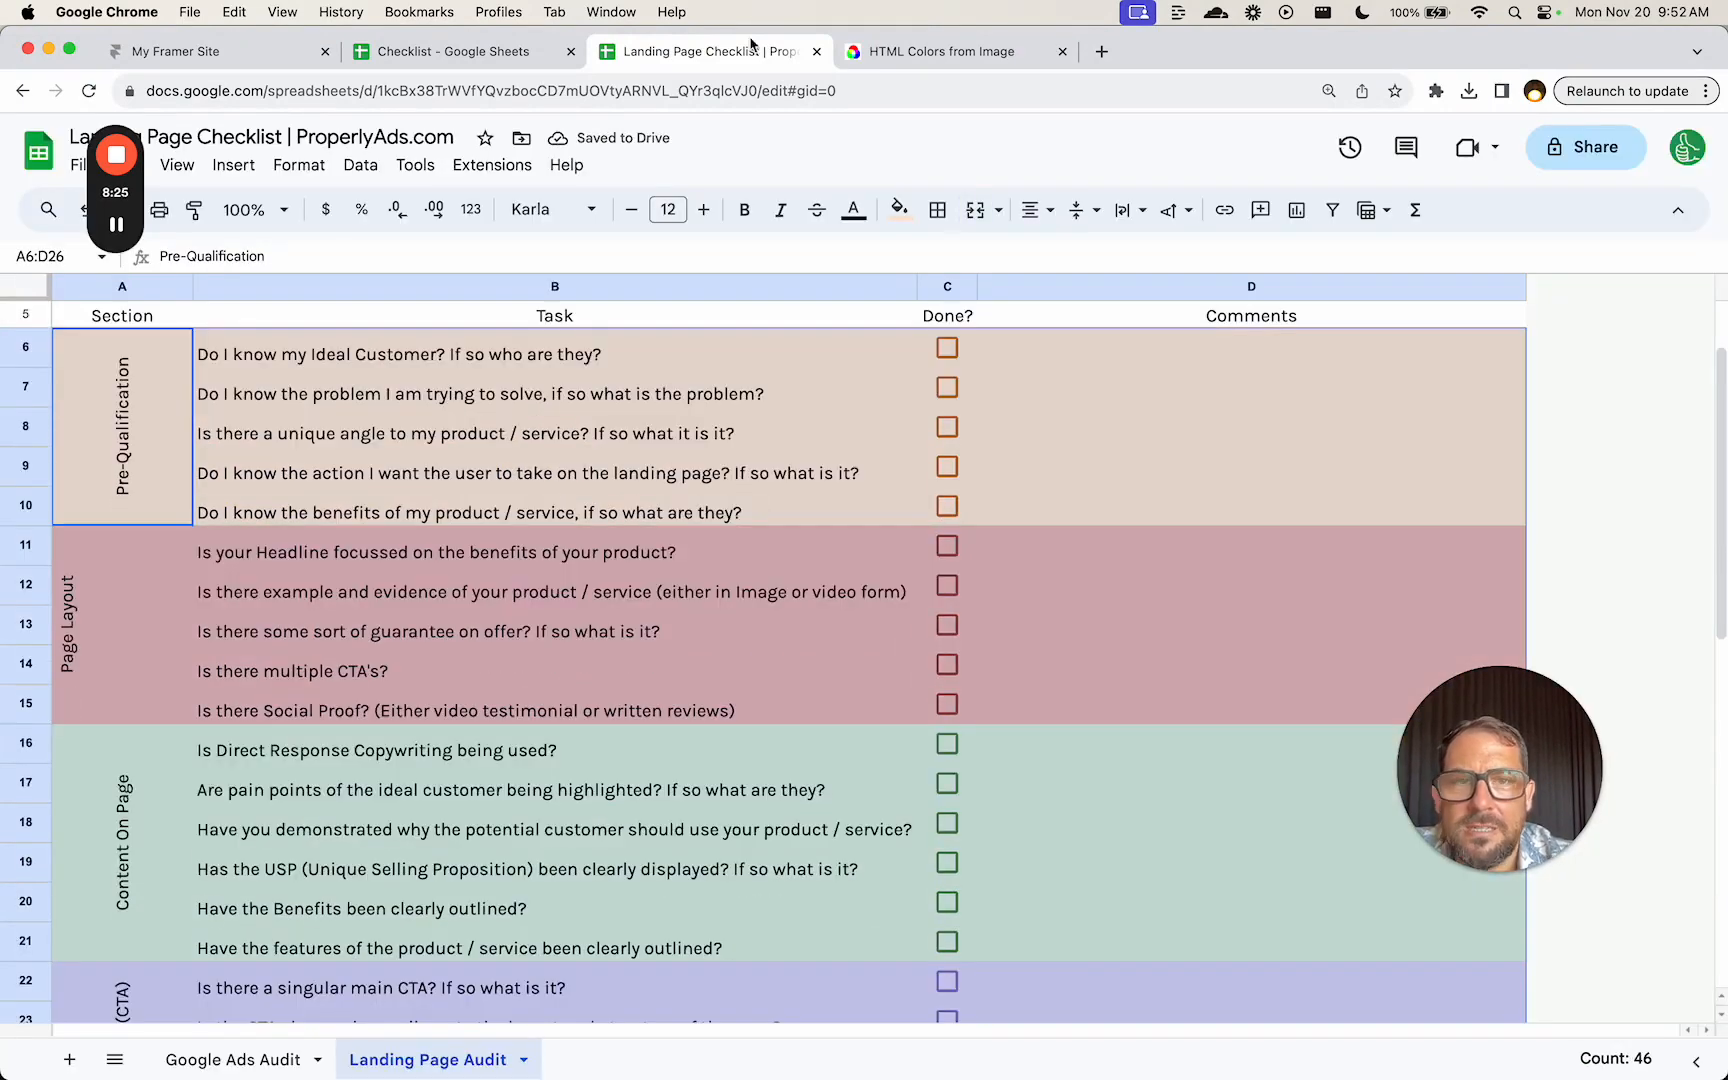
{"action": "scroll", "coordinate": [686, 440], "scroll_direction": "up", "scroll_amount": 3}
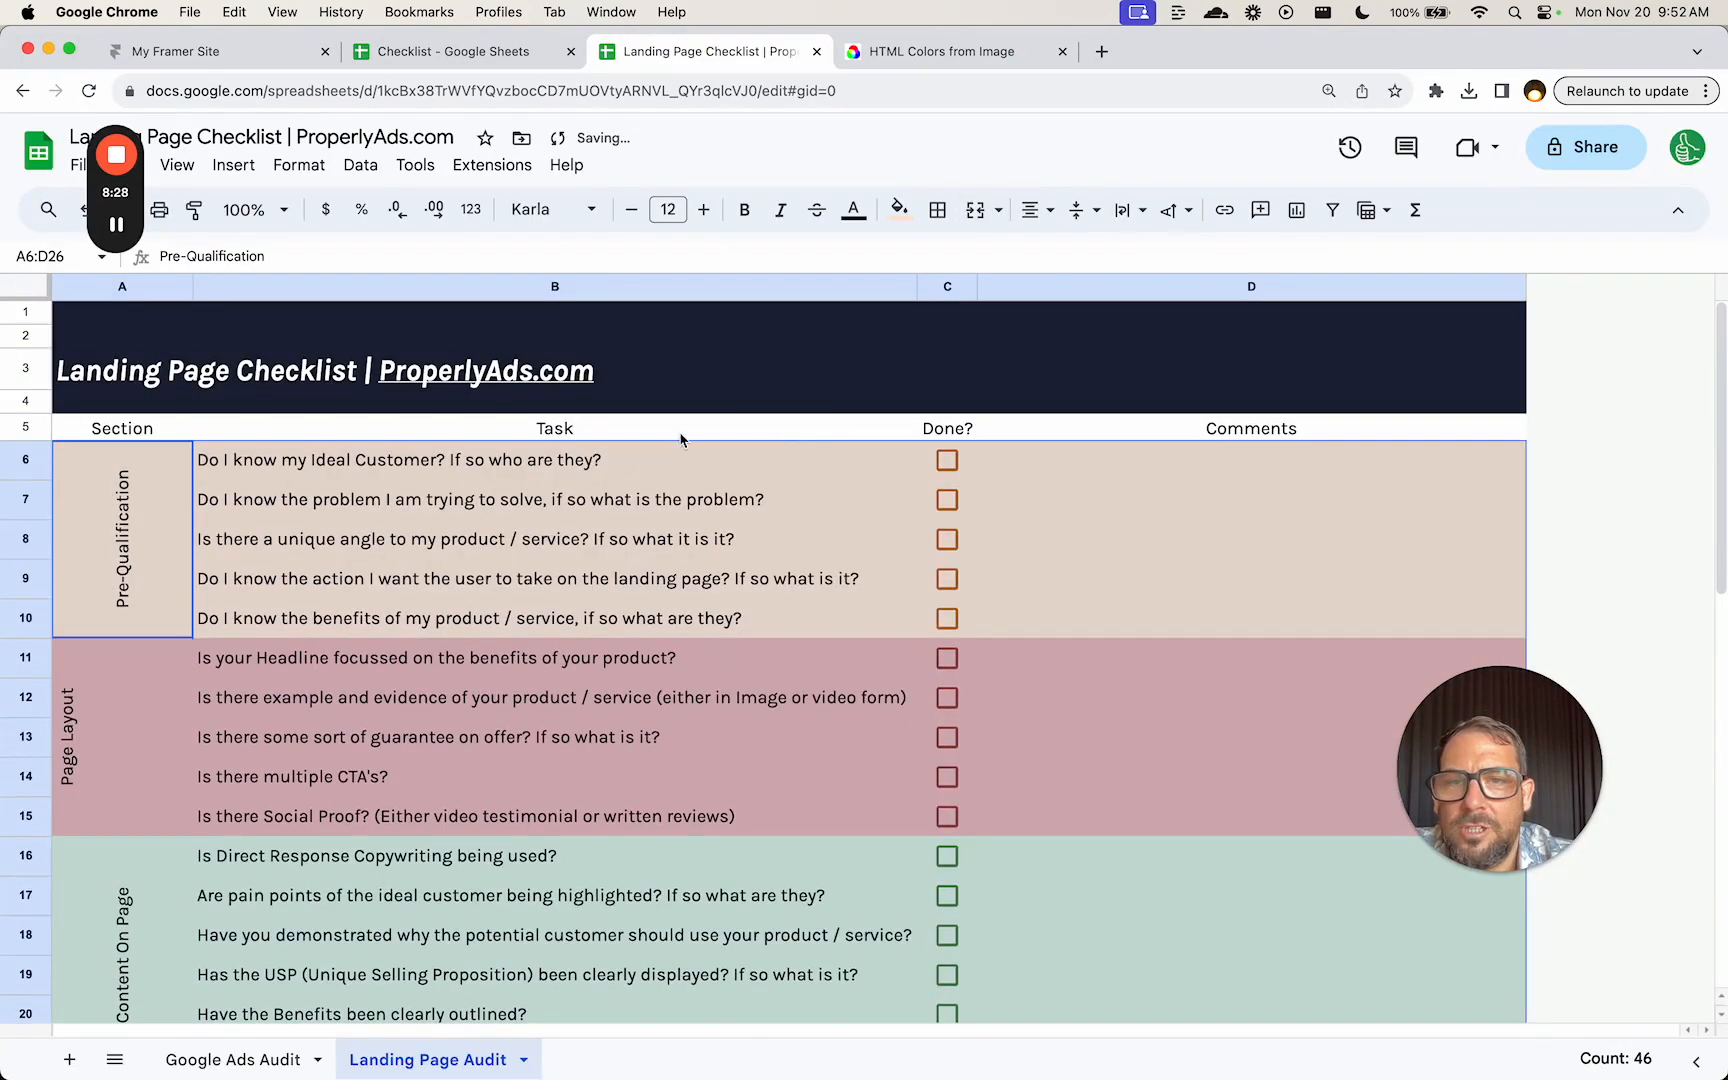
{"action": "left_click", "coordinate": [222, 536]}
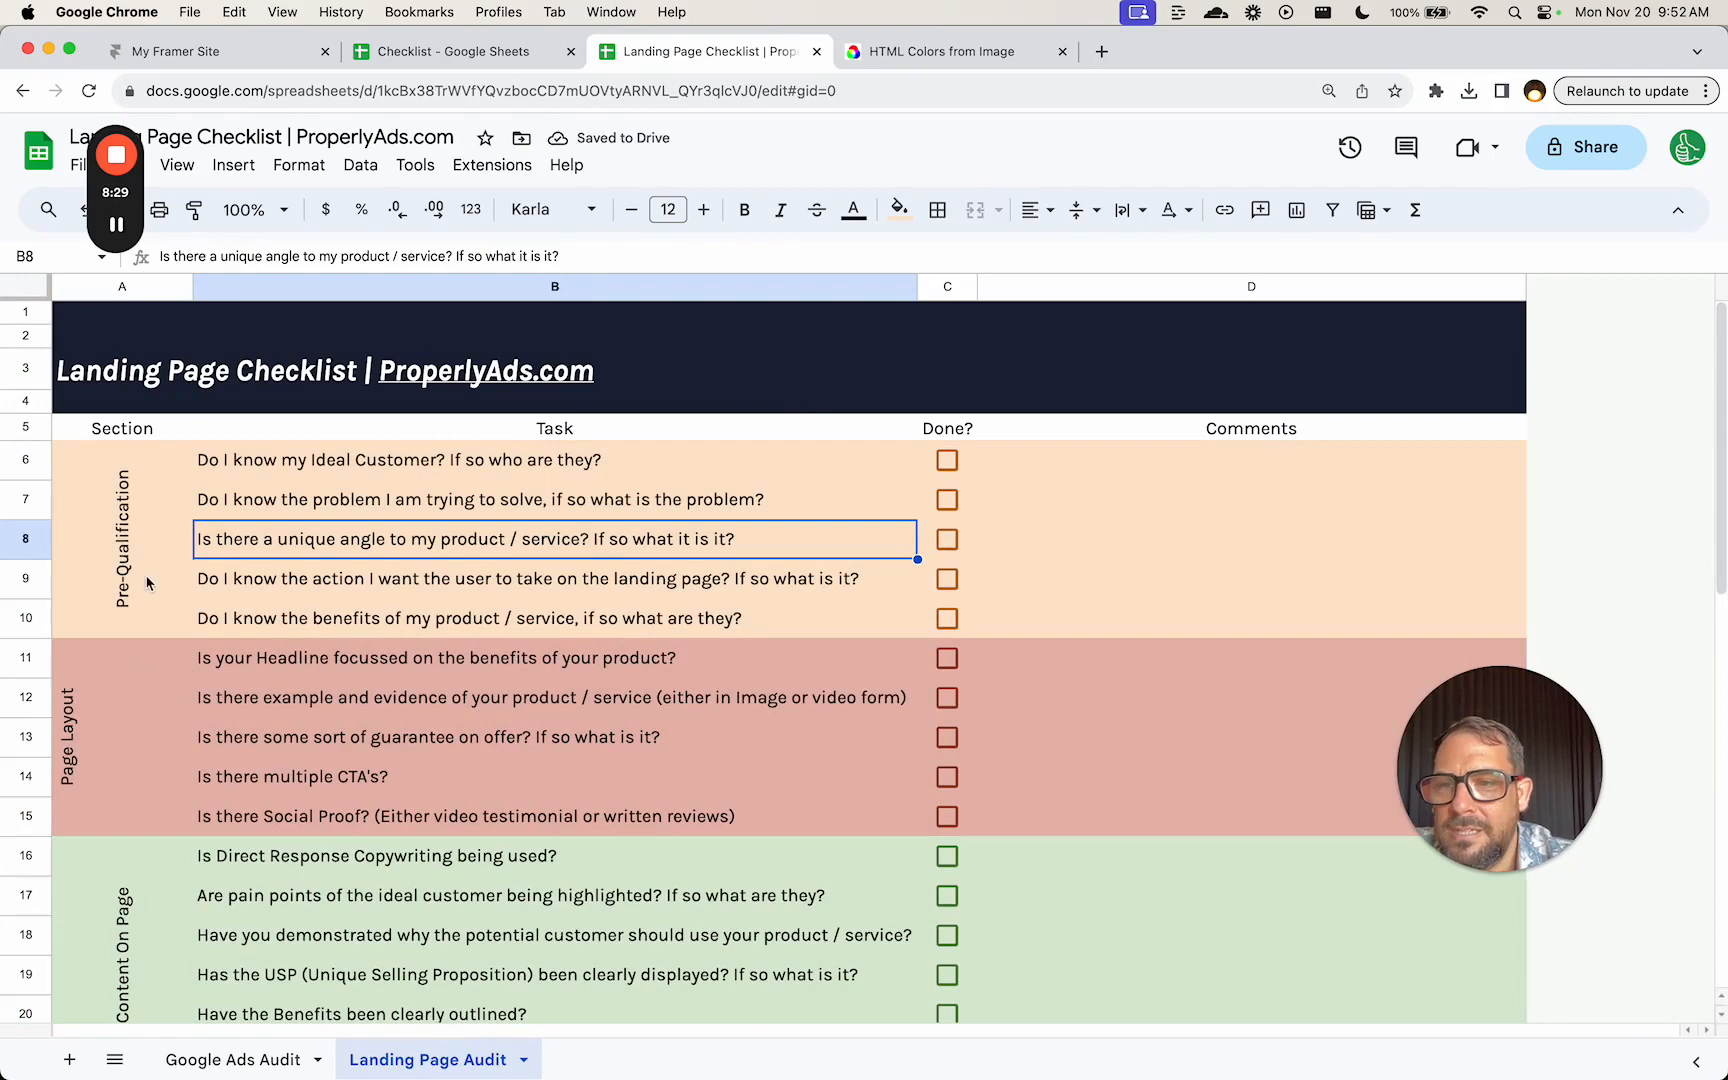
- Center the section labels in A6:A34 horizontally
{"action": "left_click", "coordinate": [147, 583]}
{"action": "scroll", "coordinate": [147, 583], "scroll_direction": "down", "scroll_amount": 5}
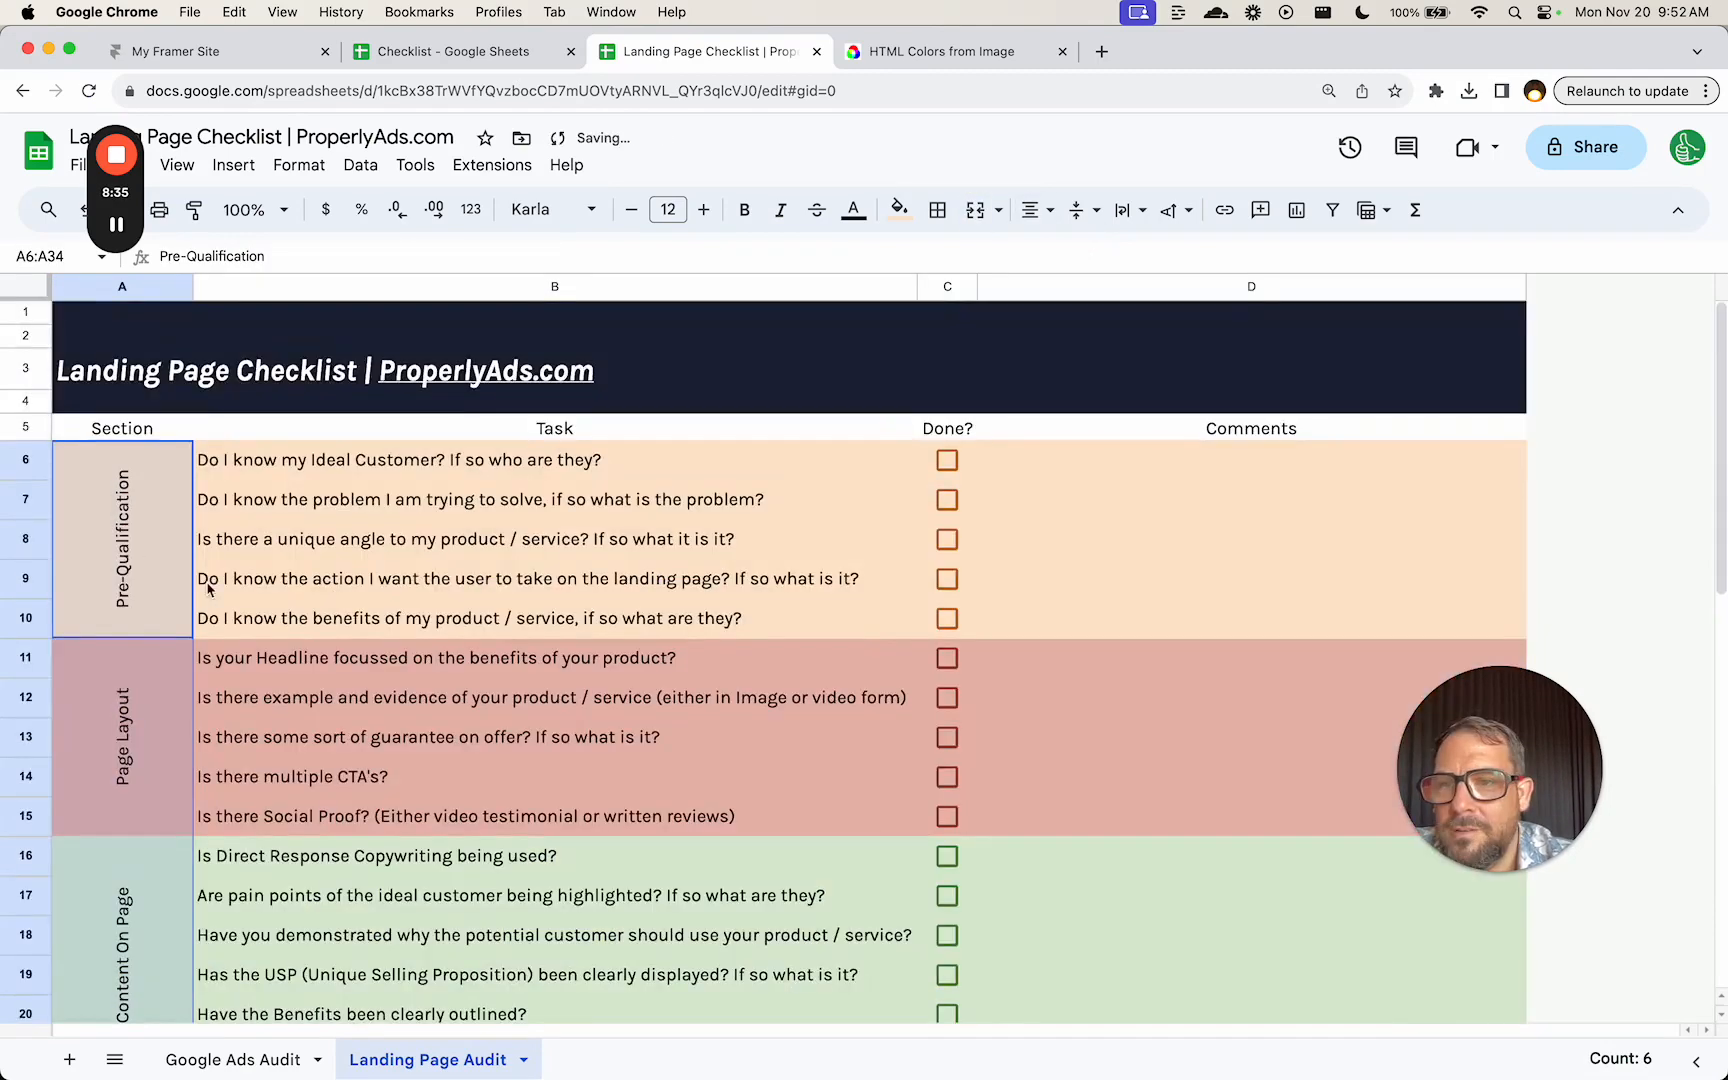
{"action": "left_click", "coordinate": [105, 493]}
- Narrow column A around the vertical section labels and clear the Section heading in A5
{"action": "left_click_drag", "start_coordinate": [191, 286], "coordinate": [137, 286]}
{"action": "left_click", "coordinate": [113, 429]}
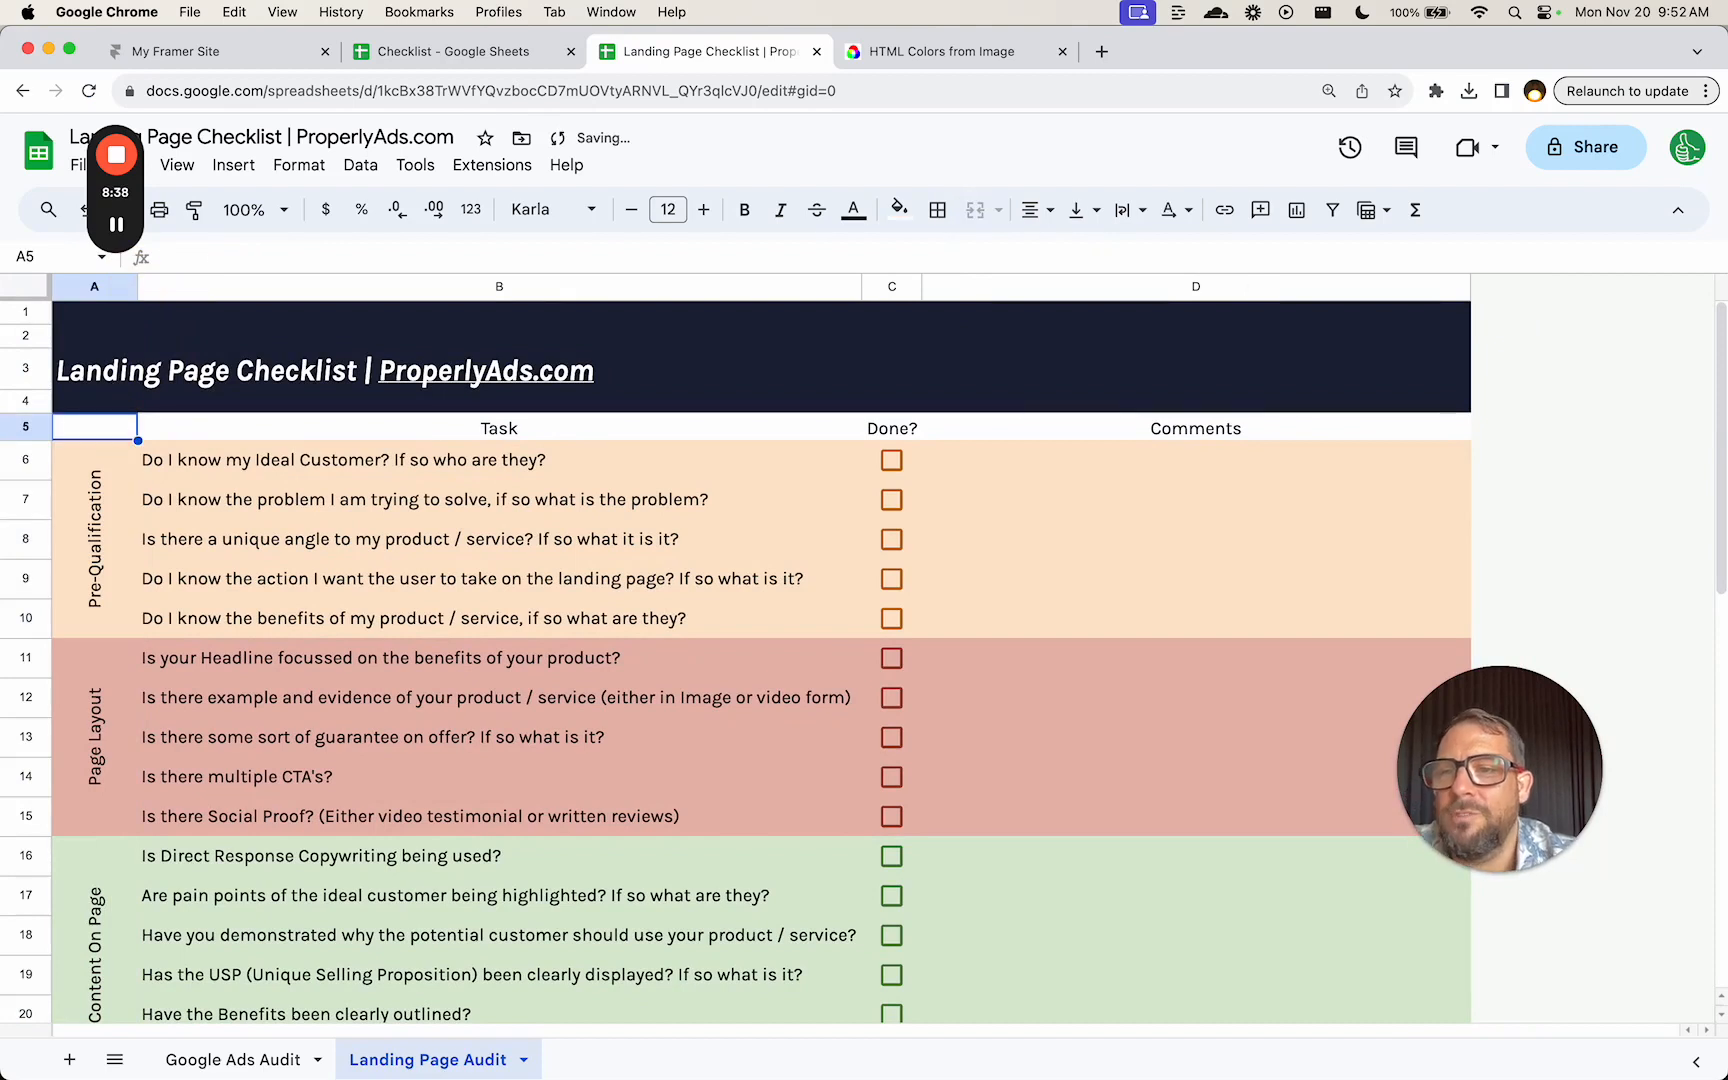
- Fill the Pre-Qualification label cell with a darker orange and the Page Layout label cell with a darker red than their rows
{"action": "left_click", "coordinate": [132, 510]}
{"action": "left_click", "coordinate": [902, 210]}
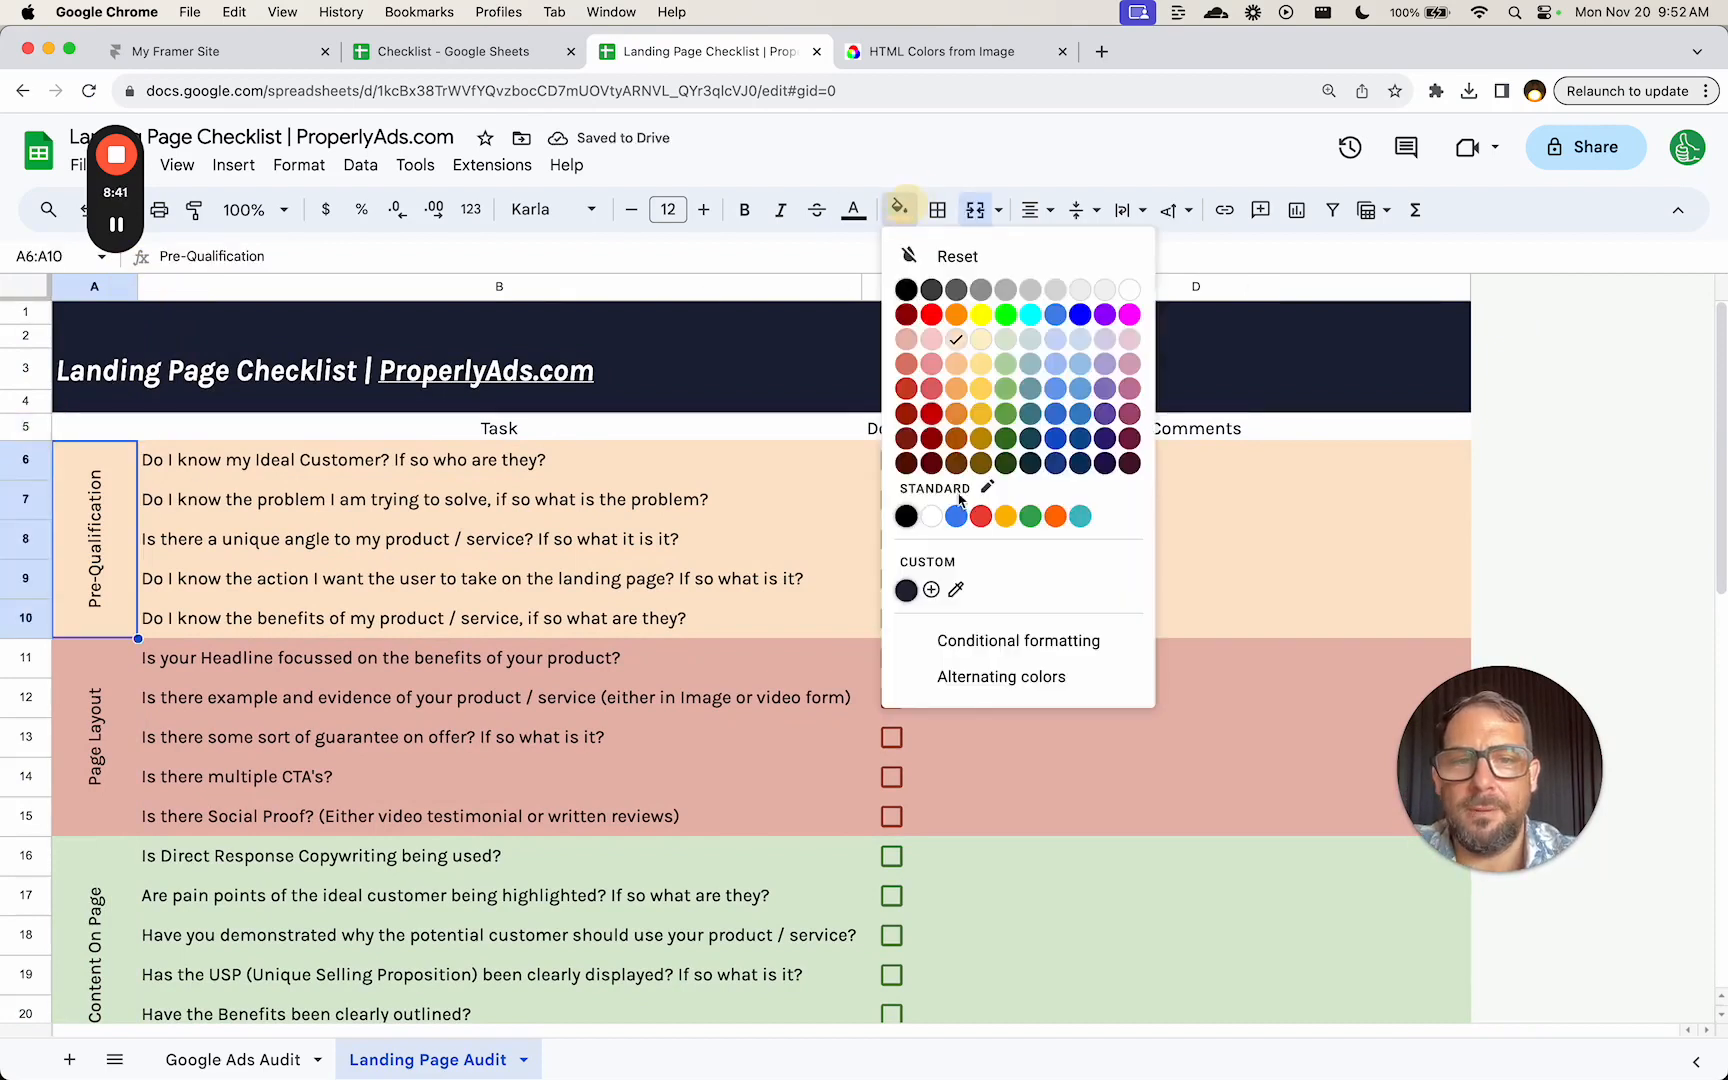
{"action": "left_click", "coordinate": [955, 367]}
{"action": "left_click", "coordinate": [137, 752]}
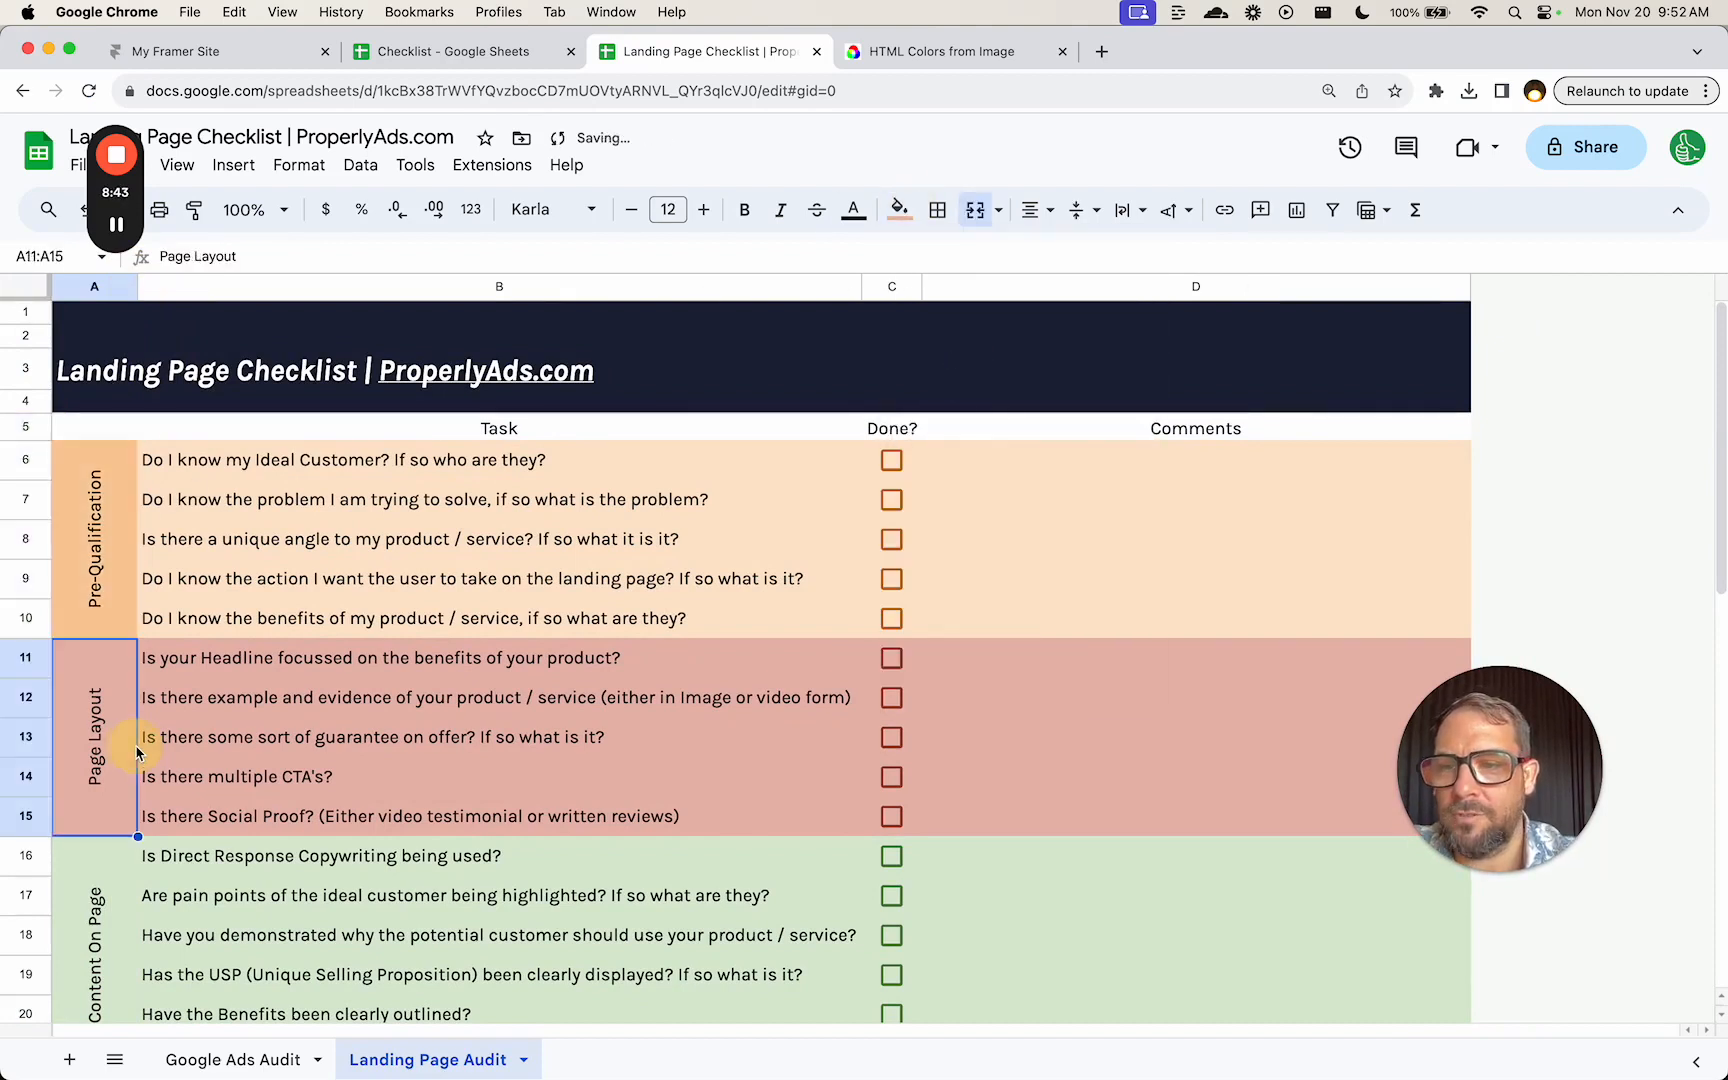
{"action": "left_click", "coordinate": [902, 210]}
{"action": "left_click", "coordinate": [930, 367]}
- Fill the Content On Page label cell with a darker green and the Call to Action (CTA) label cell with a darker purple
{"action": "scroll", "coordinate": [300, 650], "scroll_direction": "down", "scroll_amount": 2}
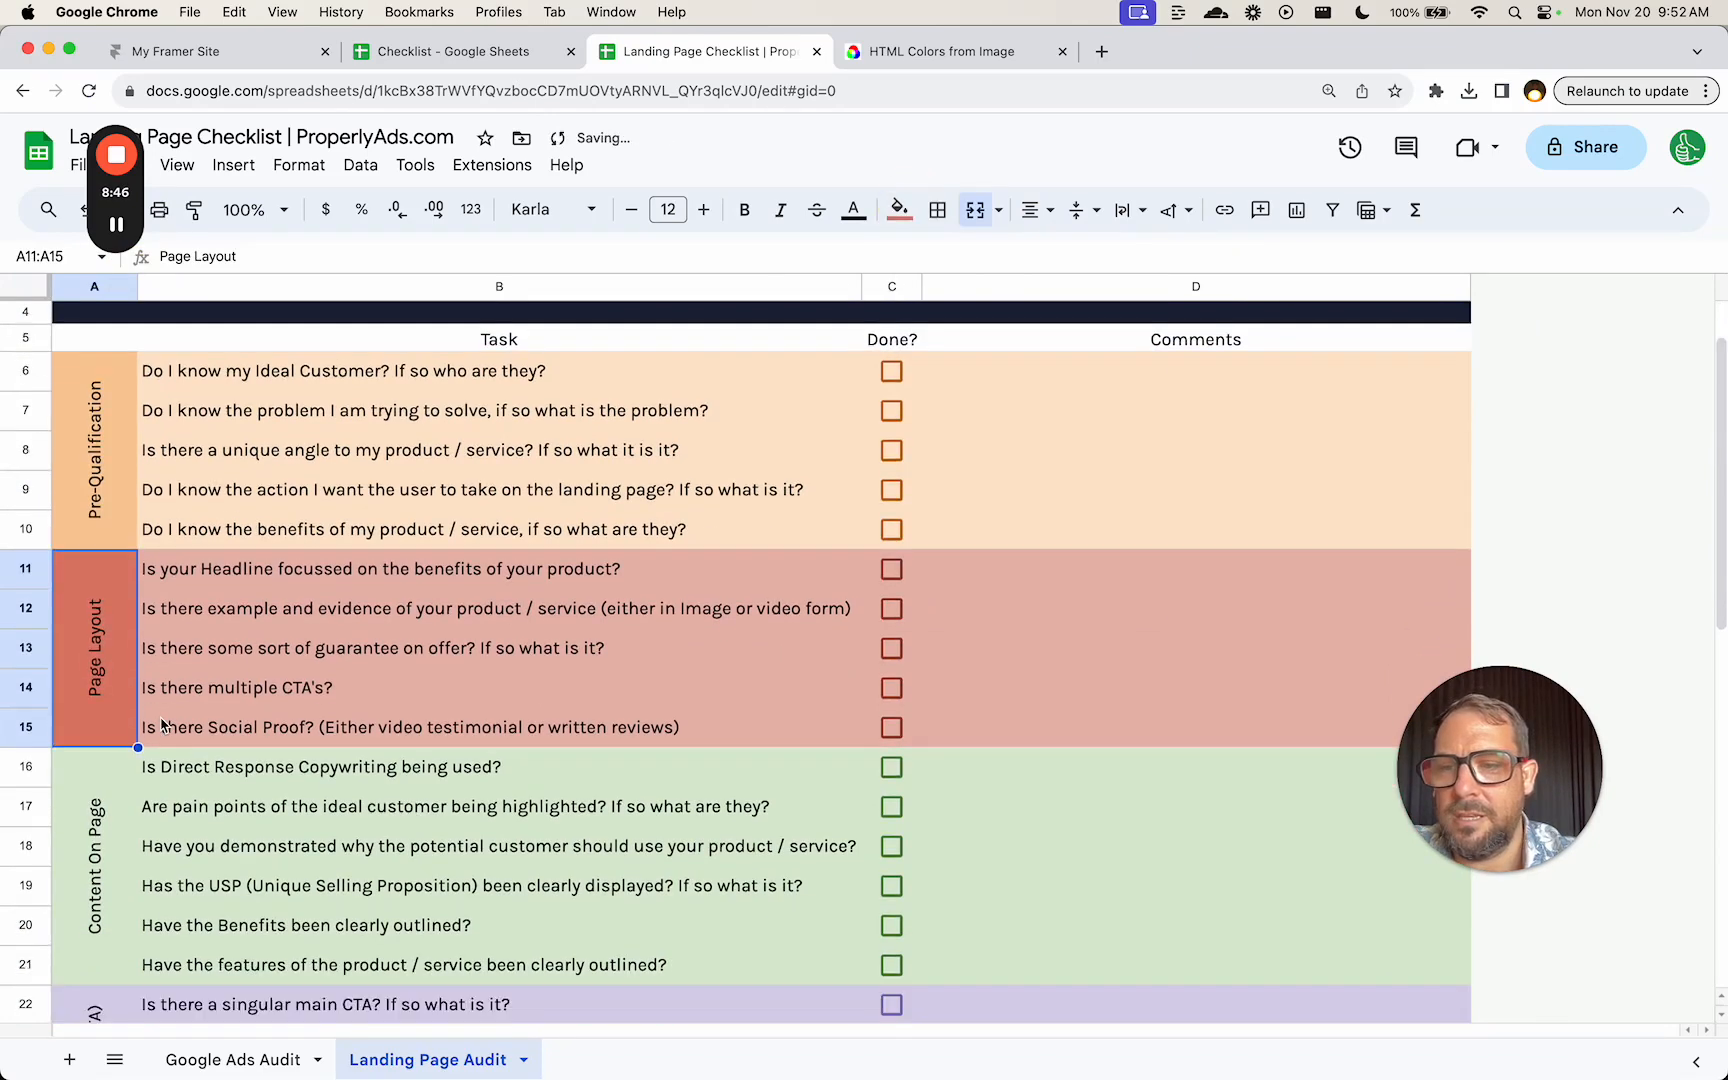
{"action": "left_click", "coordinate": [103, 790]}
{"action": "left_click", "coordinate": [900, 210]}
{"action": "left_click", "coordinate": [1005, 365]}
{"action": "scroll", "coordinate": [300, 700], "scroll_direction": "down", "scroll_amount": 5}
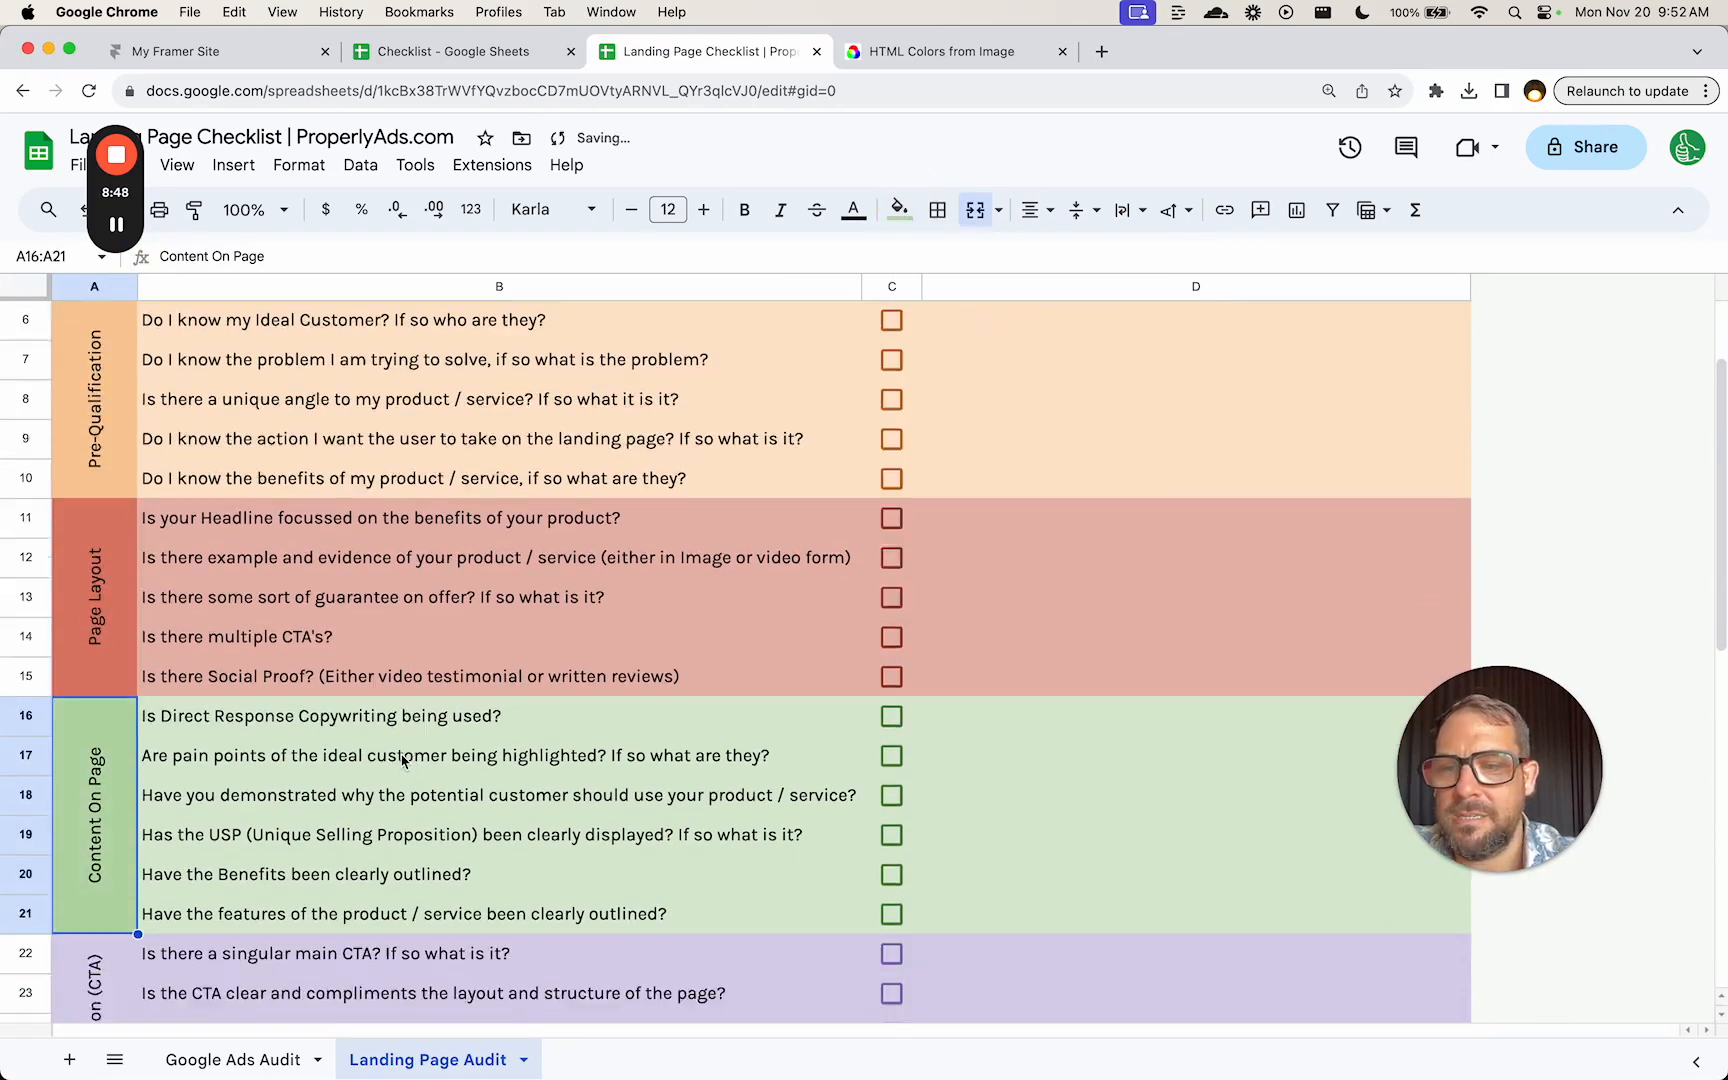
{"action": "left_click", "coordinate": [95, 830]}
{"action": "left_click", "coordinate": [900, 210]}
{"action": "left_click", "coordinate": [1105, 365]}
- Fill the Lead Form label cell with a darker yellow and the Site Performance label cell with a darker teal
{"action": "scroll", "coordinate": [300, 650], "scroll_direction": "down", "scroll_amount": 5}
{"action": "left_click", "coordinate": [95, 755]}
{"action": "left_click", "coordinate": [900, 210]}
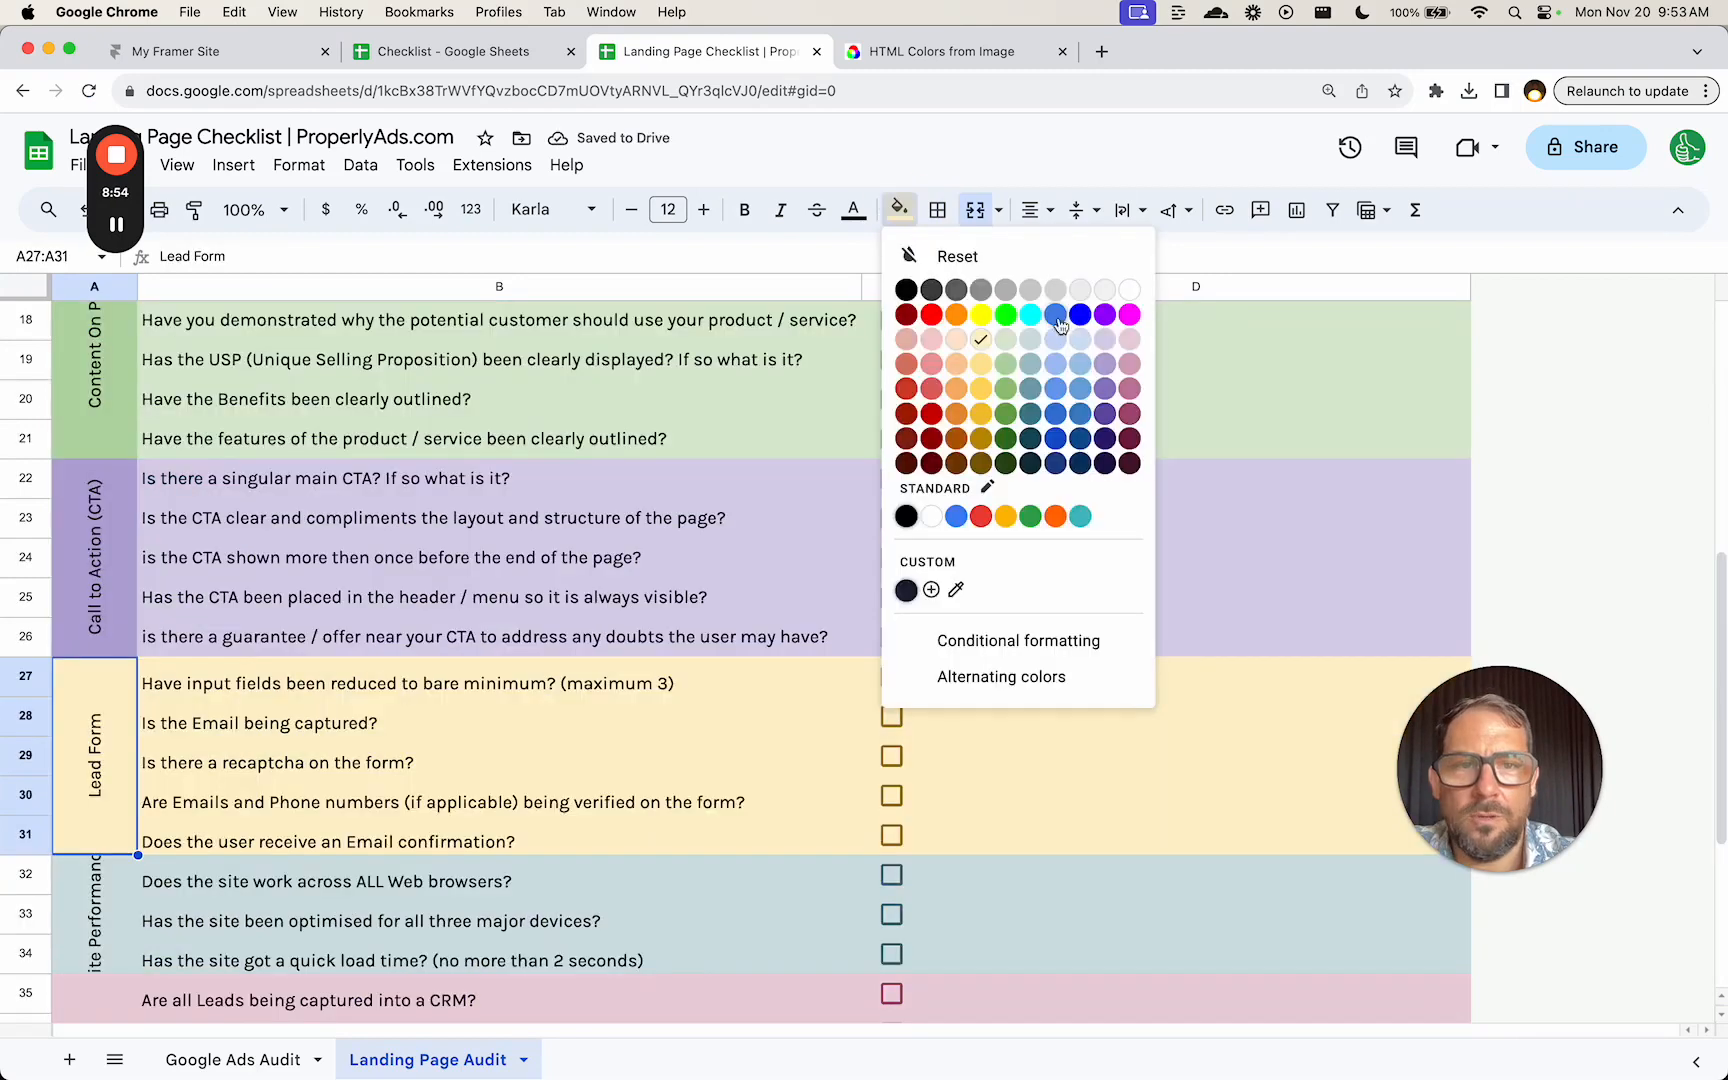
{"action": "left_click", "coordinate": [981, 364]}
{"action": "scroll", "coordinate": [198, 750], "scroll_direction": "down", "scroll_amount": 5}
{"action": "left_click", "coordinate": [92, 750]}
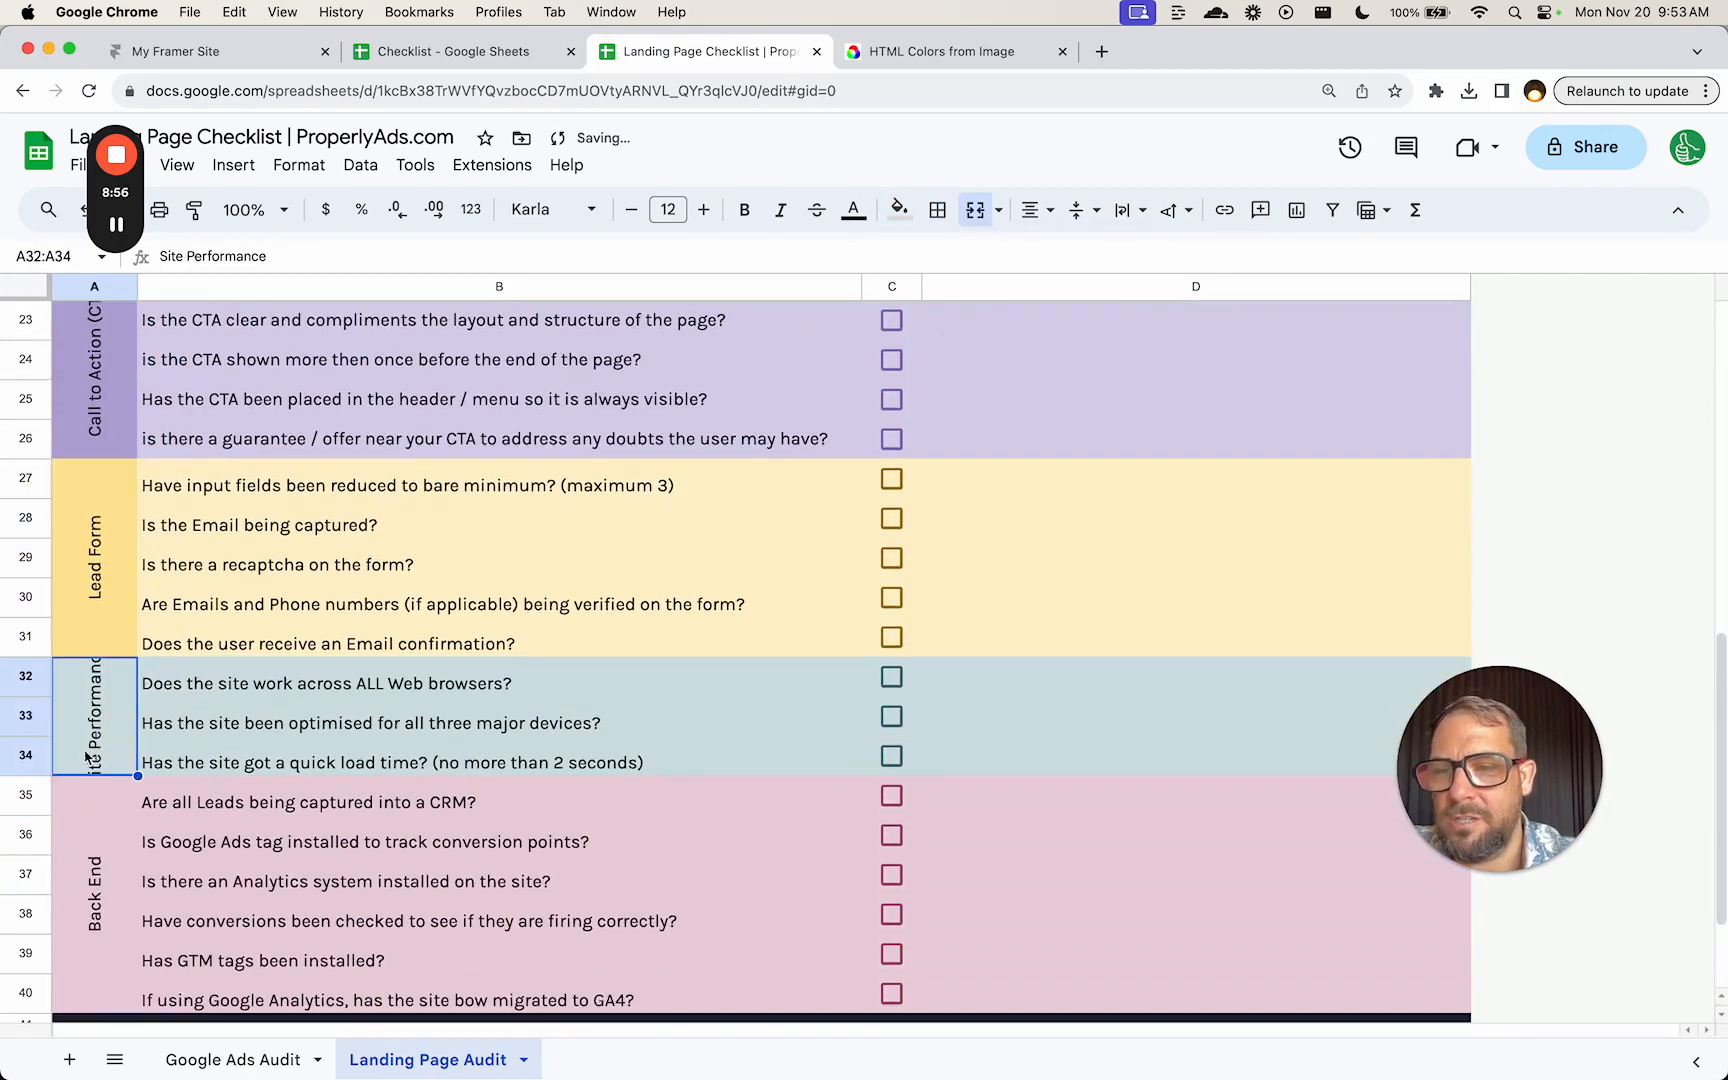
{"action": "left_click", "coordinate": [900, 210]}
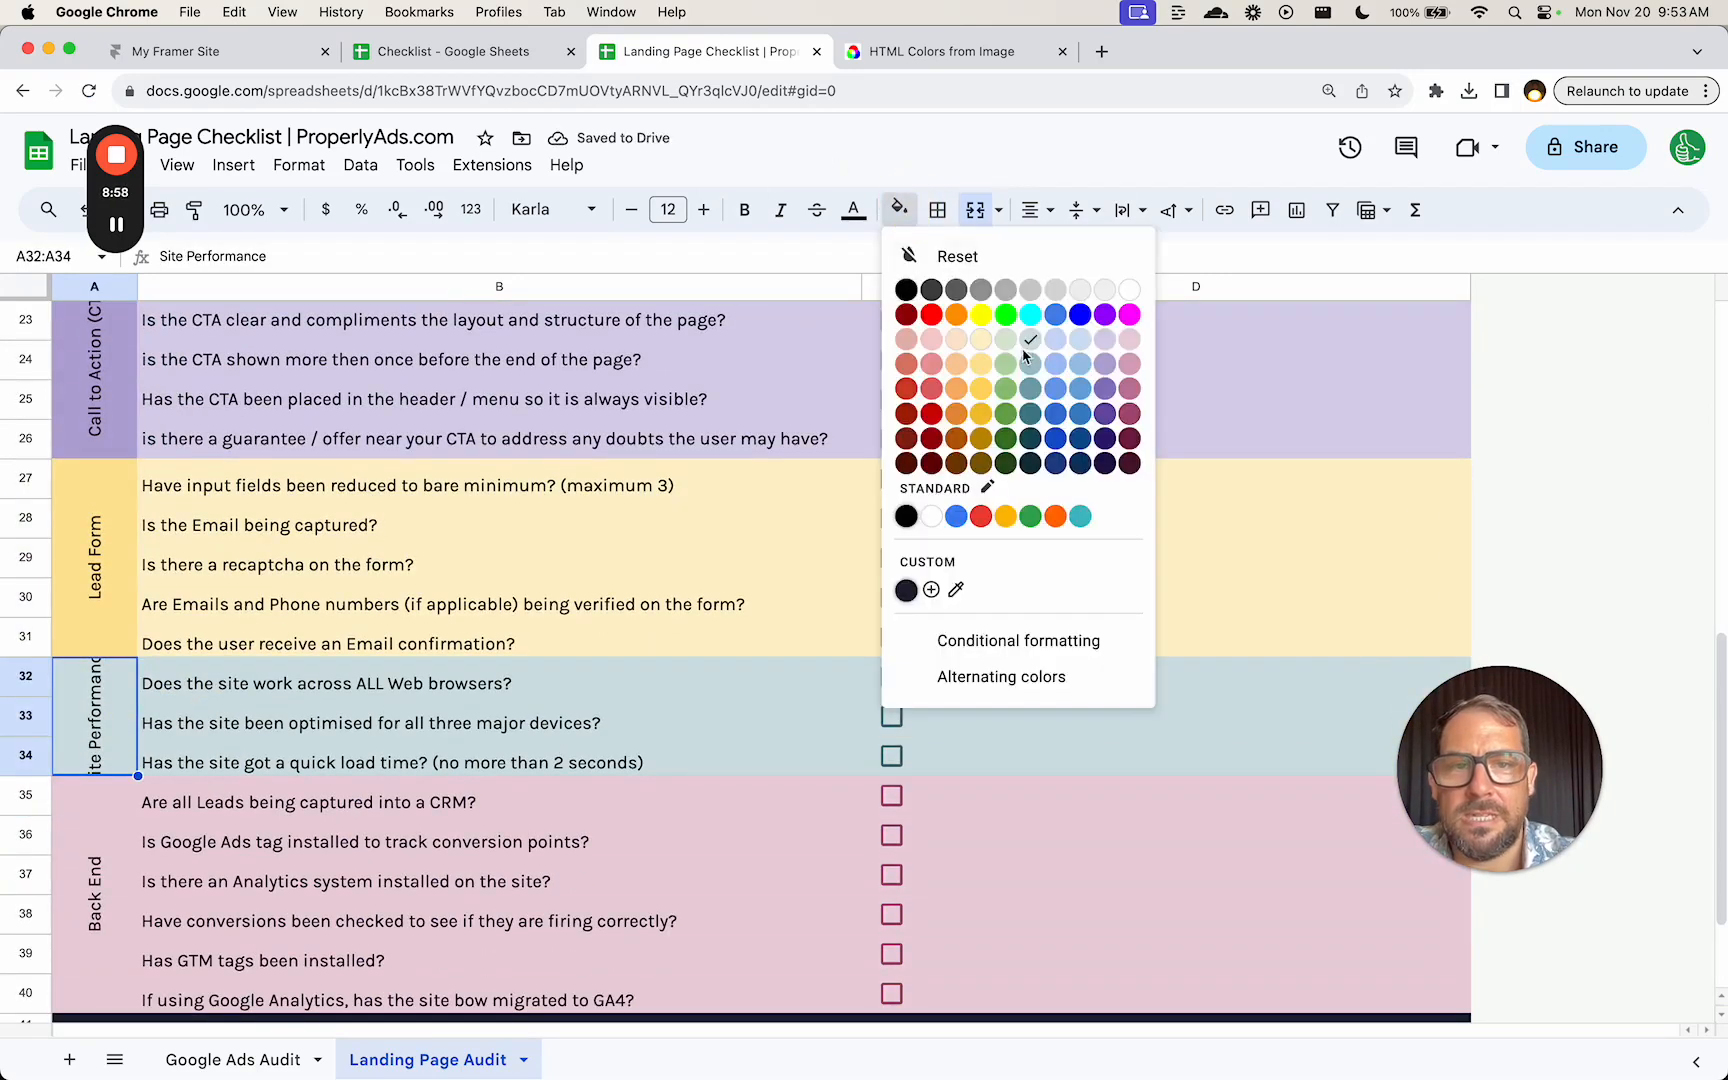
{"action": "left_click", "coordinate": [1010, 370]}
- Fill the Back End label cell in A35:A40 with a darker pink than its rows
{"action": "left_click", "coordinate": [118, 870]}
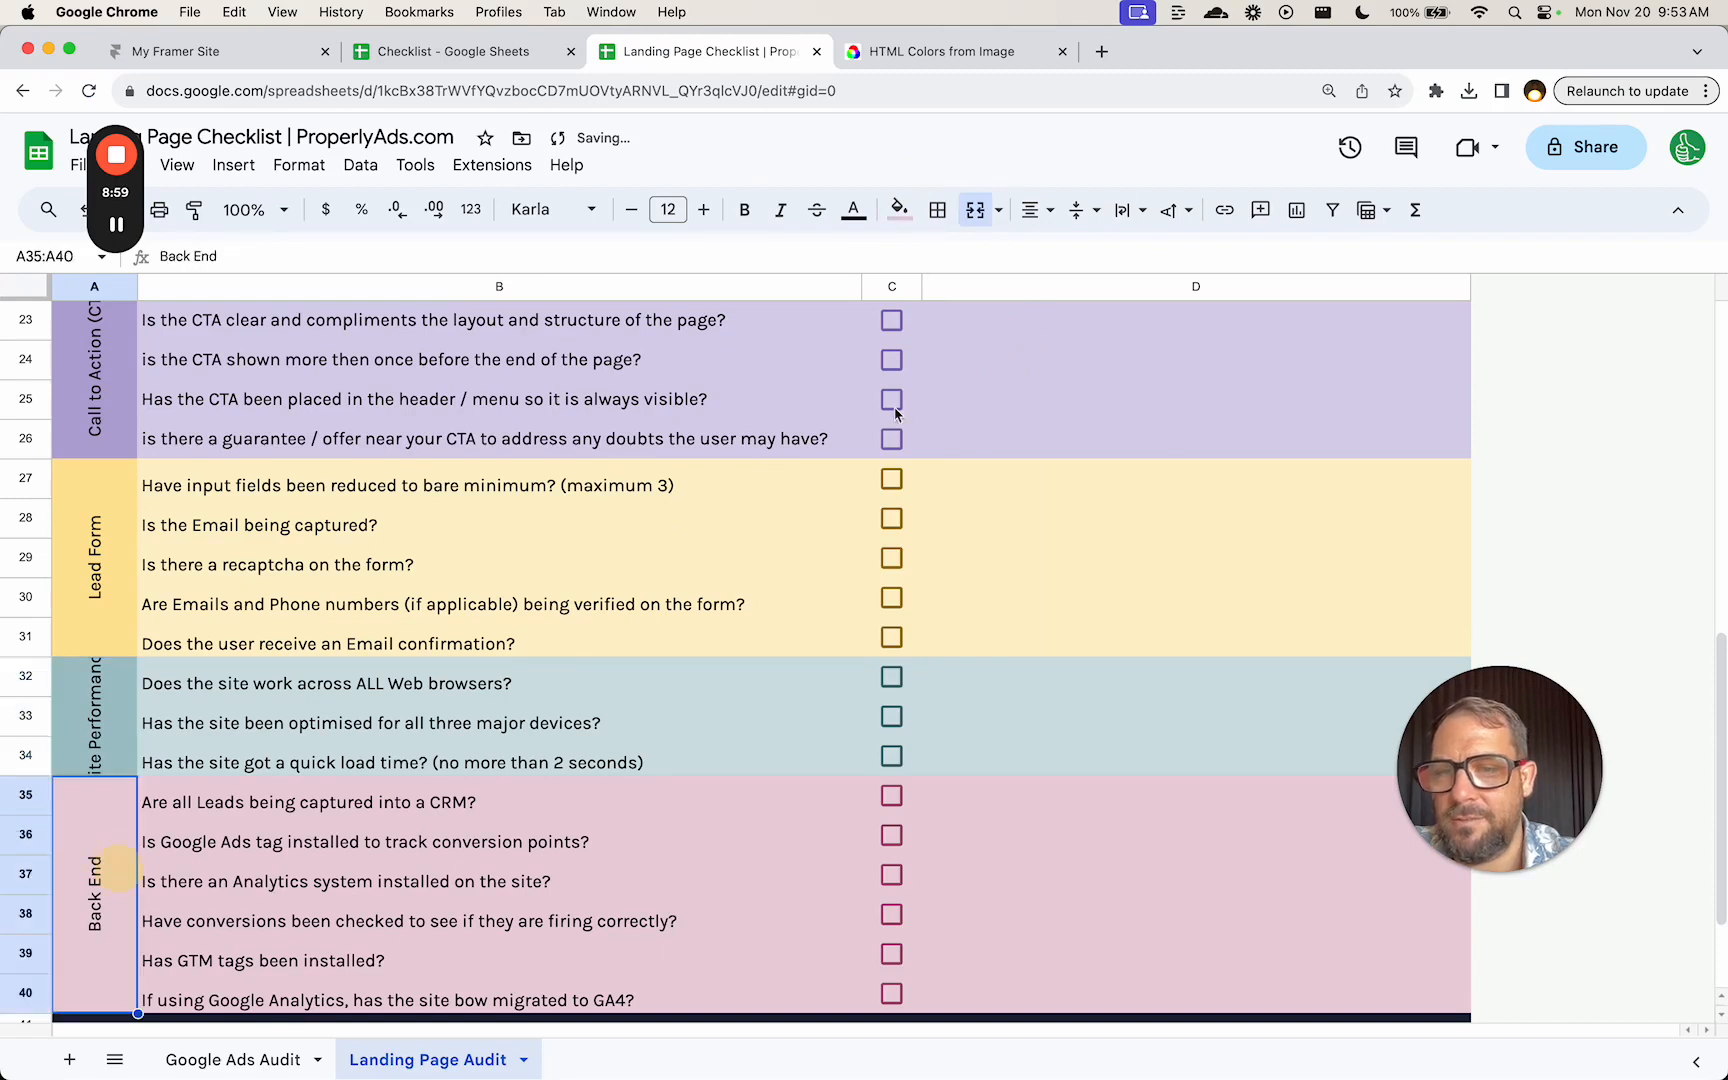
{"action": "left_click", "coordinate": [902, 212]}
{"action": "left_click", "coordinate": [1037, 340]}
- Try shortening the Site Performance label in A32:A34 to "Performance", and undo the edit
{"action": "left_click", "coordinate": [83, 690]}
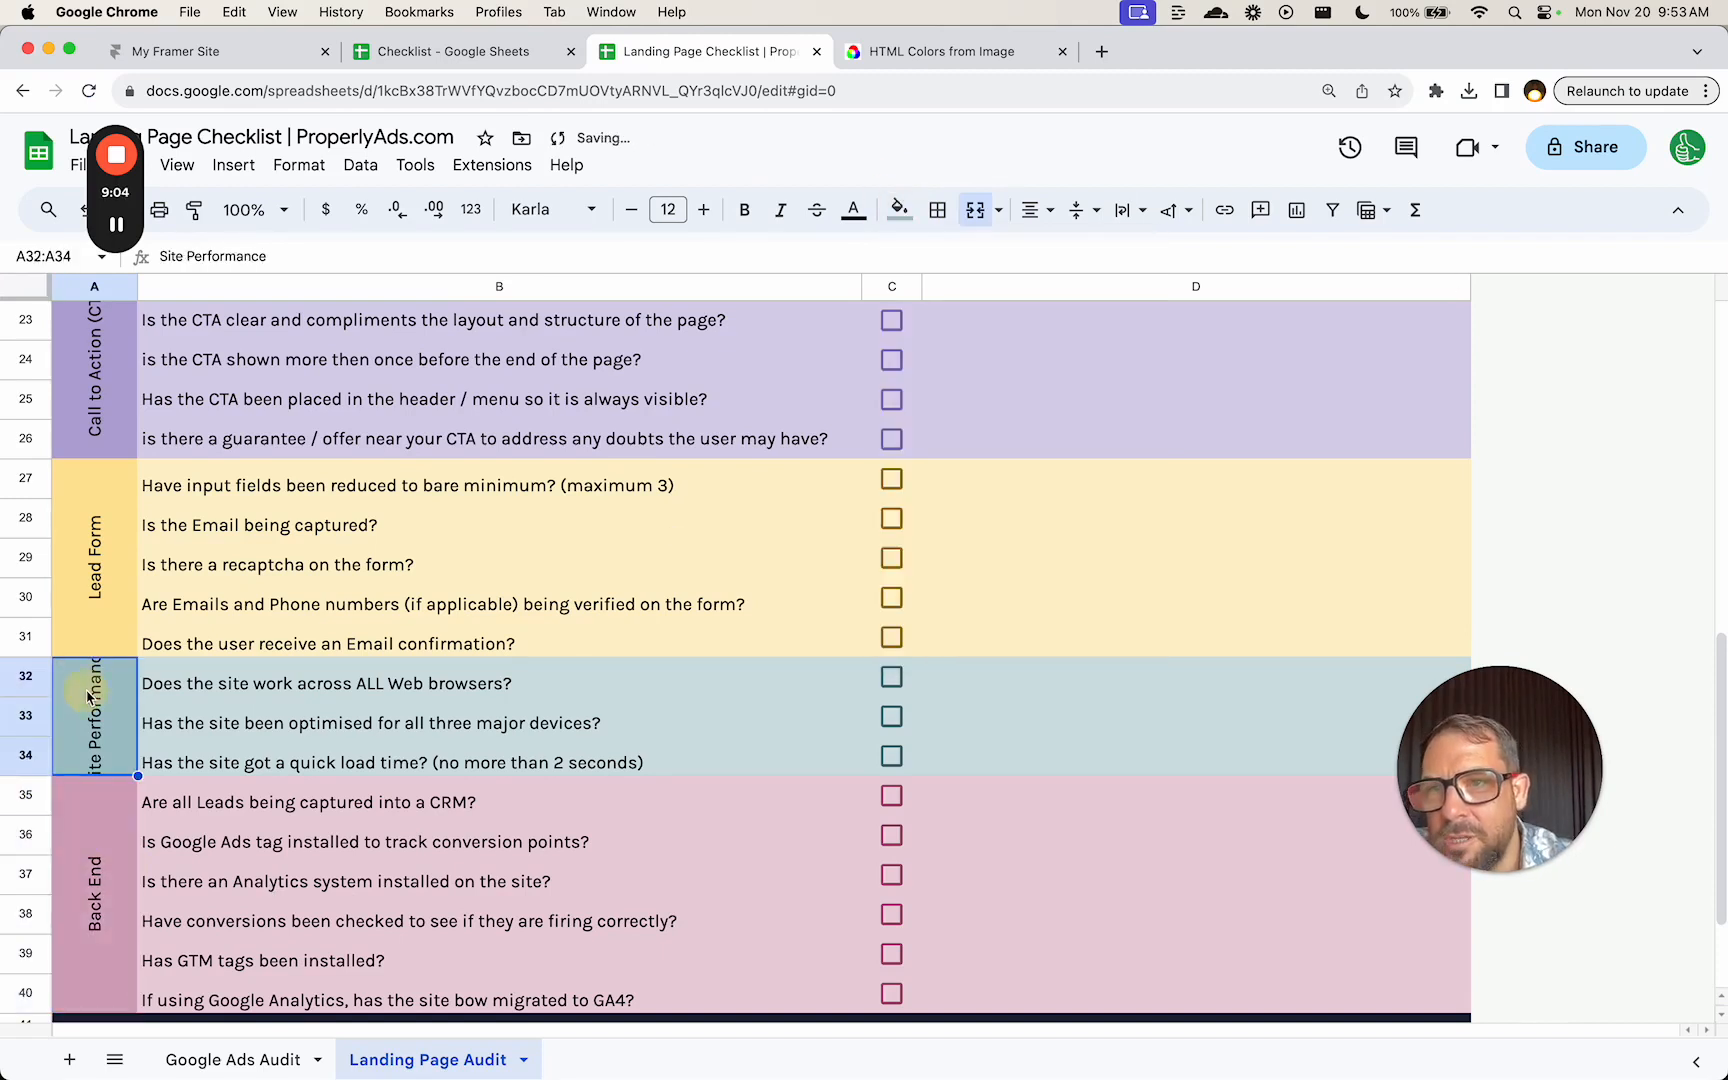
{"action": "double_click", "coordinate": [107, 706]}
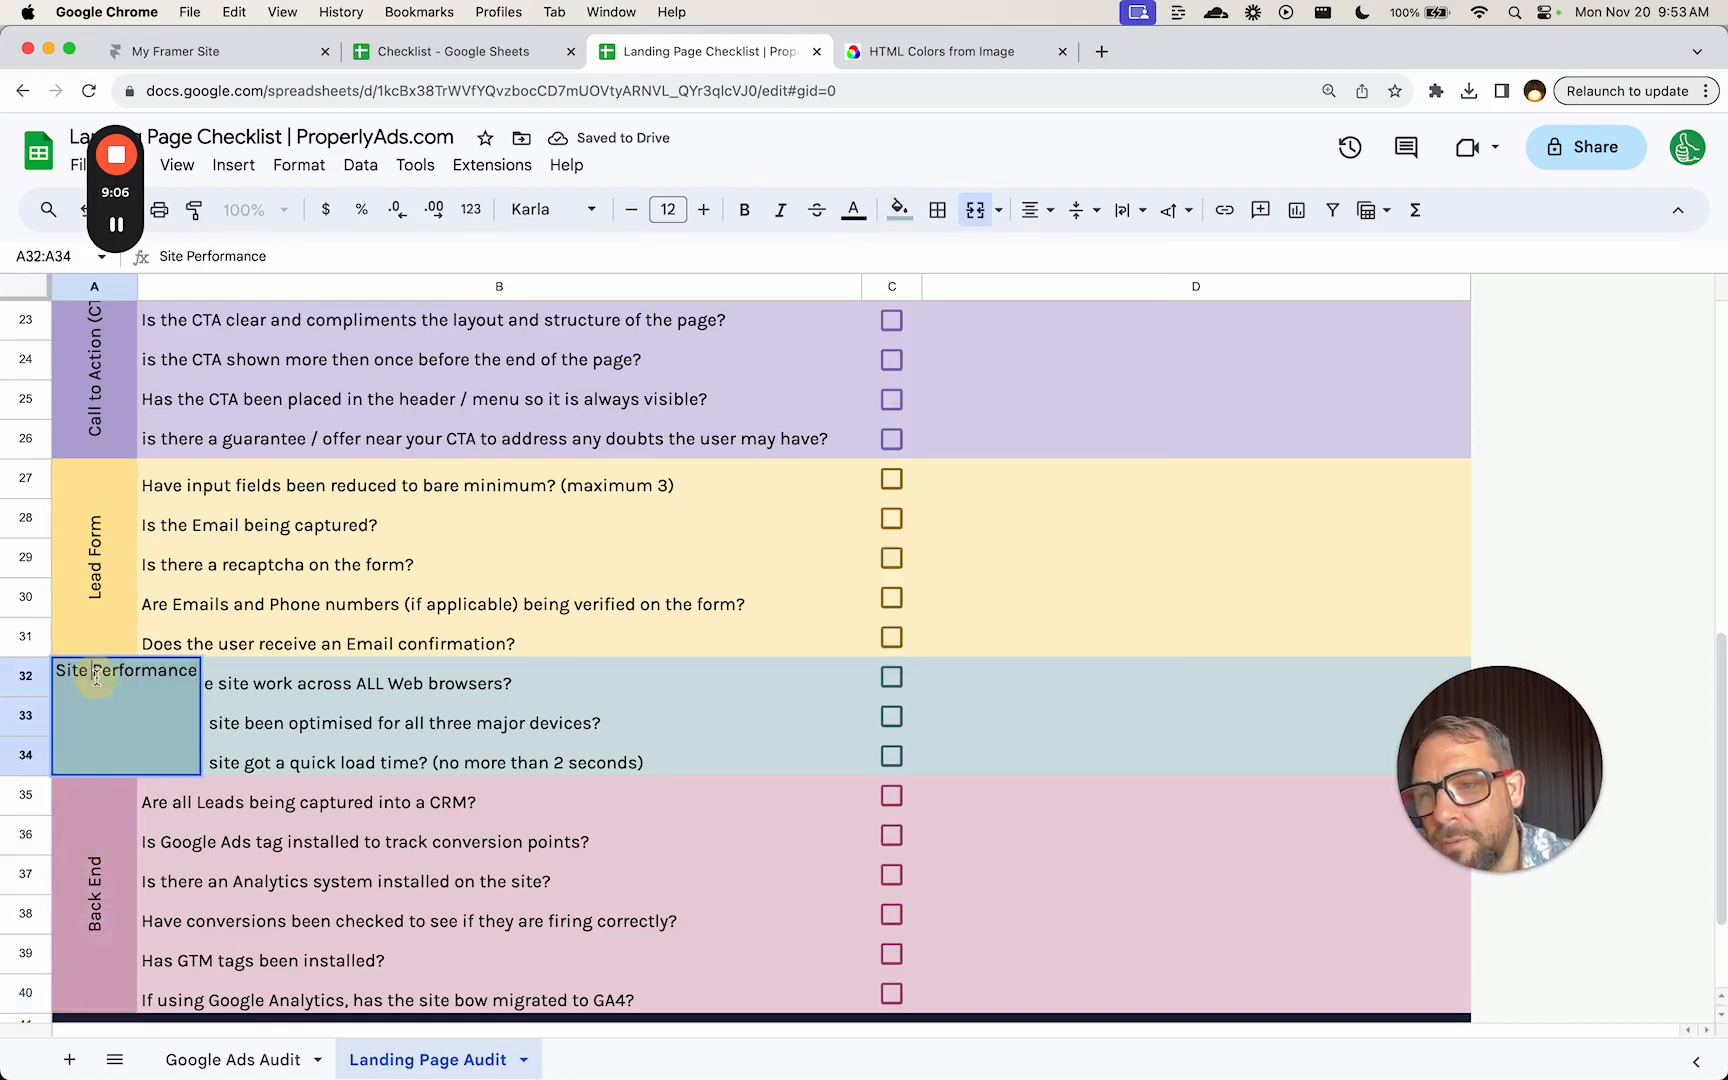
{"action": "left_click_drag", "start_coordinate": [96, 678], "coordinate": [58, 673]}
{"action": "key", "text": "BackSpace"}
{"action": "key", "text": "Return"}
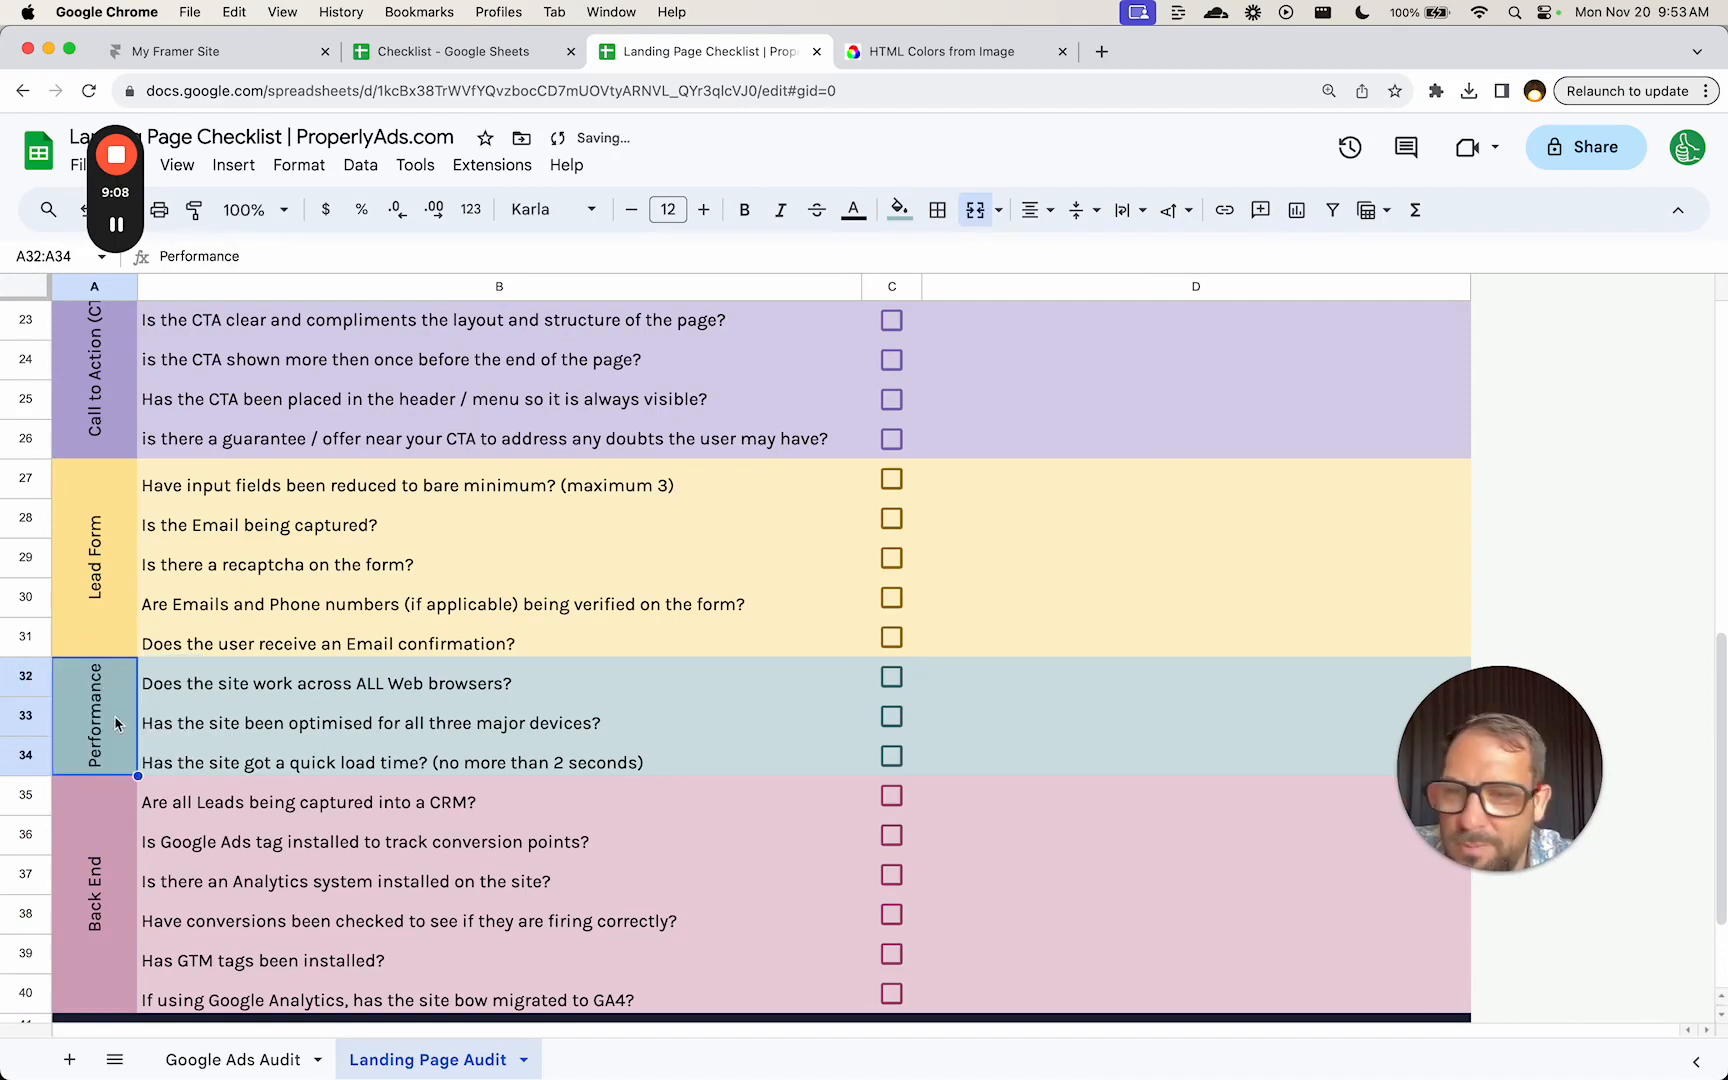
{"action": "key", "text": "super+z"}
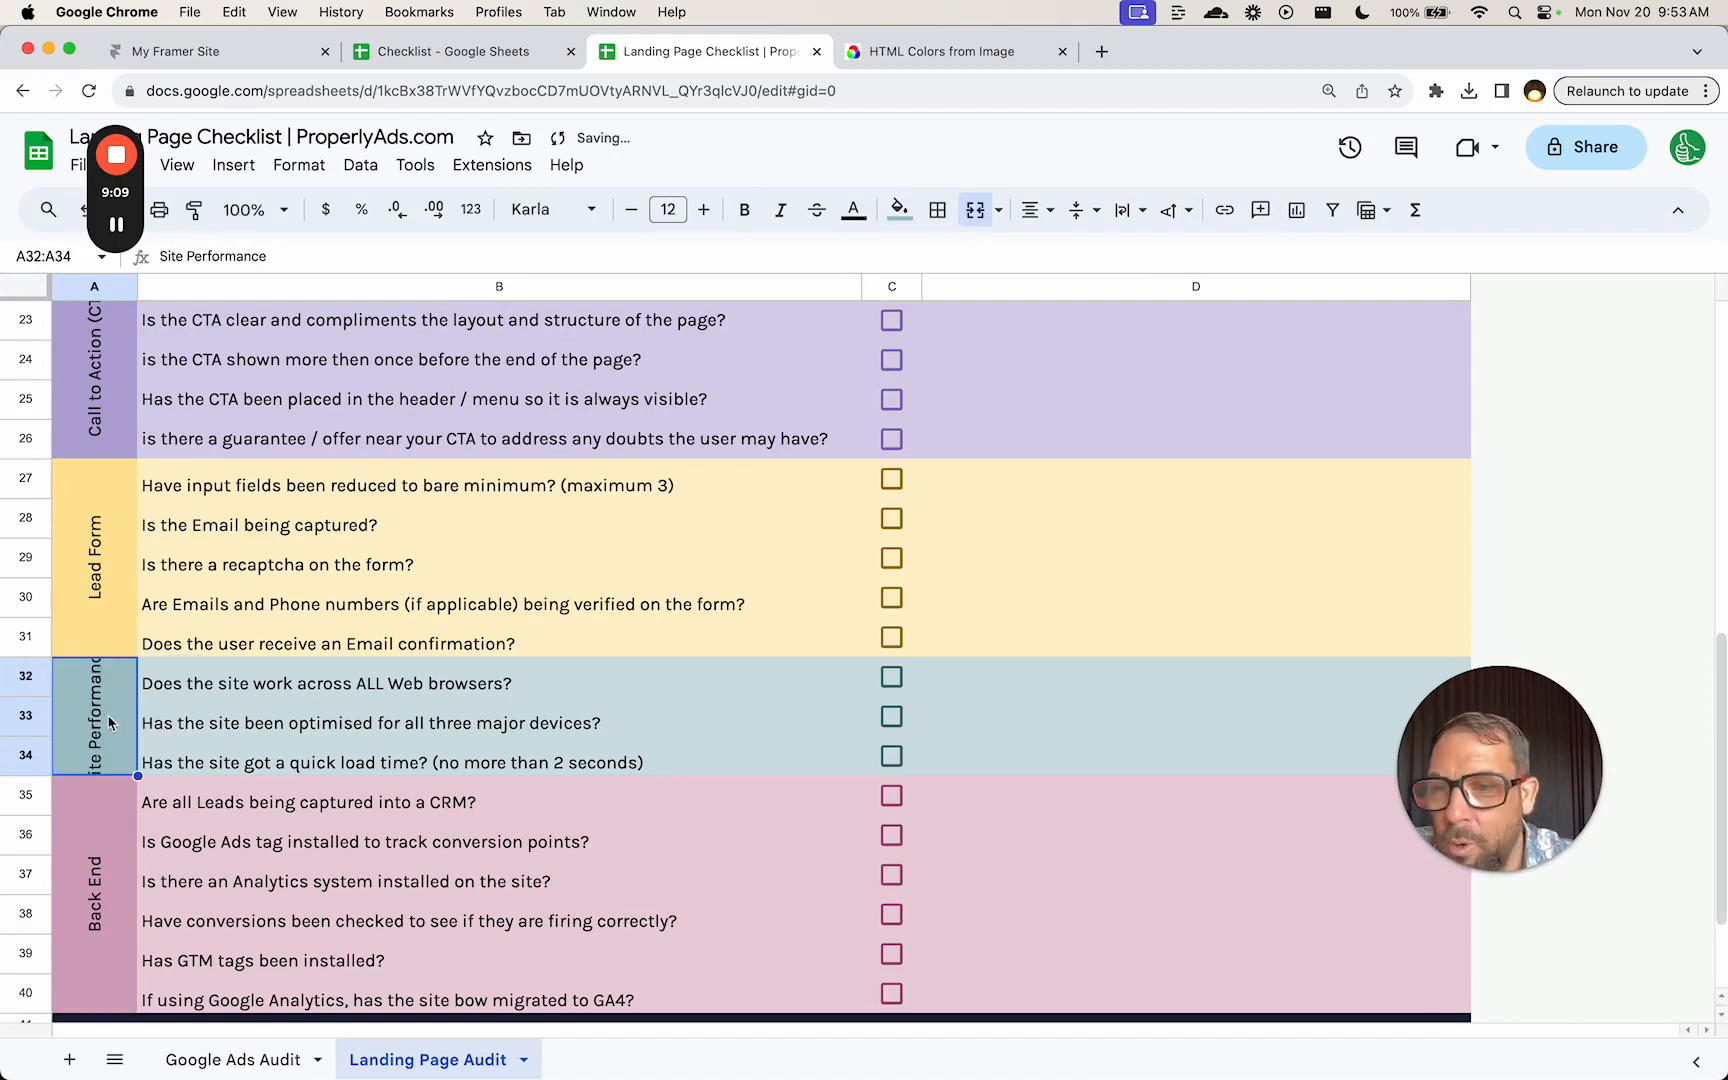
- Set the text wrapping of the Site Performance label in A32:A34 to Wrap
{"action": "left_click", "coordinate": [1189, 218]}
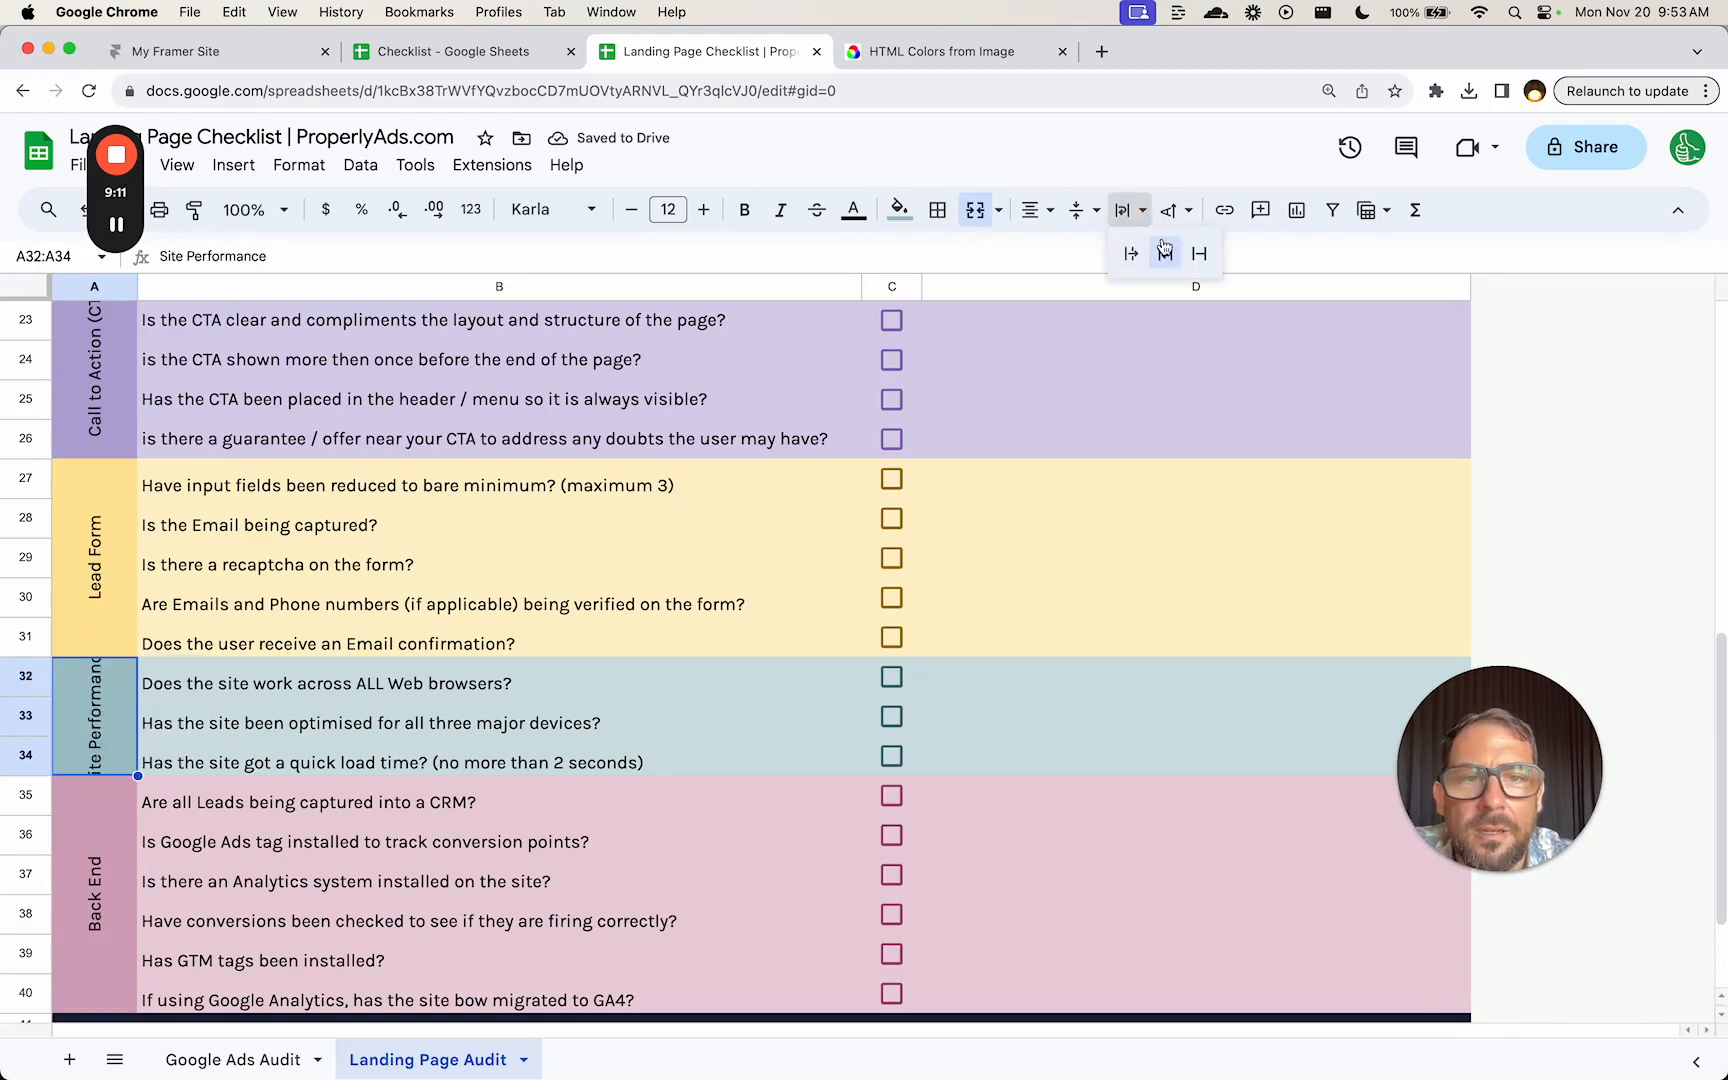
{"action": "left_click", "coordinate": [1165, 247]}
{"action": "left_click", "coordinate": [197, 752]}
{"action": "scroll", "coordinate": [352, 523], "scroll_direction": "up", "scroll_amount": 10}
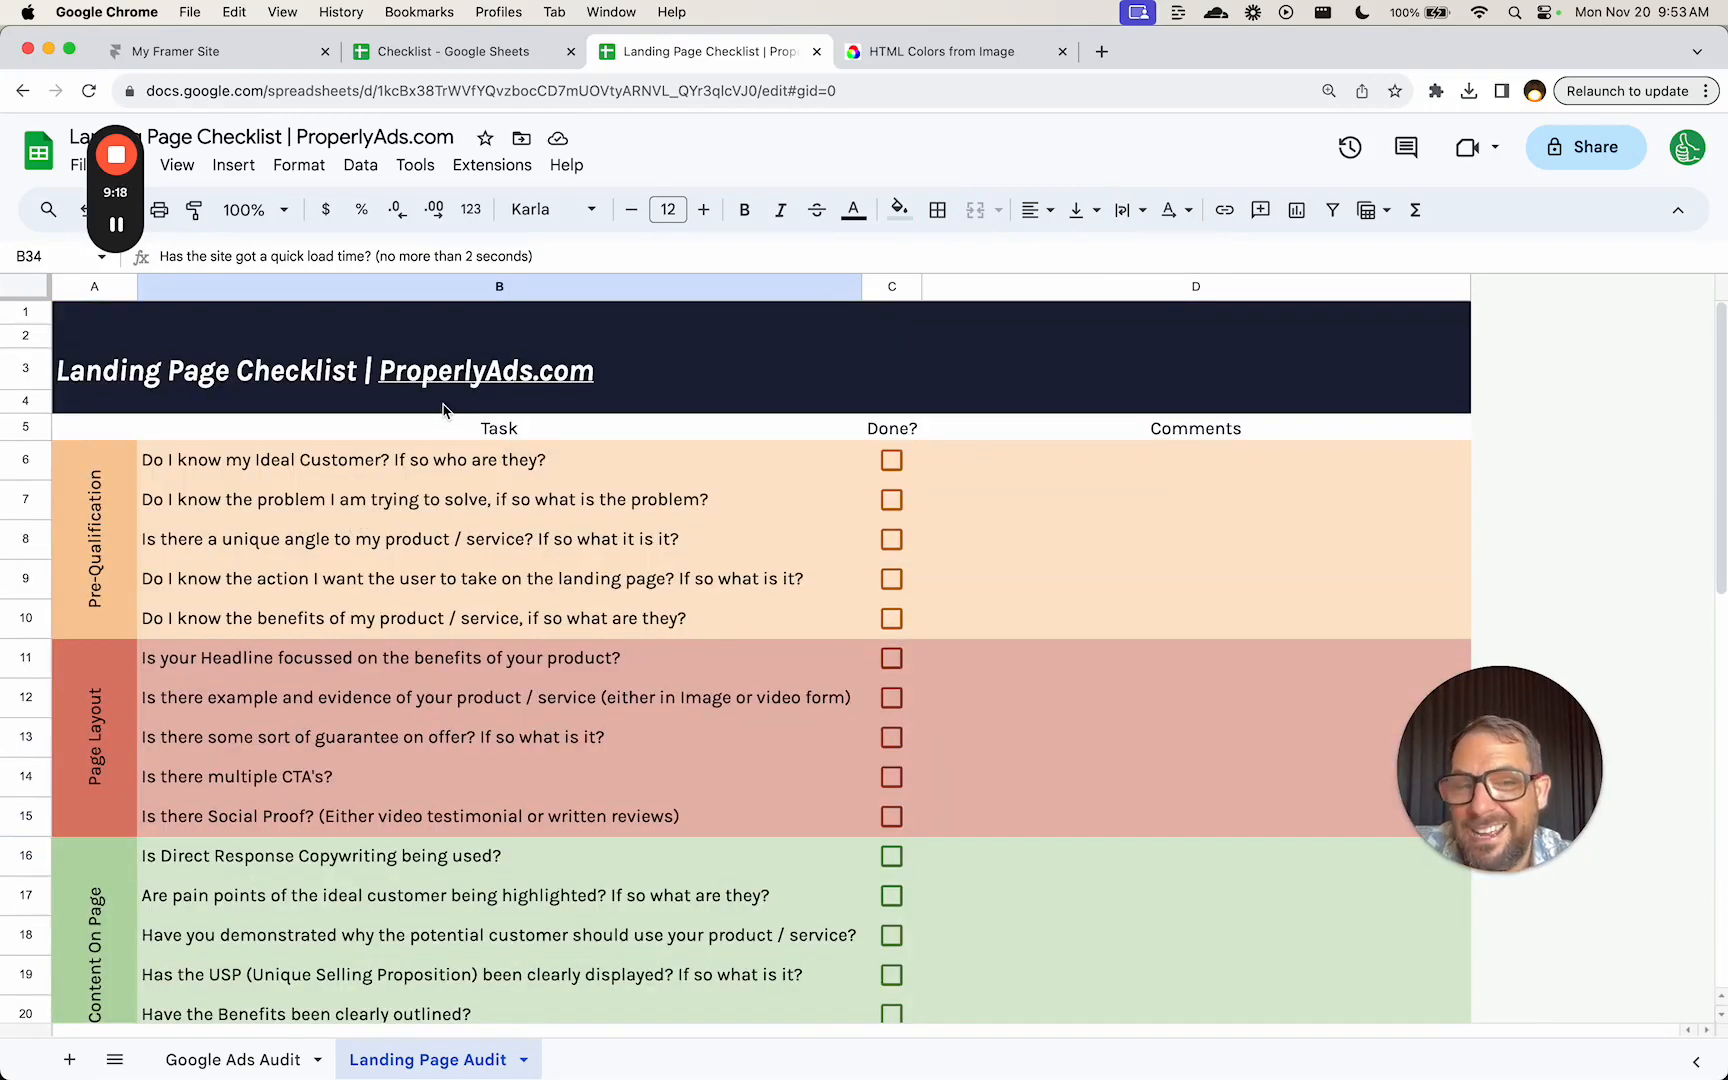
- View the original Google Ads Audit sheet for comparison and return to the Landing Page Audit sheet
{"action": "left_click", "coordinate": [300, 1060]}
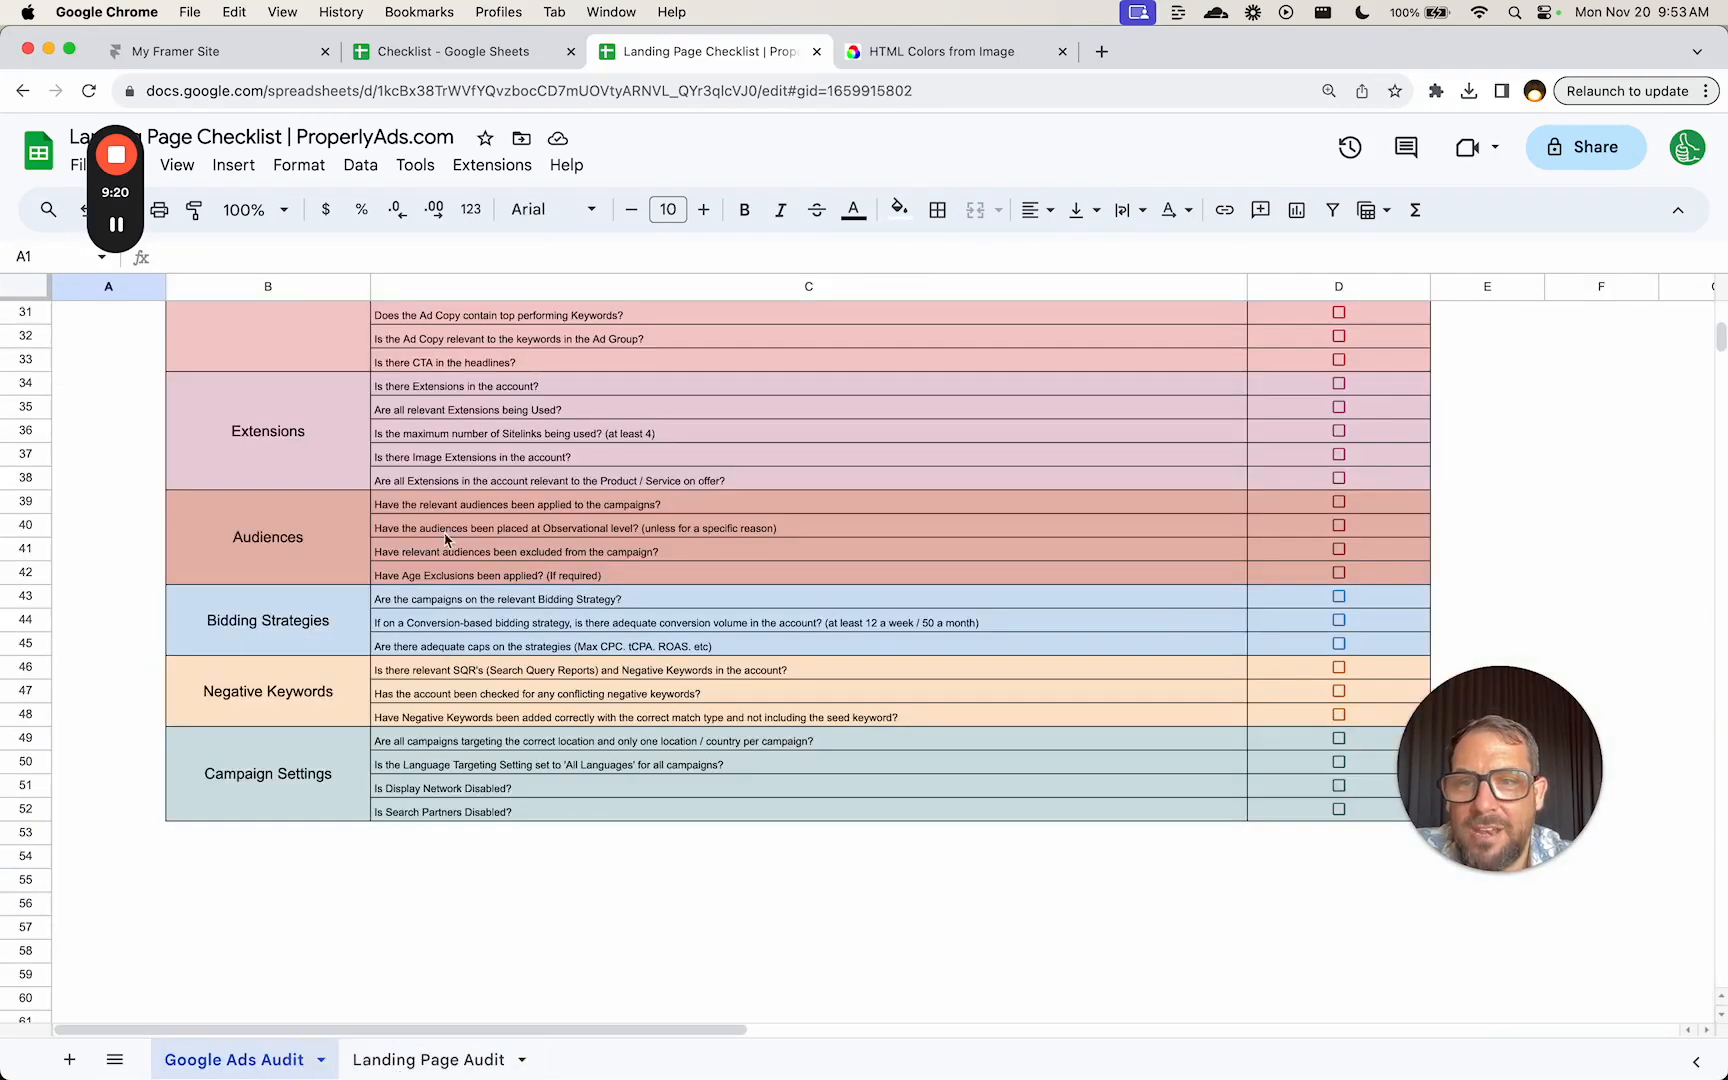
{"action": "scroll", "coordinate": [447, 530], "scroll_direction": "up", "scroll_amount": 10}
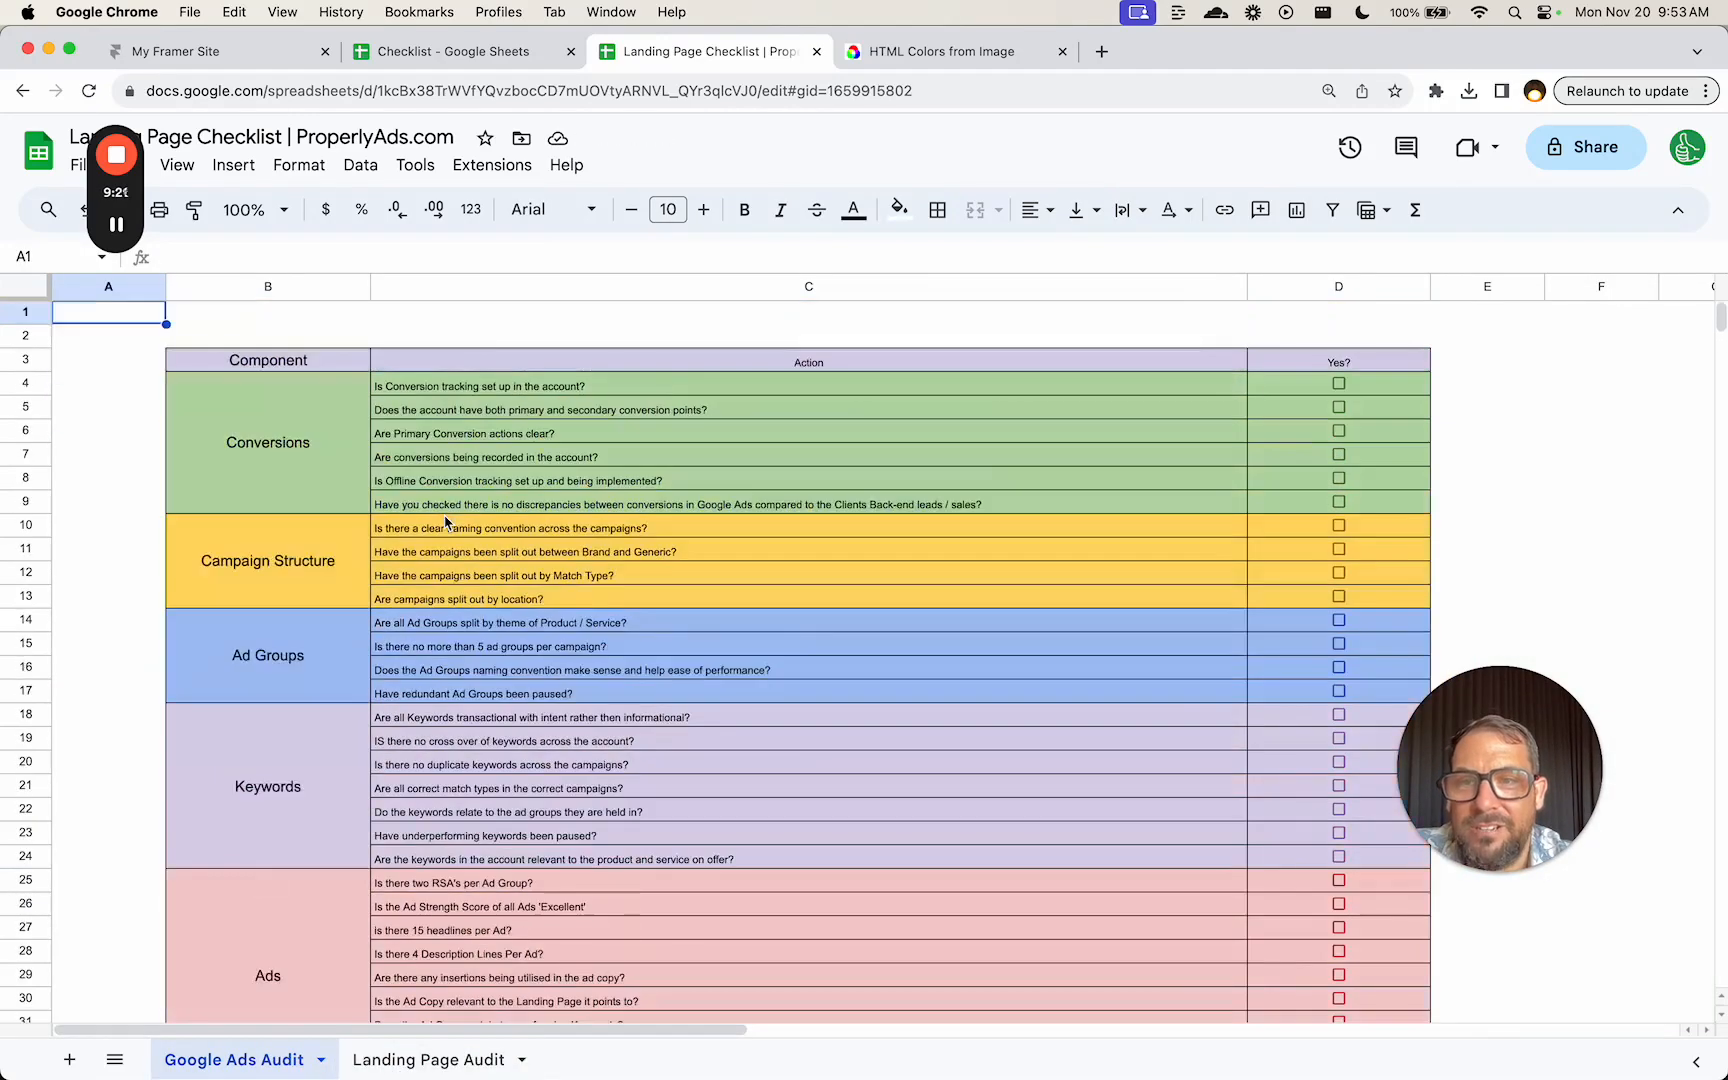
{"action": "left_click", "coordinate": [447, 1062]}
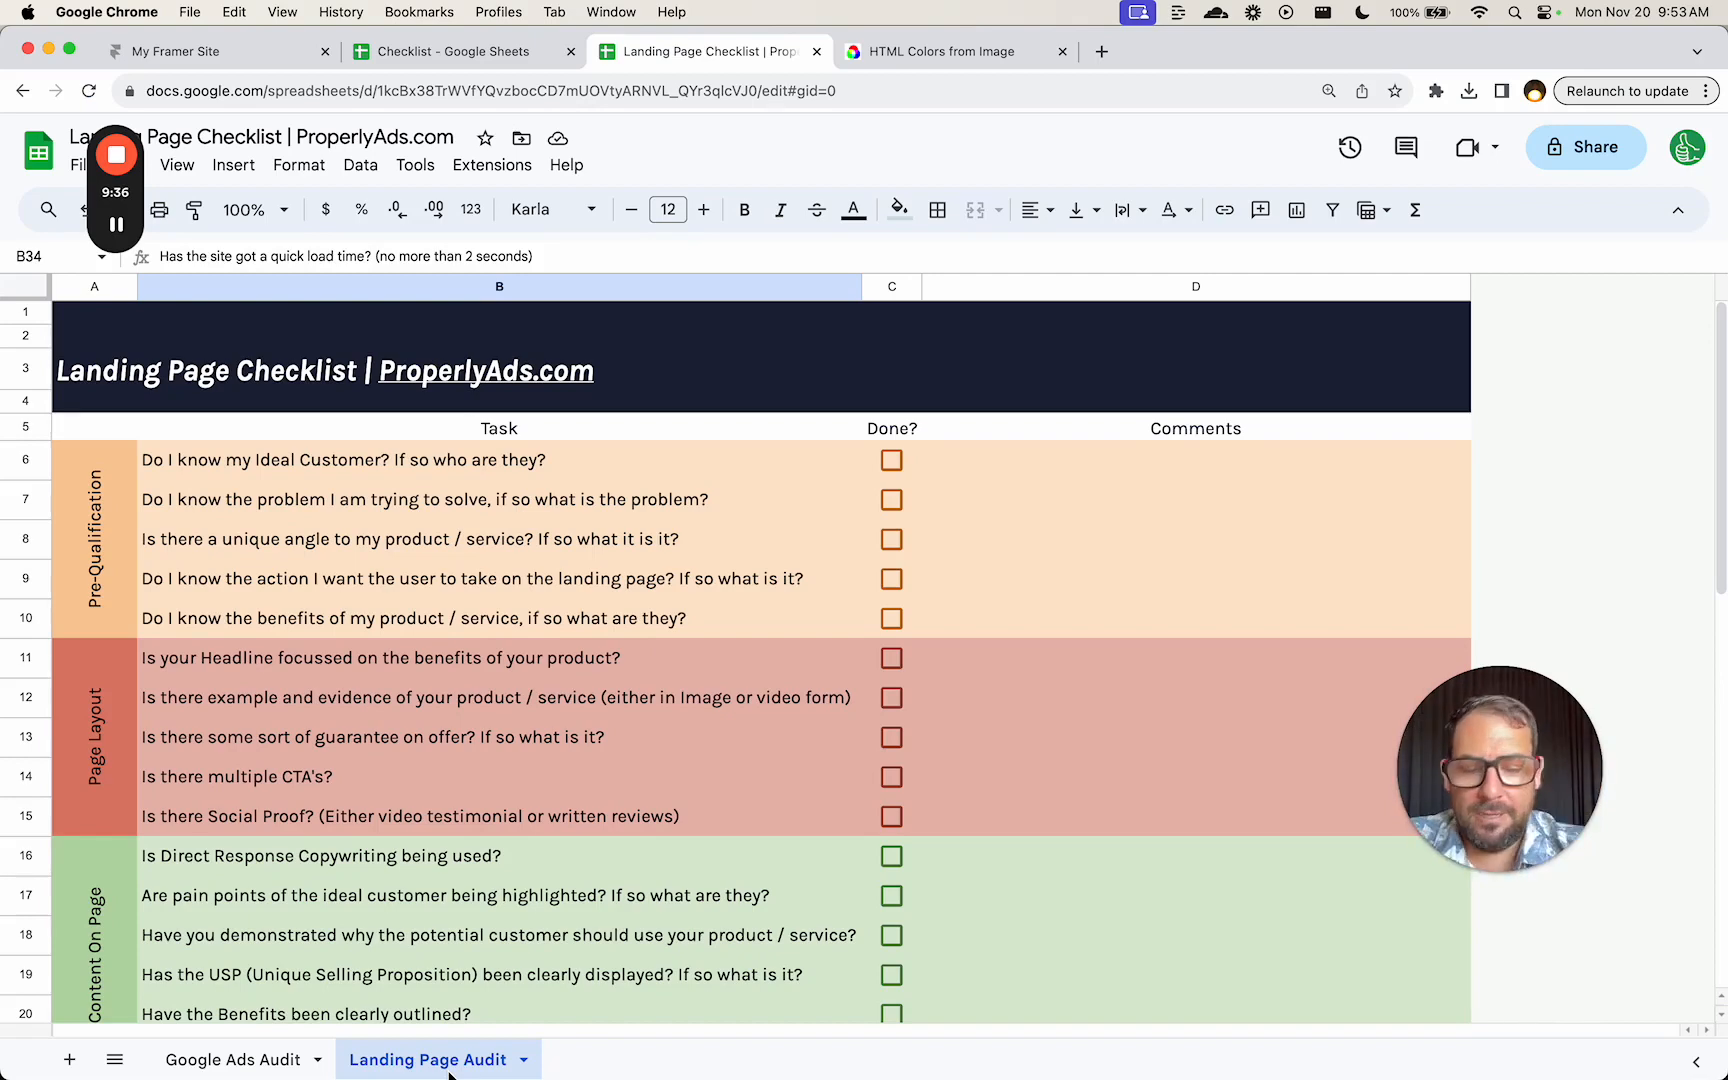
- Zoom the page out to examine the overall checklist layout, and reset the zoom to 100%
{"action": "key", "text": "super+minus"}
{"action": "key", "text": "super+minus"}
{"action": "key", "text": "super+minus"}
{"action": "key", "text": "super+minus"}
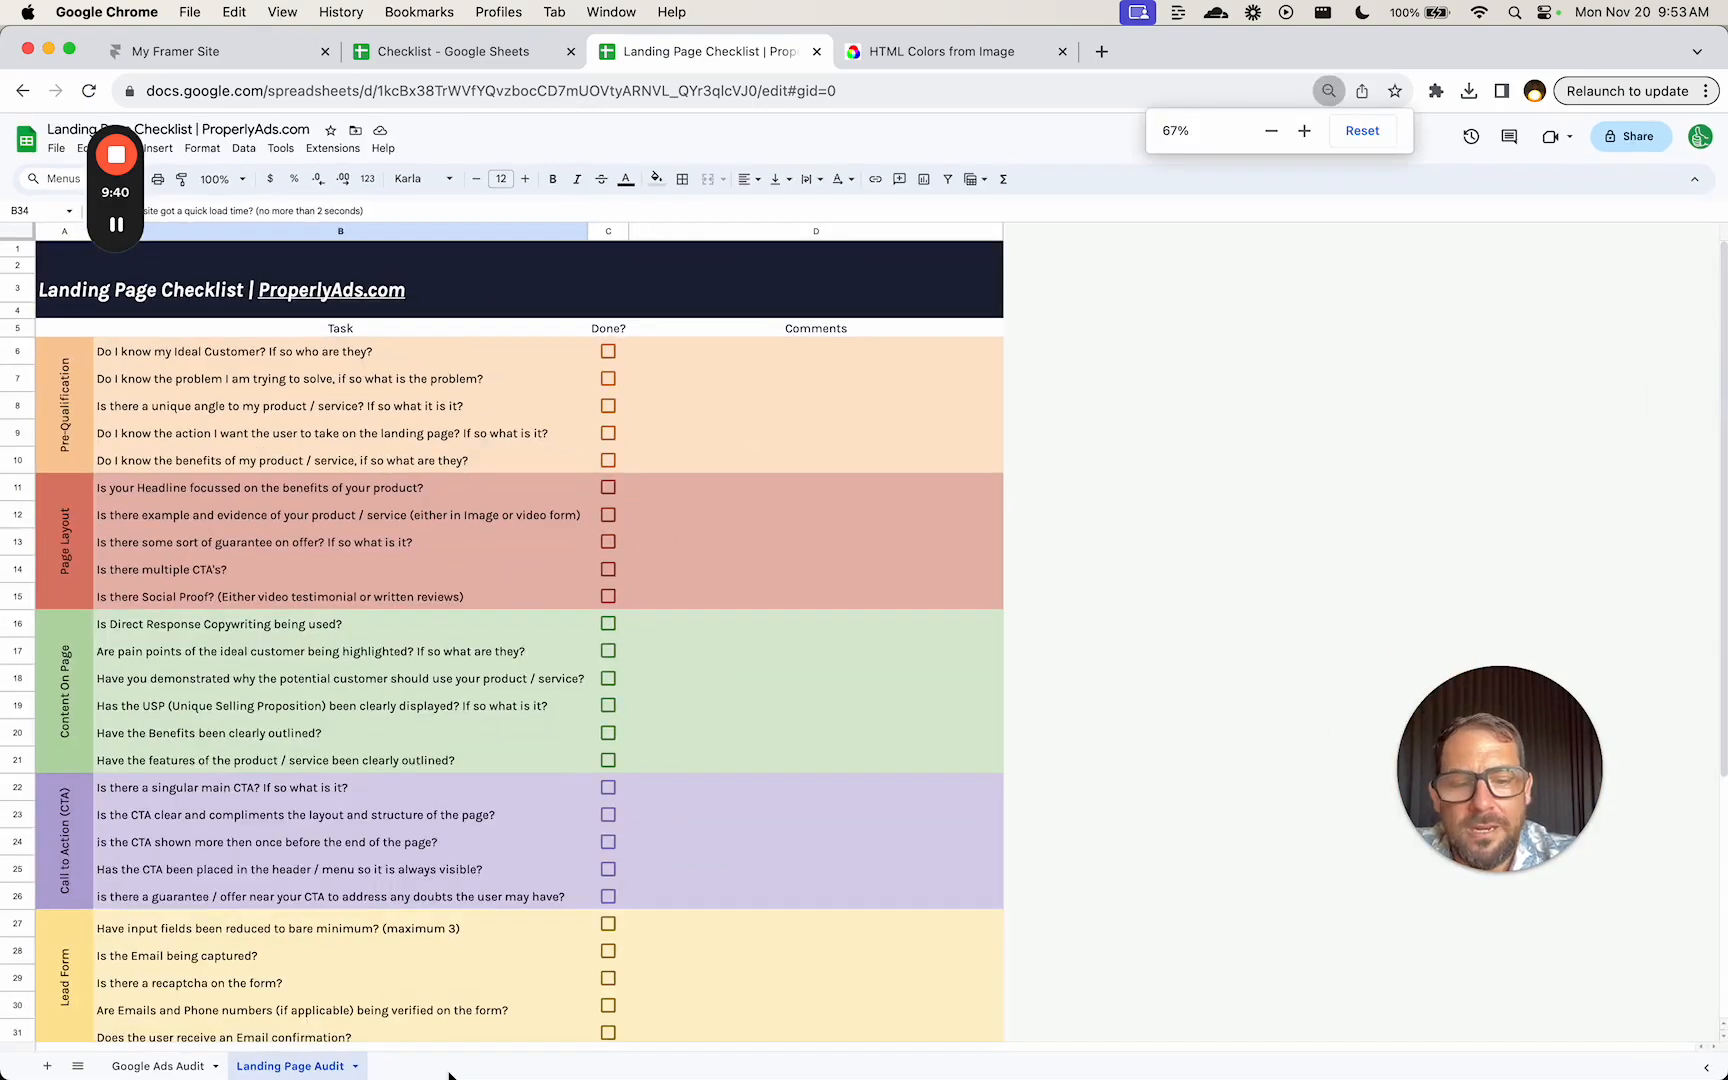
{"action": "key", "text": "super+minus"}
{"action": "key", "text": "super+0"}
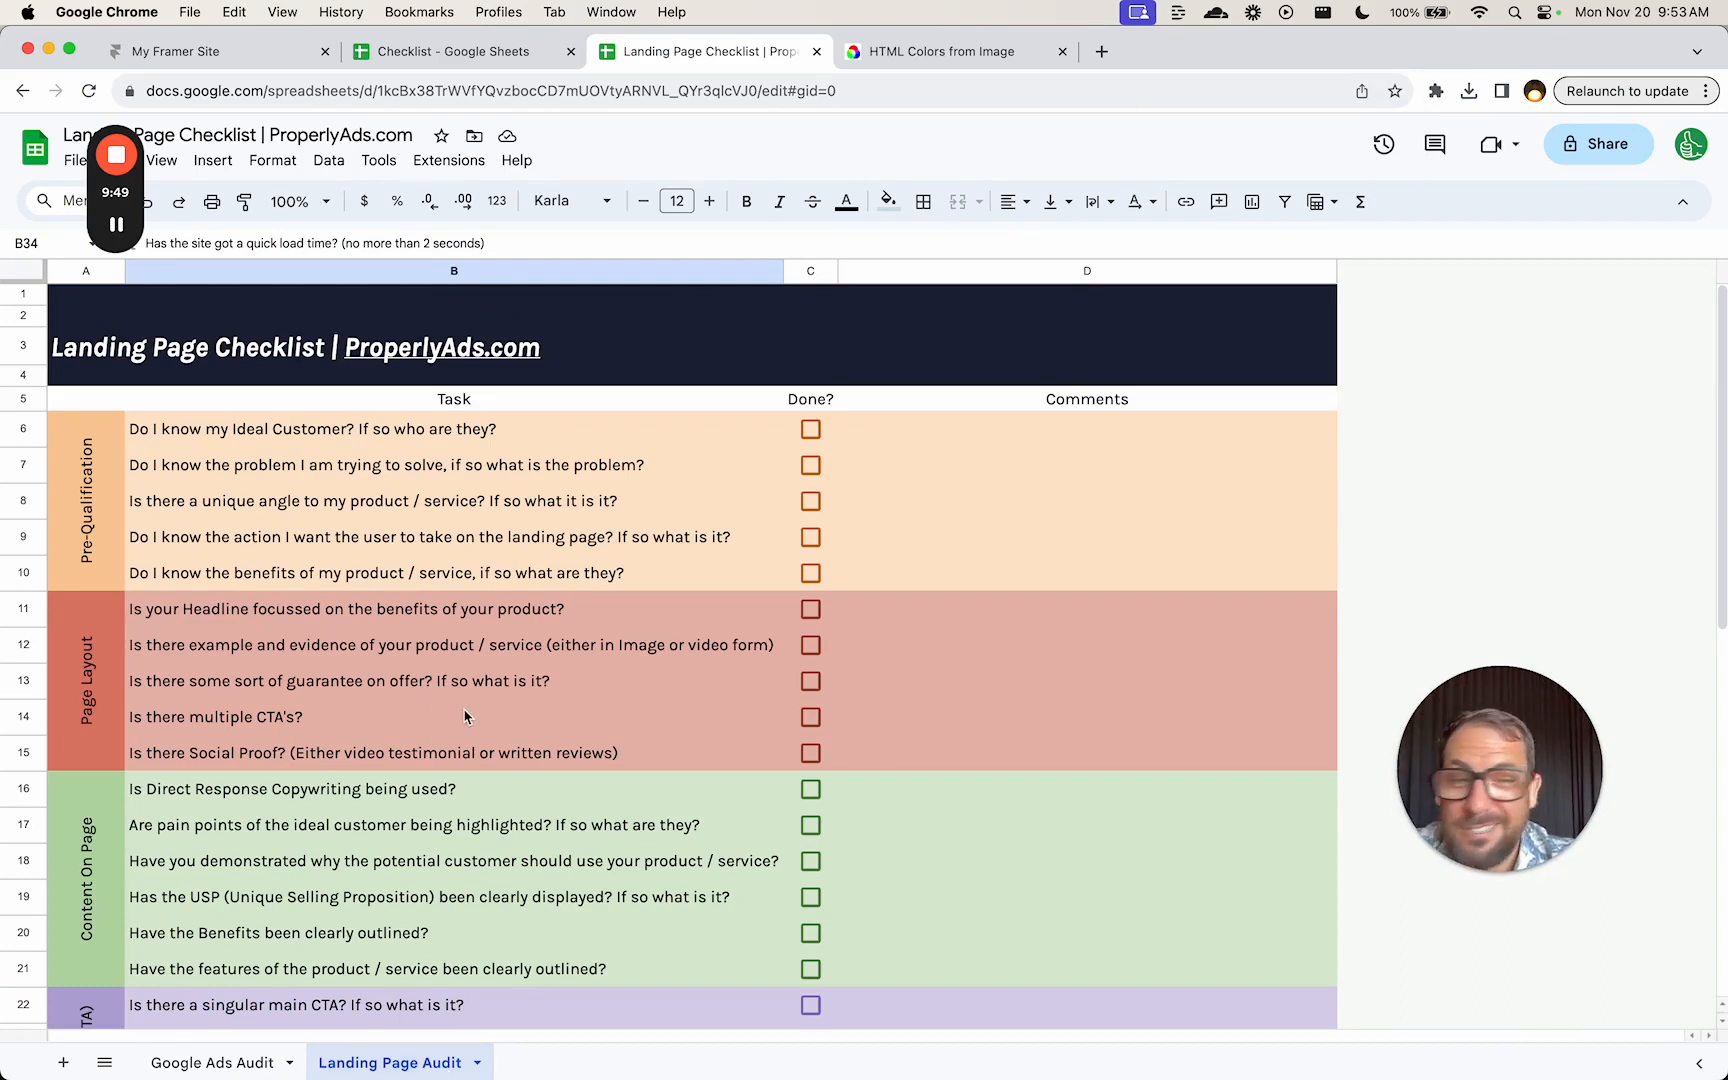
- Test the Done? checkboxes in C6 and C7 by ticking and unticking them
{"action": "left_click", "coordinate": [436, 540]}
{"action": "left_click", "coordinate": [810, 429]}
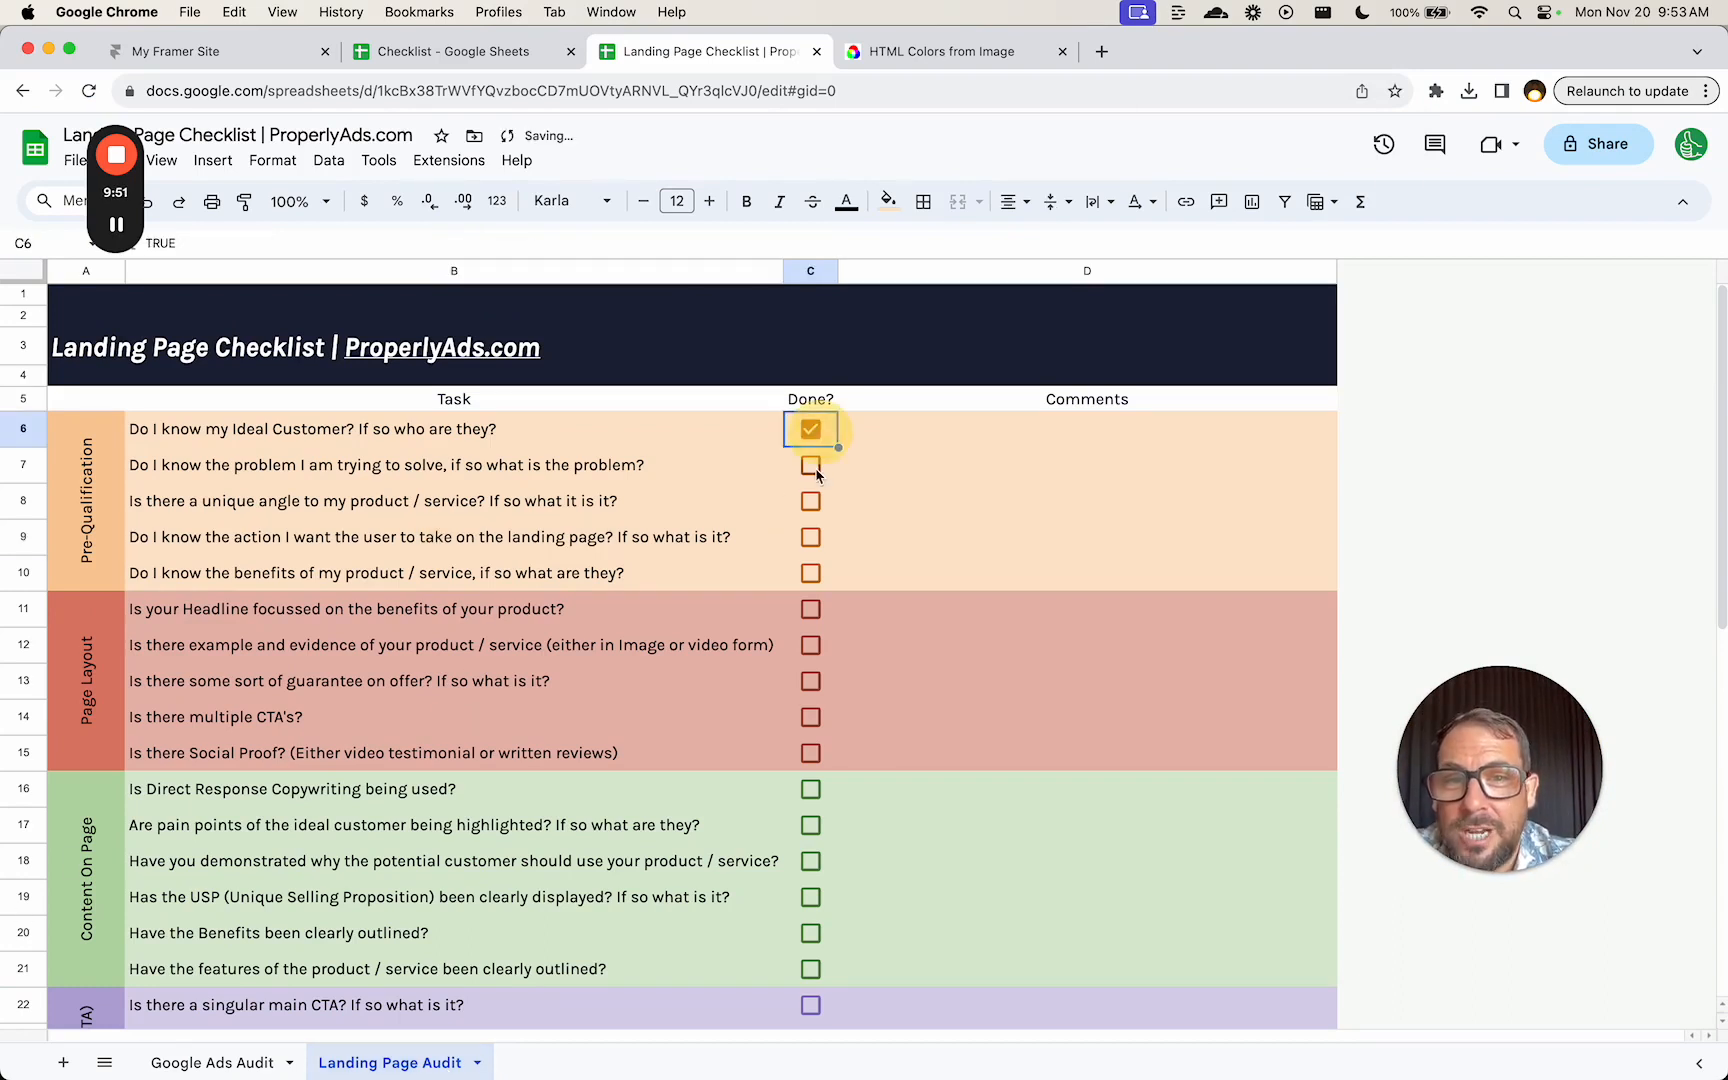
{"action": "left_click", "coordinate": [815, 468]}
{"action": "left_click", "coordinate": [812, 432]}
{"action": "left_click", "coordinate": [815, 469]}
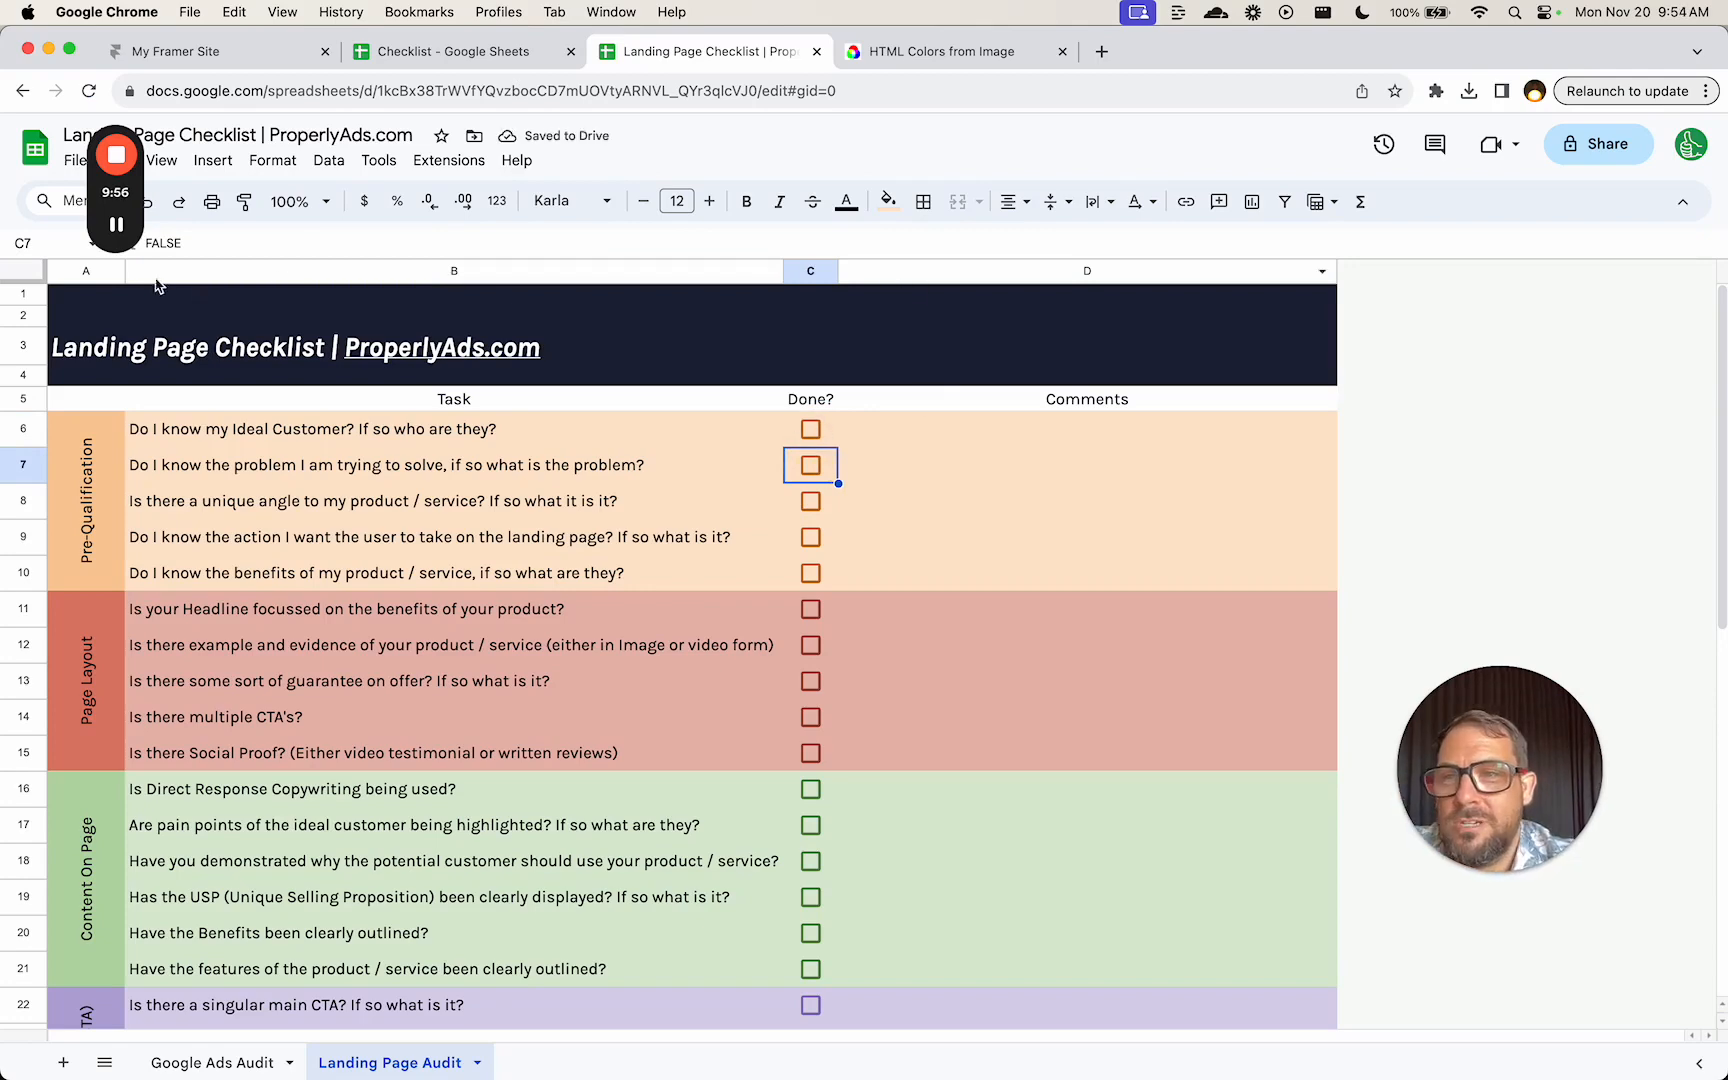
- Insert an extra column before the section labels and select its cells A6:A10
{"action": "left_click", "coordinate": [70, 271]}
{"action": "right_click", "coordinate": [62, 271]}
{"action": "left_click", "coordinate": [262, 446]}
{"action": "left_click", "coordinate": [131, 432]}
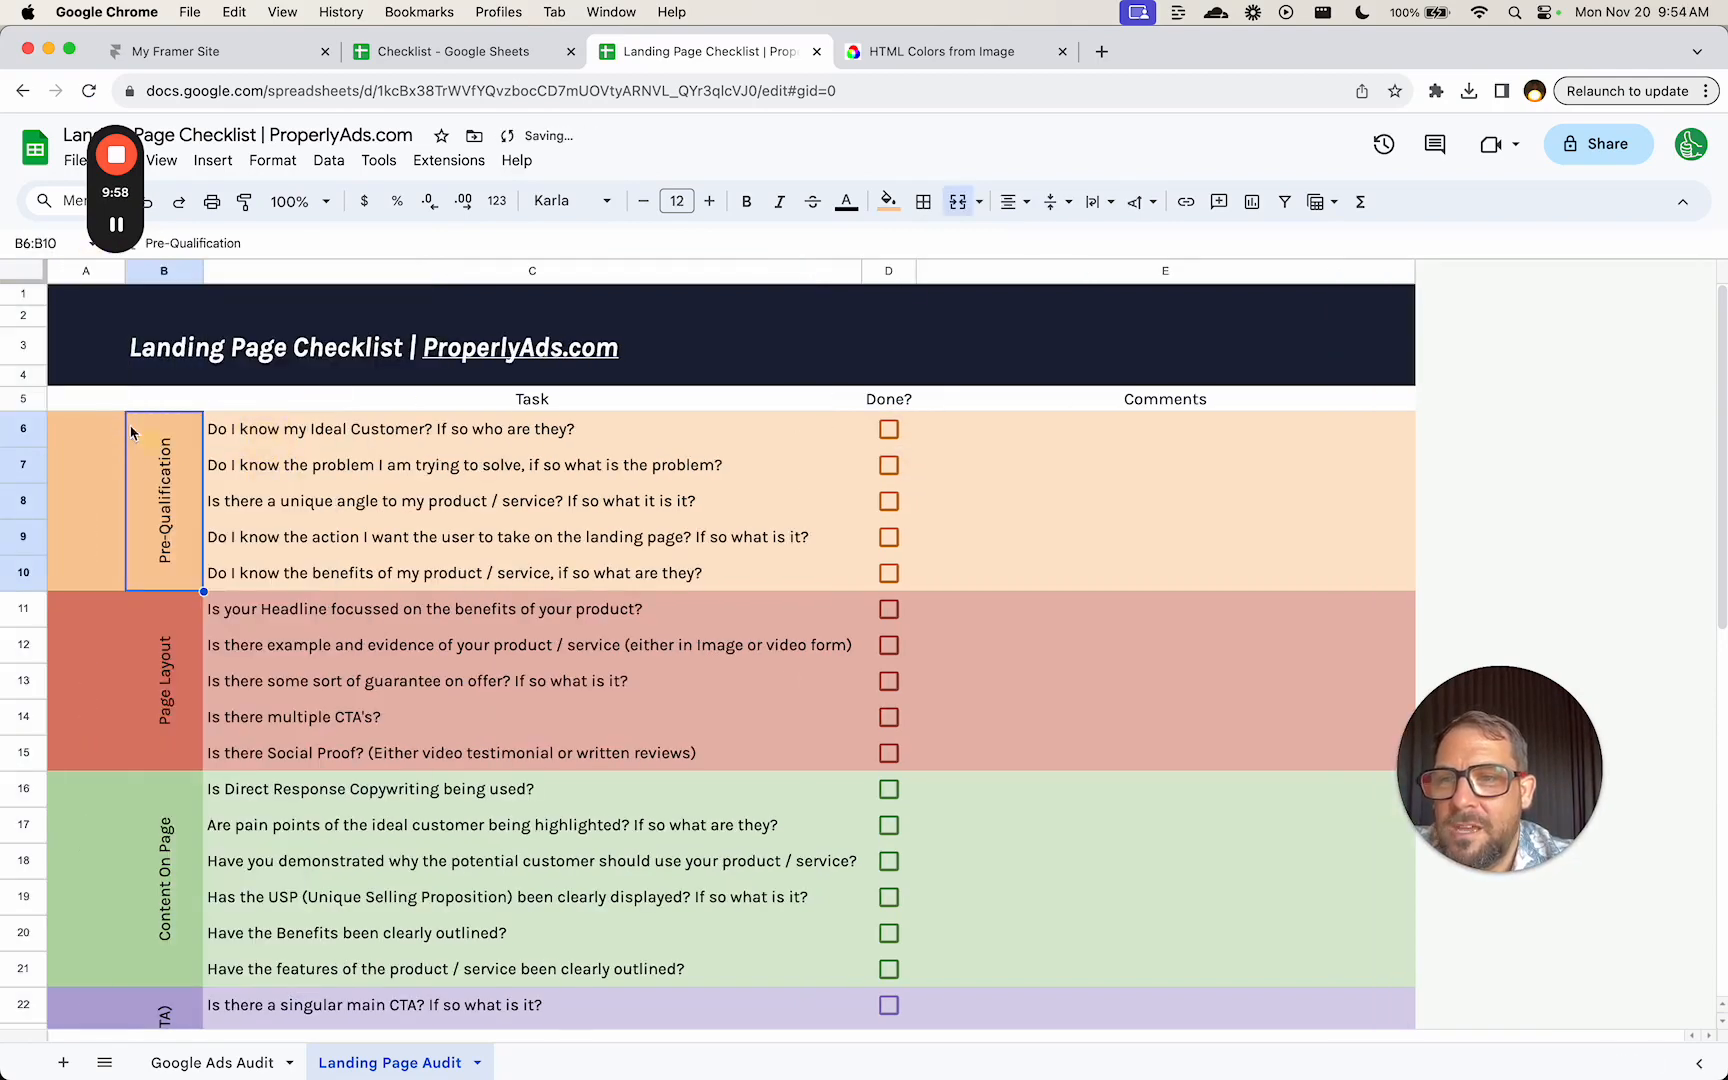
{"action": "left_click", "coordinate": [92, 437]}
{"action": "left_click_drag", "start_coordinate": [95, 440], "coordinate": [100, 570]}
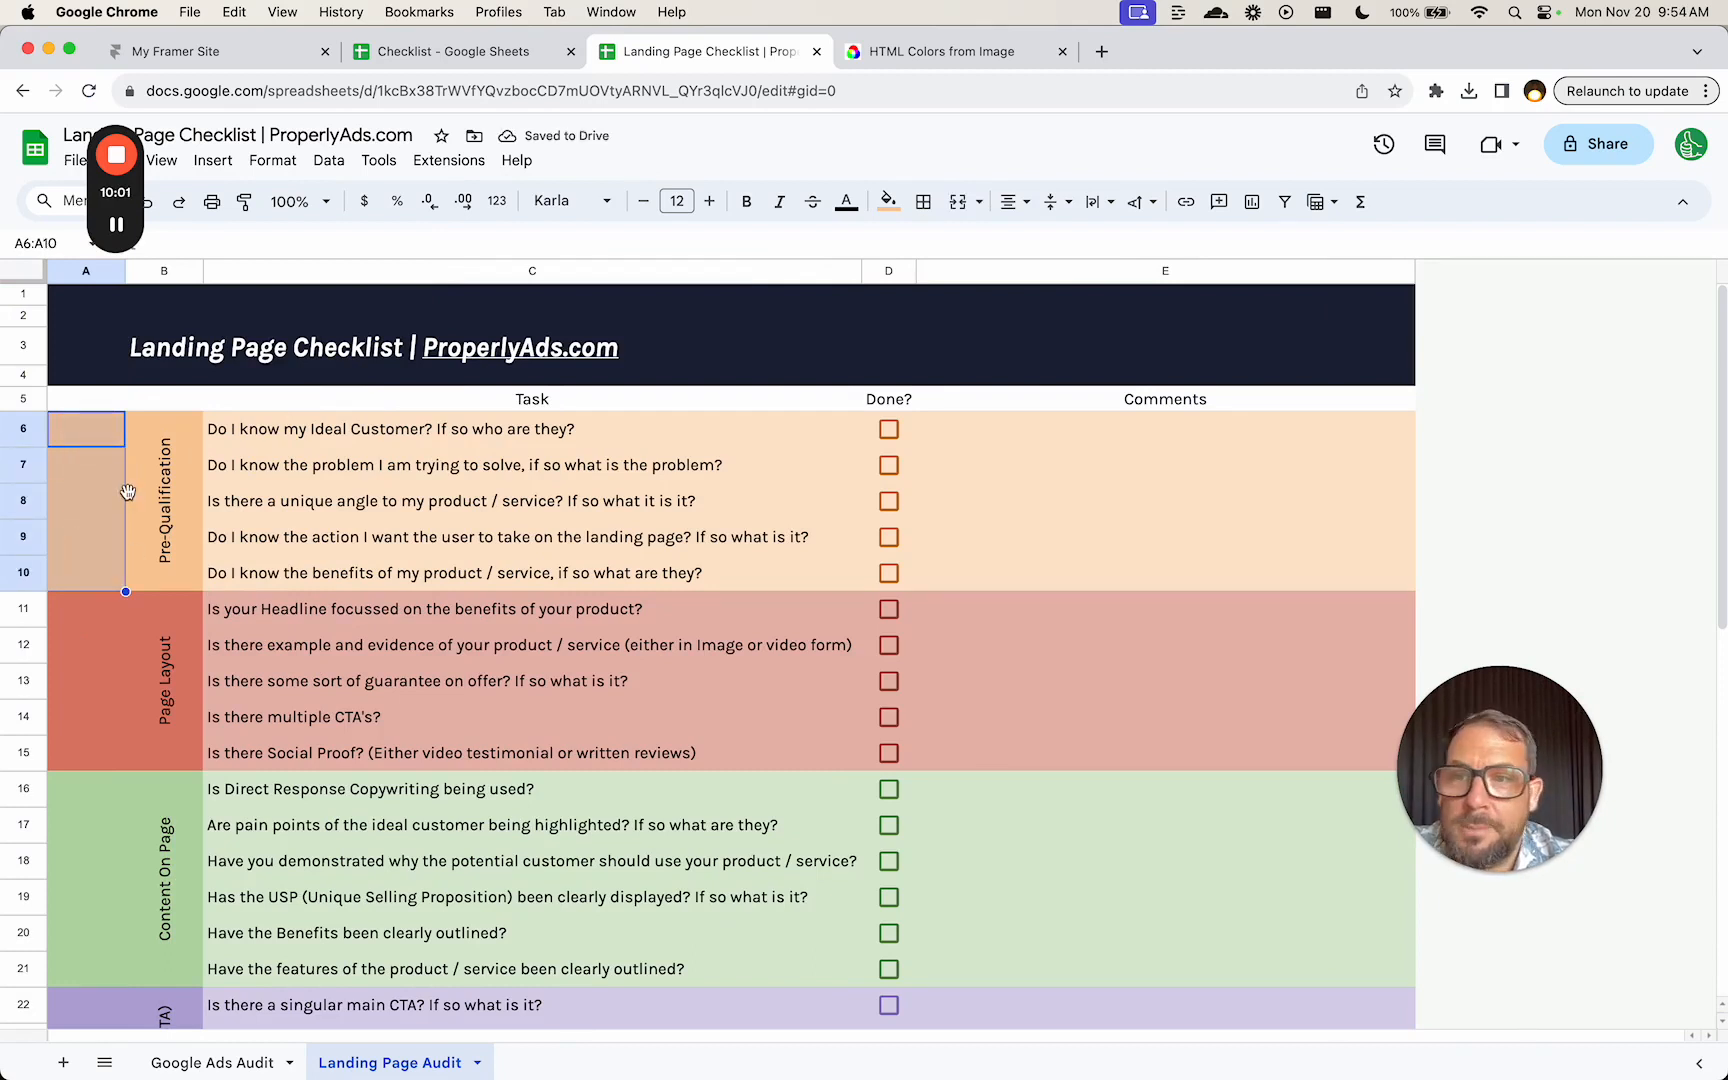
- Tick the Done? checkboxes in D6:D10 for all Pre-Qualification tasks and reselect the empty cells A6:A10
{"action": "left_click", "coordinate": [888, 429]}
{"action": "left_click", "coordinate": [888, 465]}
{"action": "left_click", "coordinate": [888, 501]}
{"action": "left_click", "coordinate": [888, 537]}
{"action": "left_click", "coordinate": [888, 575]}
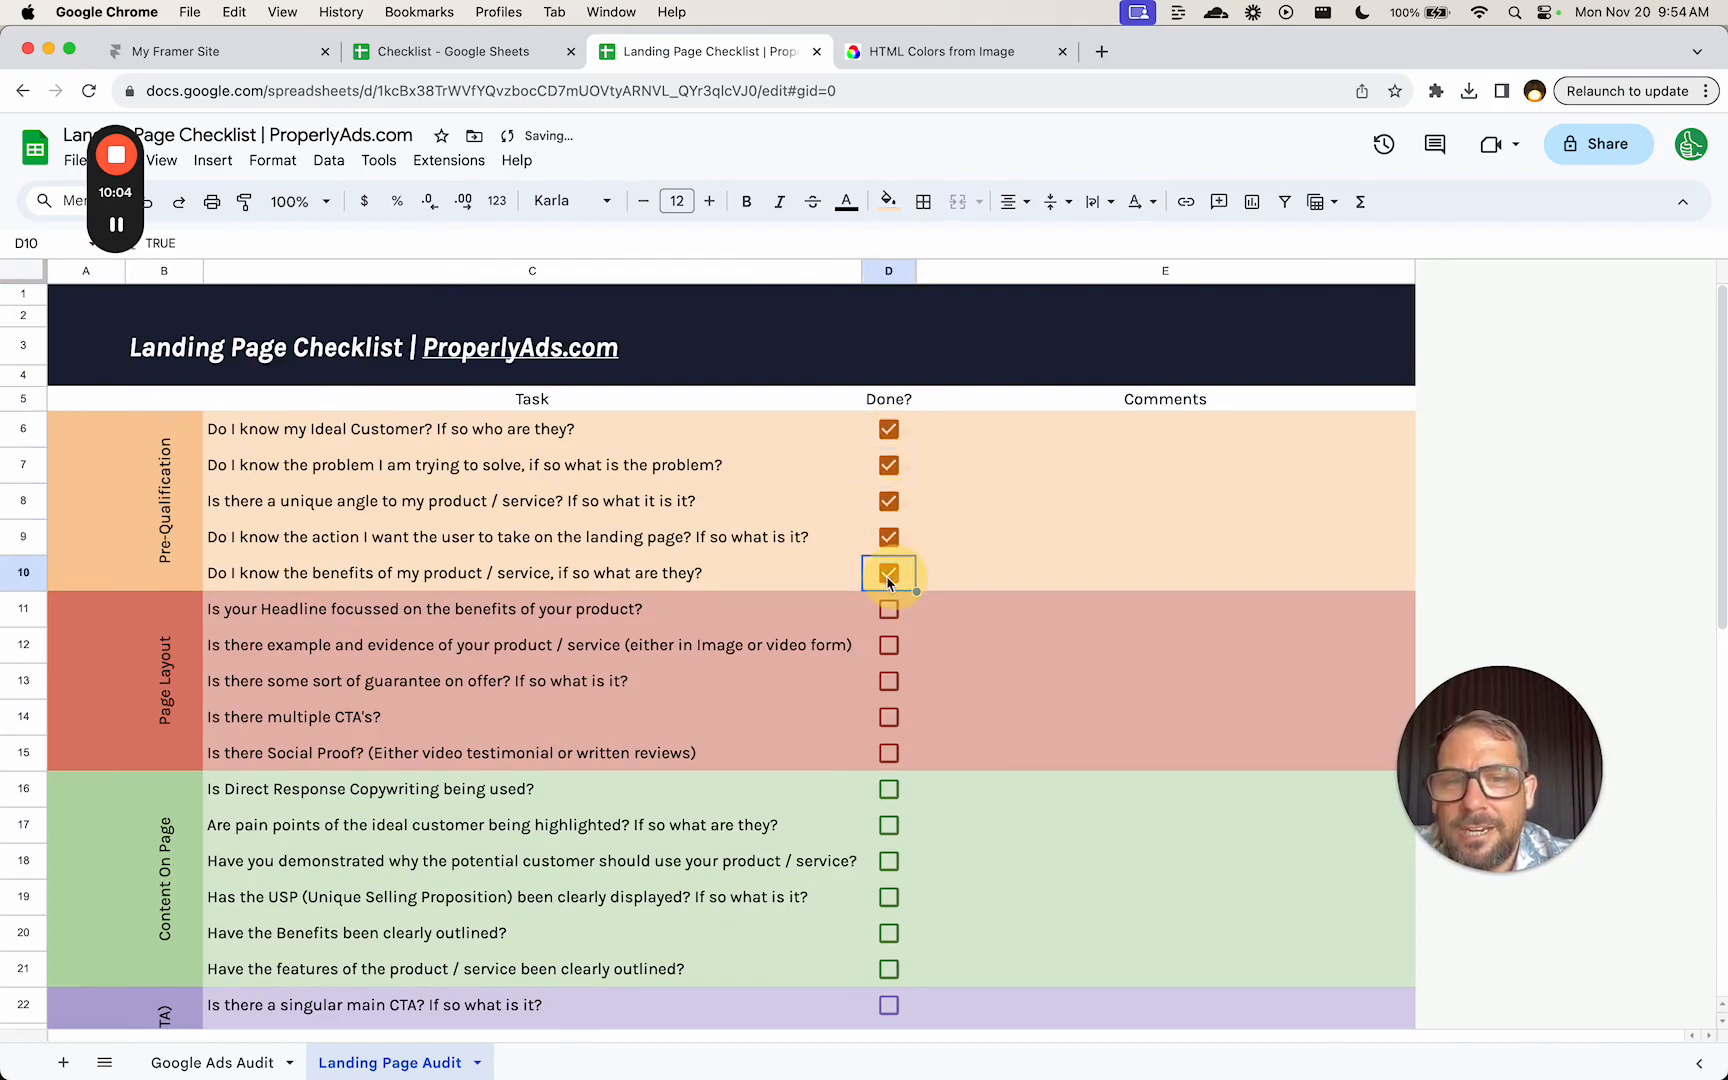
{"action": "left_click_drag", "start_coordinate": [100, 432], "coordinate": [88, 592]}
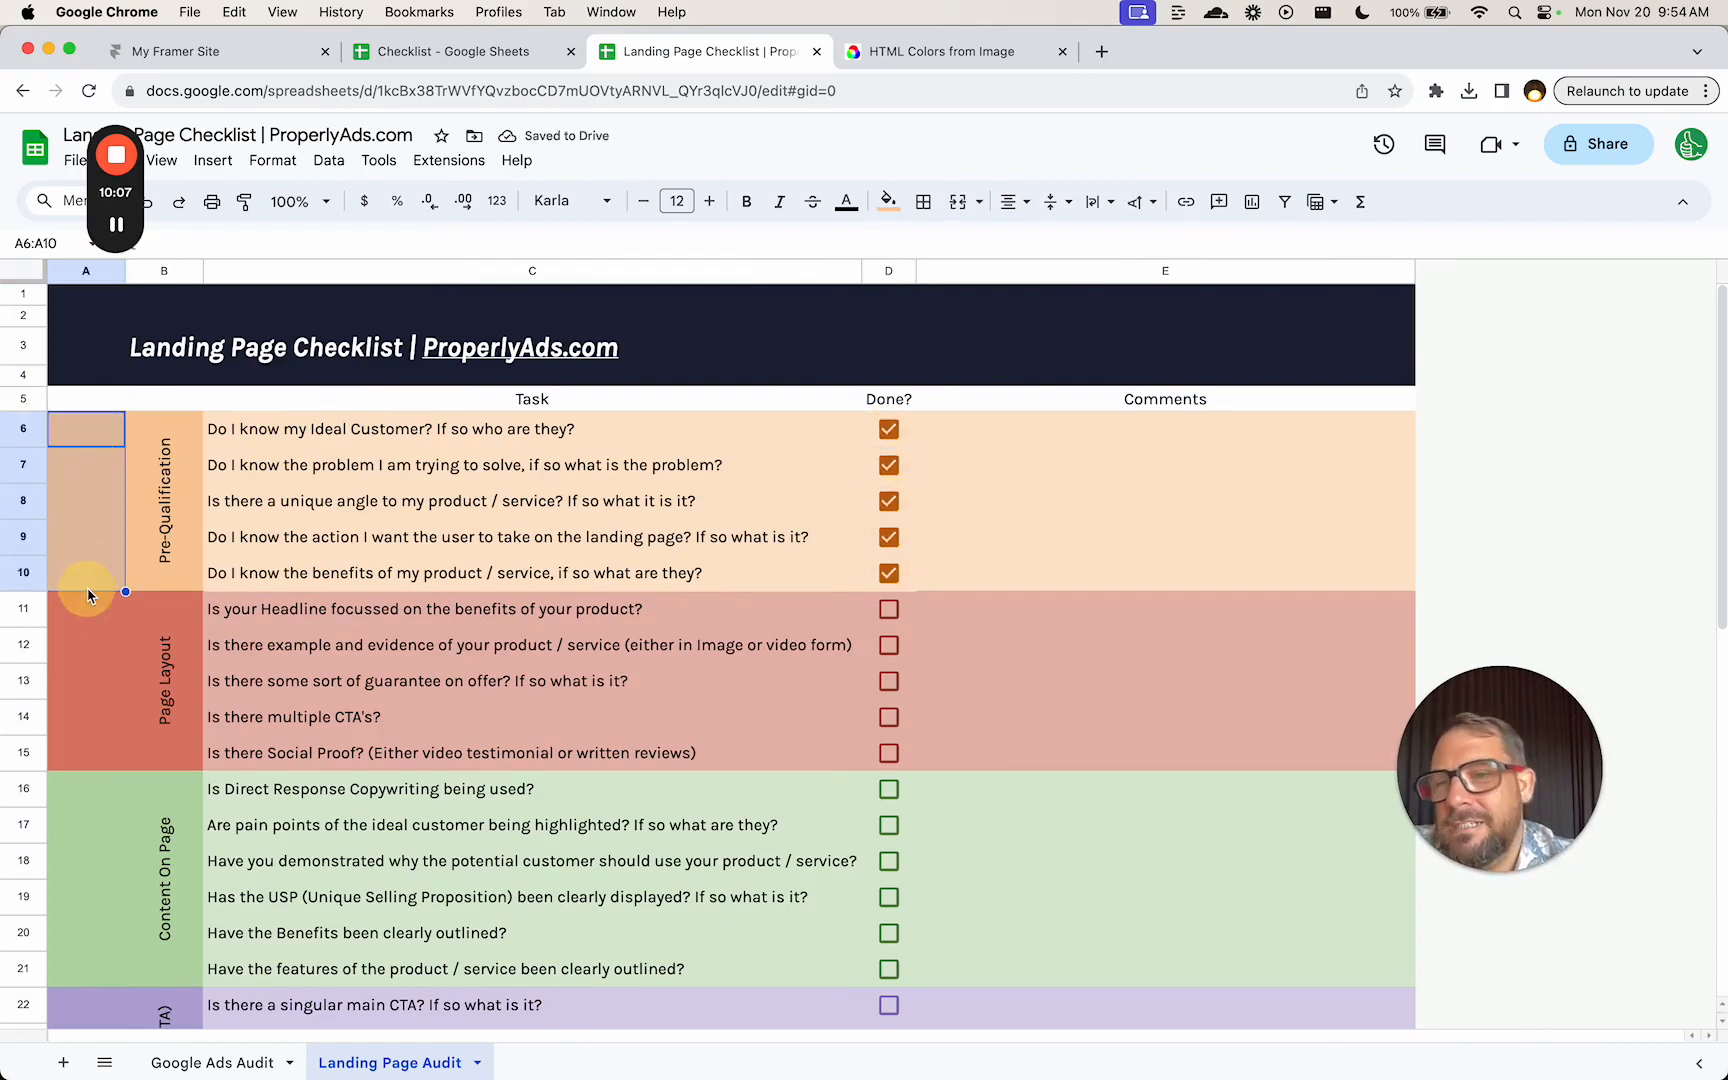
- Delete the extra empty column A before the section labels
{"action": "right_click", "coordinate": [90, 271]}
{"action": "left_click", "coordinate": [170, 515]}
{"action": "left_click", "coordinate": [492, 507]}
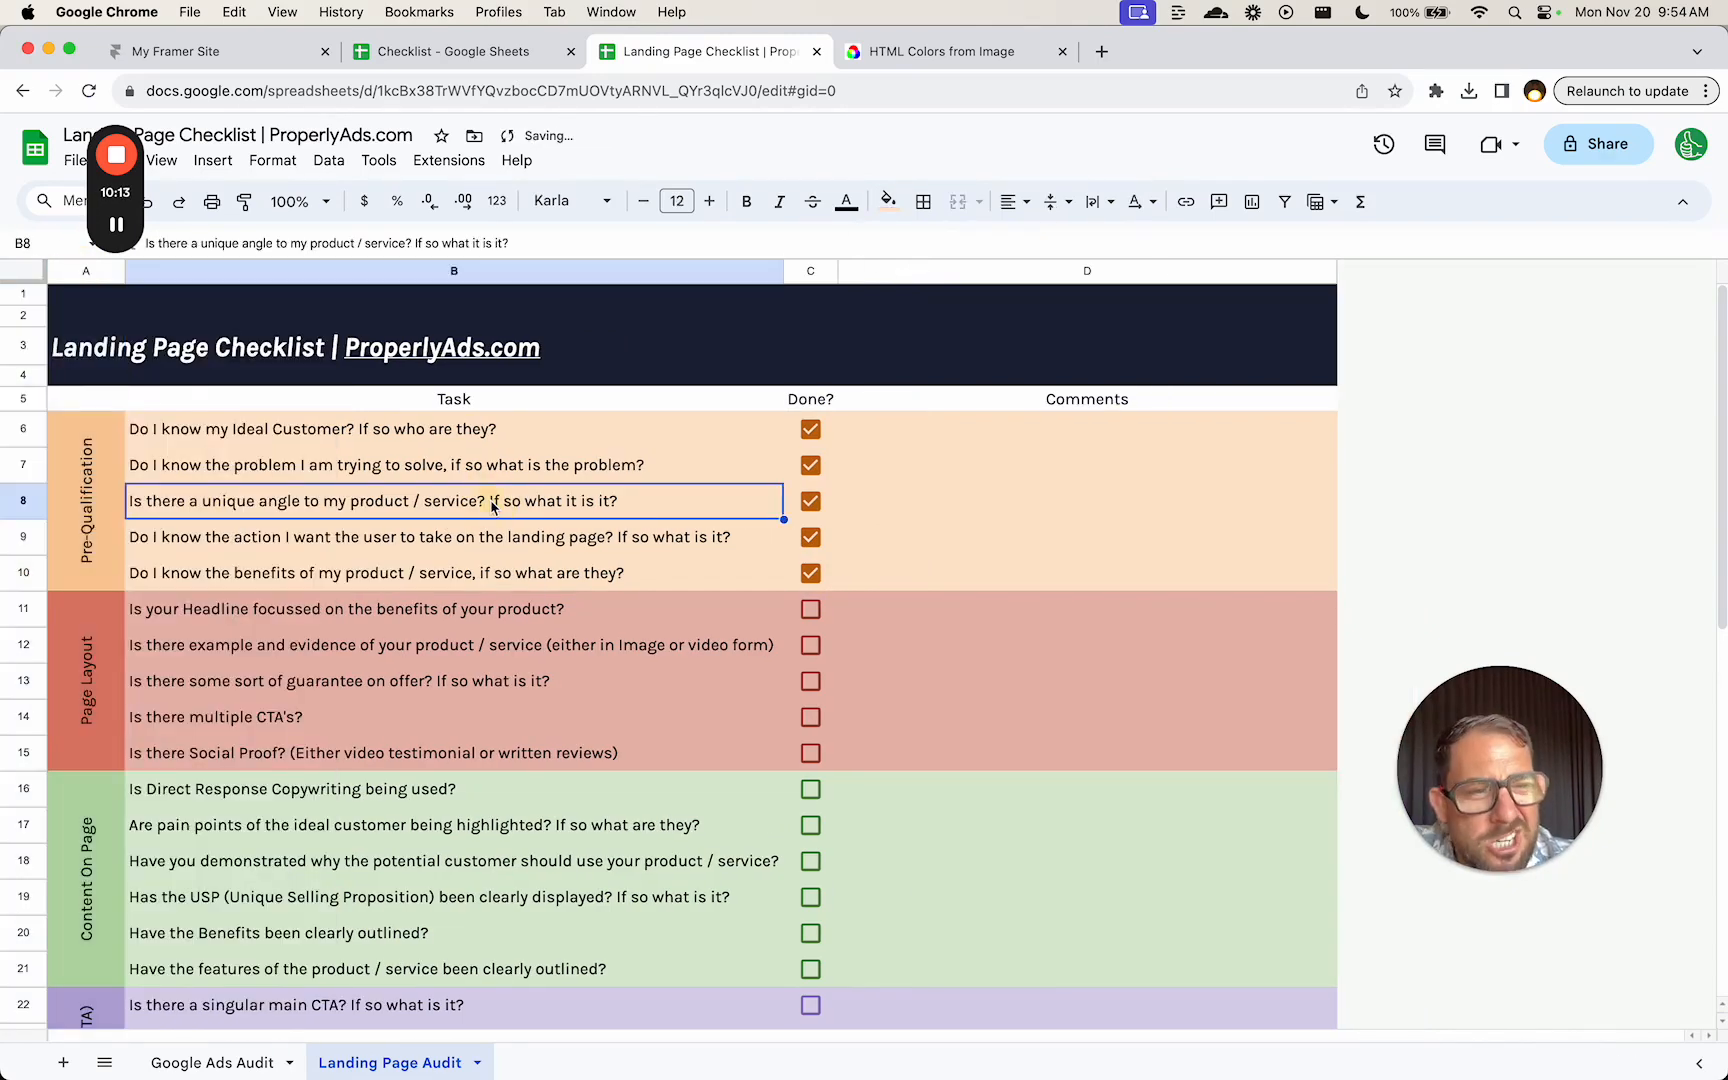
- Untick the Done? checkboxes in C6:C10 for the Pre-Qualification tasks
{"action": "left_click", "coordinate": [811, 430]}
{"action": "left_click", "coordinate": [812, 466]}
{"action": "left_click", "coordinate": [811, 502]}
{"action": "left_click", "coordinate": [811, 538]}
{"action": "left_click", "coordinate": [811, 573]}
{"action": "left_click", "coordinate": [590, 503]}
- Center the Landing Page Checklist title horizontally and merge its row across A3:D3
{"action": "left_click", "coordinate": [132, 345]}
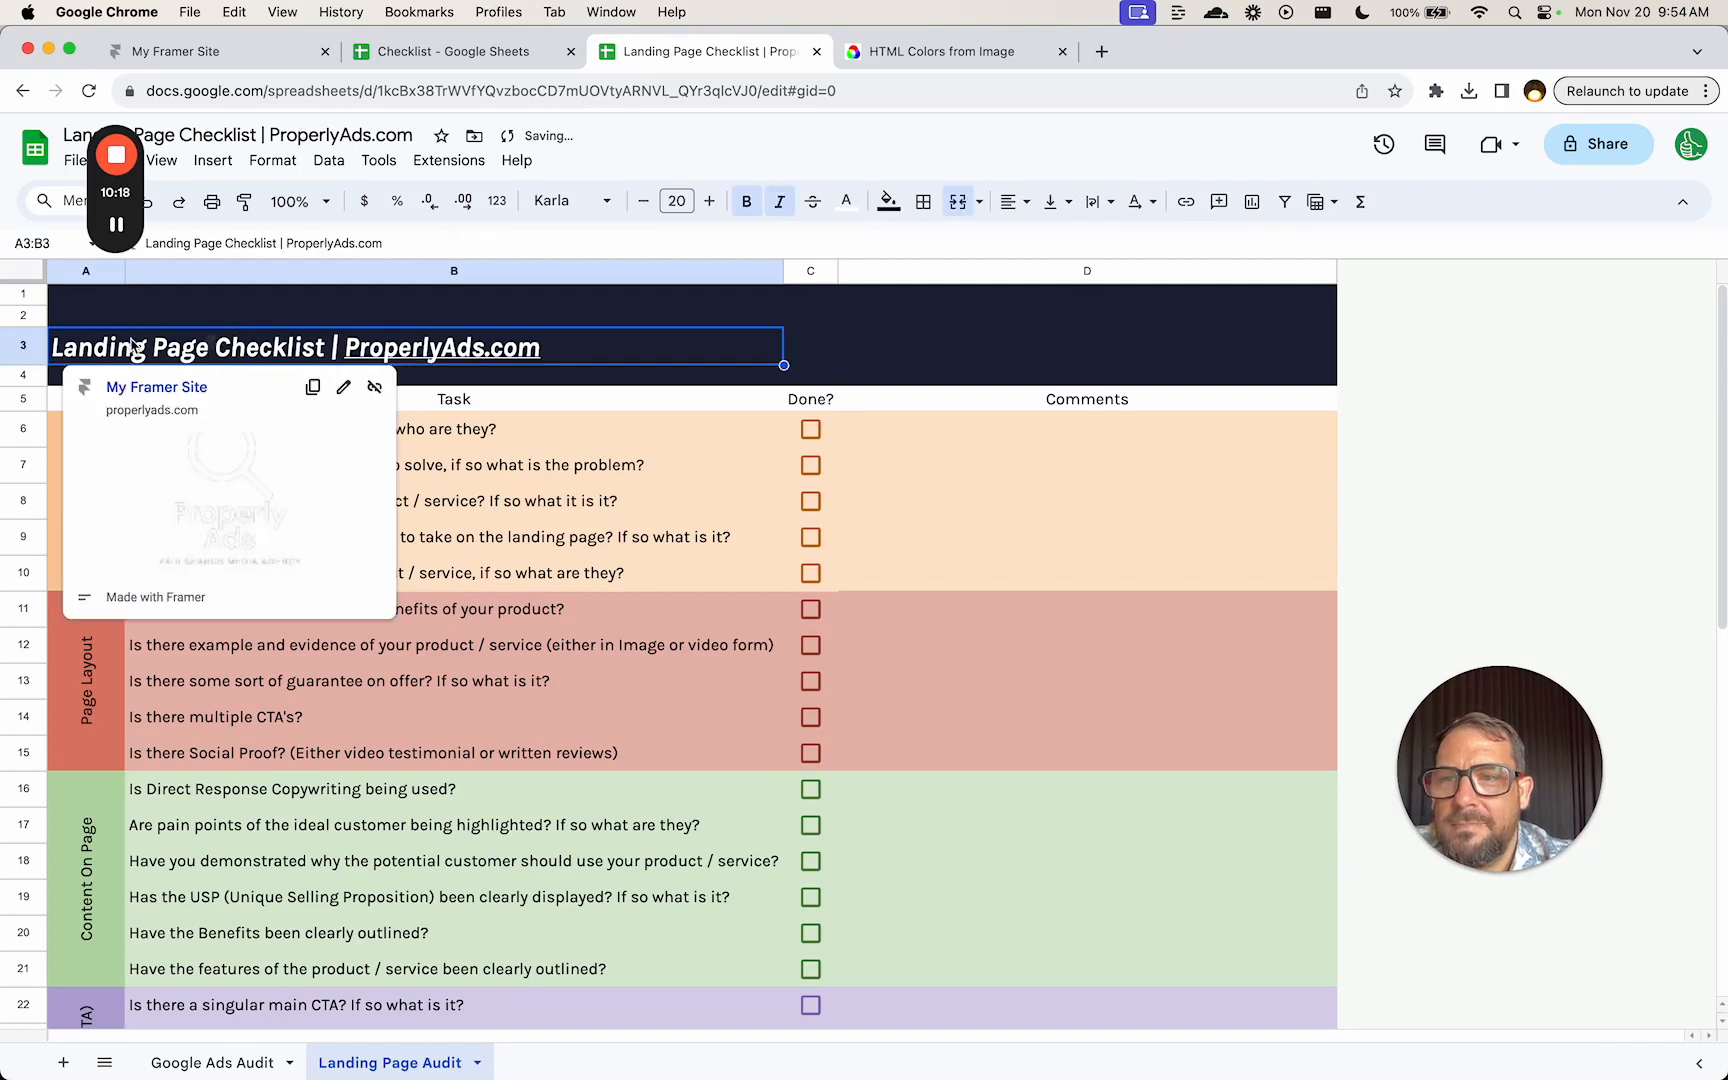
{"action": "left_click", "coordinate": [1107, 340], "text": "shift"}
{"action": "left_click", "coordinate": [1012, 201]}
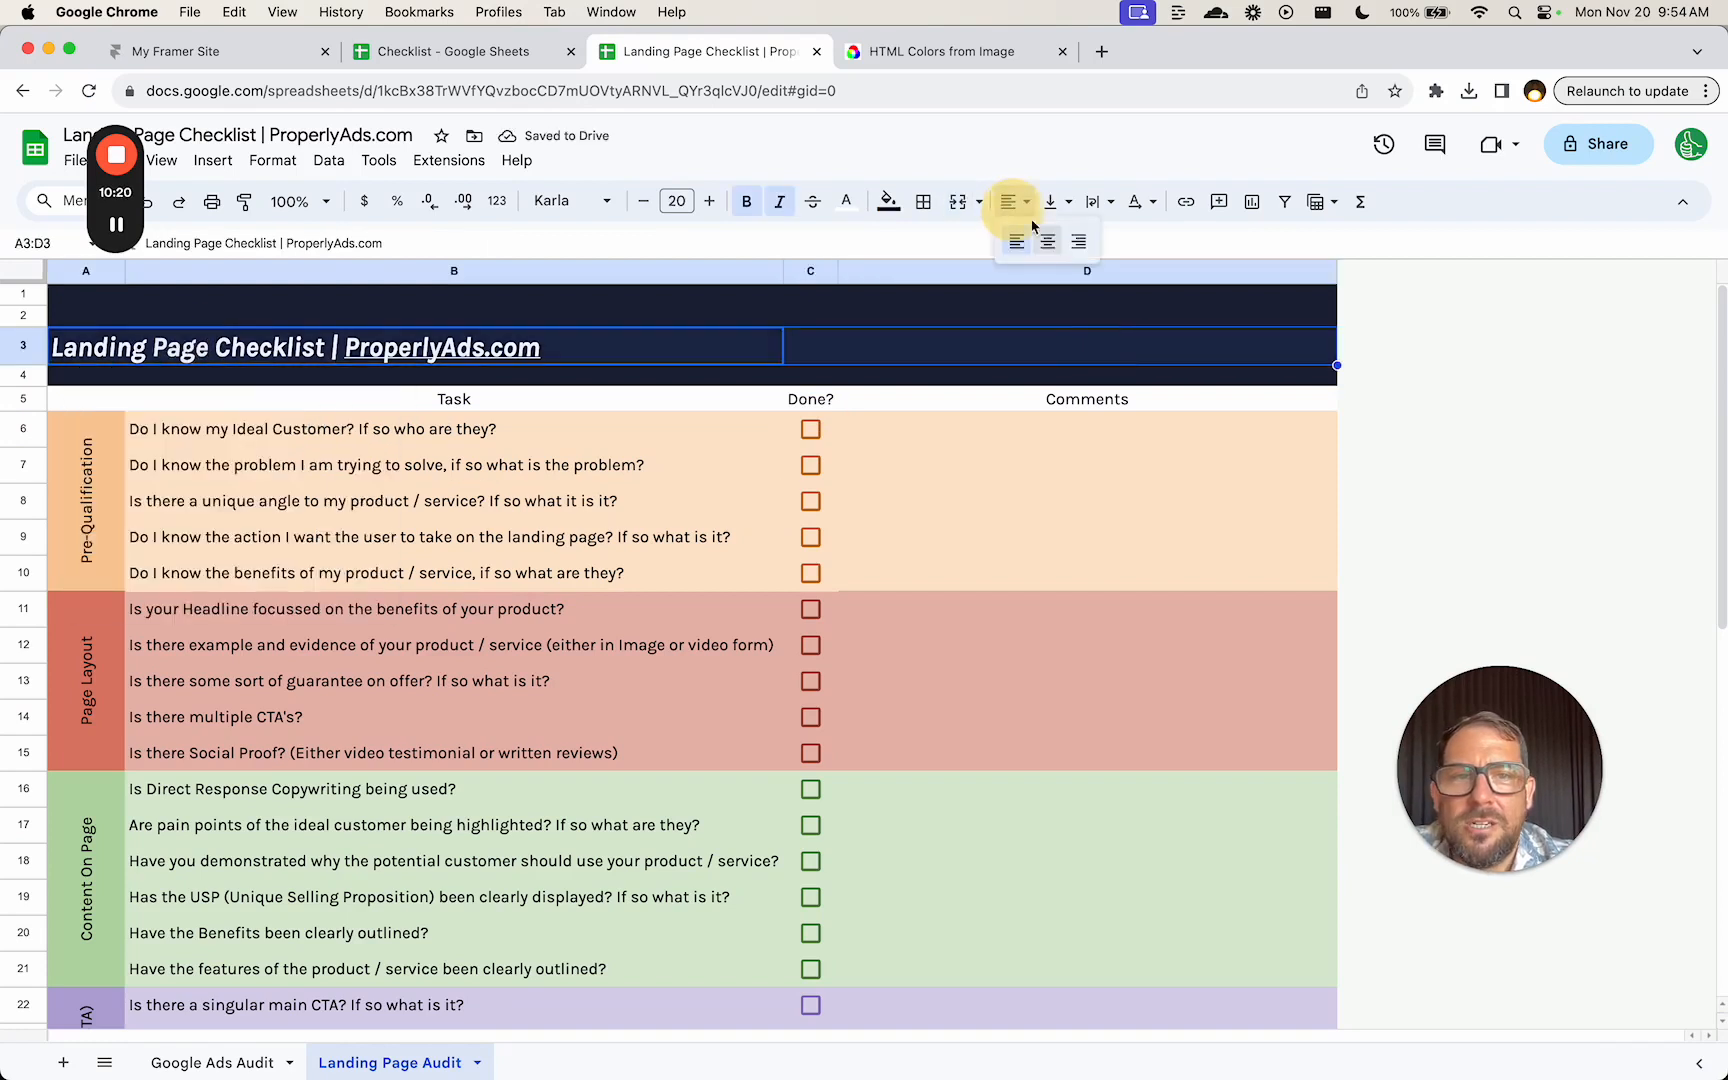
{"action": "left_click", "coordinate": [1047, 241]}
{"action": "left_click", "coordinate": [957, 201]}
{"action": "left_click", "coordinate": [638, 349]}
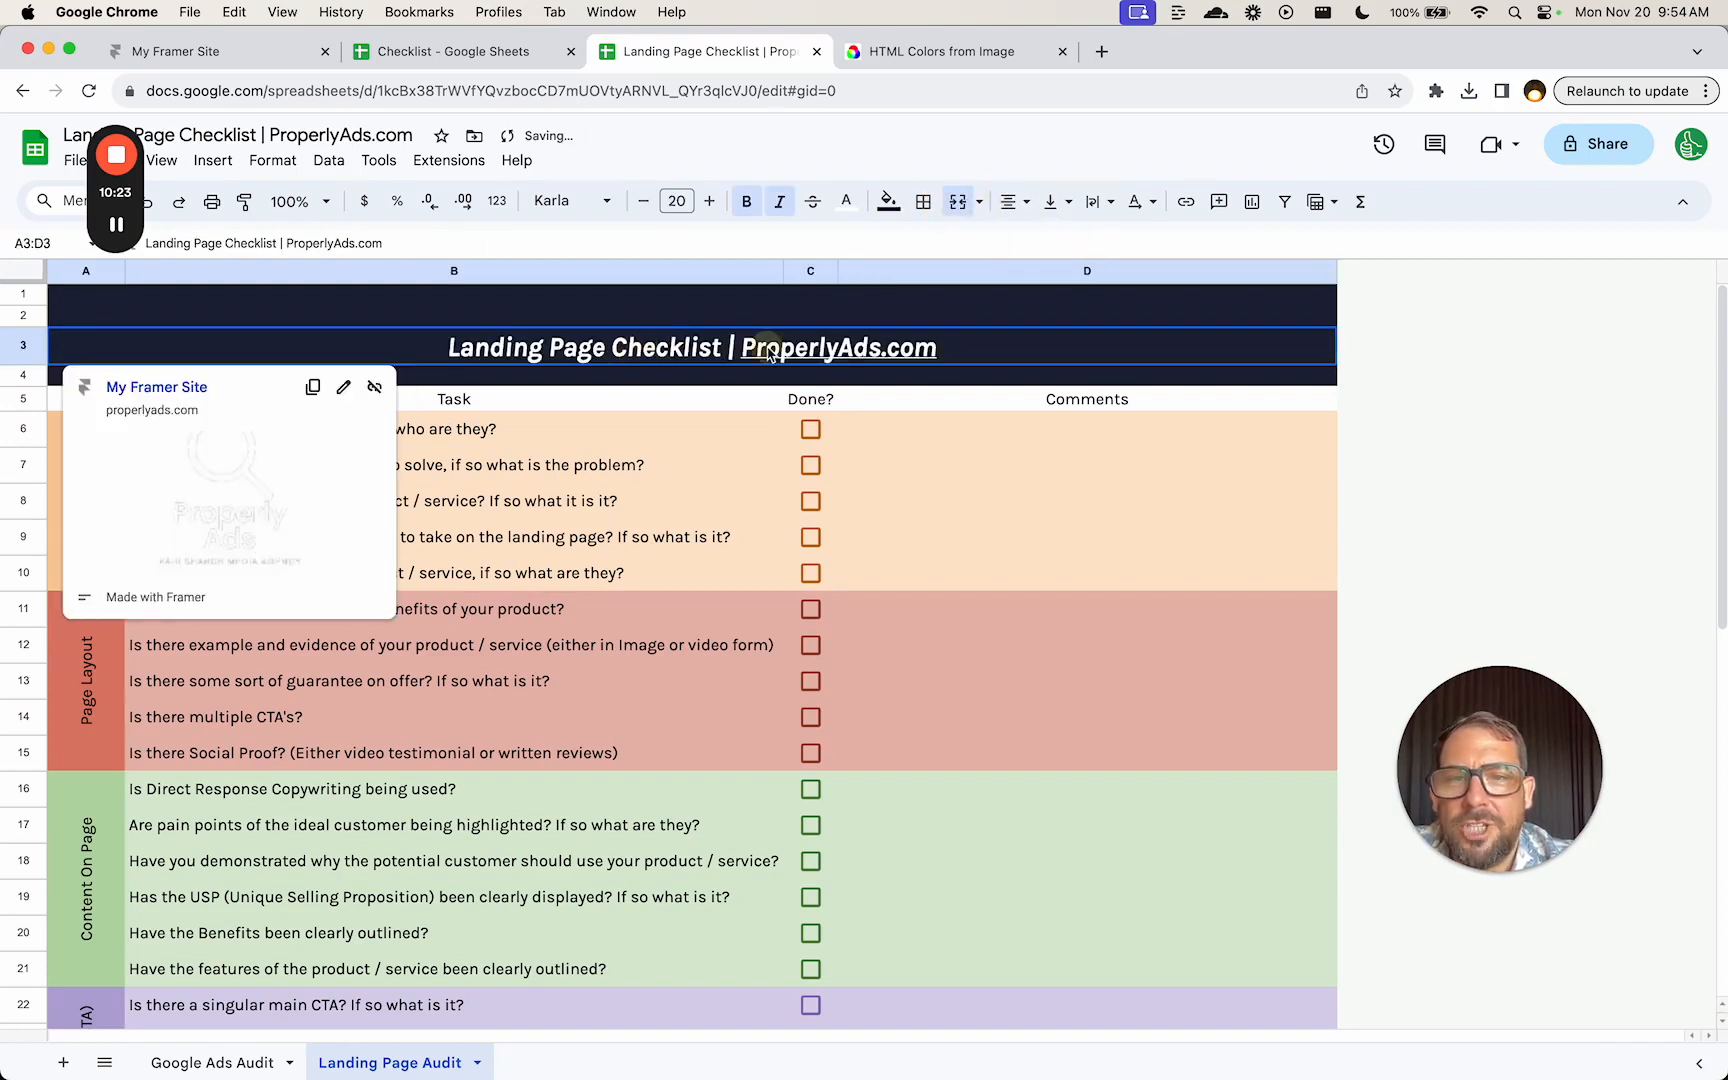
{"action": "left_click", "coordinate": [609, 436]}
{"action": "left_click", "coordinate": [679, 355]}
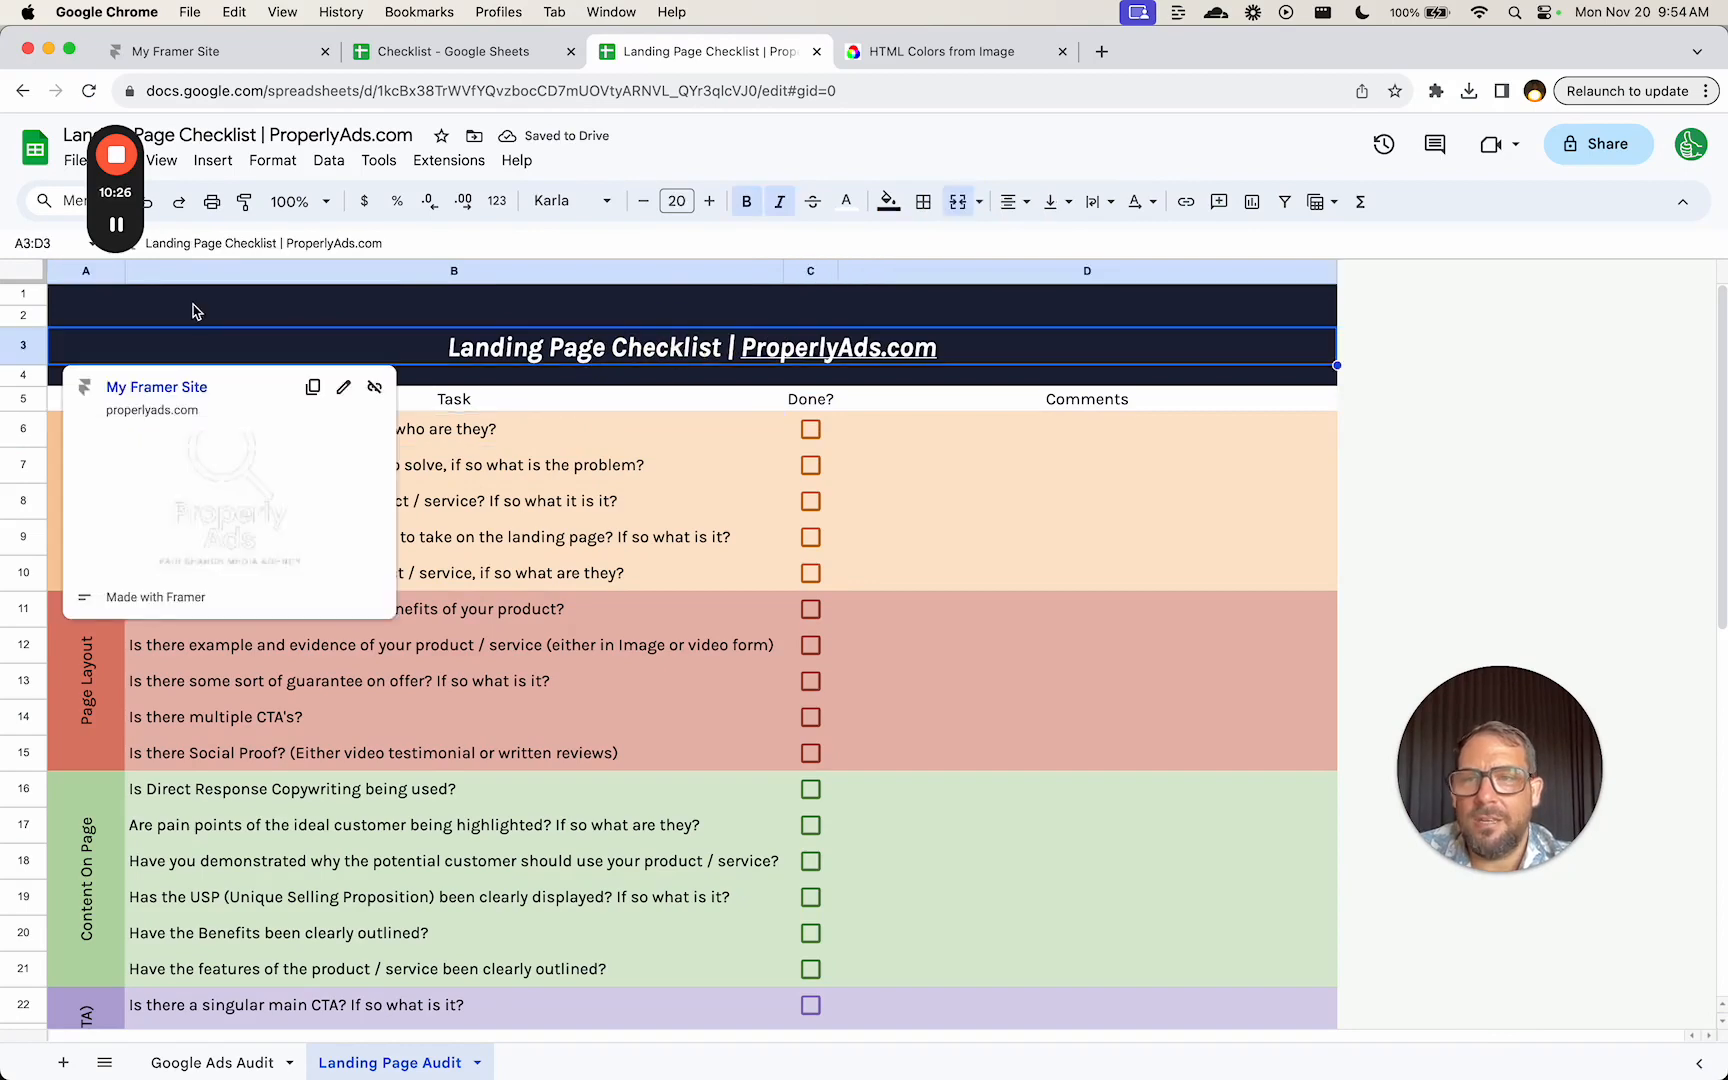
{"action": "left_click", "coordinate": [573, 507]}
{"action": "left_click", "coordinate": [866, 362]}
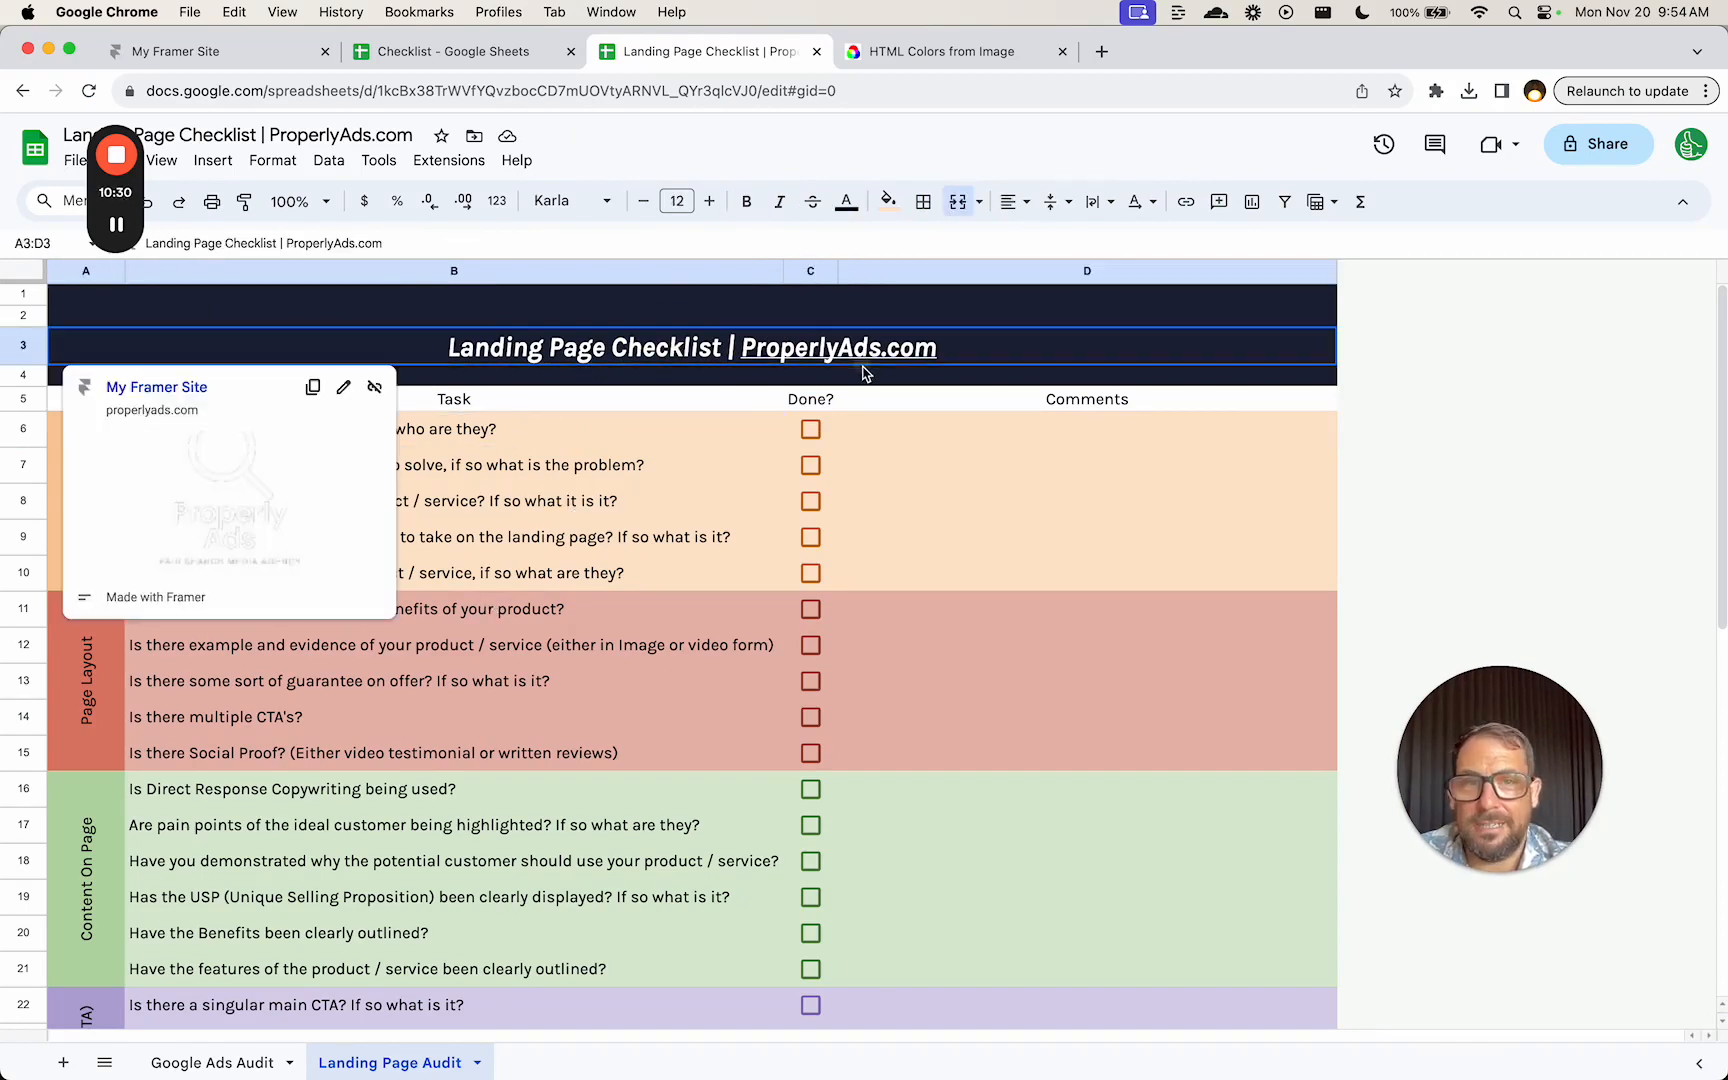
- Insert one column to the right of the Comments column and make the Comments column narrower
{"action": "left_click", "coordinate": [1207, 270]}
{"action": "right_click", "coordinate": [1207, 270]}
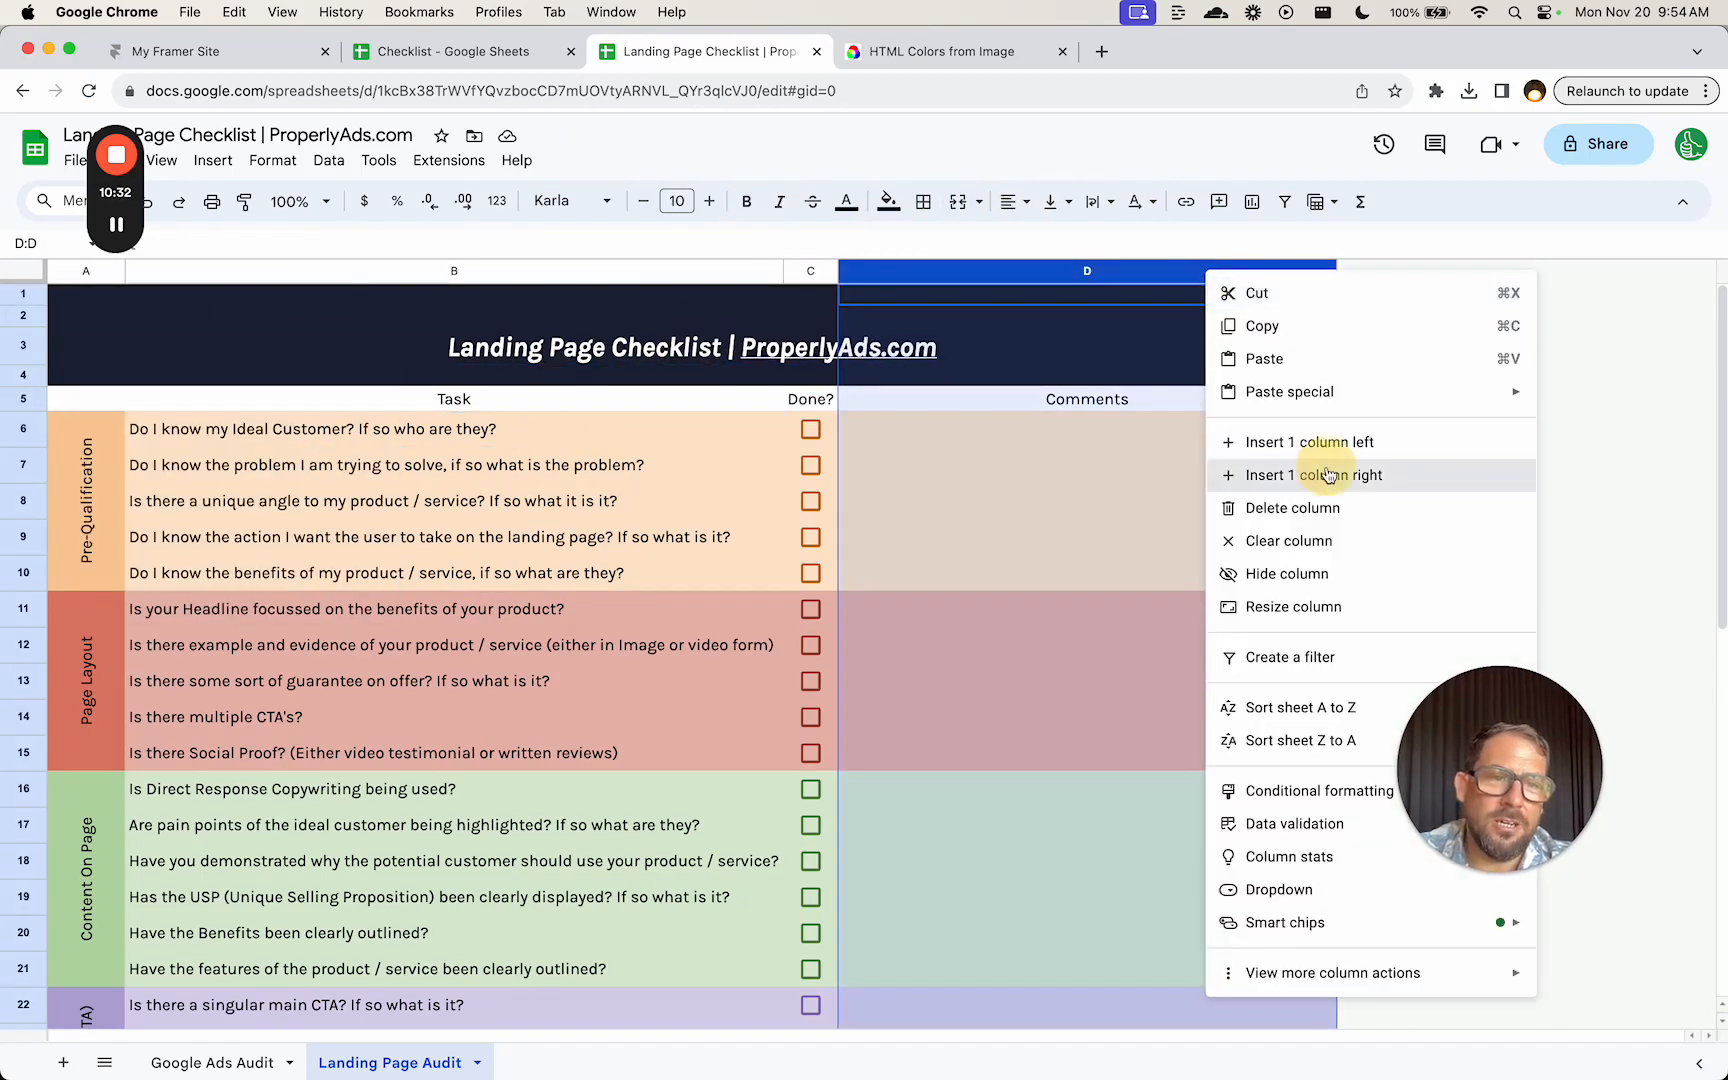
{"action": "left_click", "coordinate": [1328, 474]}
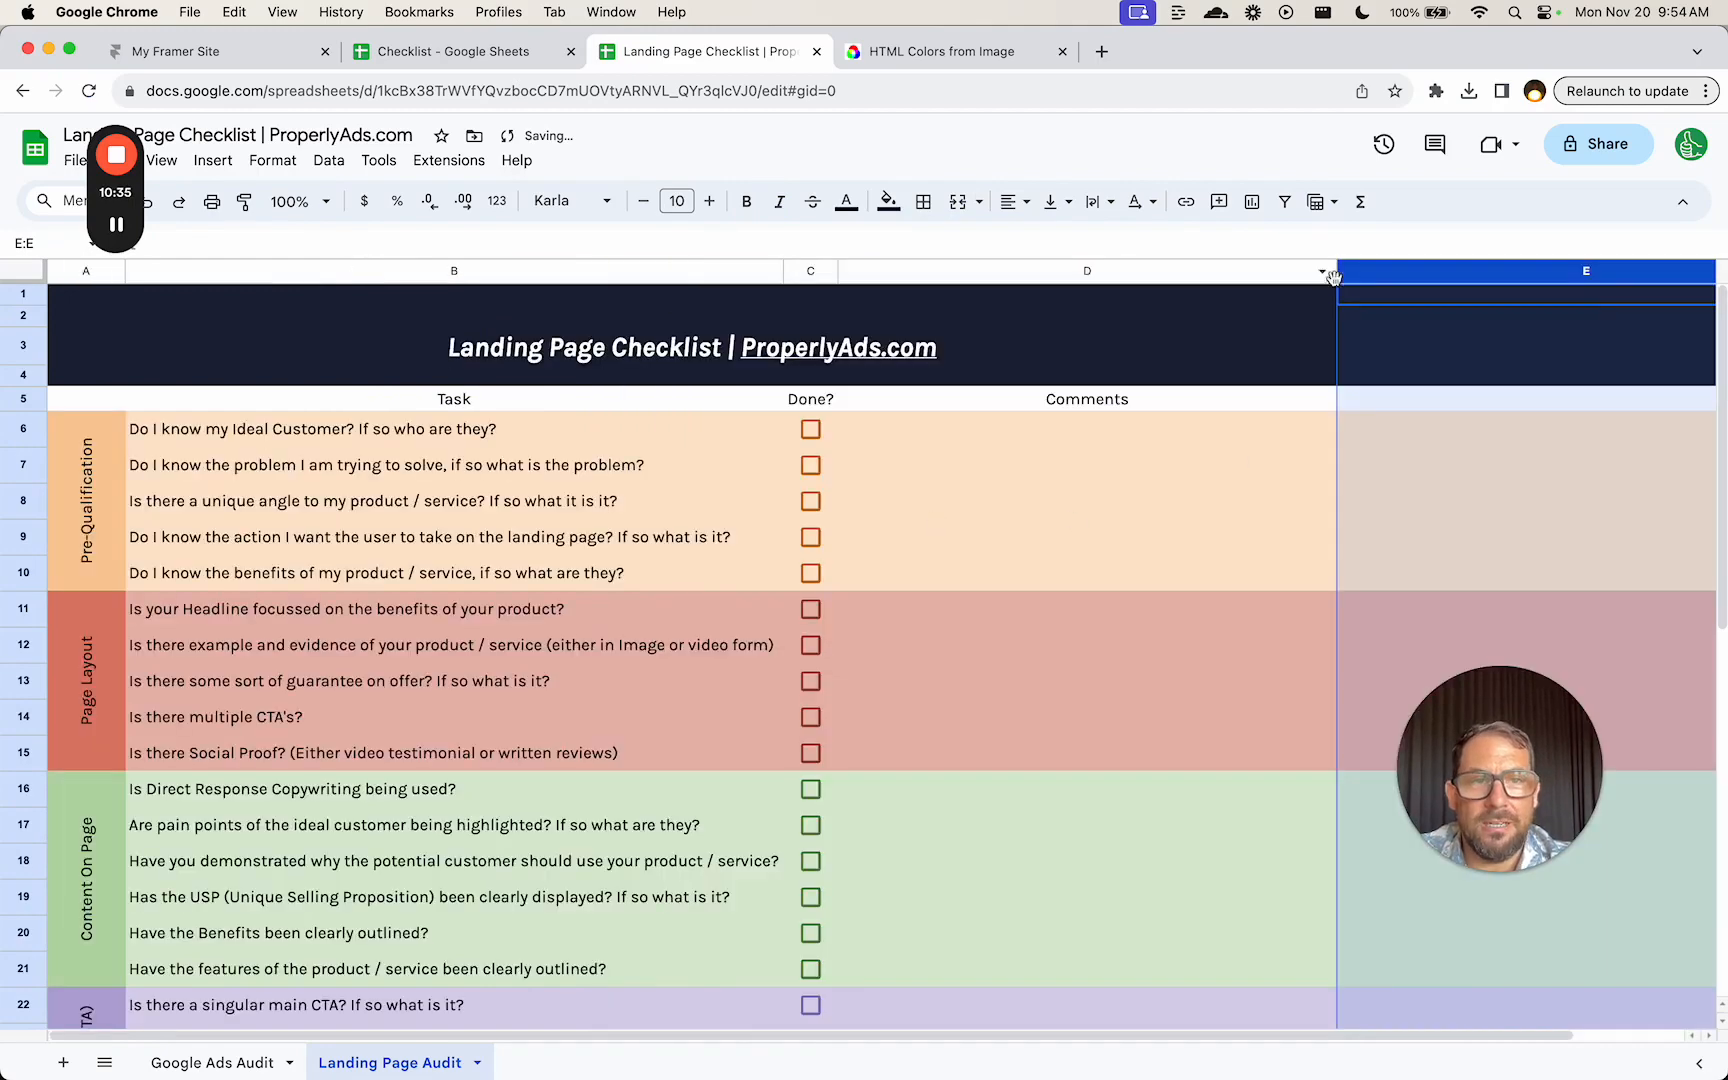
{"action": "left_click_drag", "start_coordinate": [1334, 268], "coordinate": [1152, 268]}
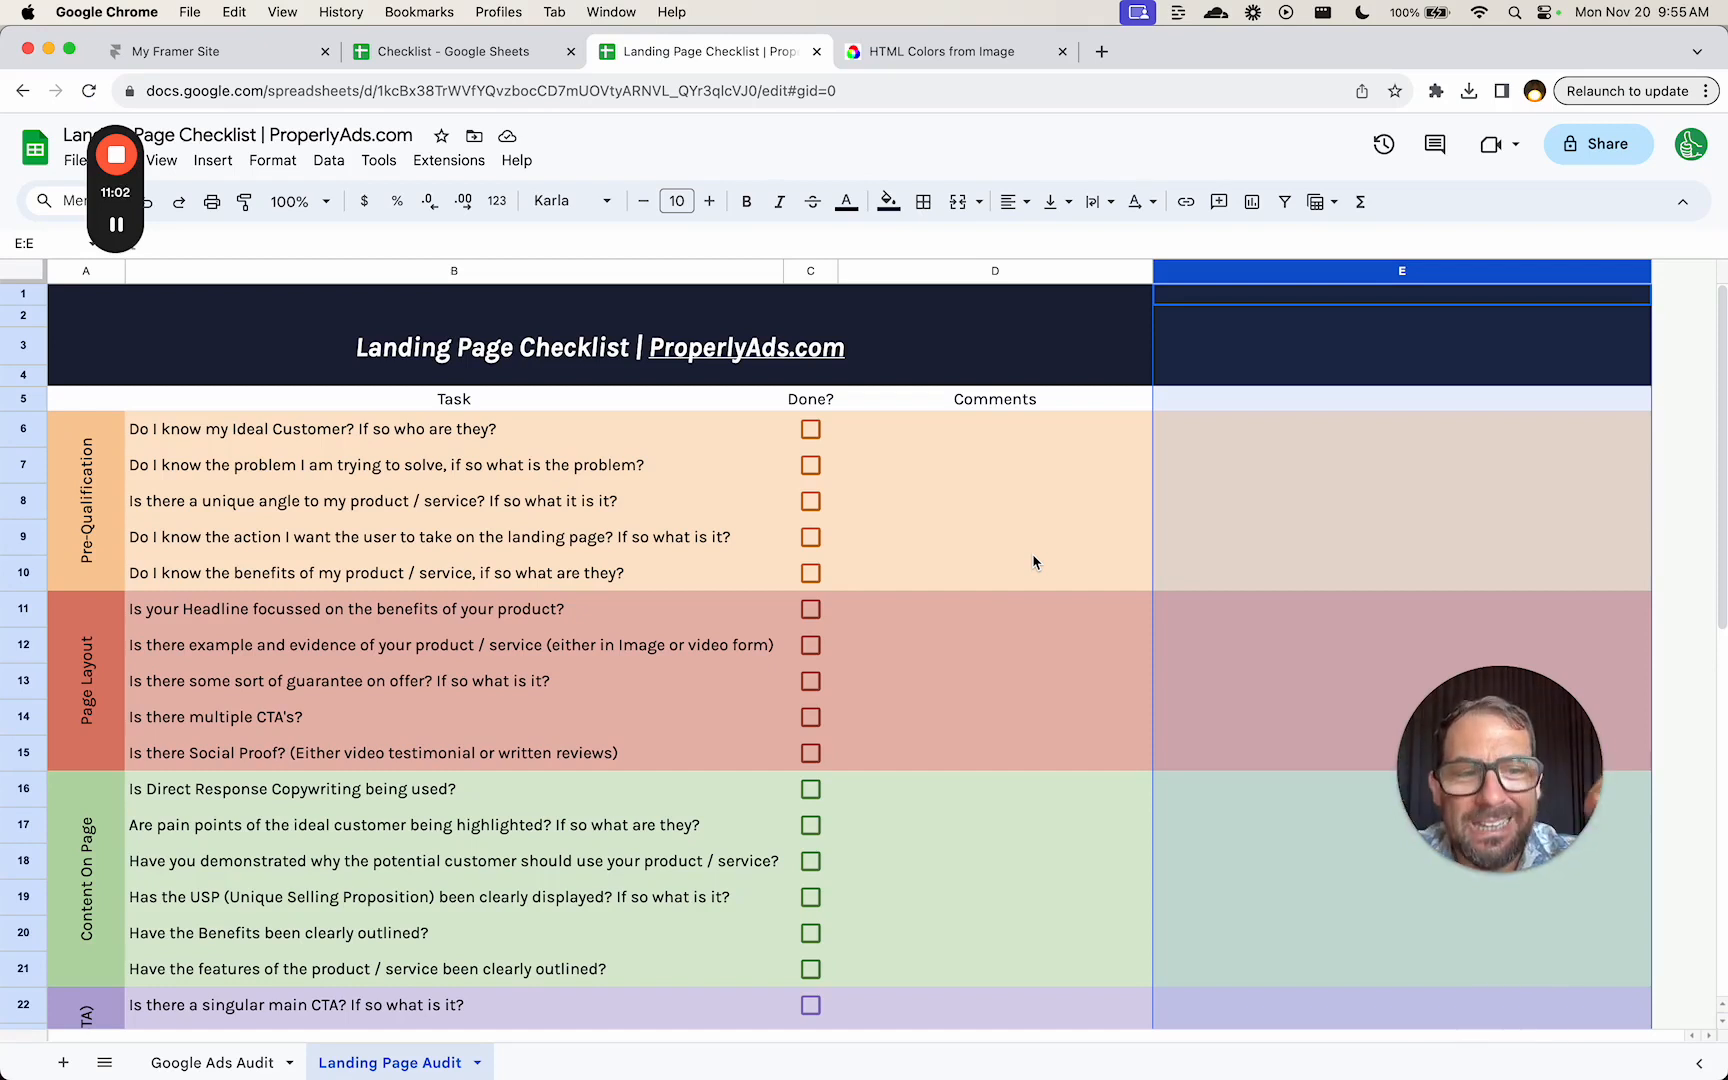
{"action": "left_click", "coordinate": [645, 444]}
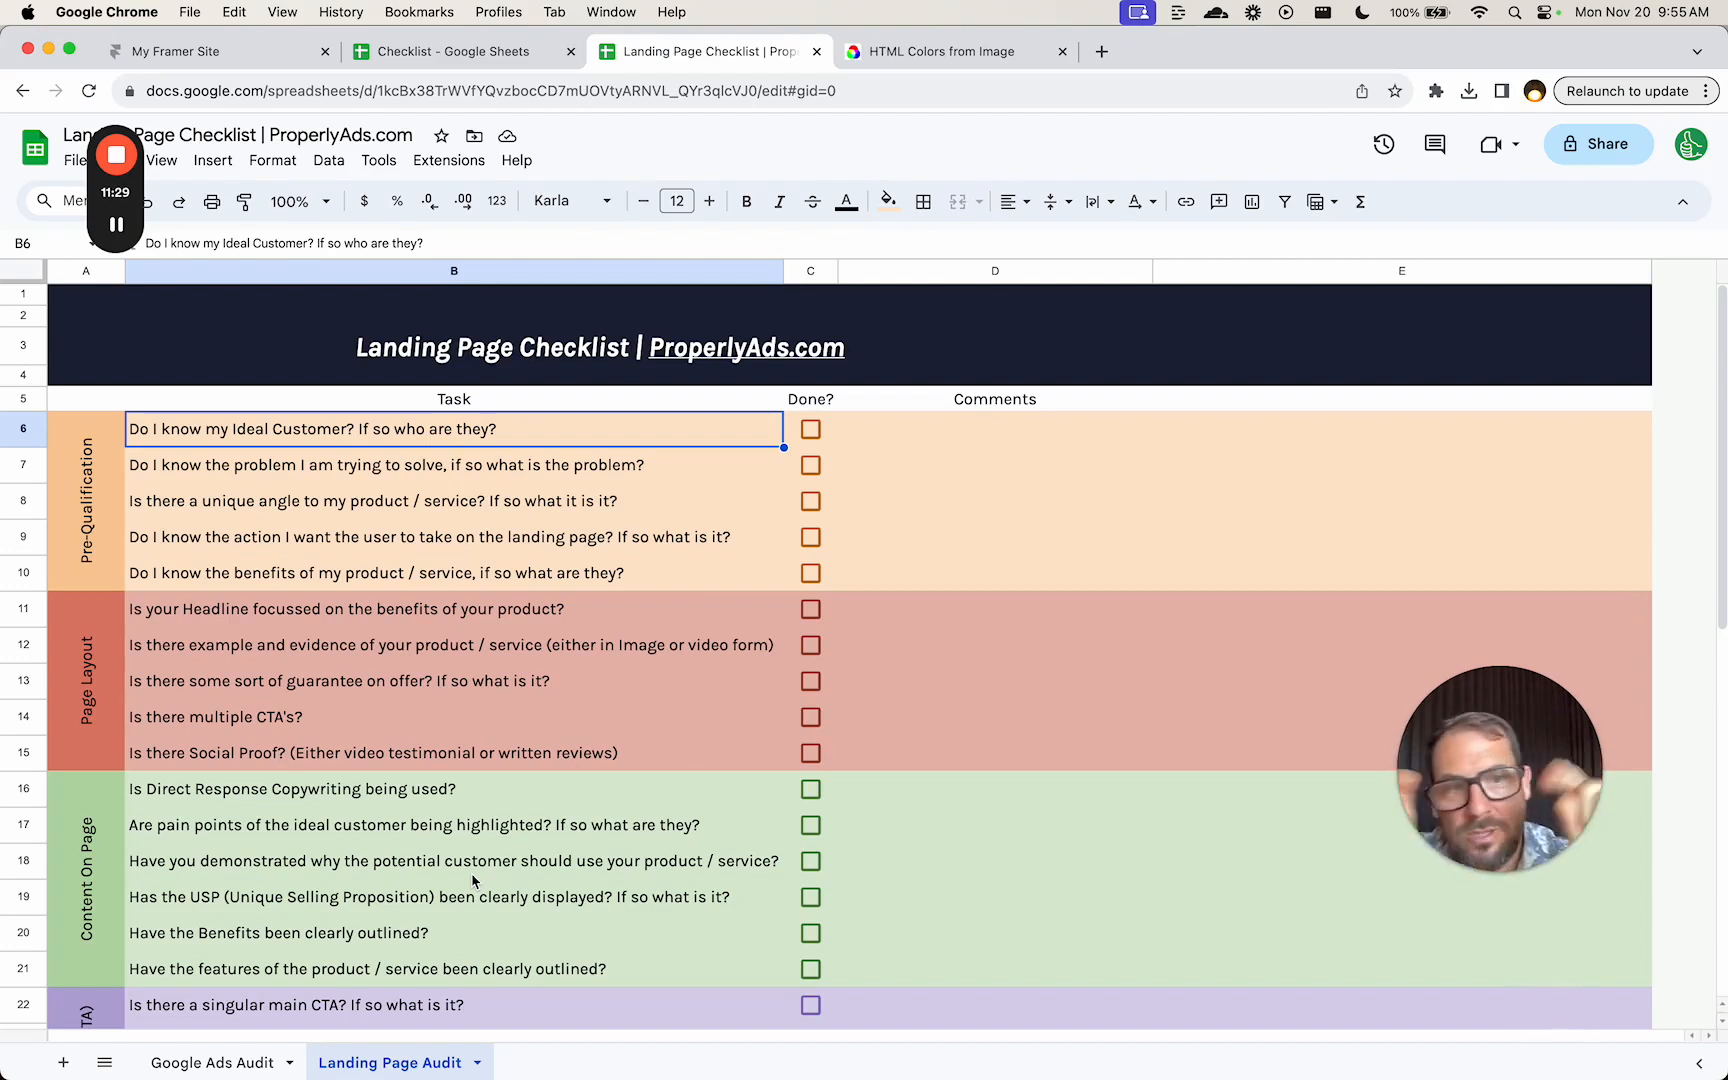
{"action": "left_click", "coordinate": [363, 443]}
{"action": "left_click", "coordinate": [380, 466]}
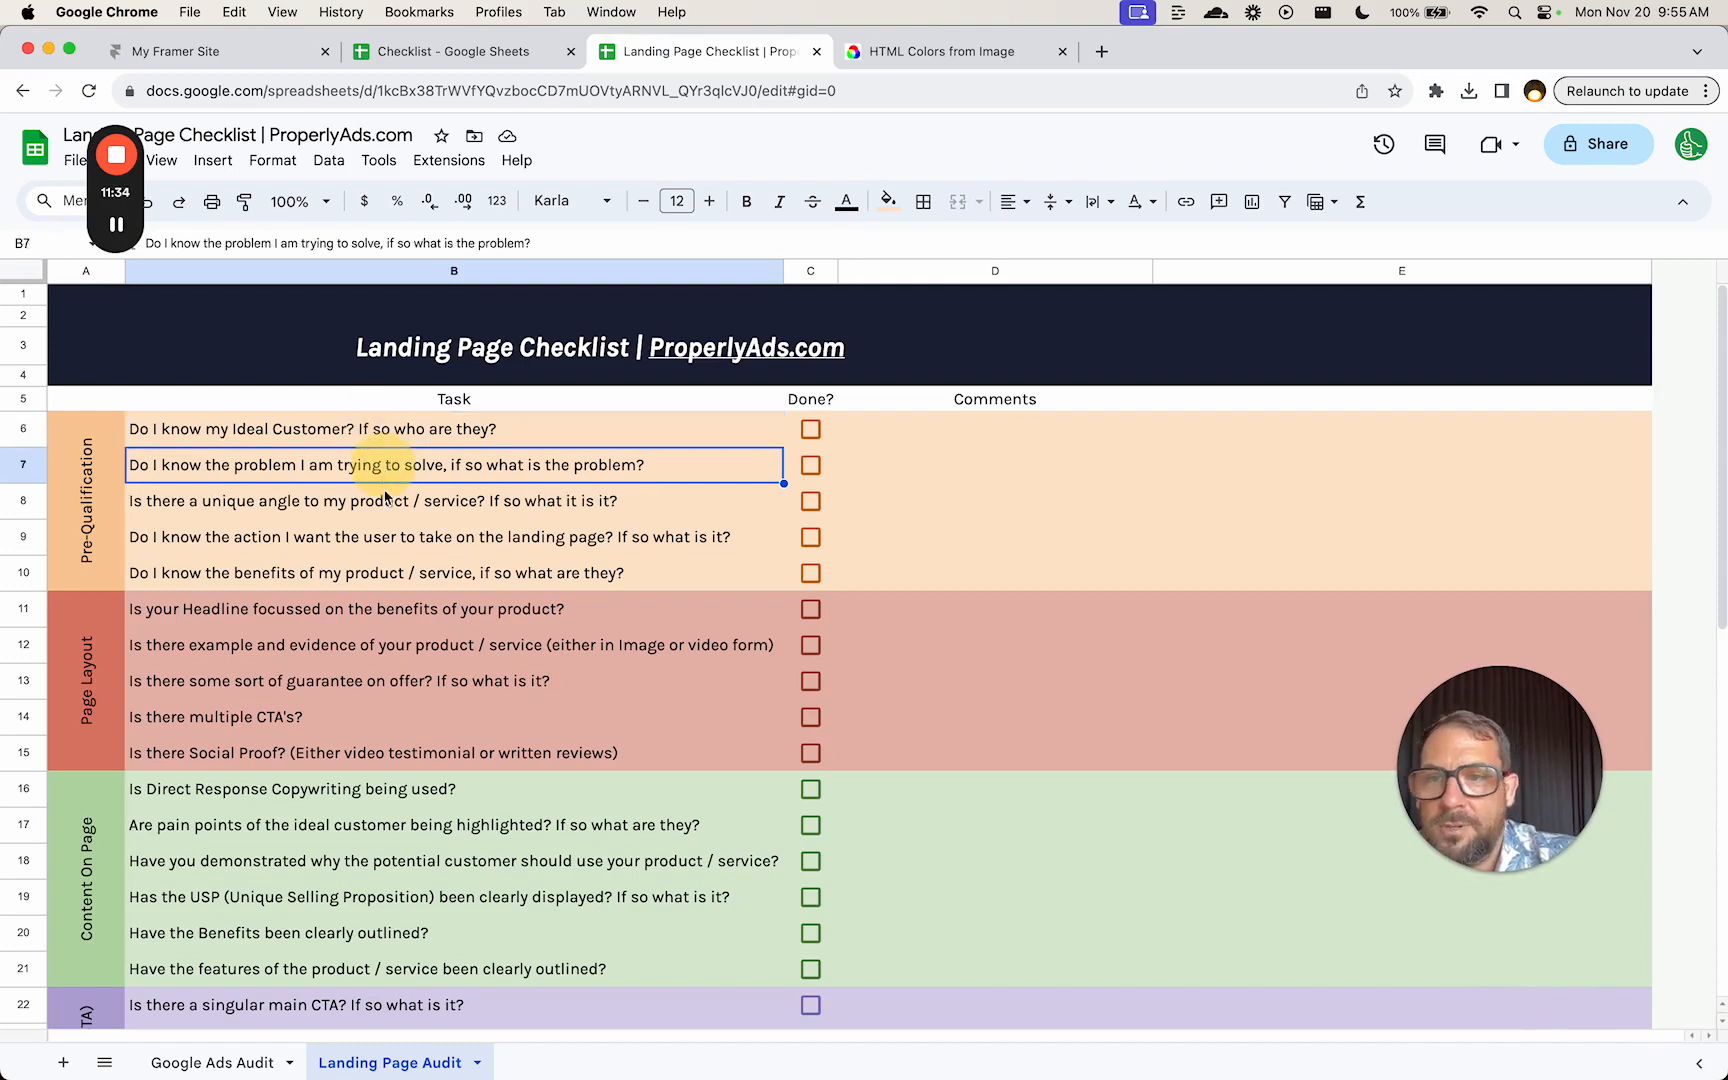
{"action": "left_click", "coordinate": [405, 510]}
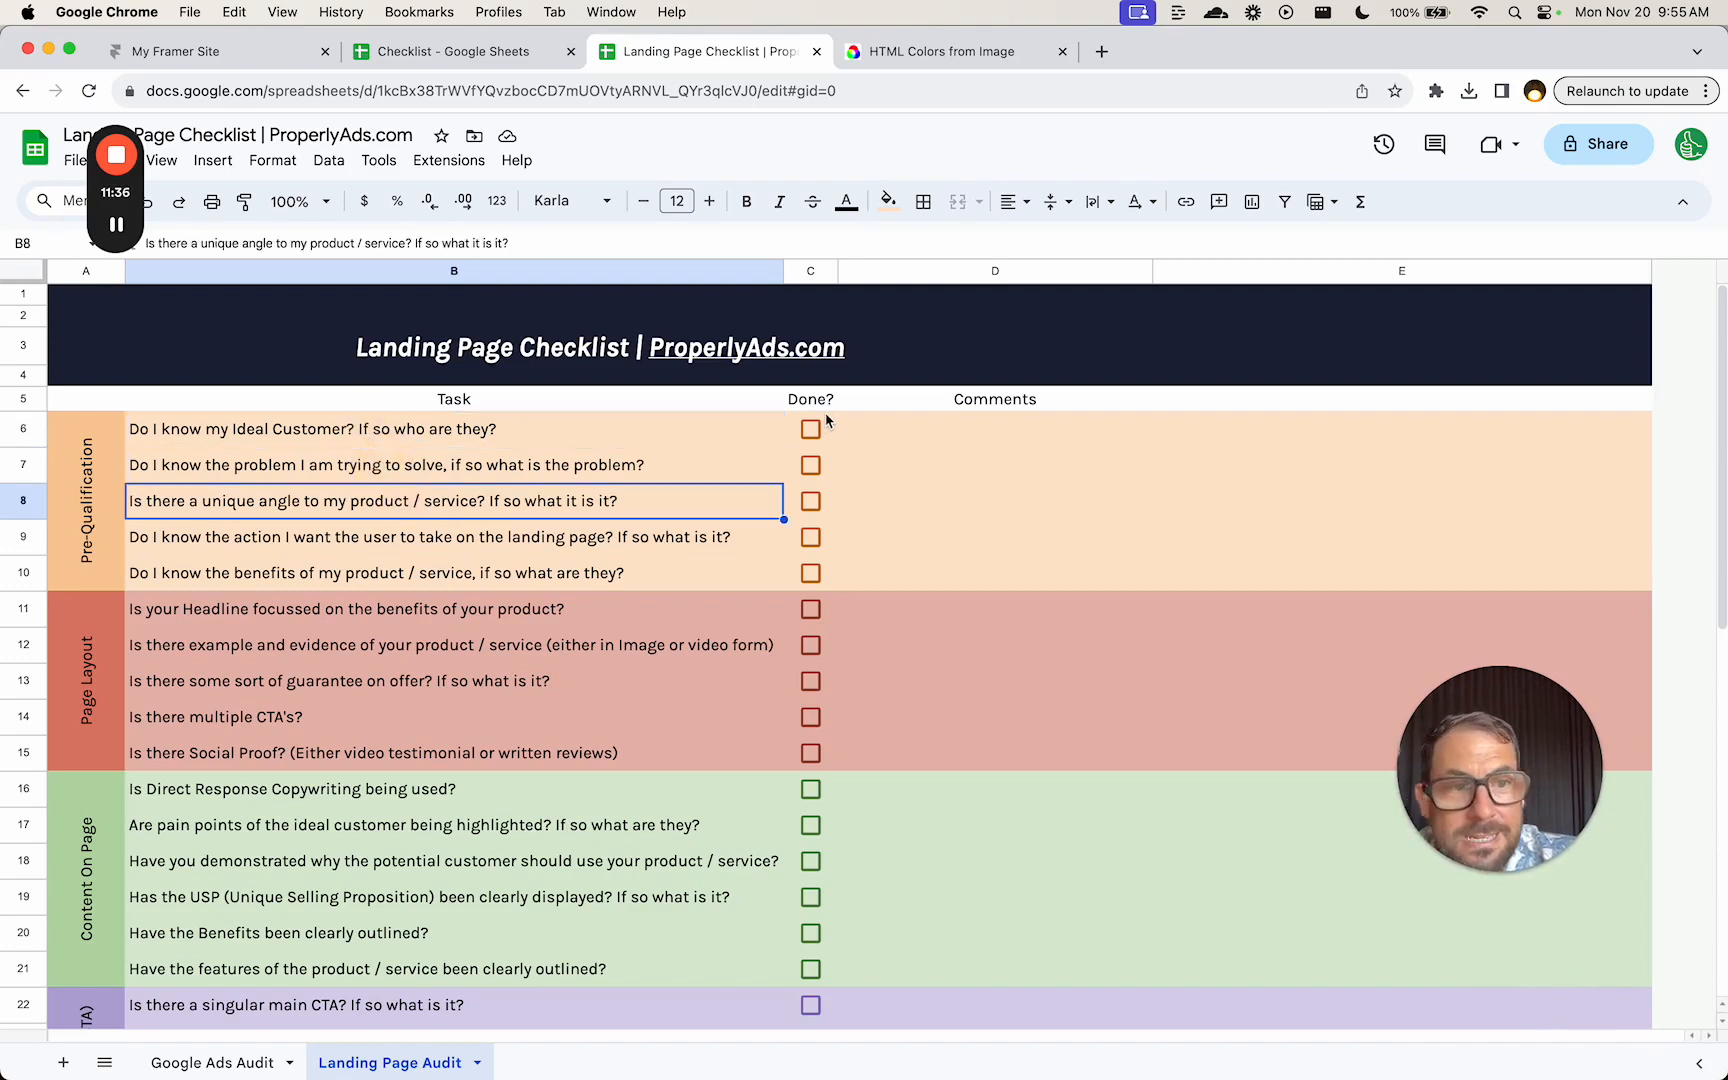
{"action": "left_click_drag", "start_coordinate": [810, 430], "coordinate": [800, 955]}
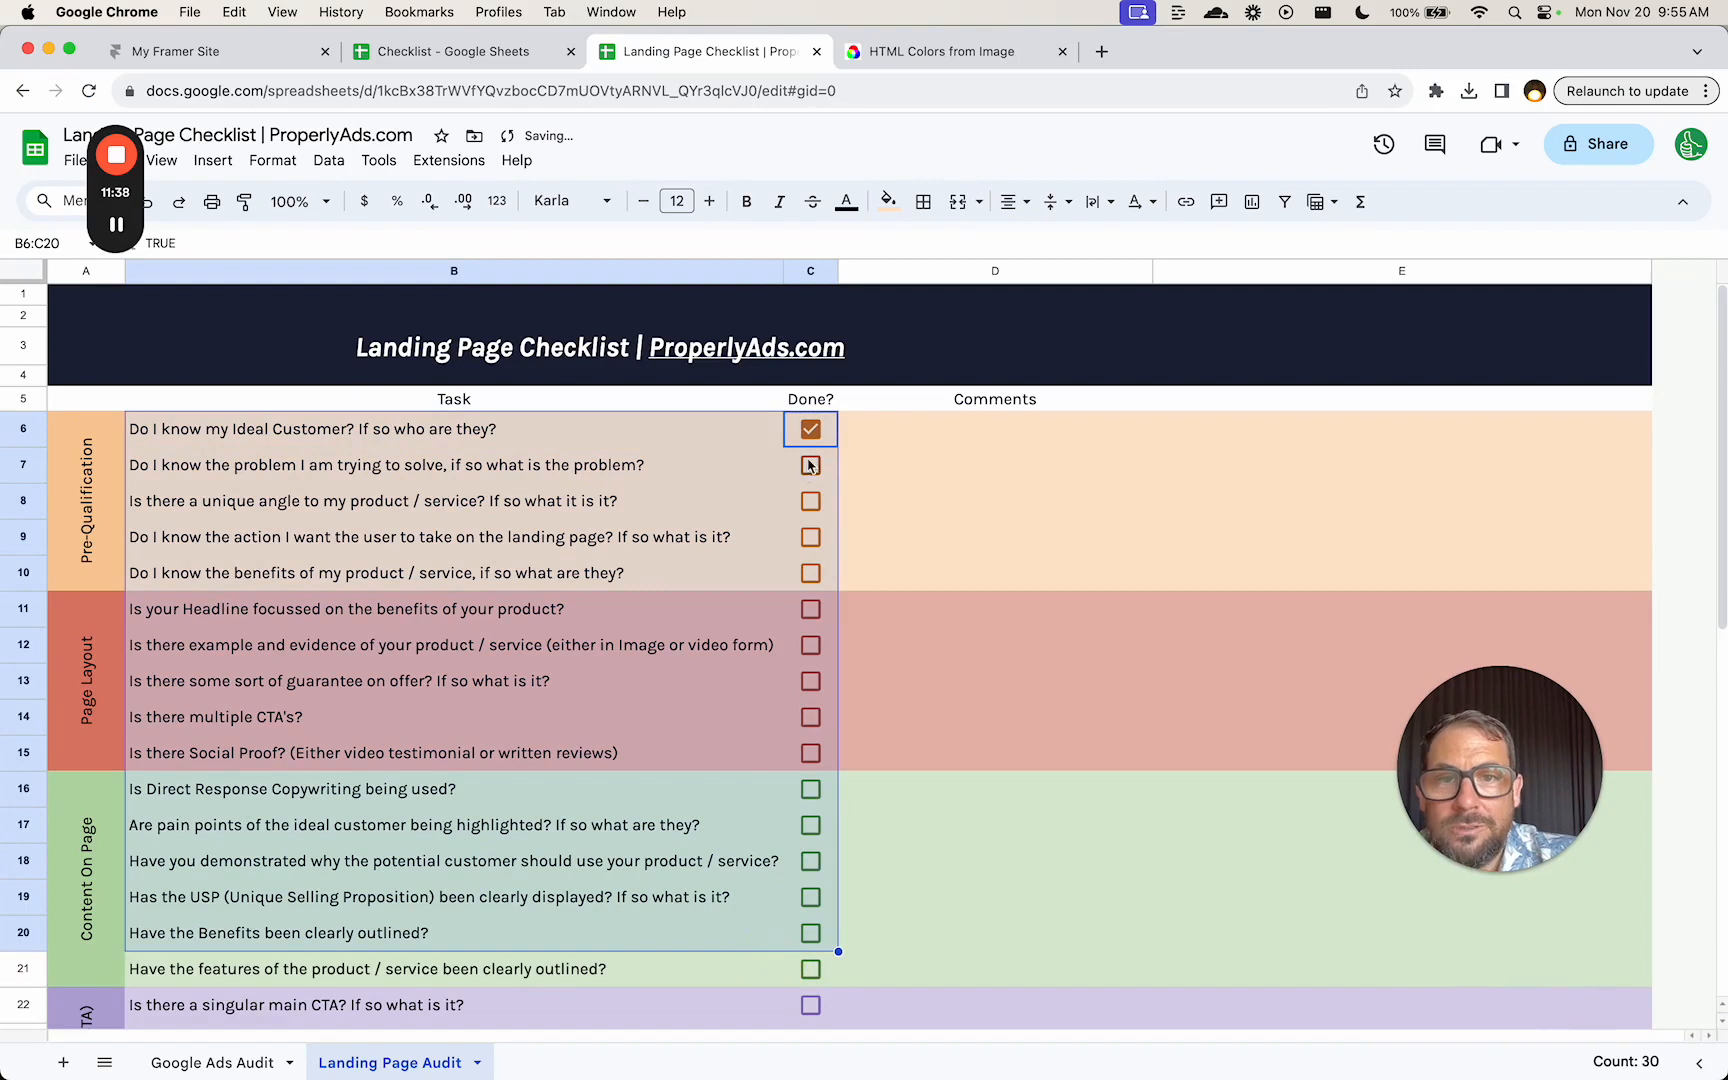
{"action": "left_click", "coordinate": [810, 430]}
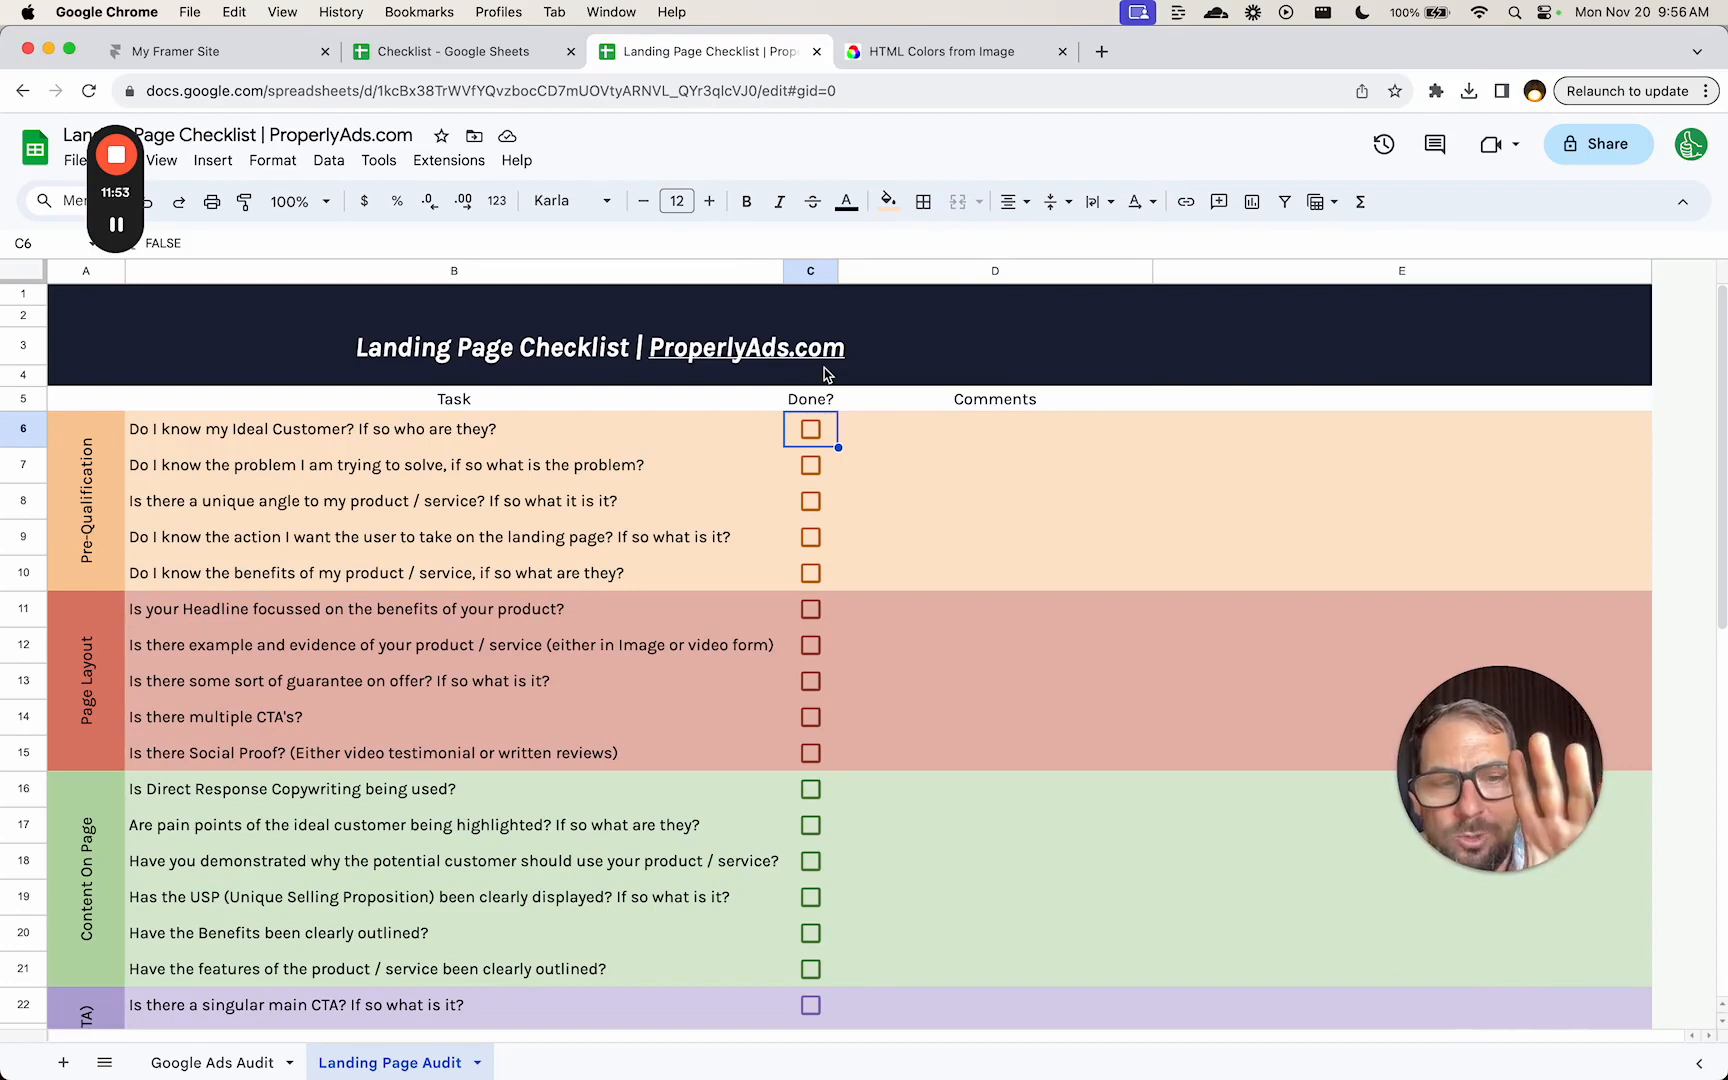
- Tick the ideal customer task in C6 and start an IF formula in E6 that tests C6 with an empty true value
{"action": "left_click", "coordinate": [818, 432]}
{"action": "left_click", "coordinate": [1269, 445]}
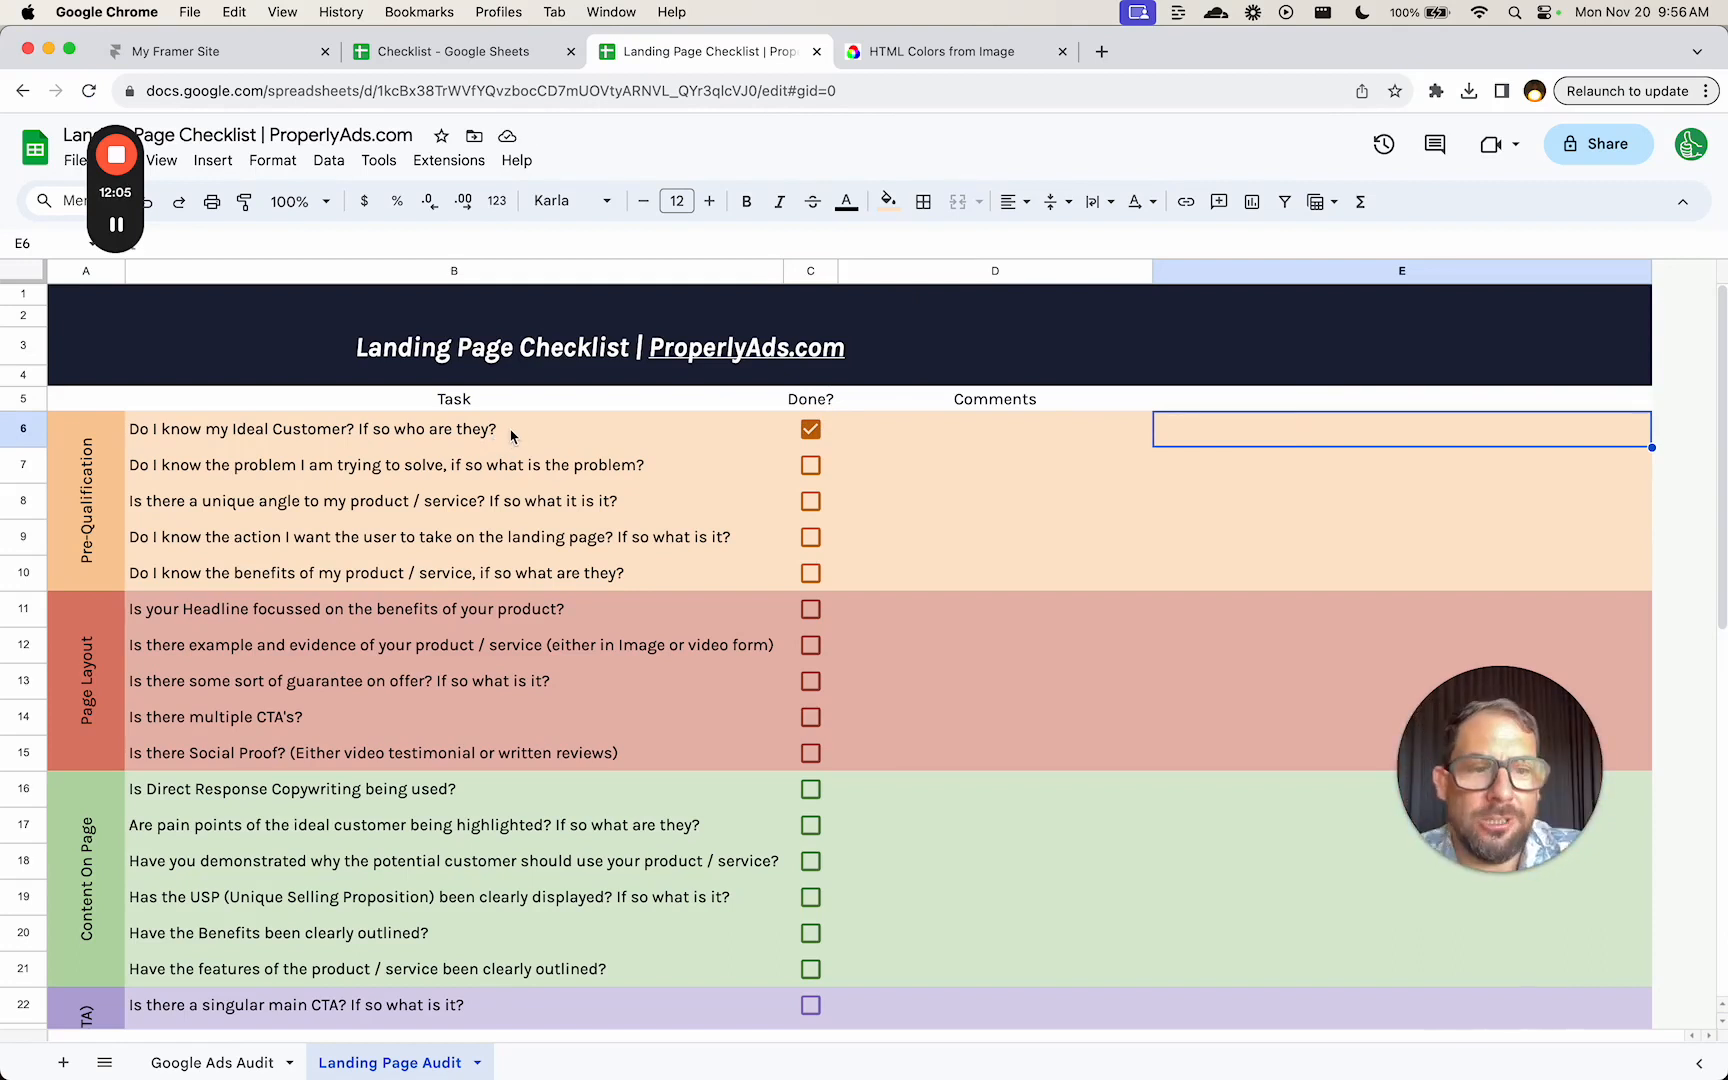
{"action": "double_click", "coordinate": [1239, 428]}
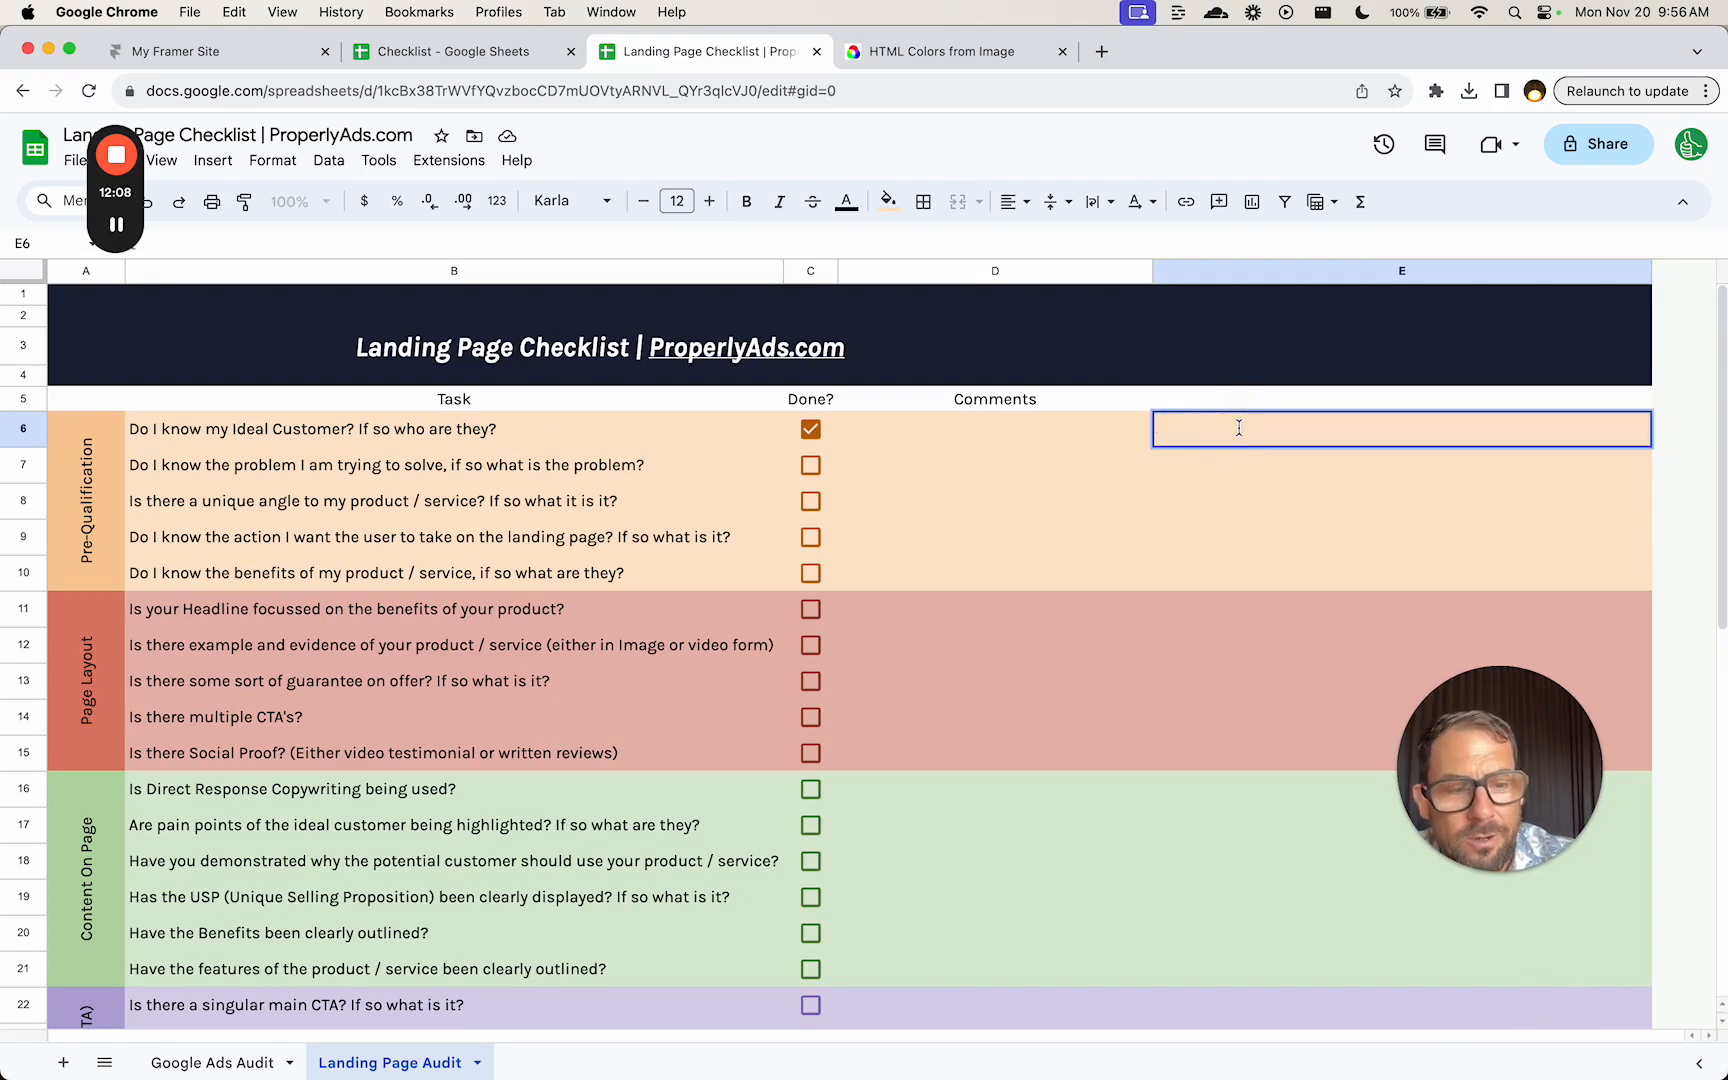
{"action": "type", "text": "=if("}
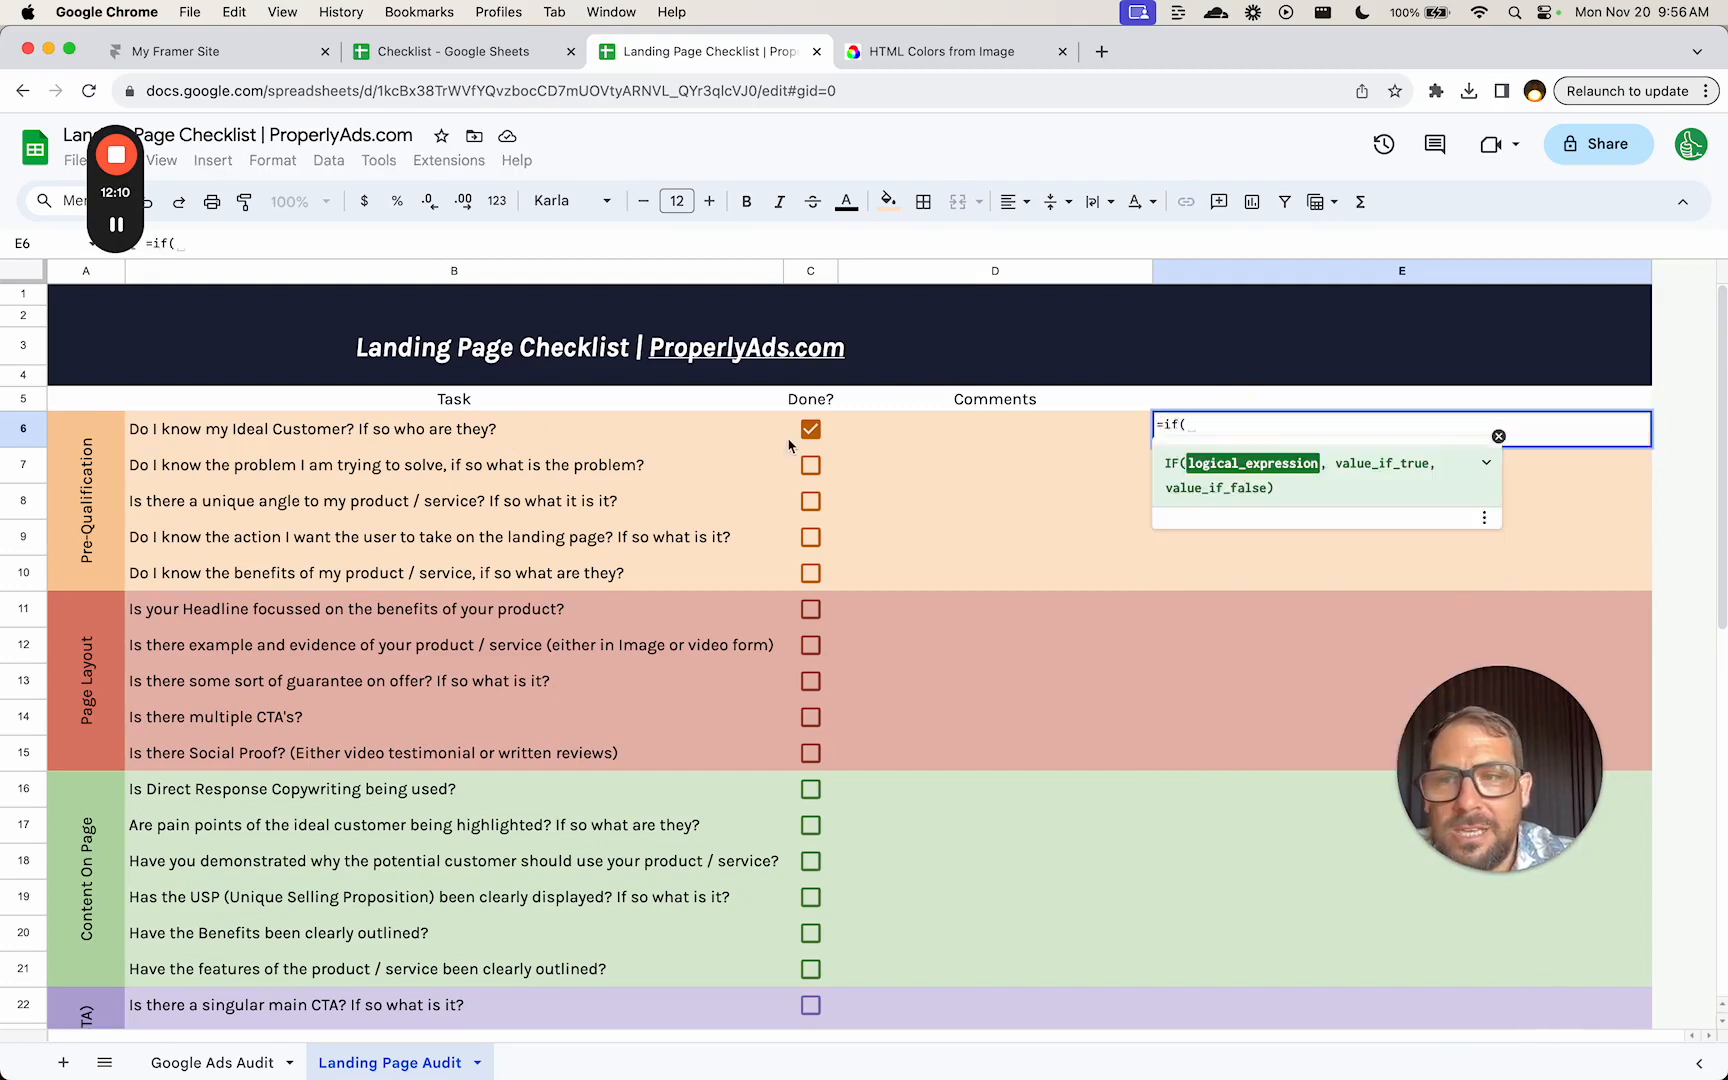
{"action": "left_click", "coordinate": [791, 440]}
{"action": "type", "text": ","}
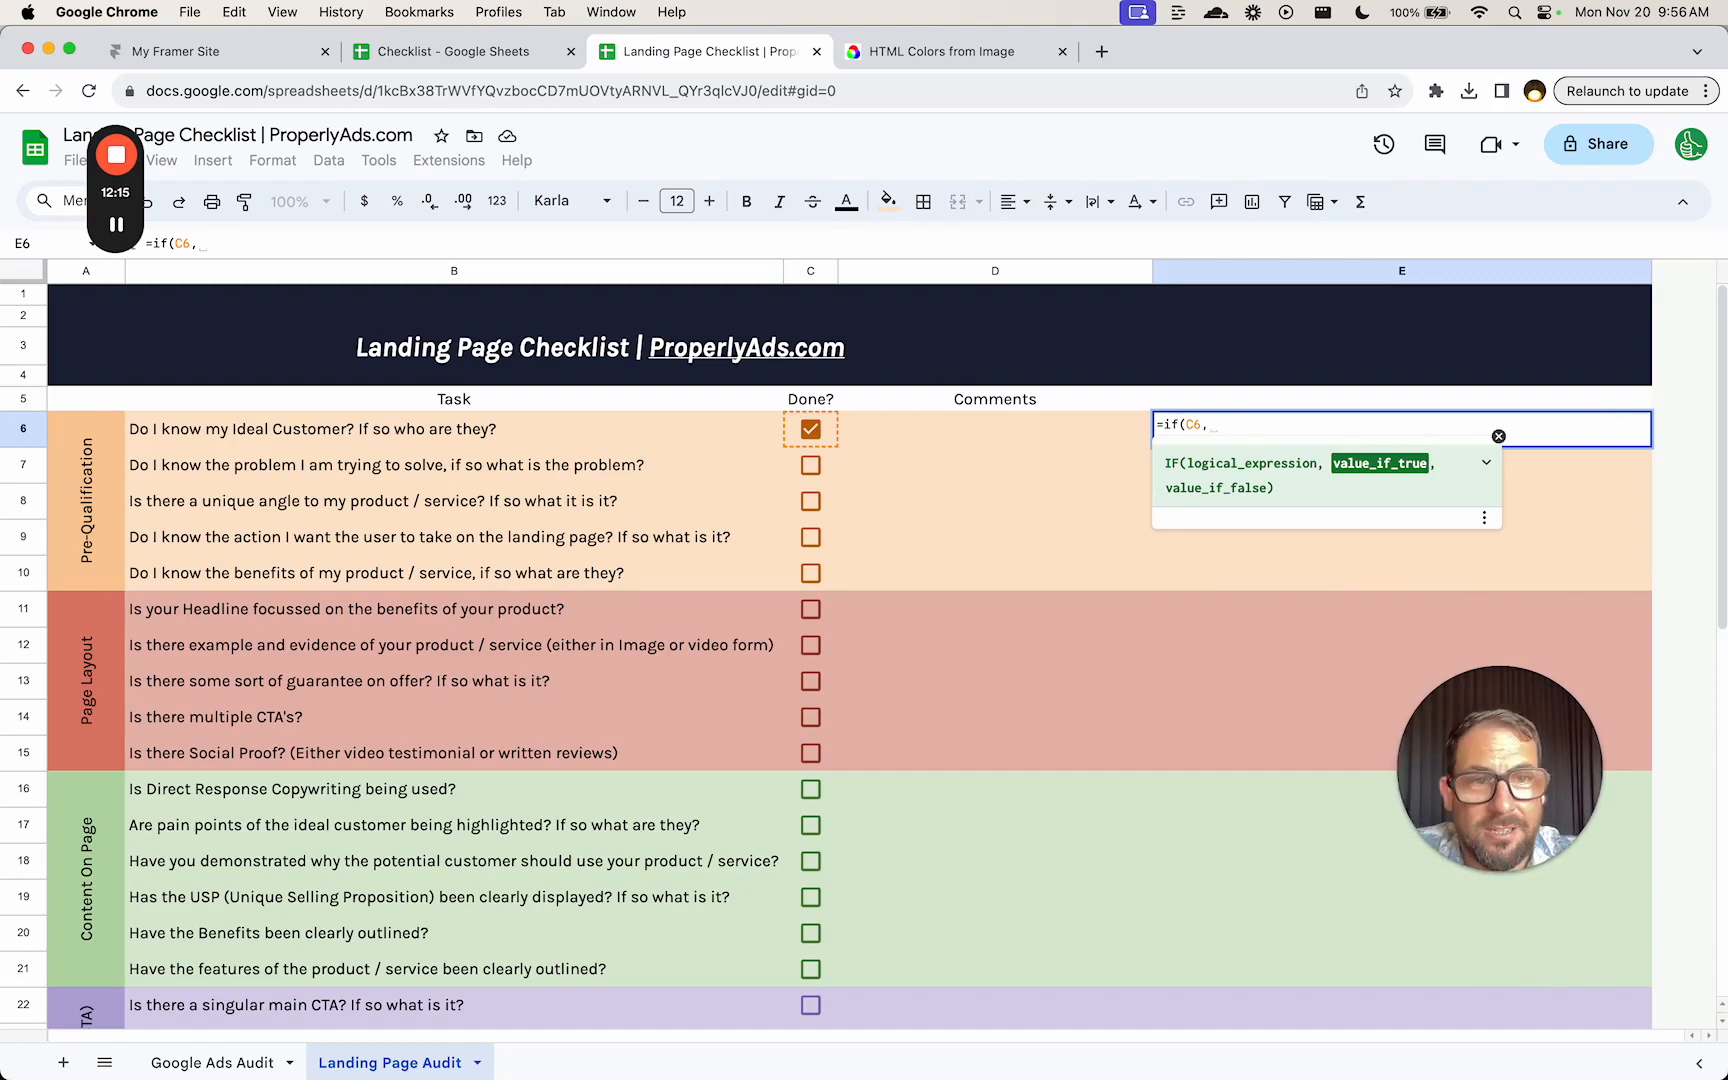
{"action": "type", "text": "\"\","}
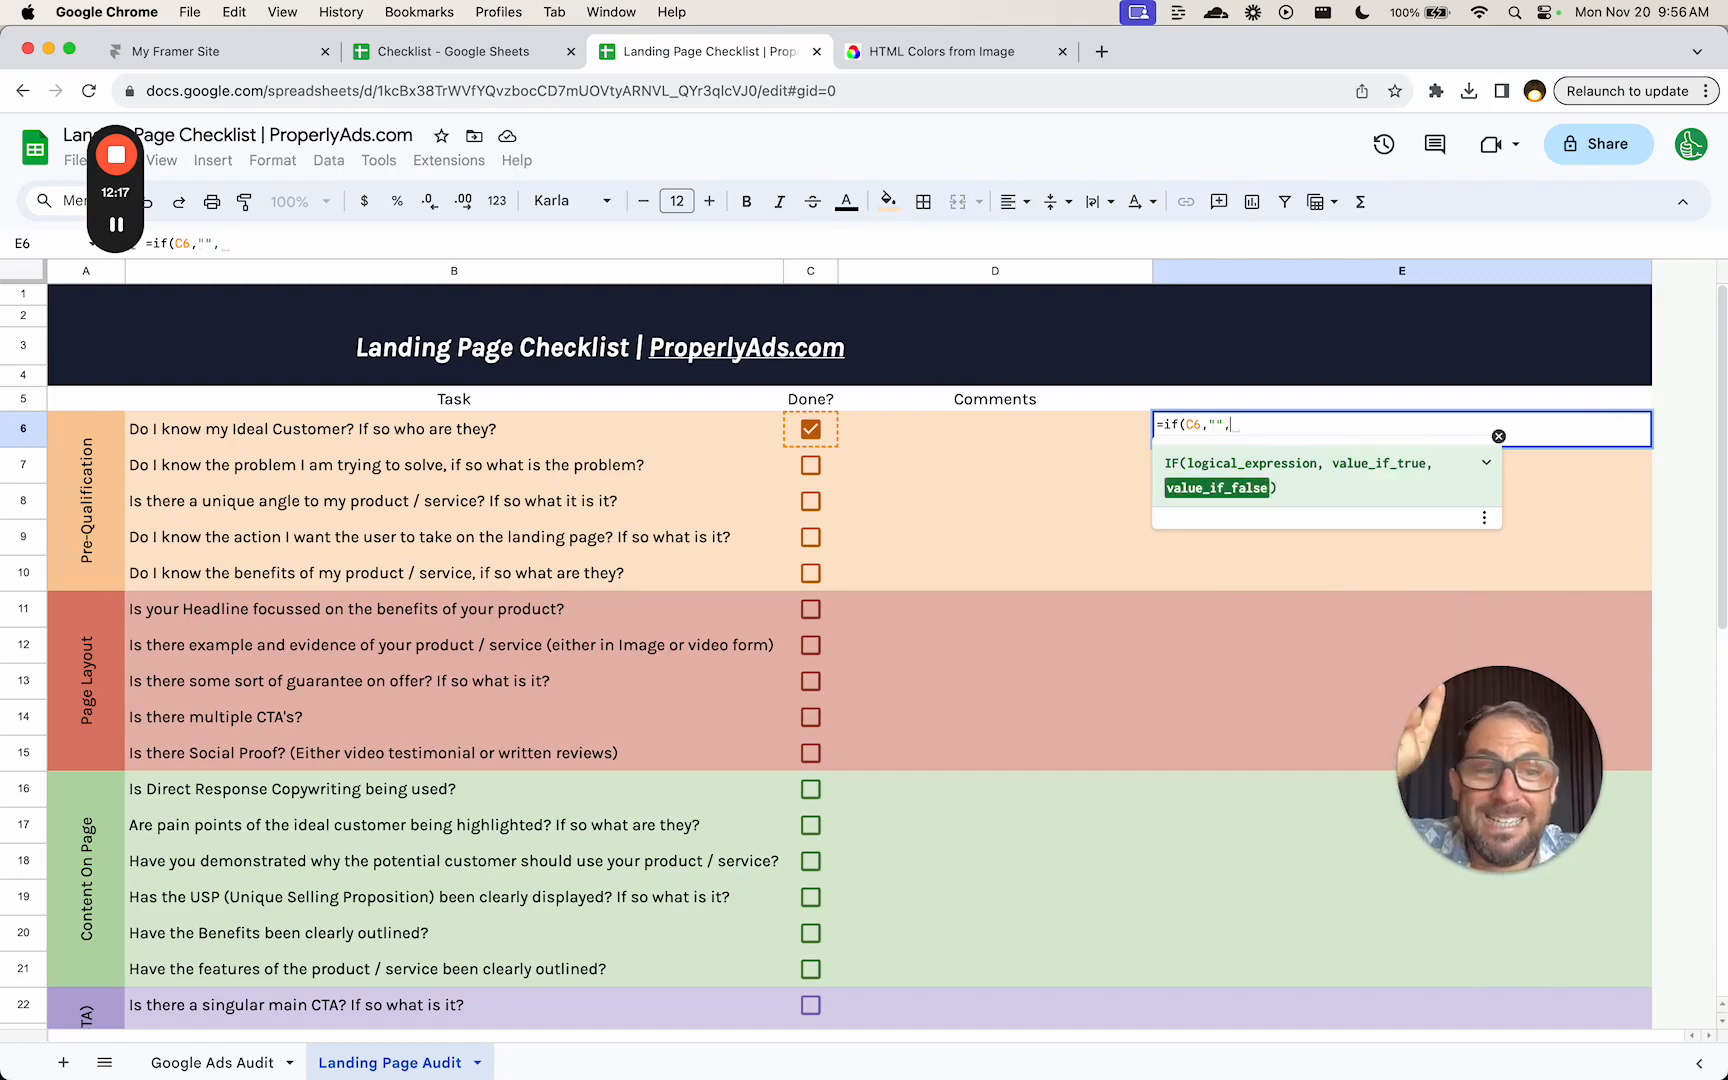
- Complete the E6 formula with the false value "Ideal Customers are usually....Here' an example of an ideal customer for Walgreens"
{"action": "type", "text": "\""}
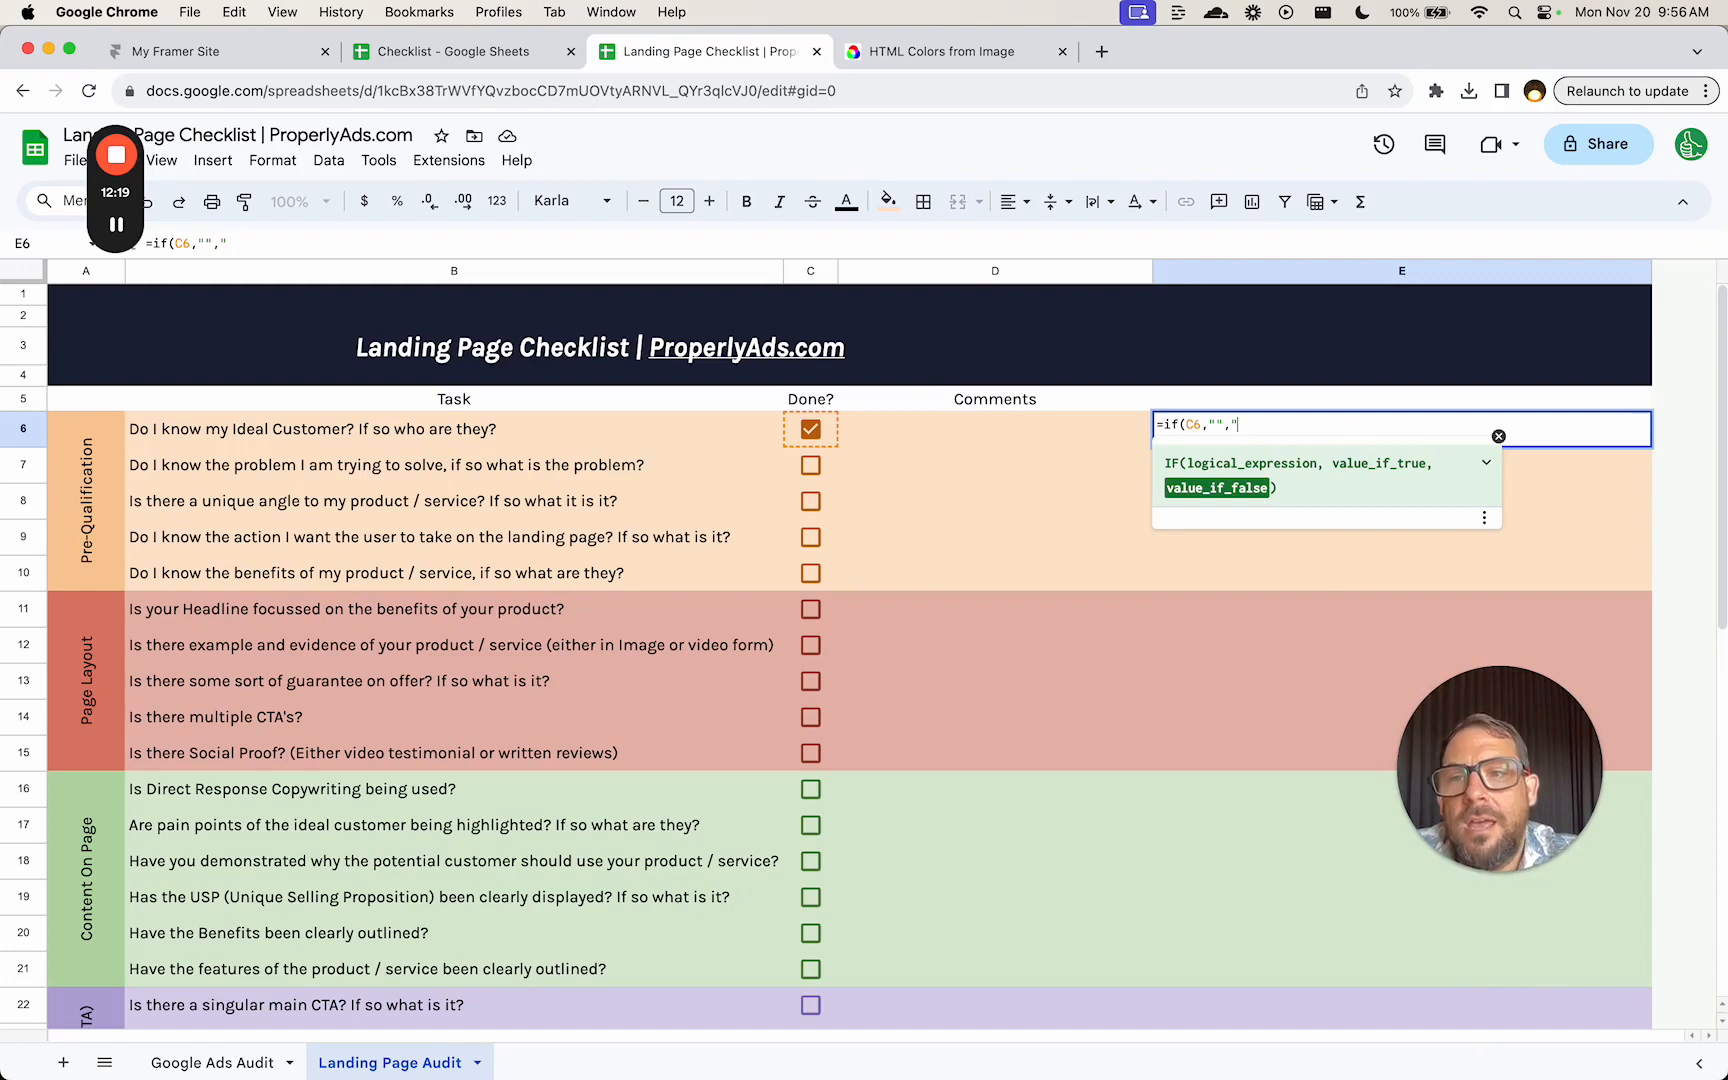
{"action": "type", "text": "Ideal"}
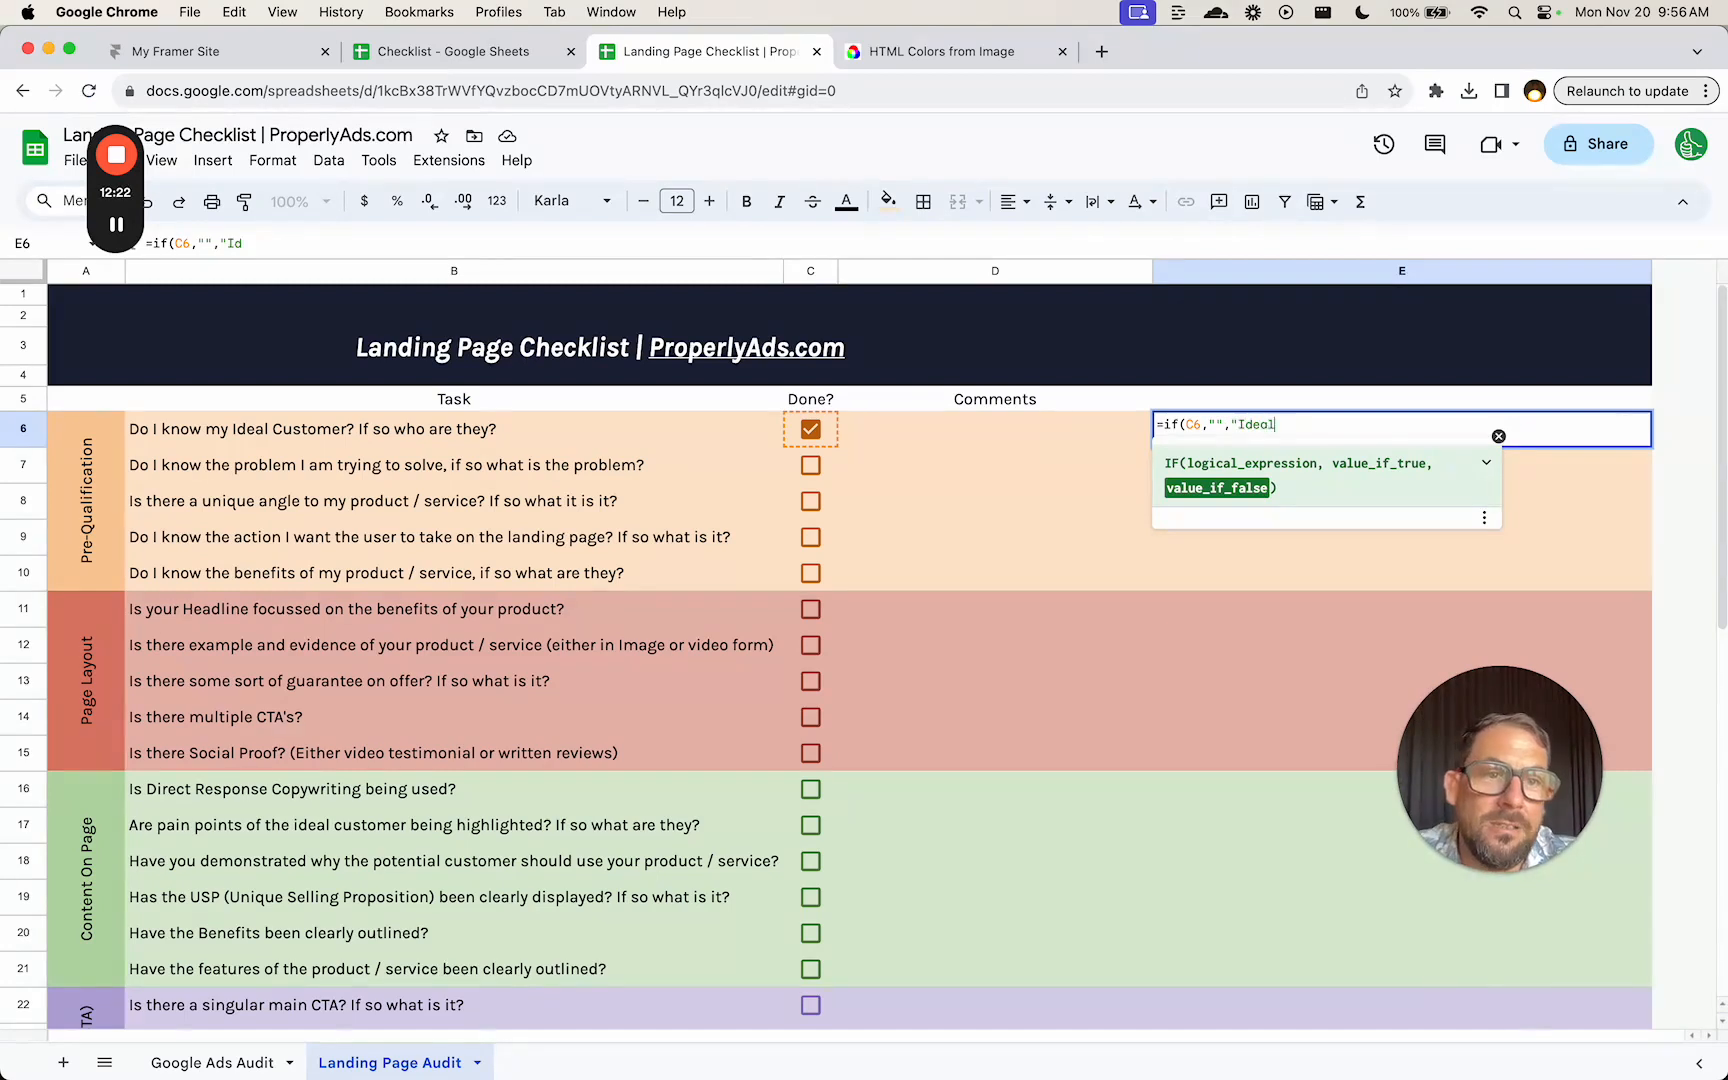
{"action": "type", "text": " Customers are usually...."}
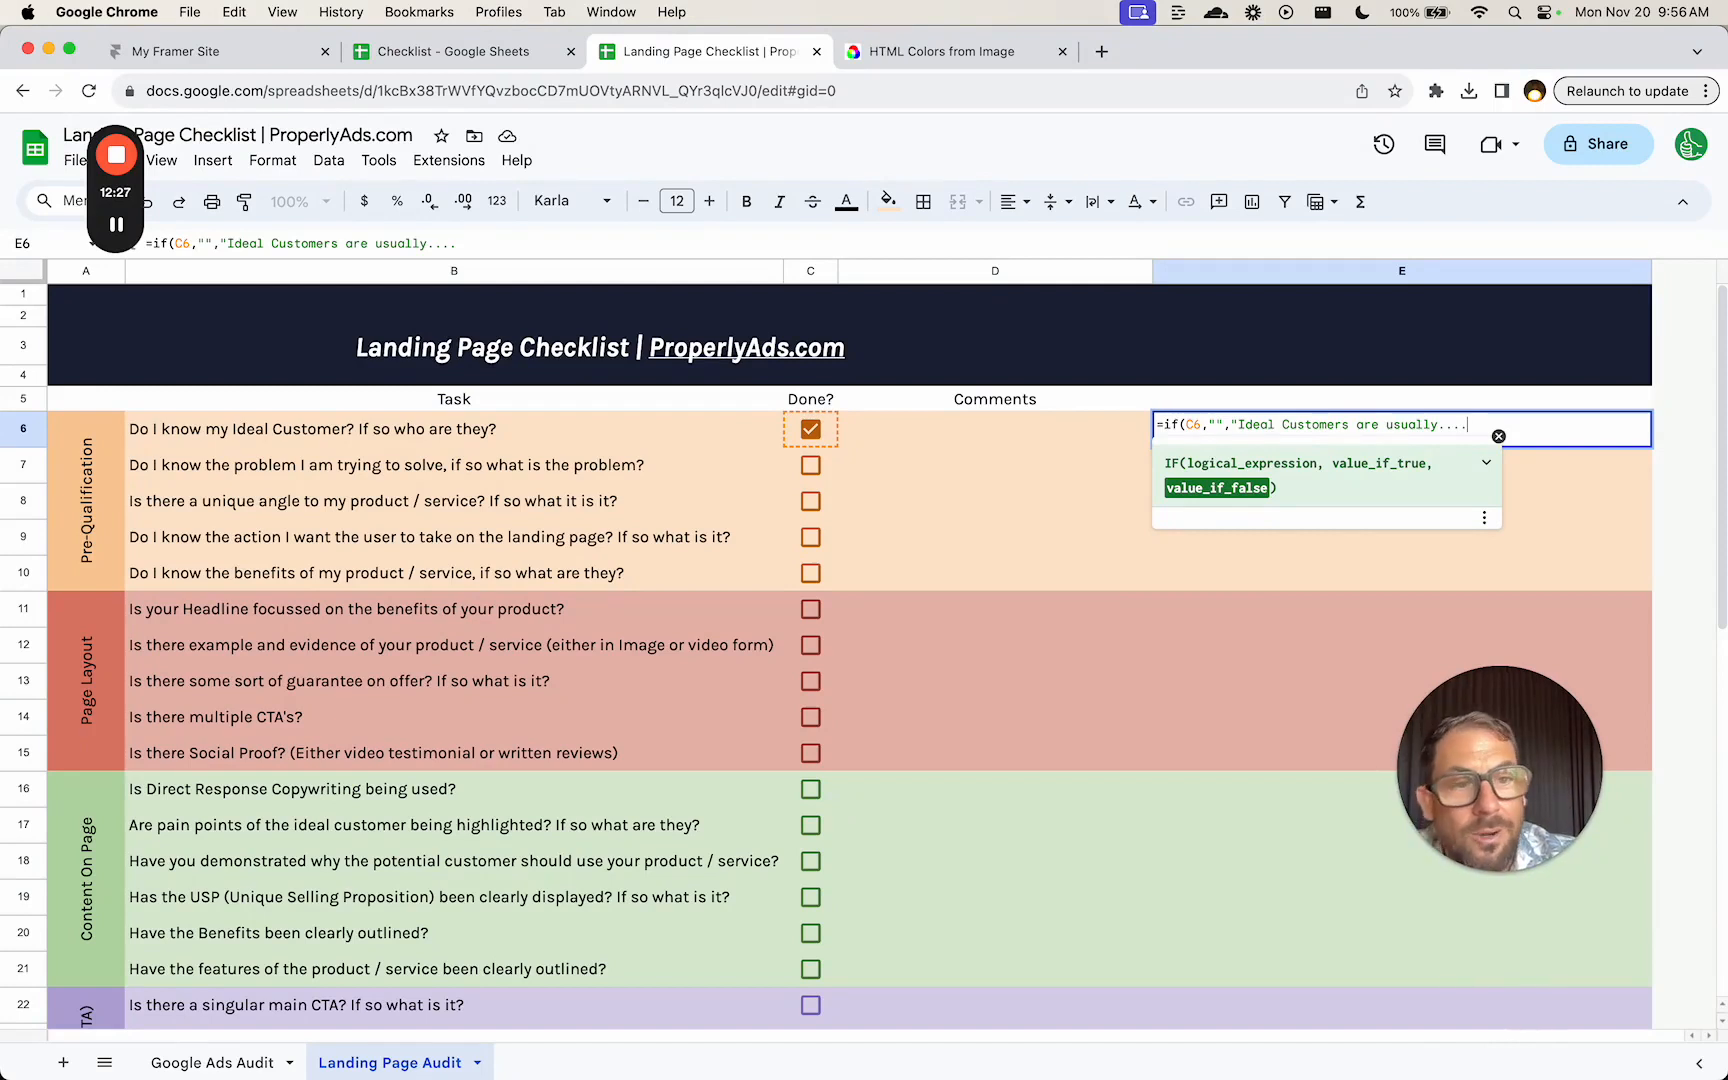
{"action": "type", "text": "Here' an example "}
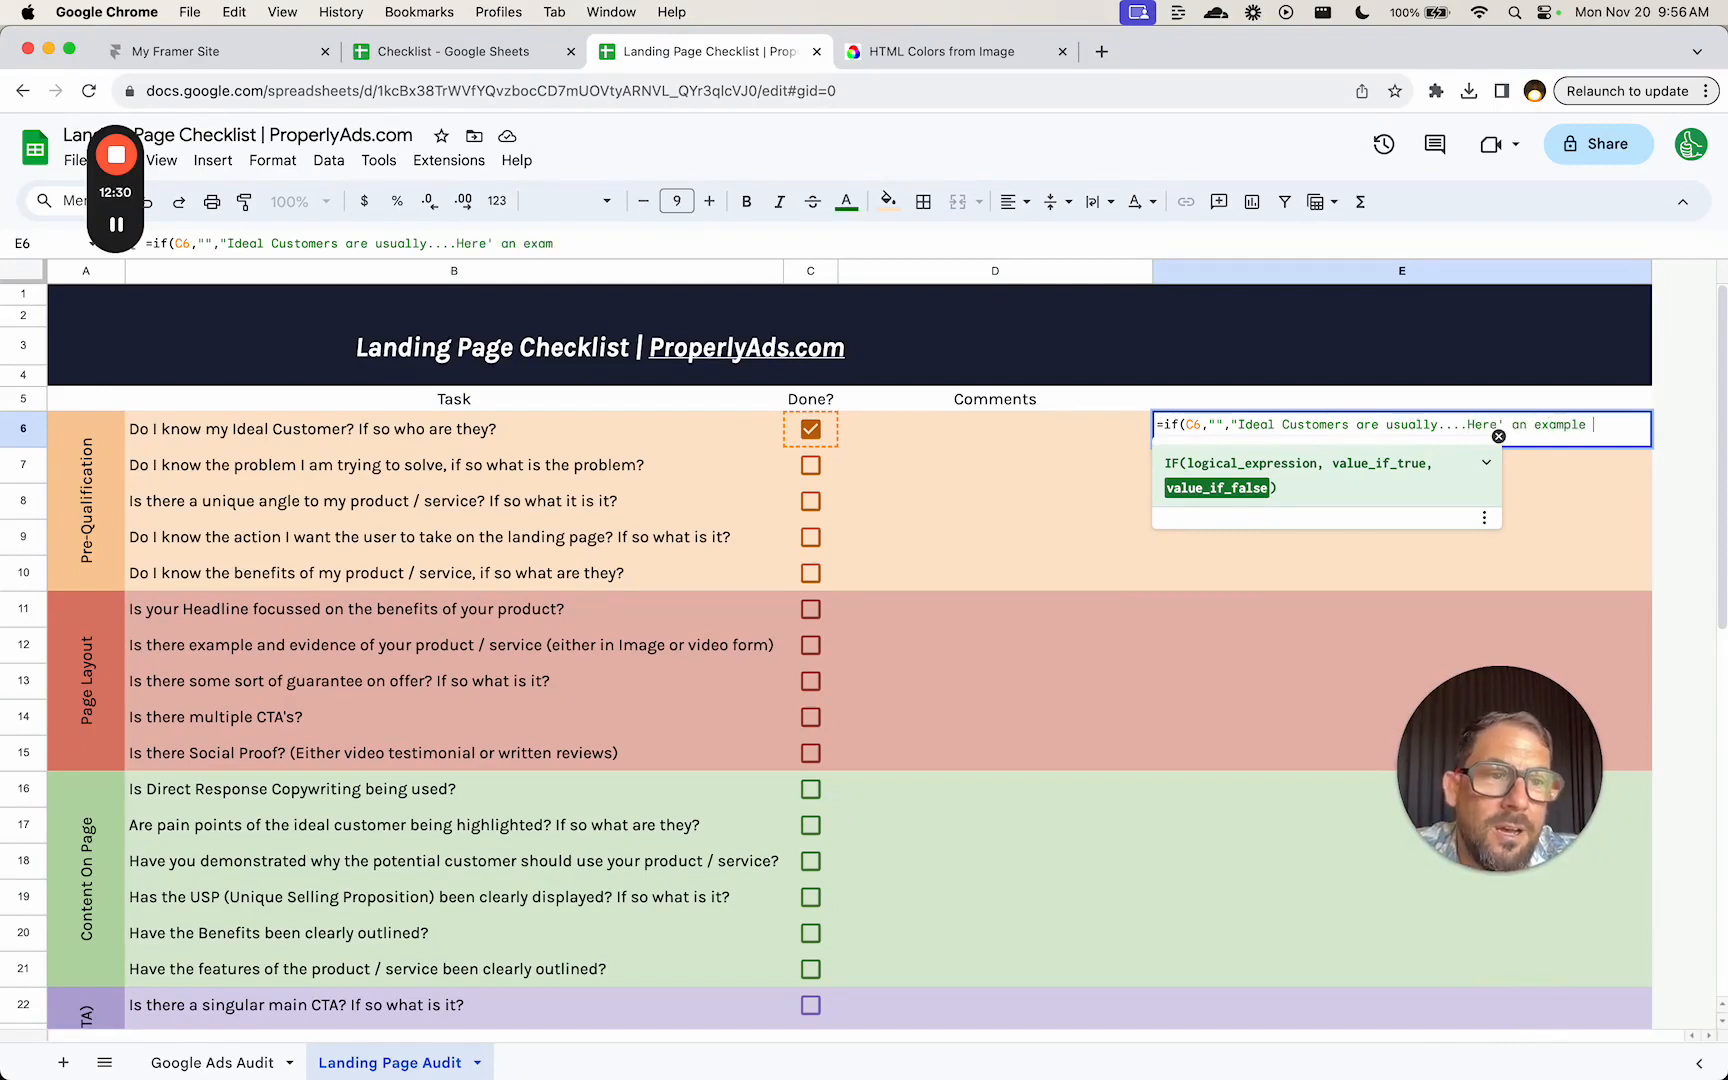
{"action": "type", "text": "of an ideal customer for "}
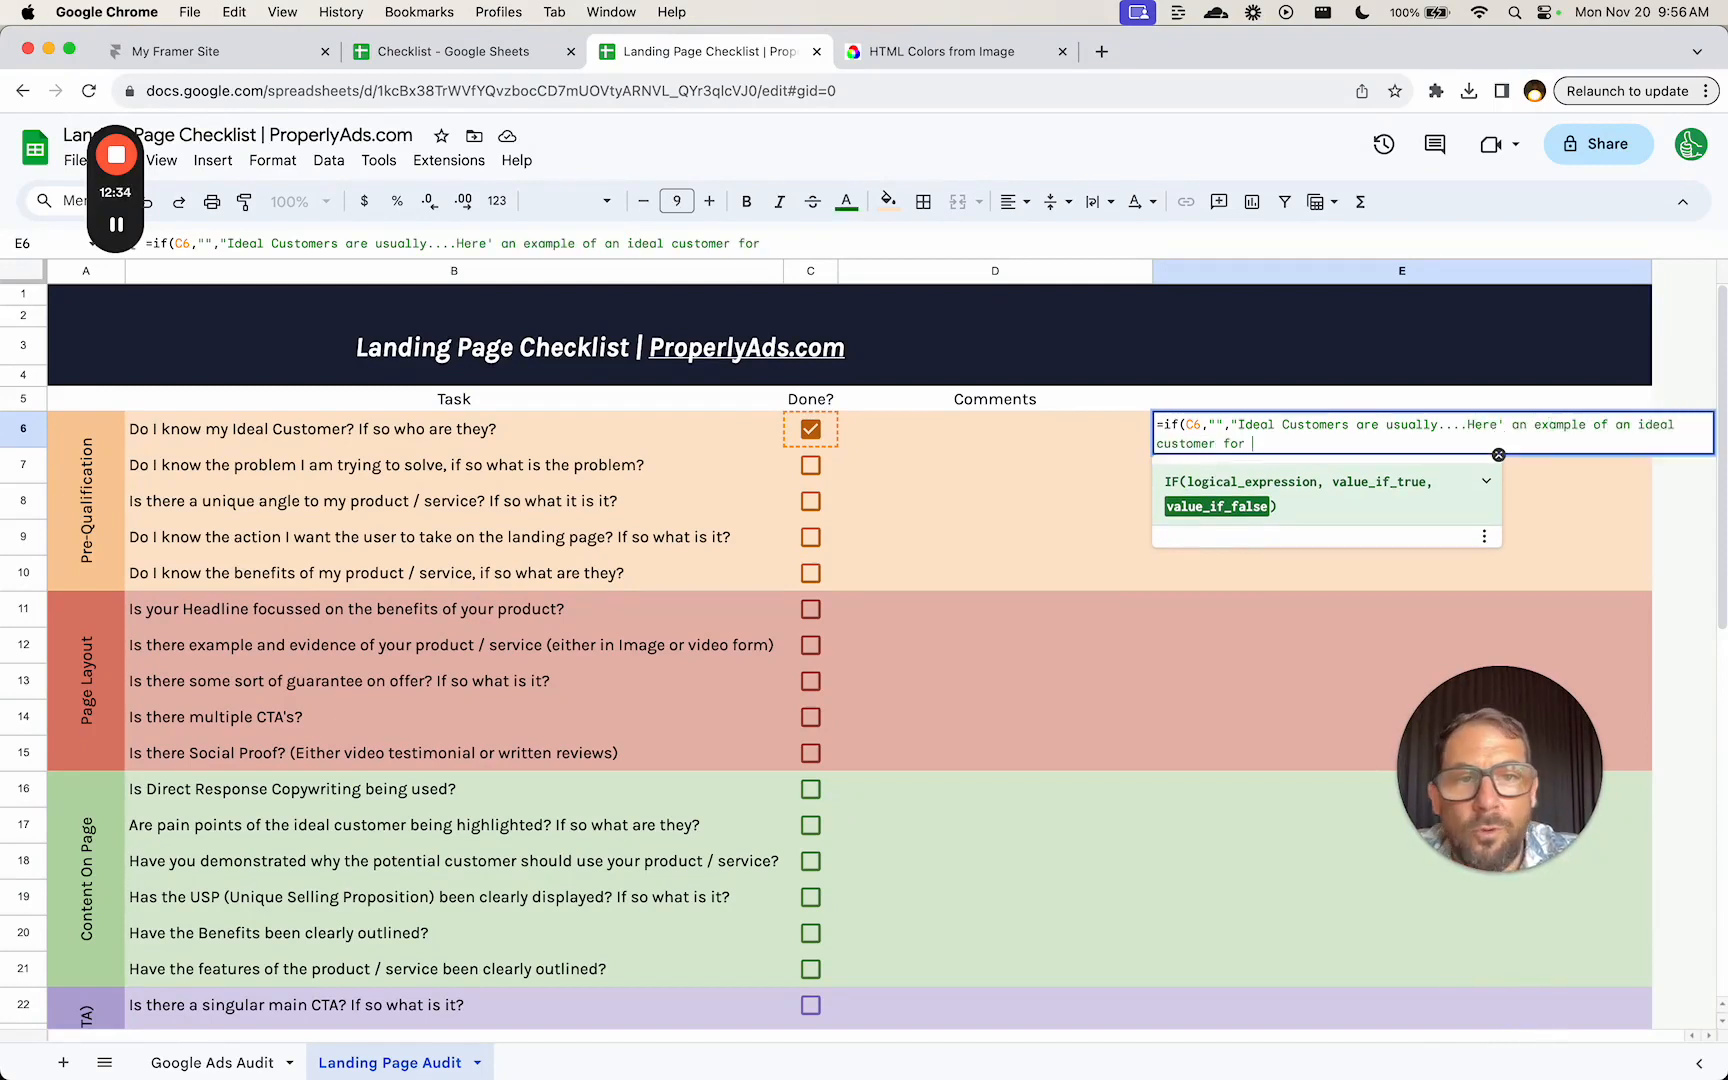
{"action": "type", "text": "Walgreens\")"}
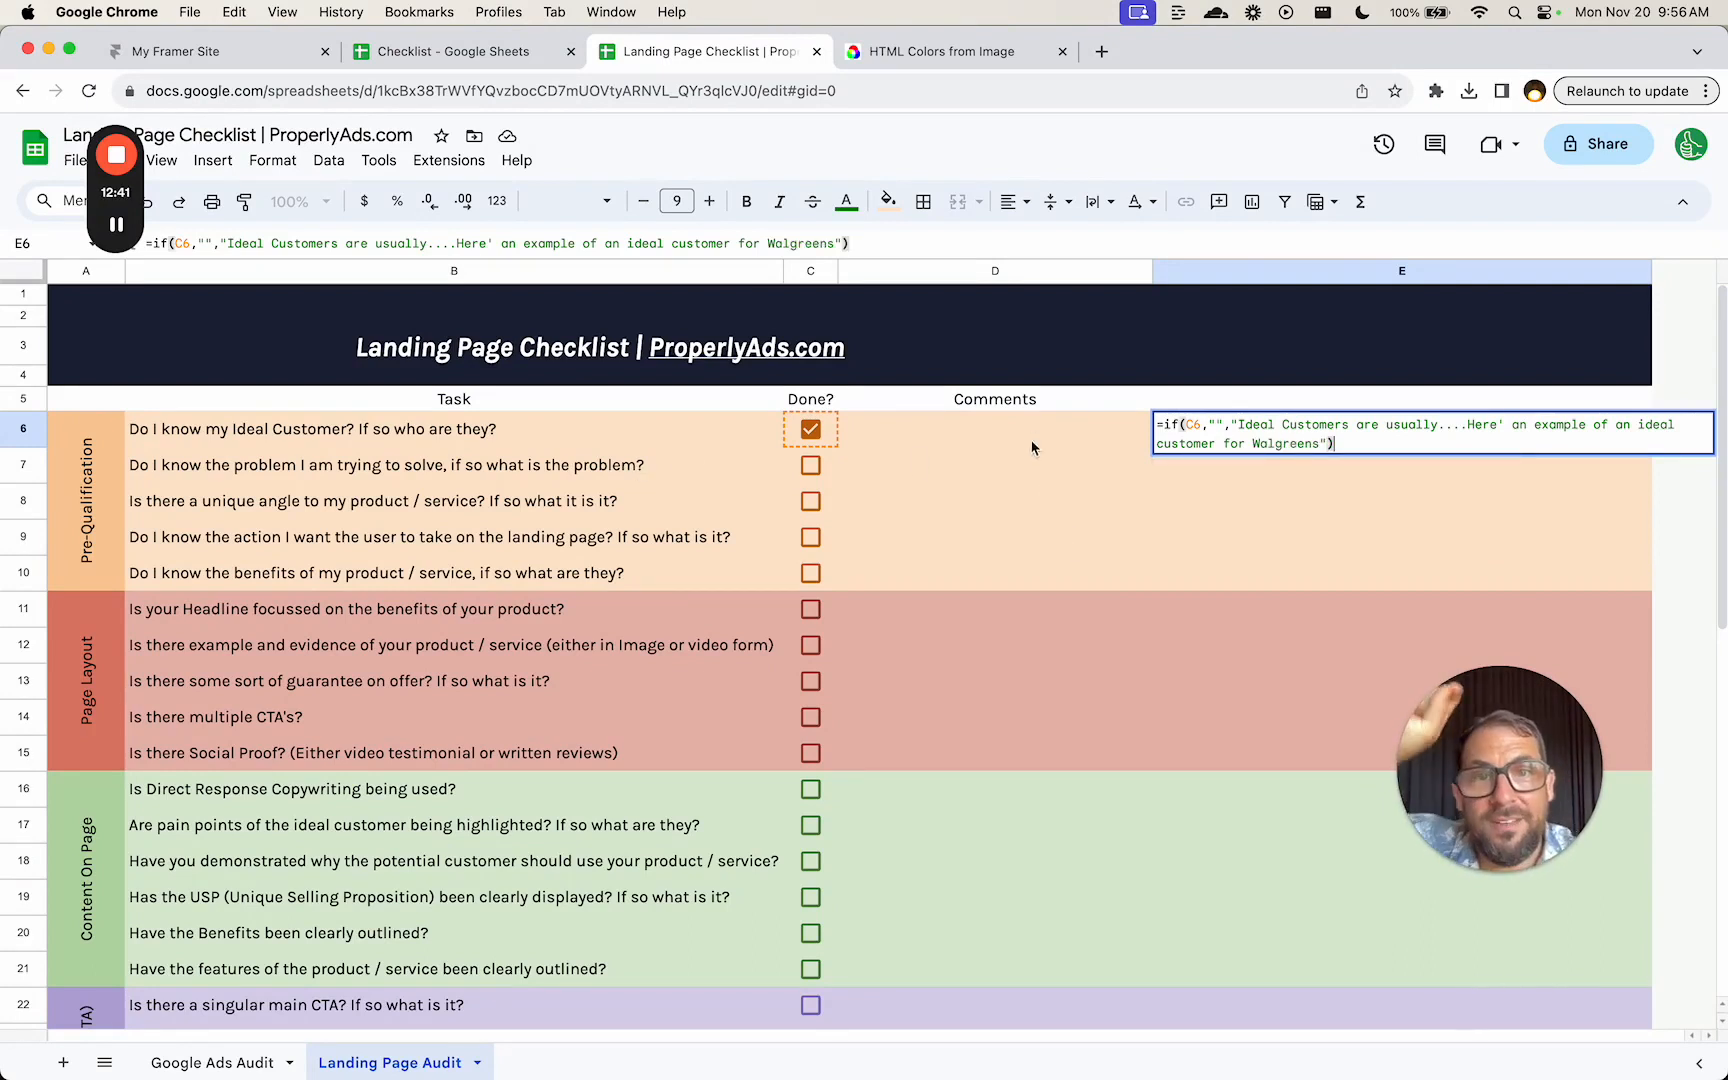
- Set the formula's true value to "go check out ProperlyAds.com/idealcustomers so that you can write more about these."
{"action": "left_click", "coordinate": [1214, 427]}
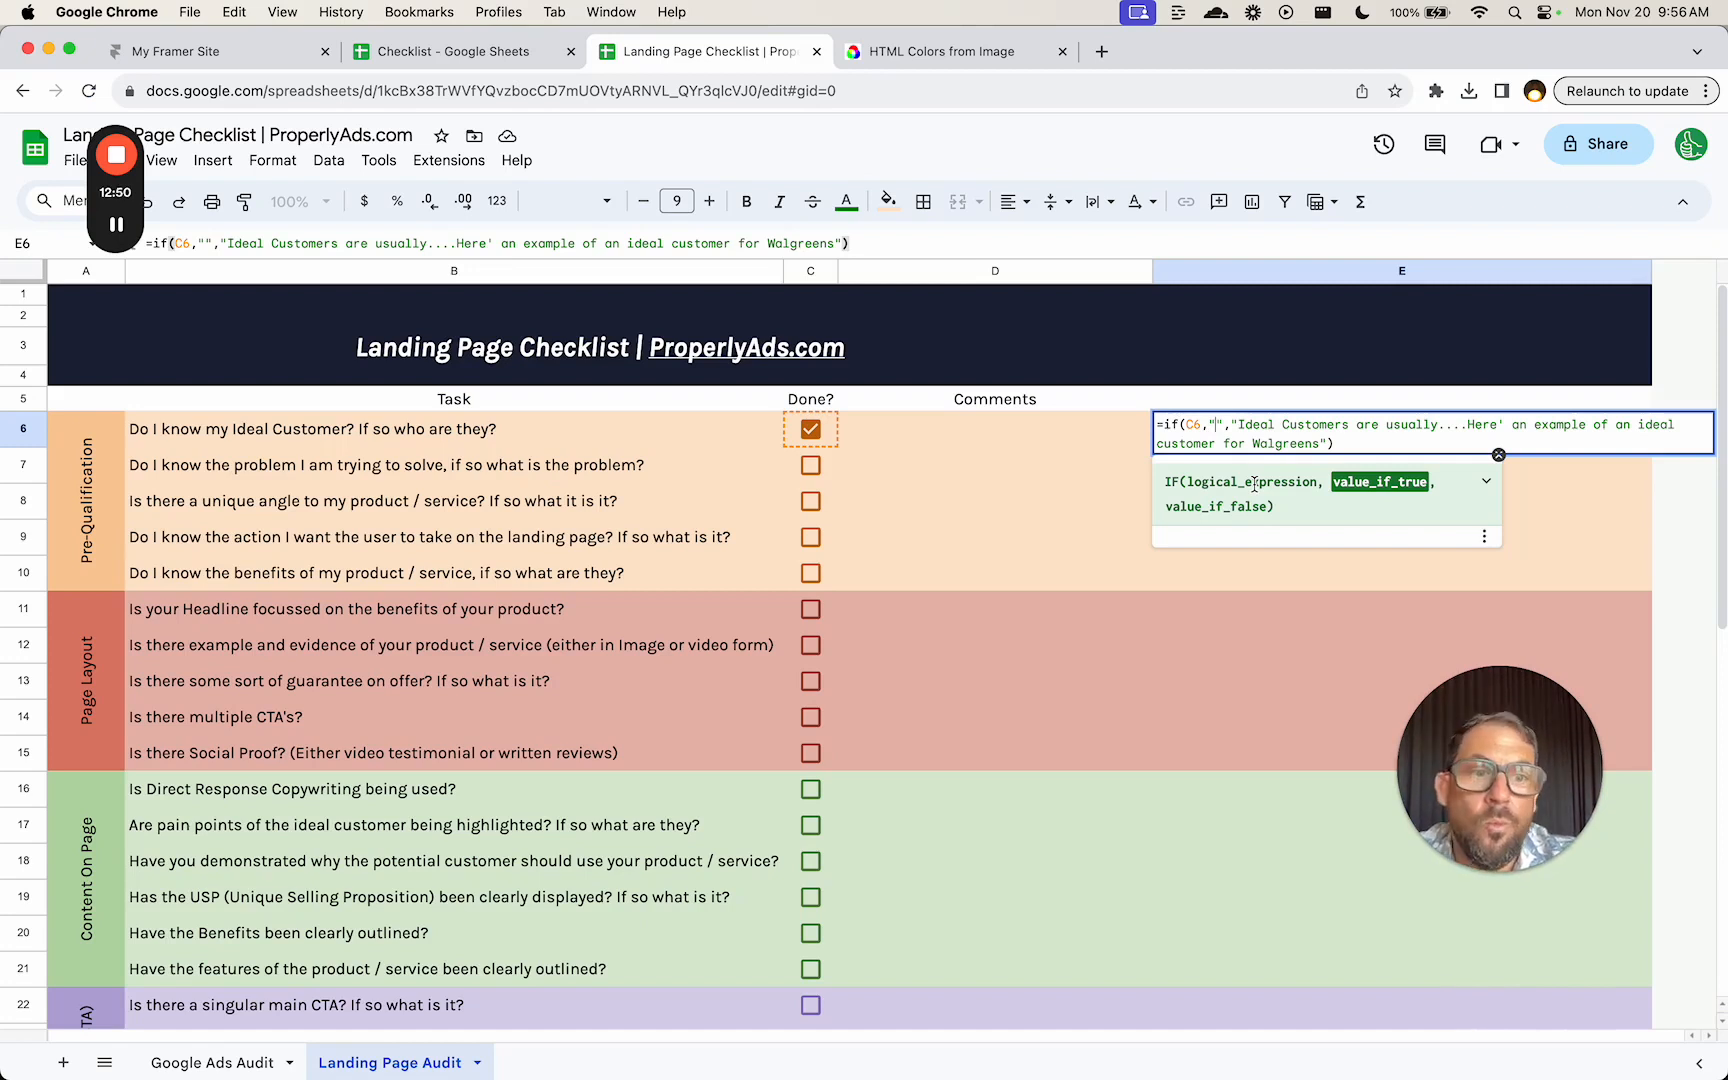
{"action": "type", "text": "go check out Proper"}
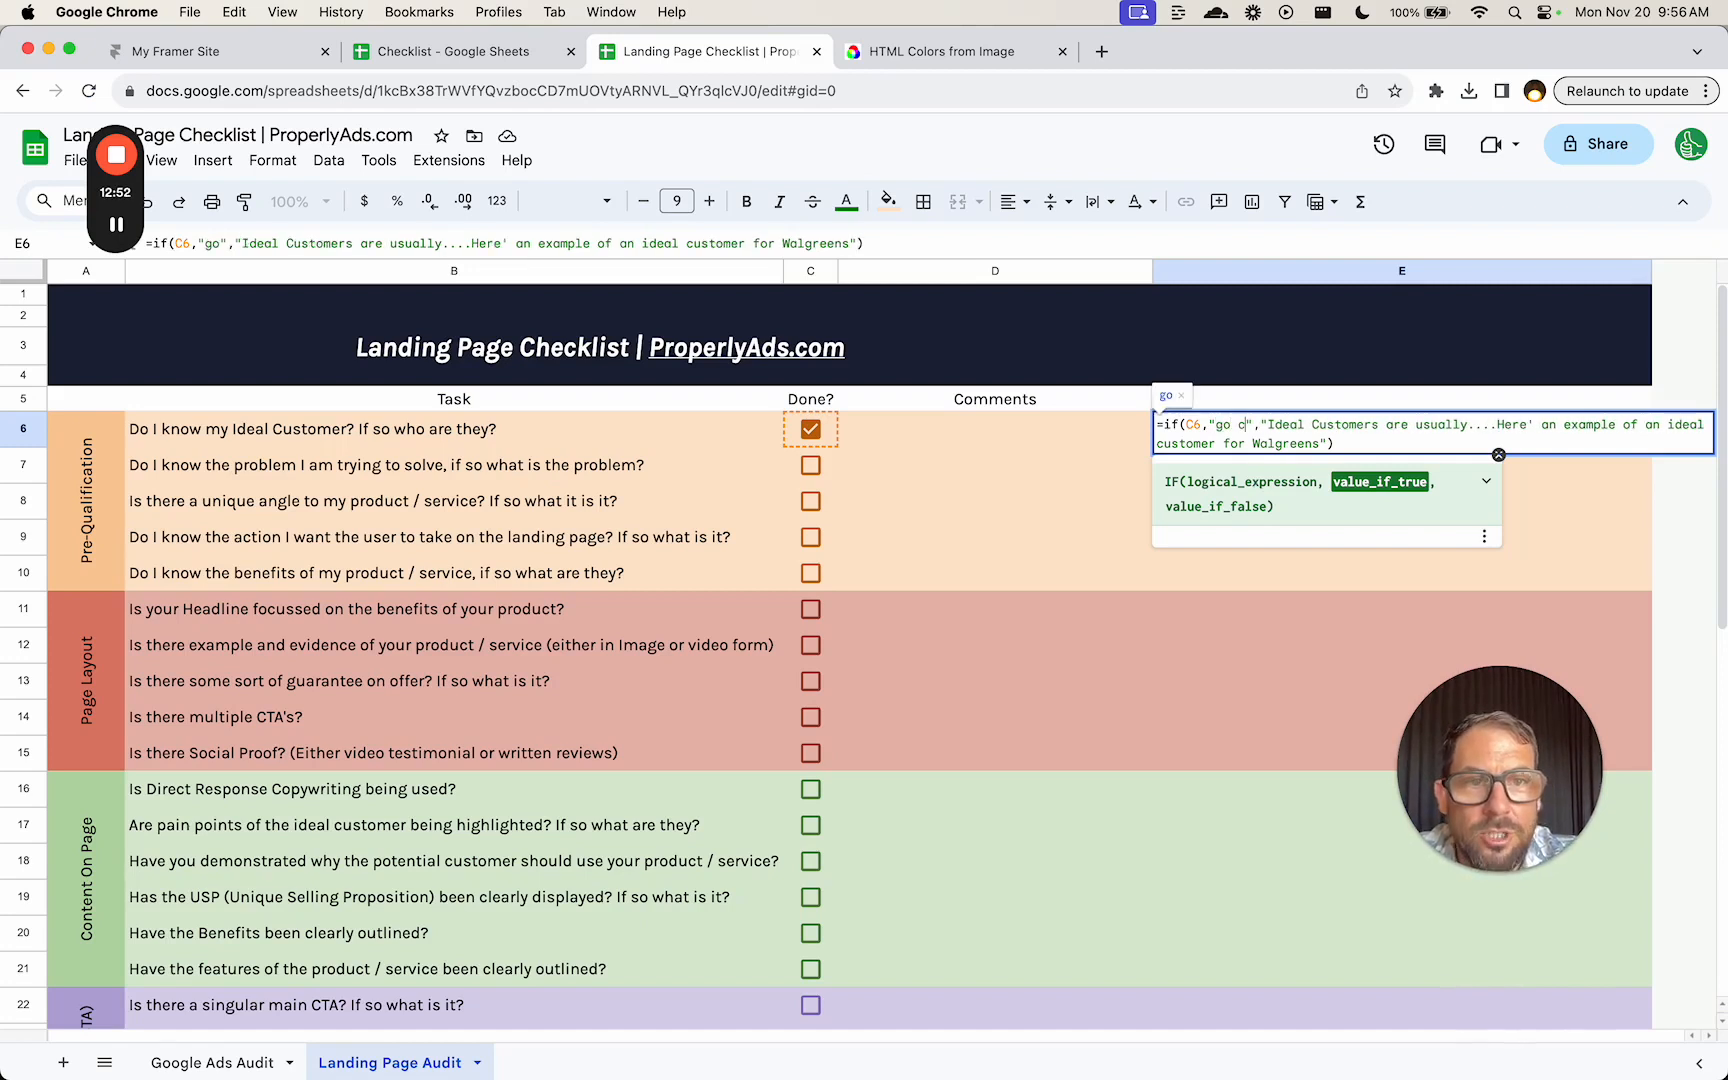
{"action": "type", "text": "lyAds.com/"}
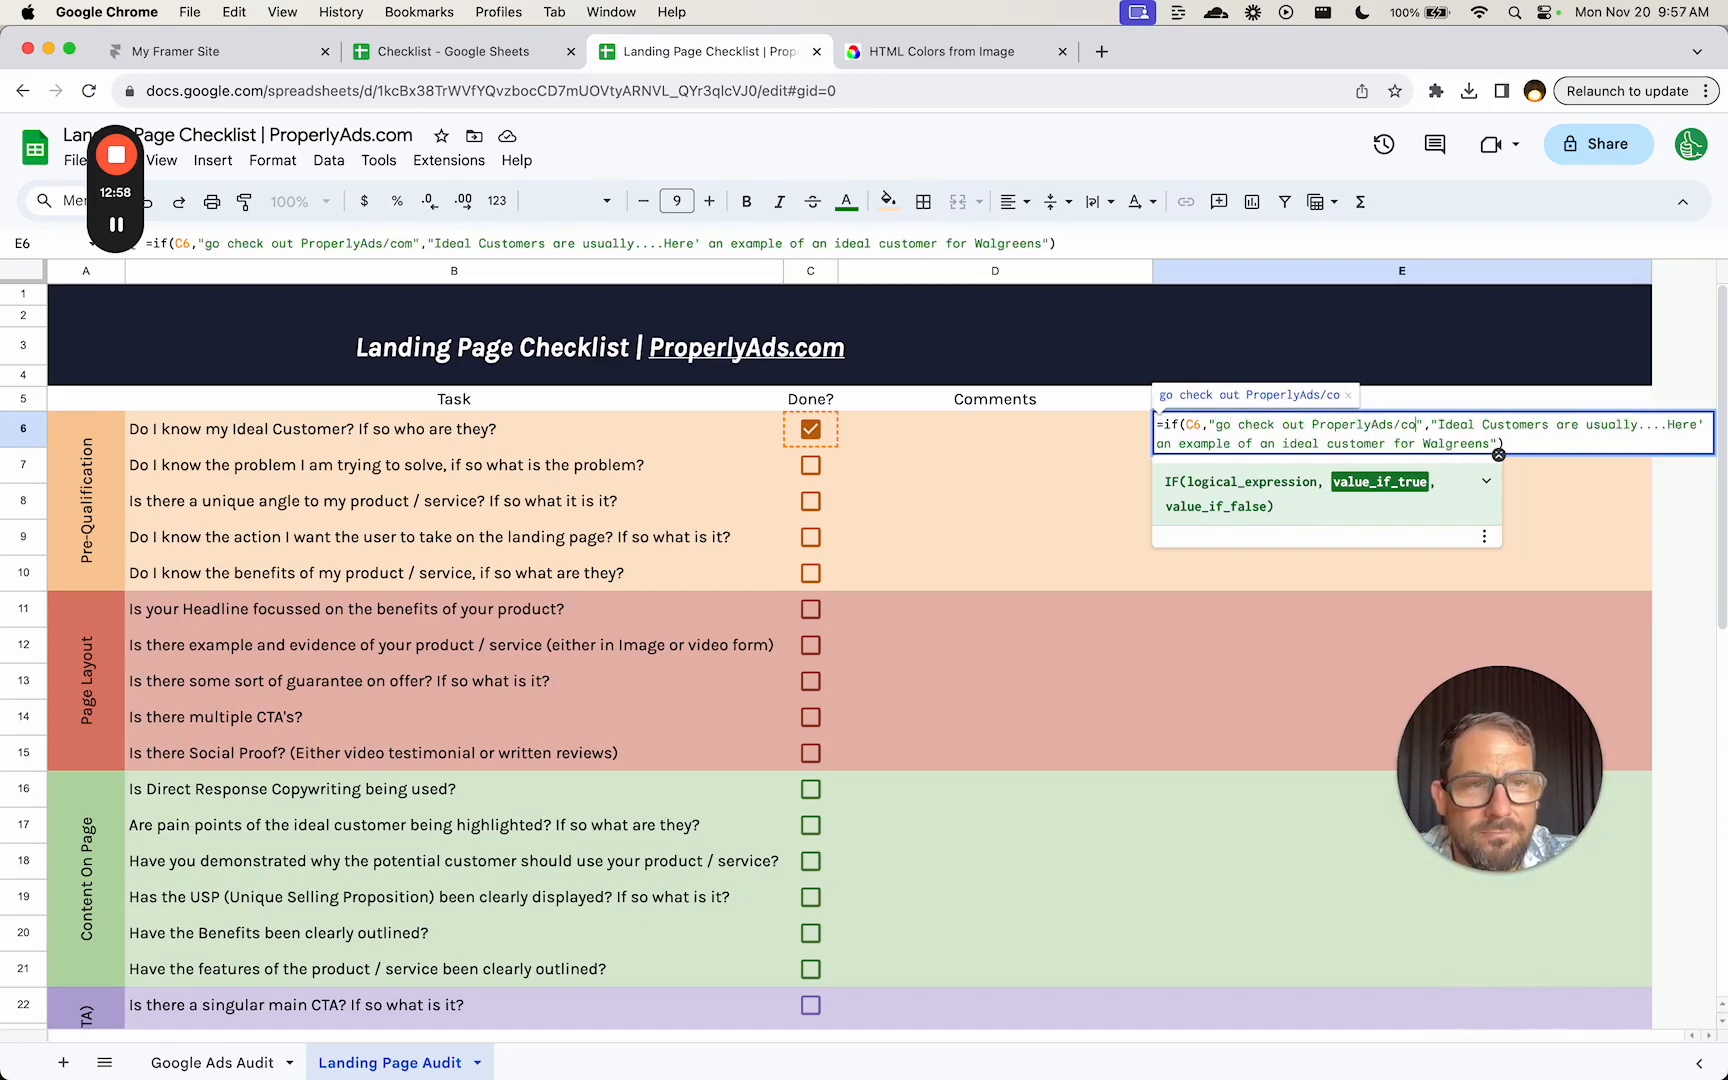
{"action": "type", "text": "idealcustomers s"}
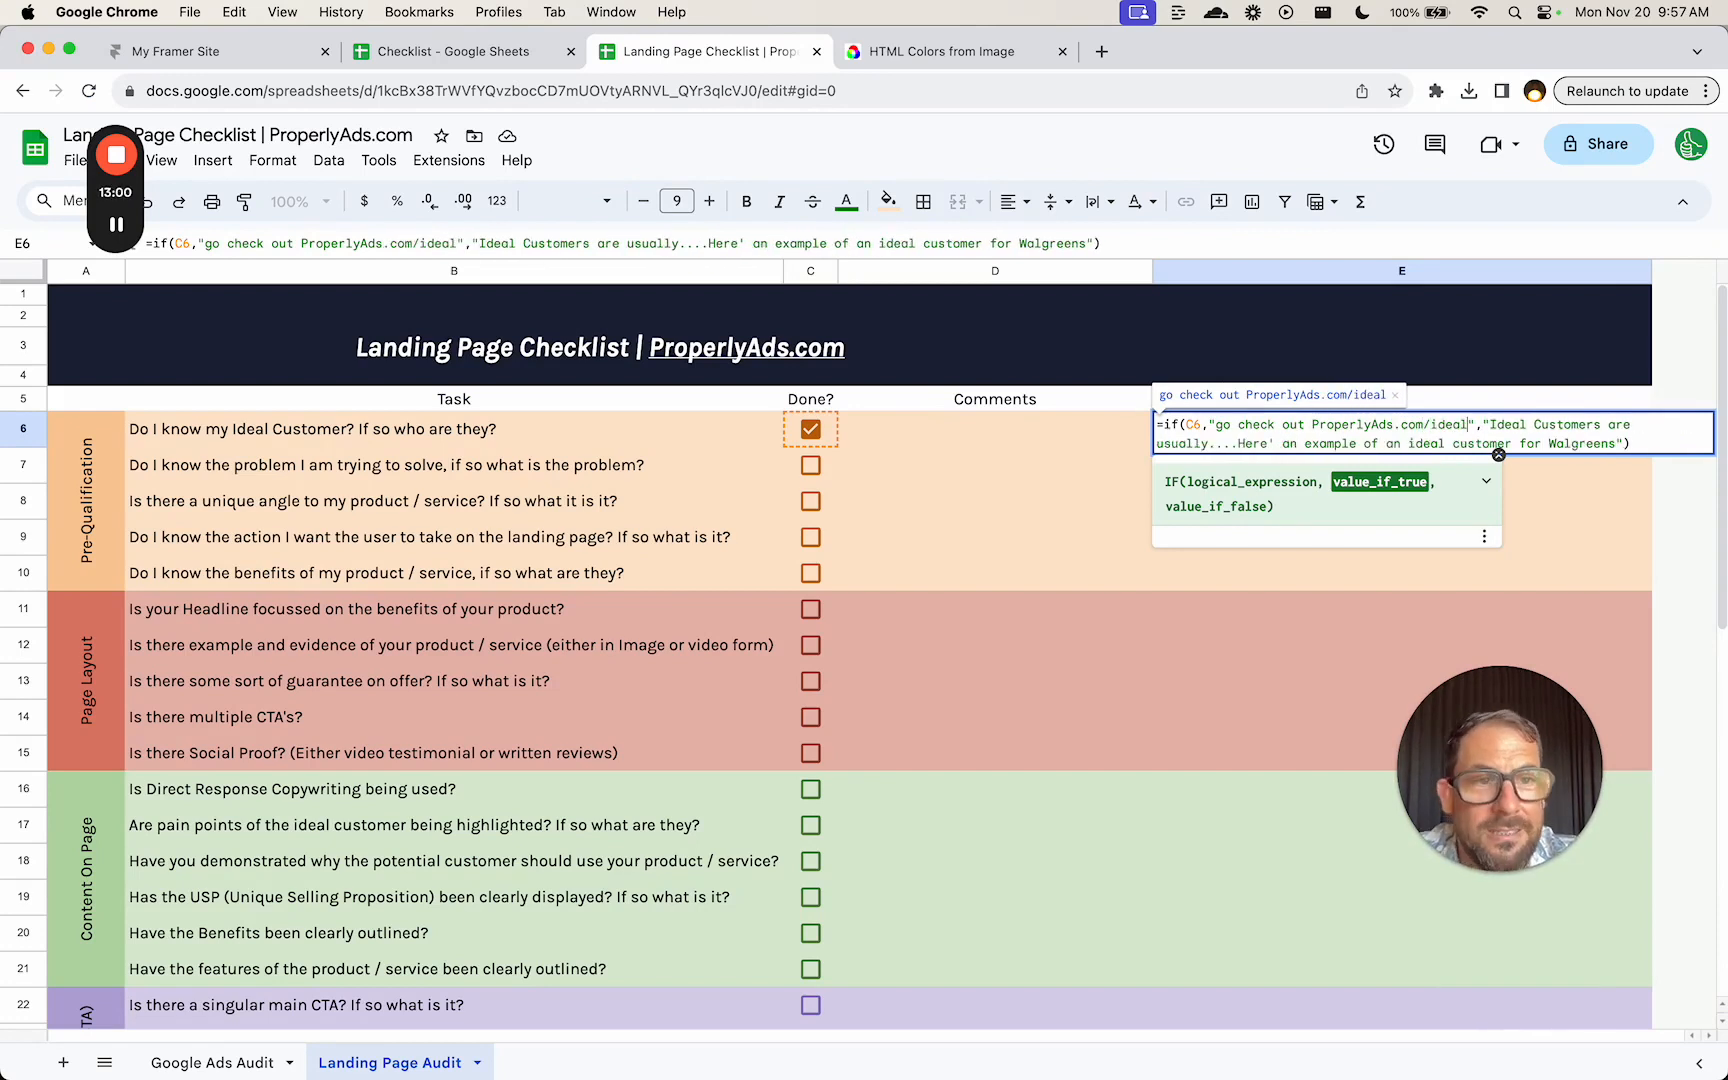
{"action": "type", "text": "o that you can wr"}
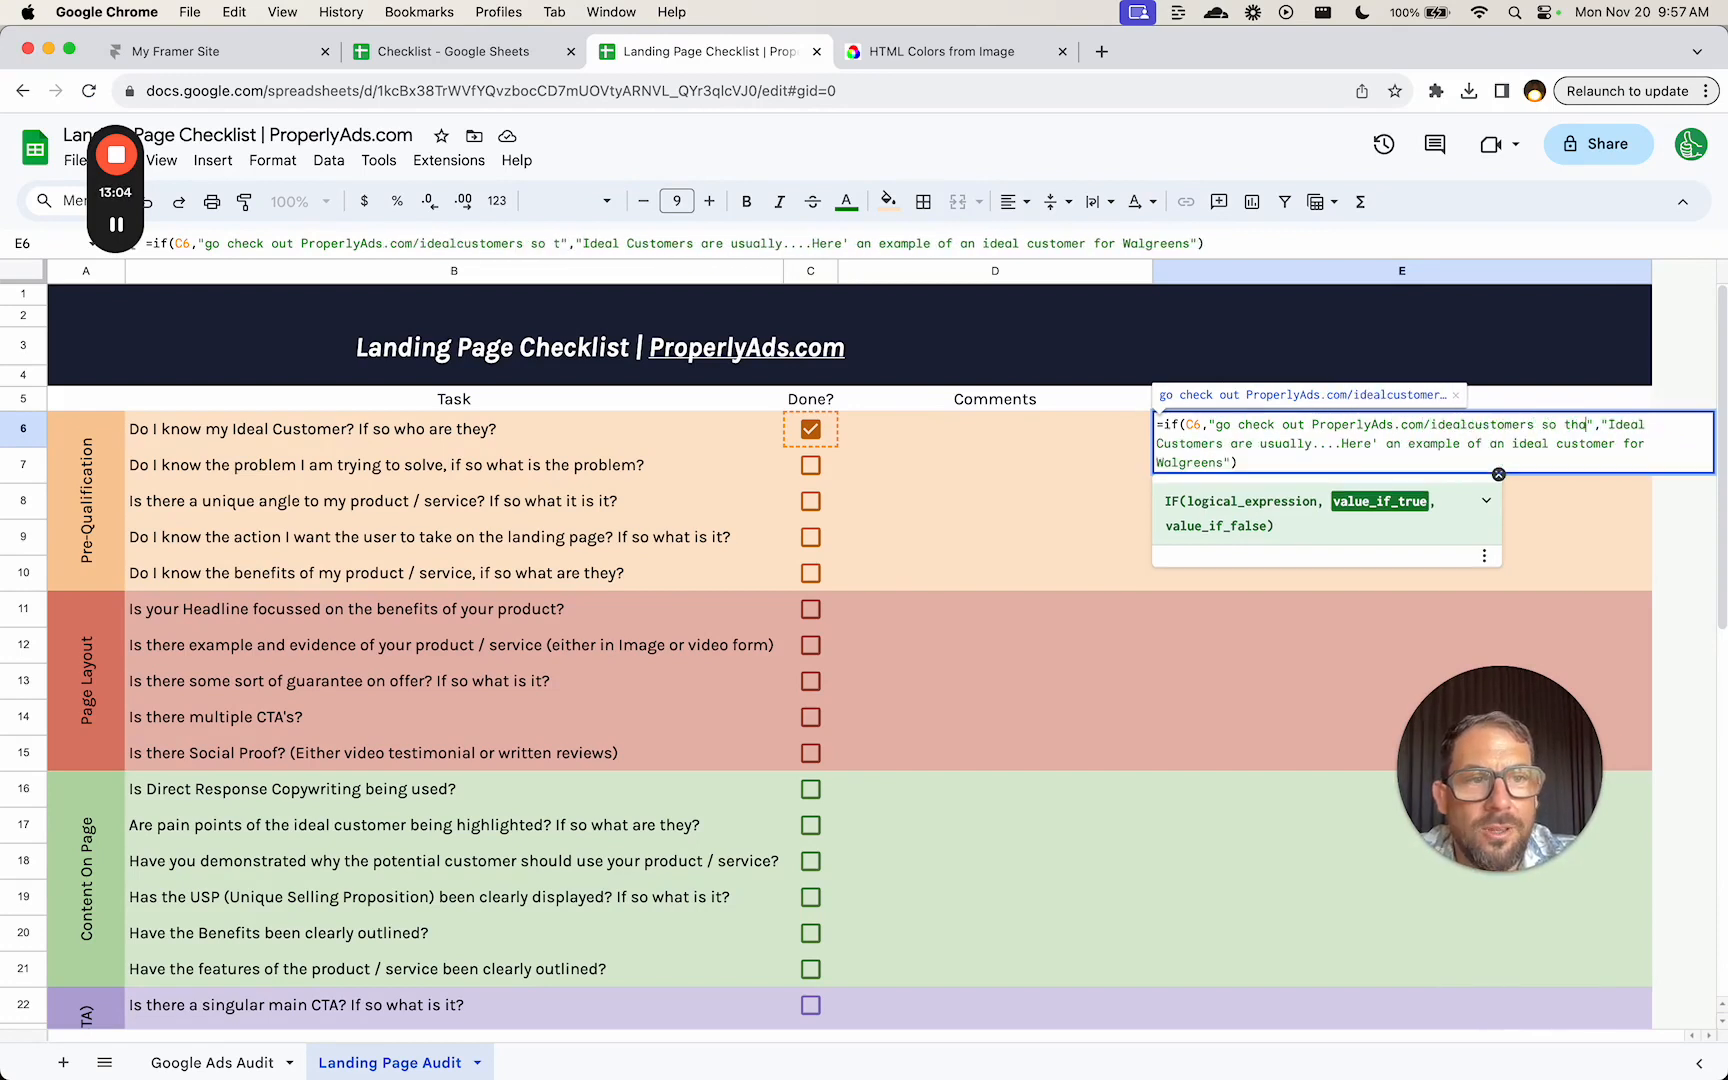
{"action": "type", "text": "ite more about these."}
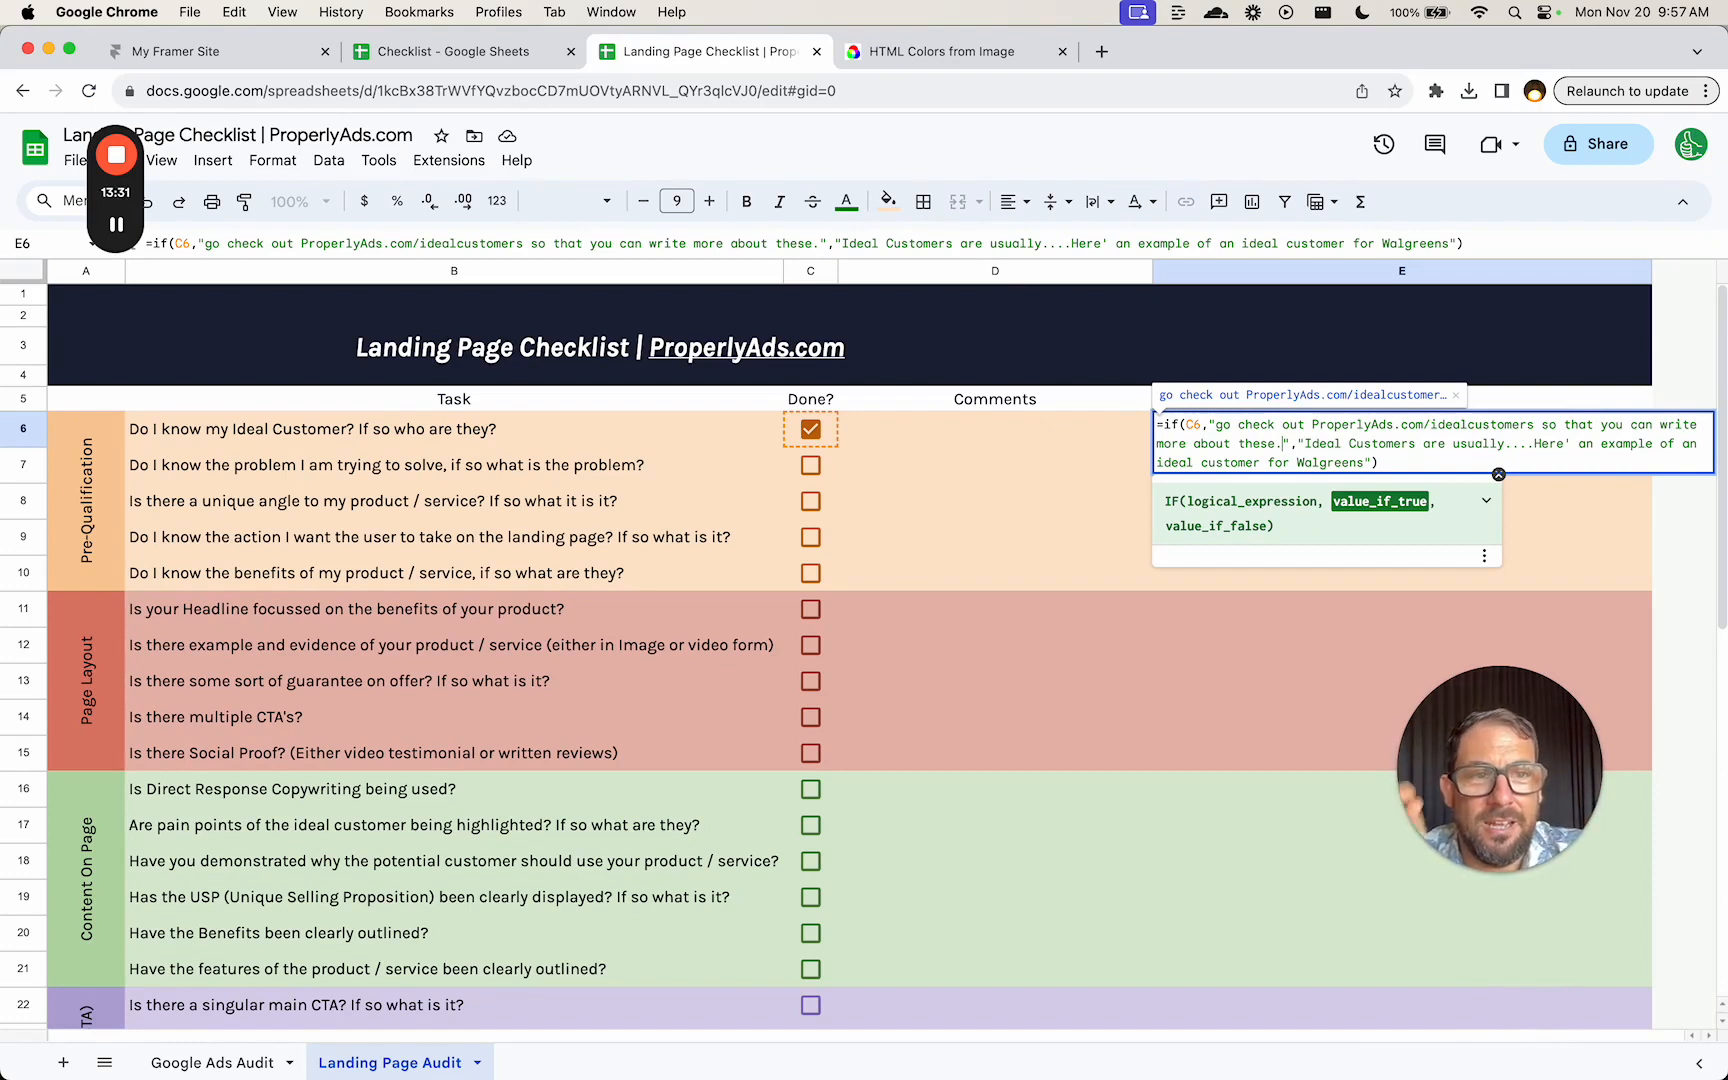
- Extend the E6 formula's false value with ". Read about how to do this on properlads.com/idealcustomersneeded"
{"action": "key", "text": "Down"}
{"action": "key", "text": "Down"}
{"action": "key", "text": "Left"}
{"action": "key", "text": "Left"}
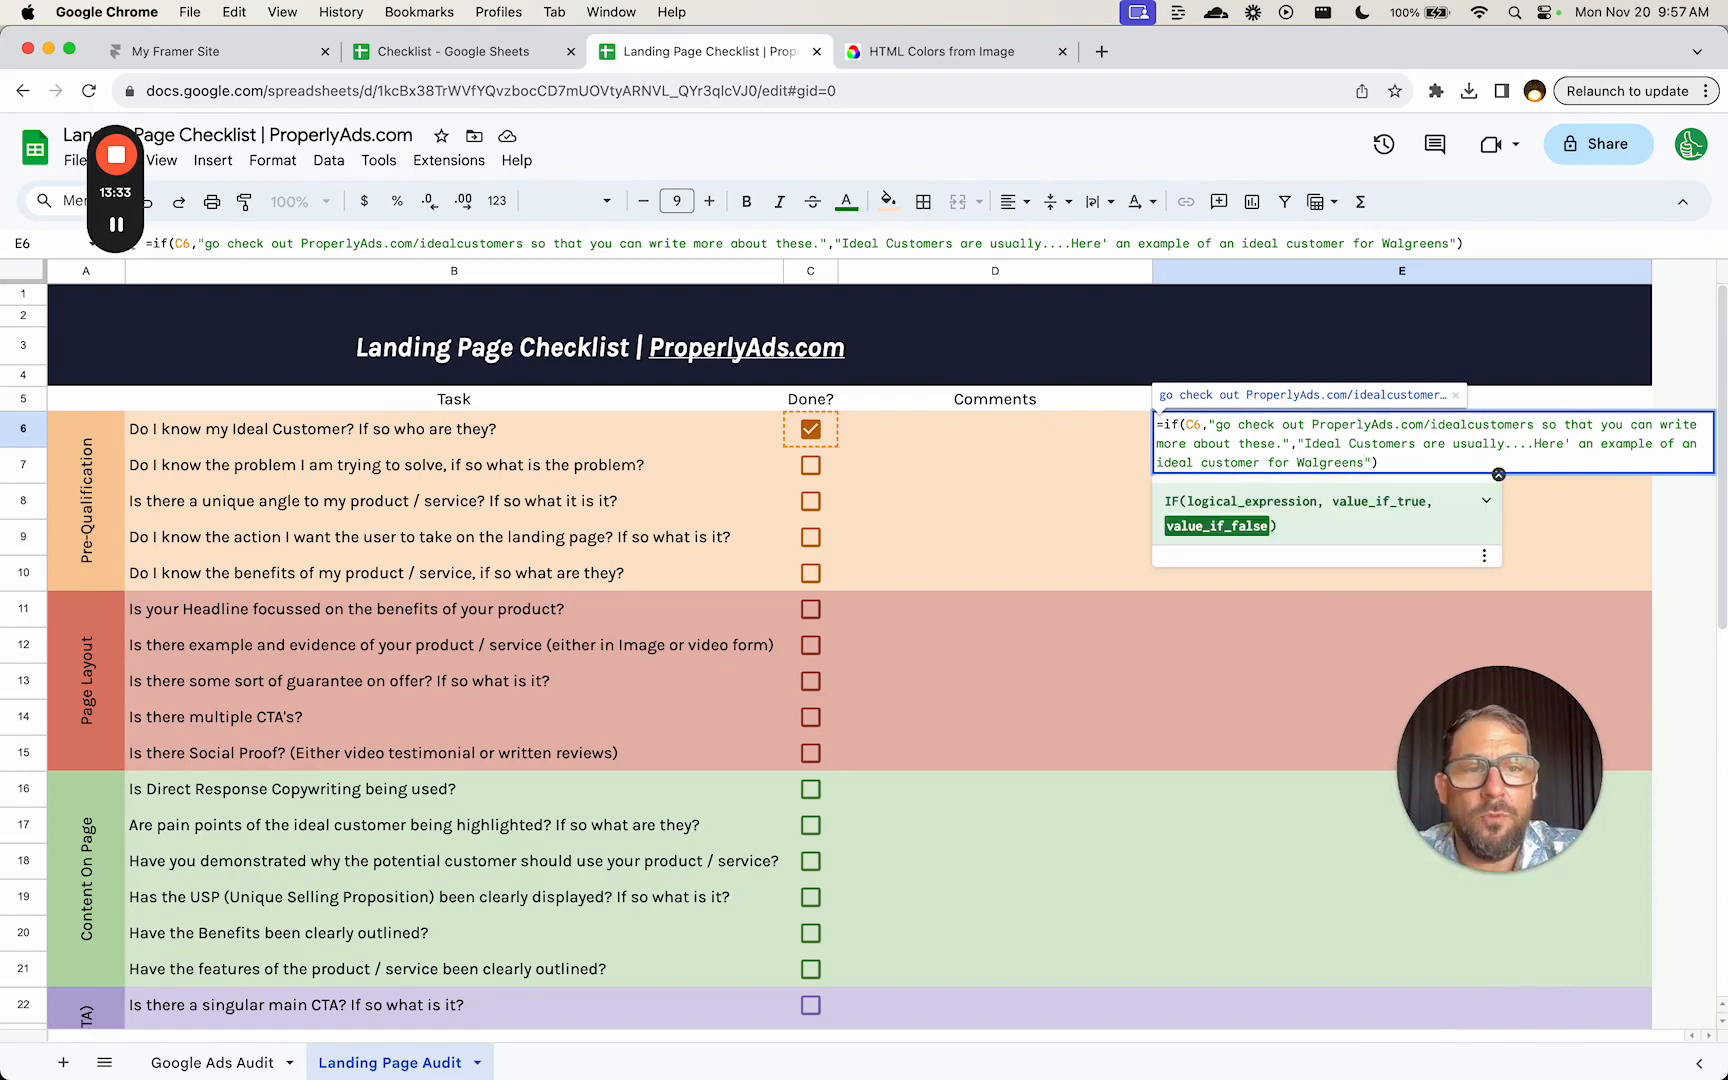
{"action": "type", "text": ". Read a"}
{"action": "type", "text": "bout how to do this on"}
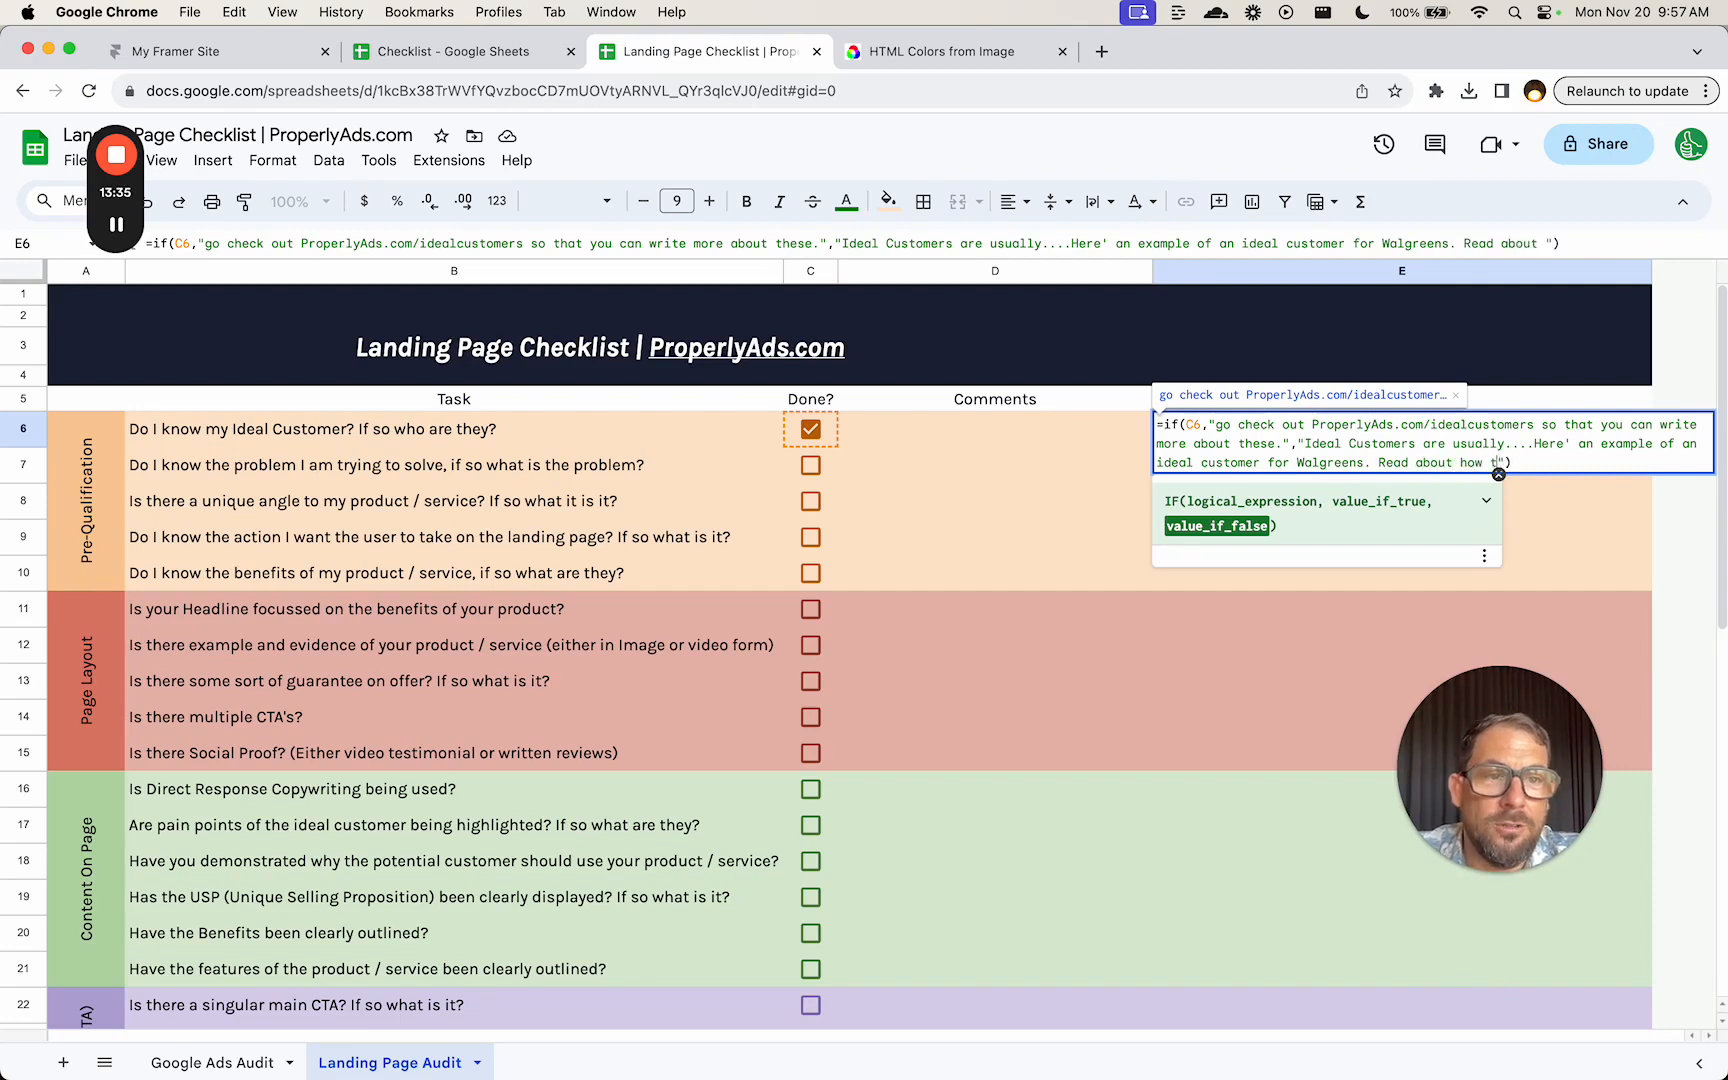
{"action": "type", "text": "erlads.com/"}
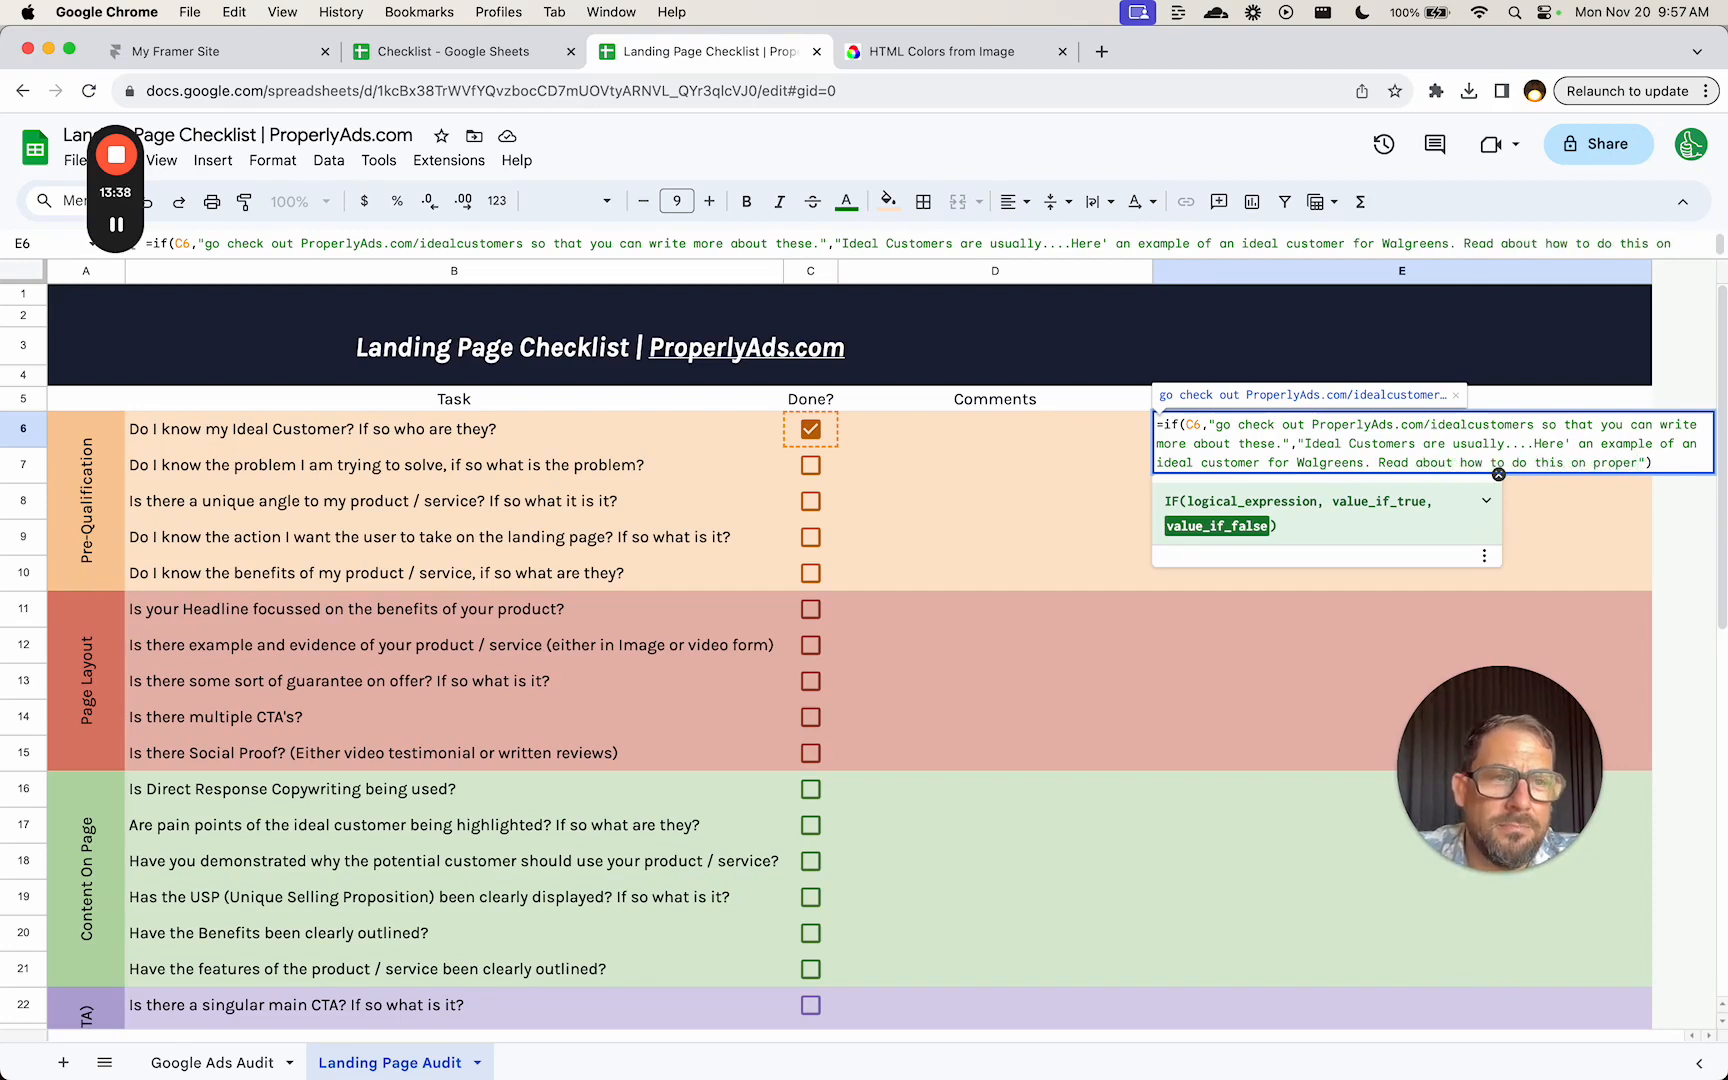
{"action": "type", "text": "idealcustomers"}
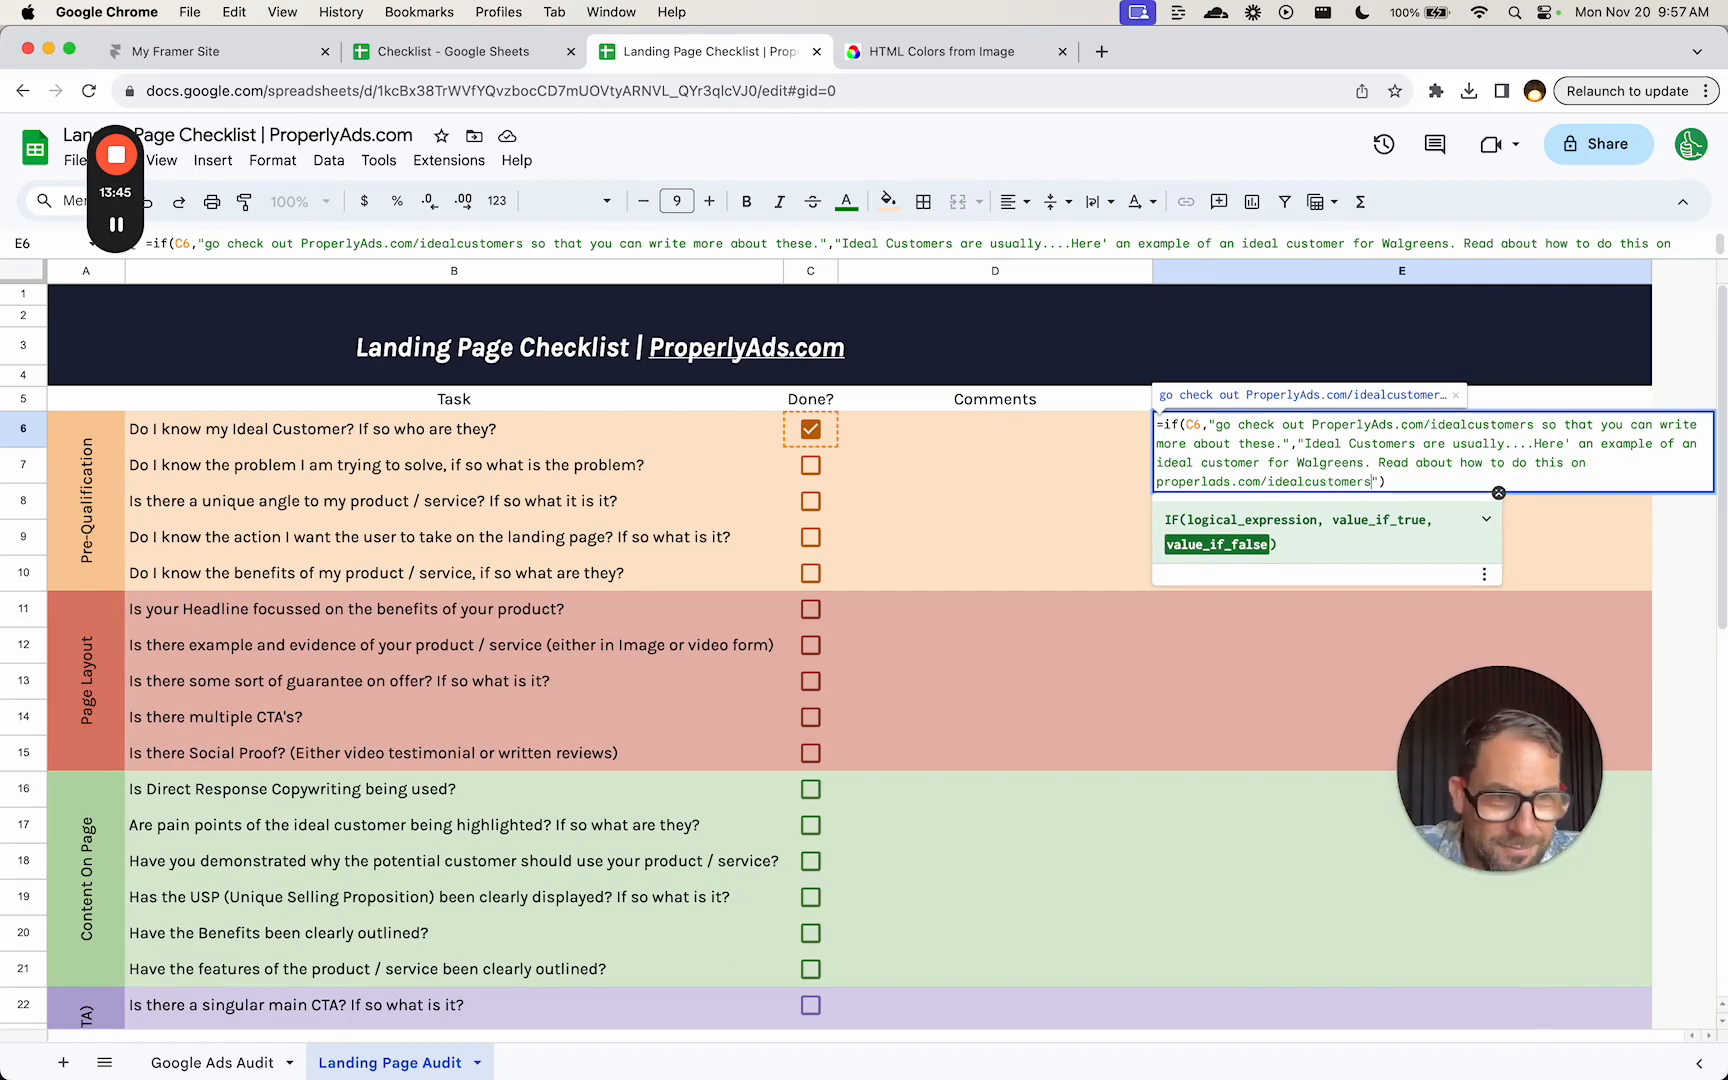
{"action": "type", "text": "needed"}
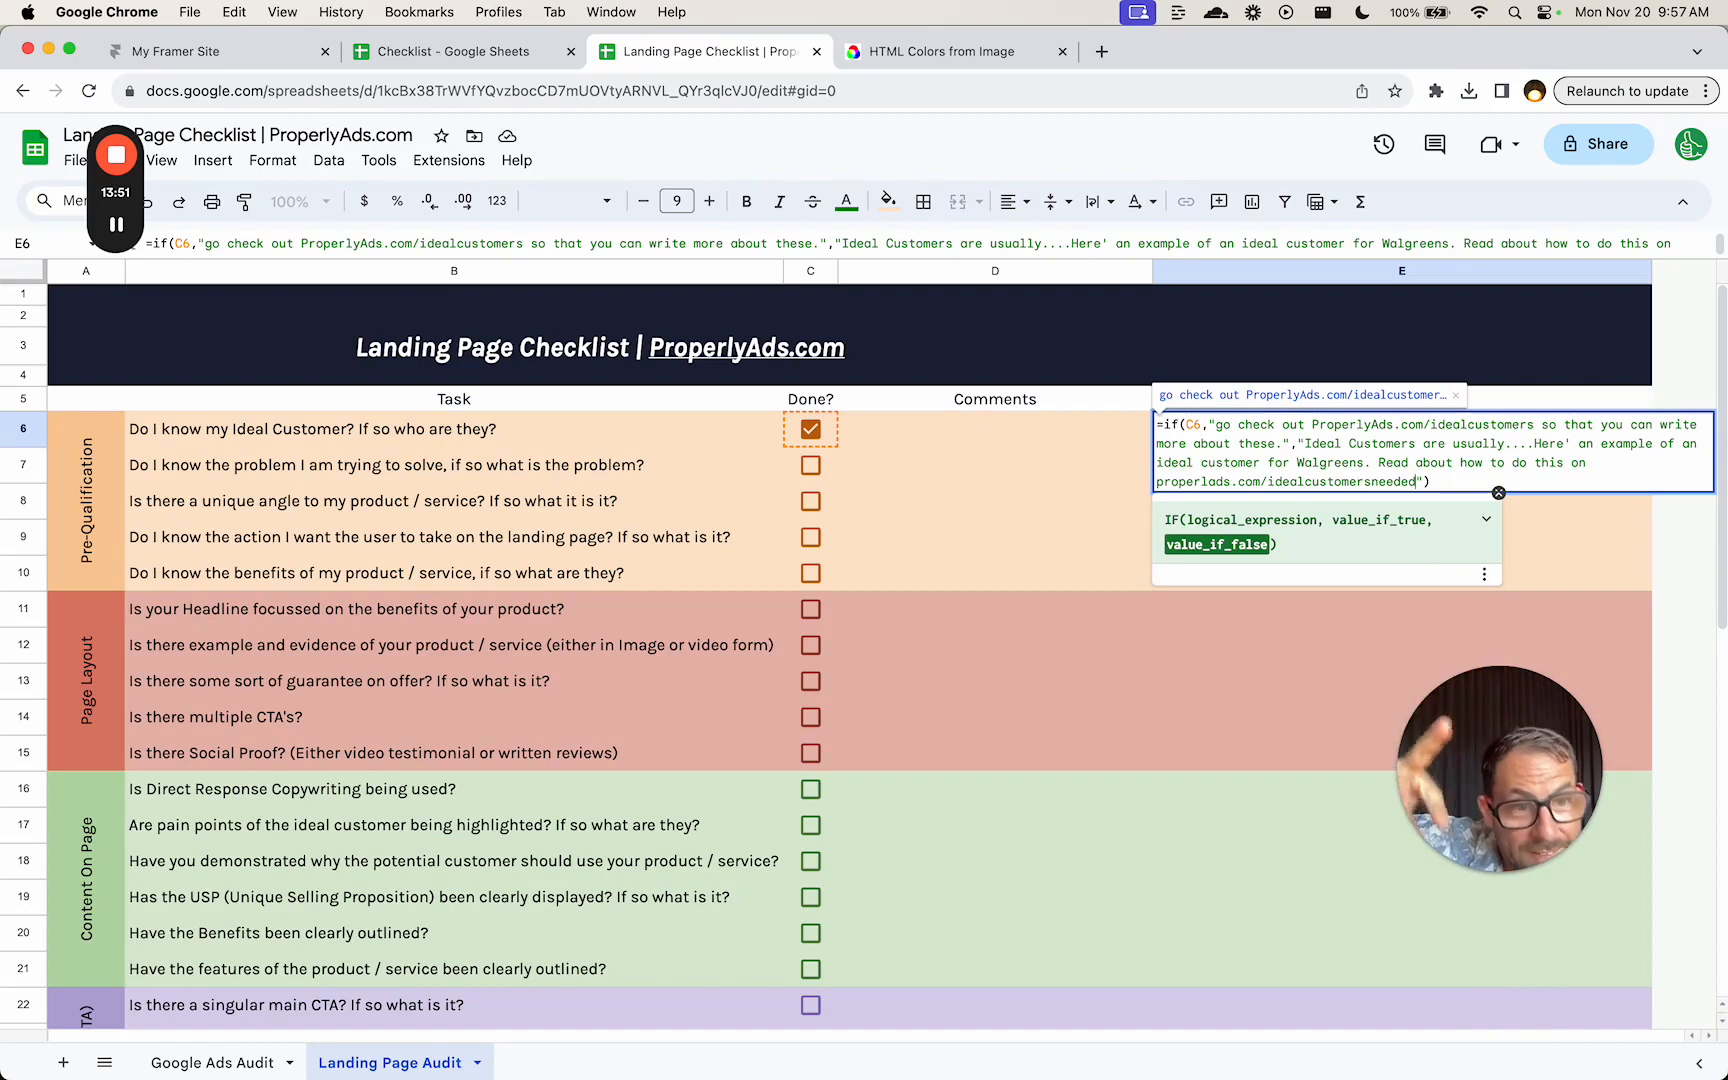
{"action": "key", "text": "Return"}
{"action": "key", "text": "Up"}
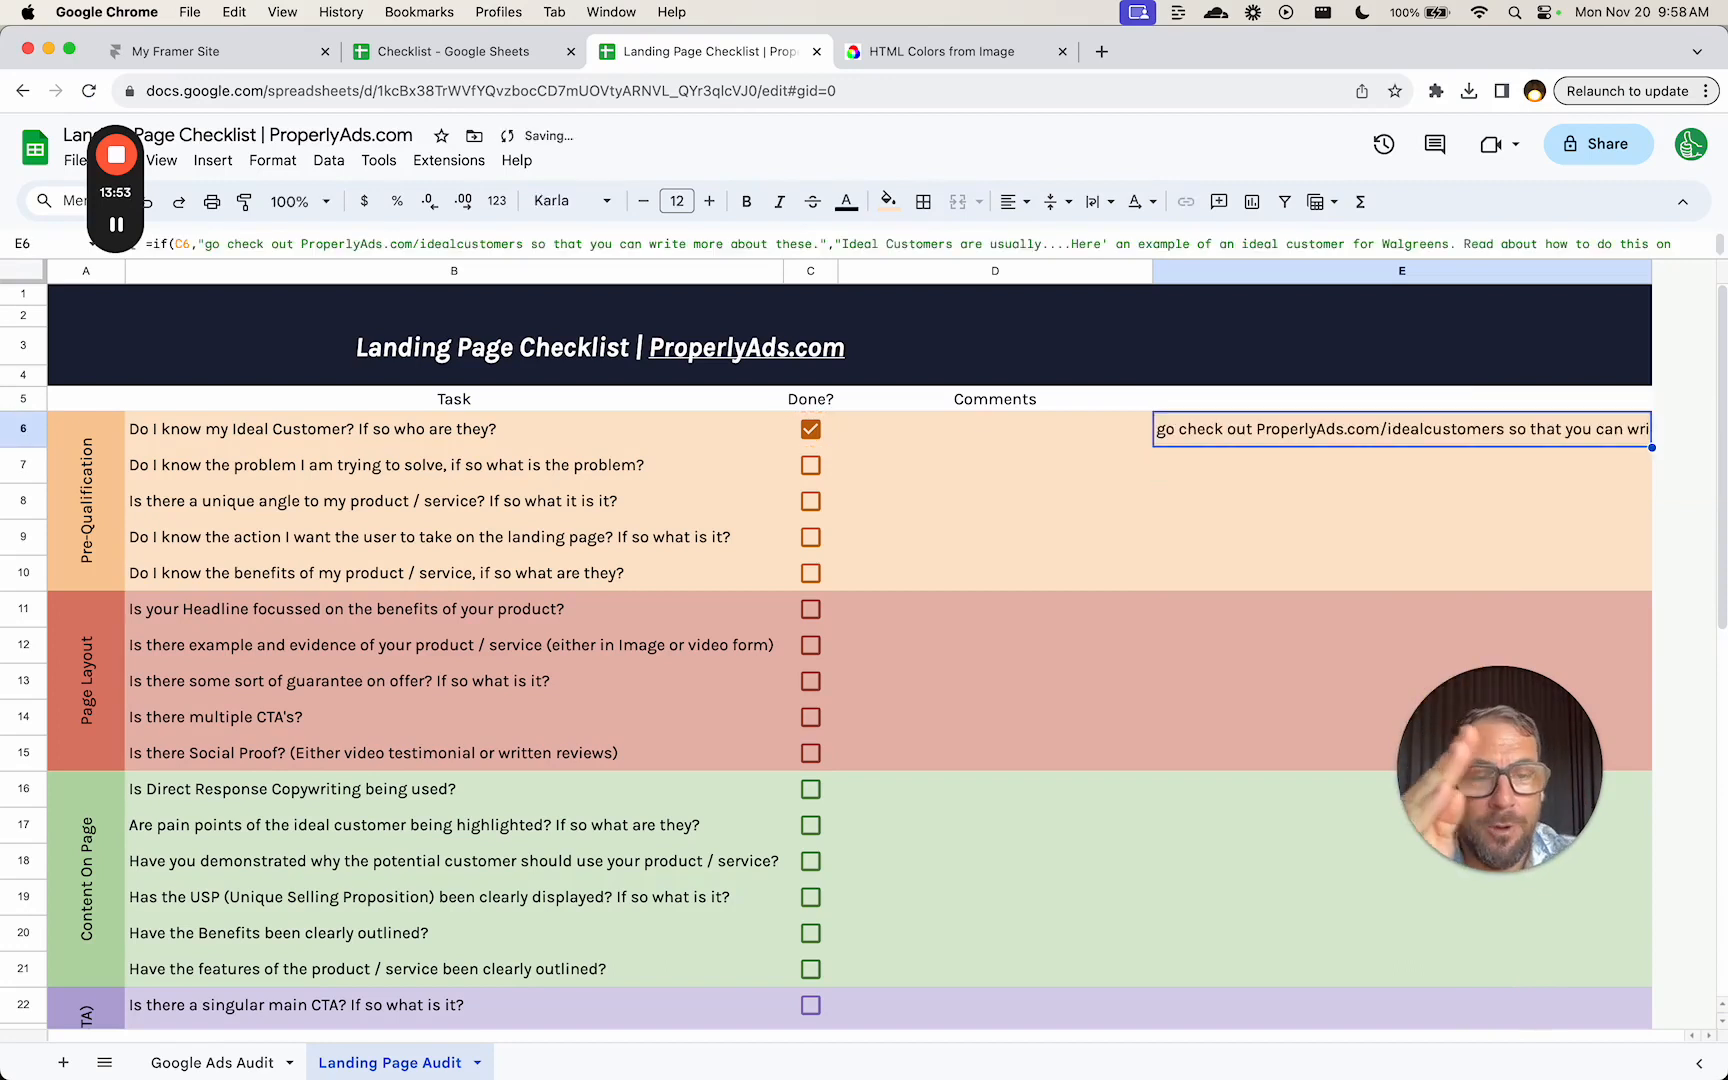
- Enter "NOTES" as the header of column E in E5 and untick the ideal customer task in C6
{"action": "left_click", "coordinate": [1427, 360]}
{"action": "left_click", "coordinate": [1427, 399]}
{"action": "type", "text": "NOTES"}
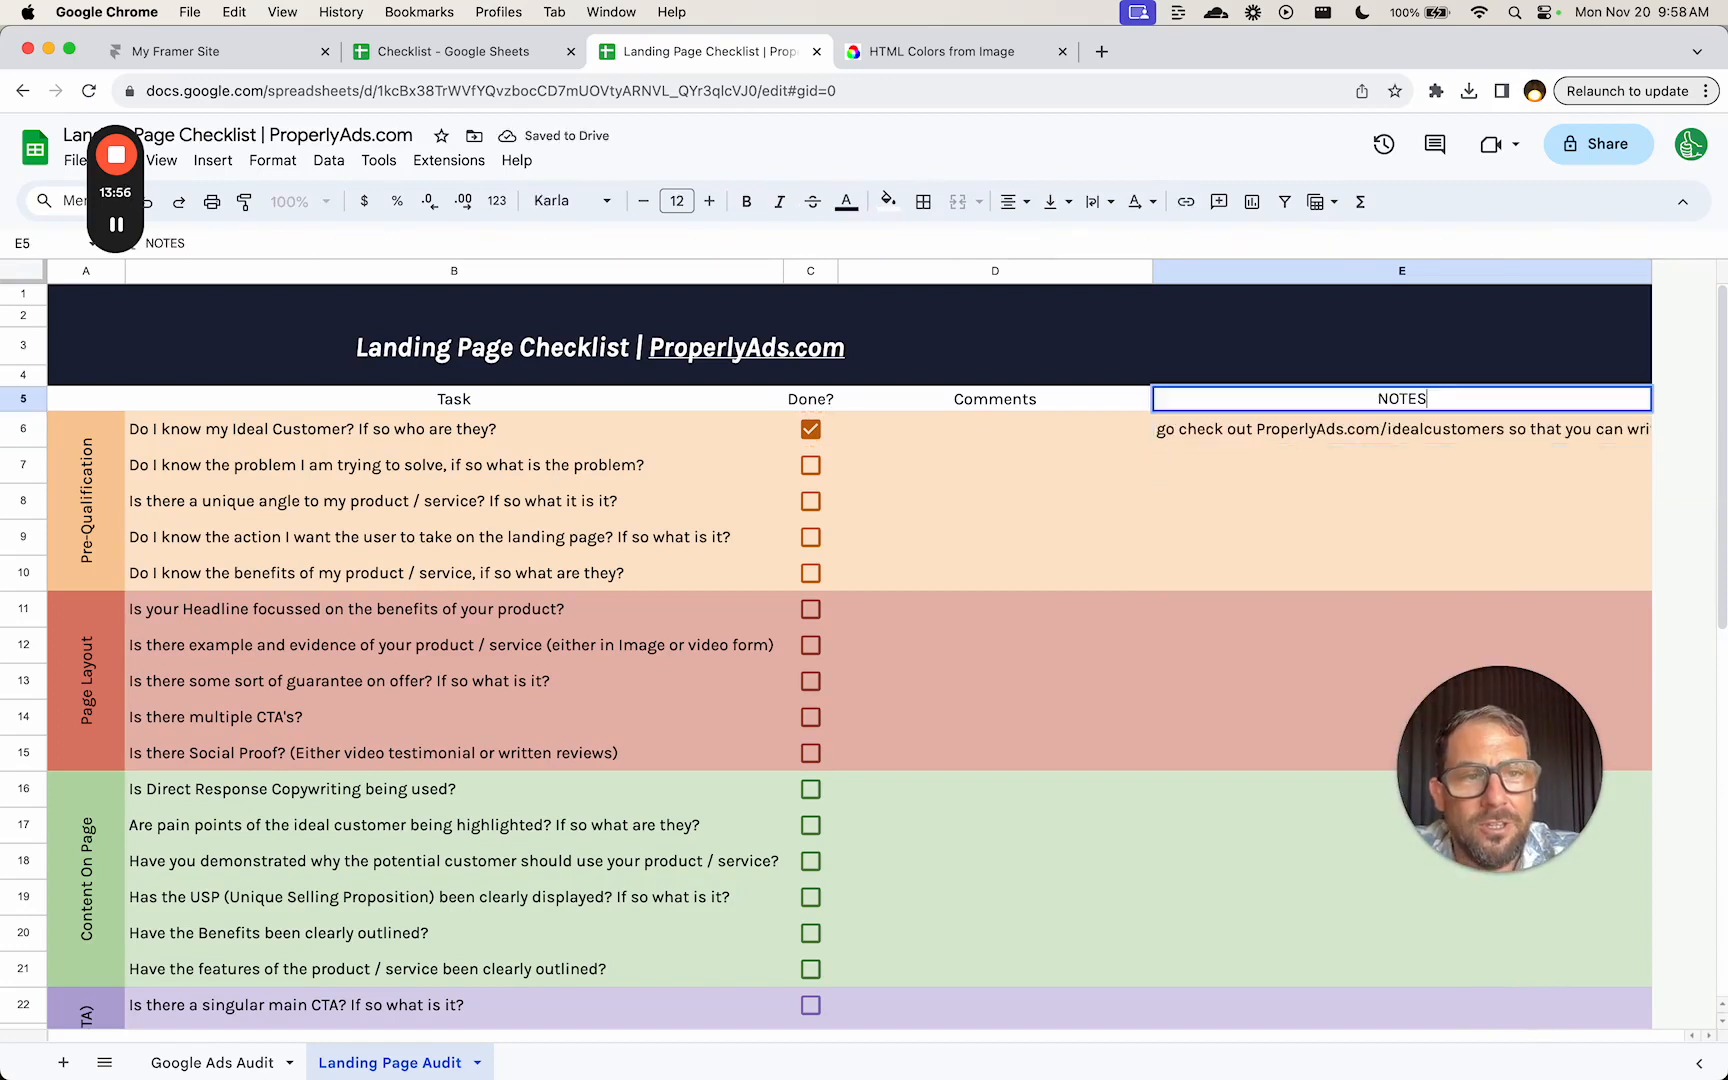
{"action": "key", "text": "Return"}
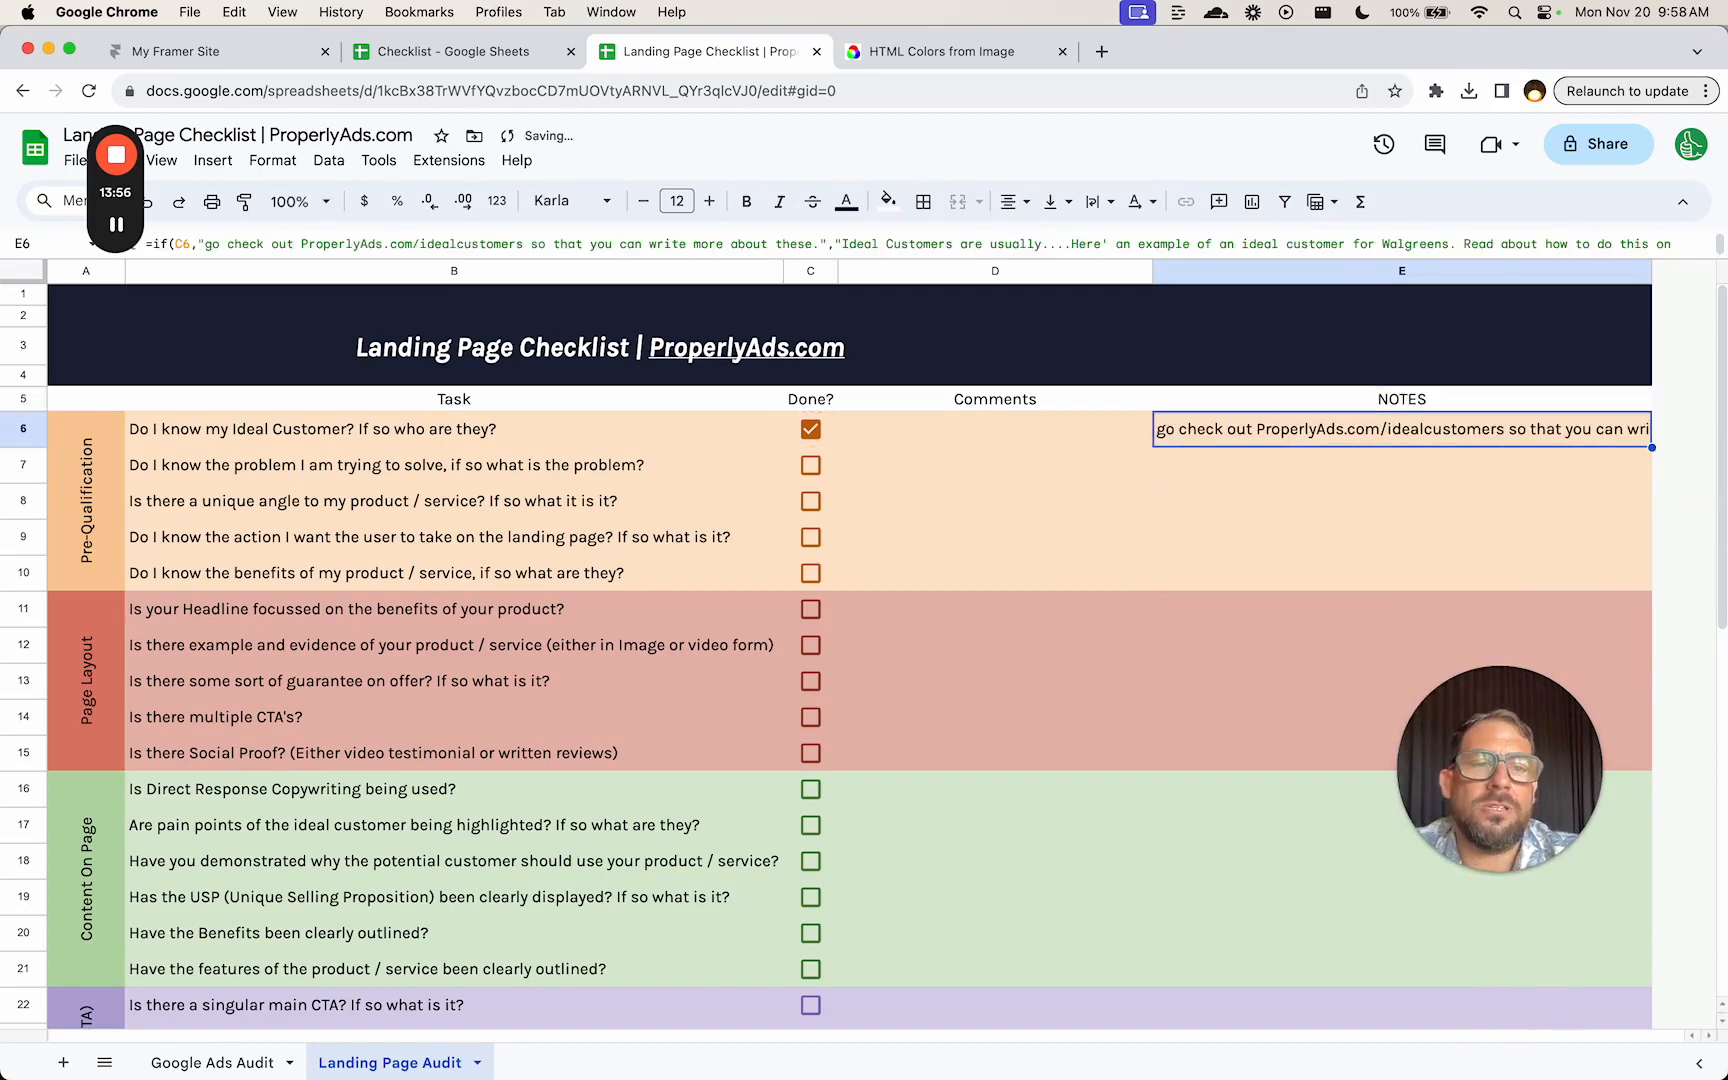
{"action": "left_click", "coordinate": [998, 462]}
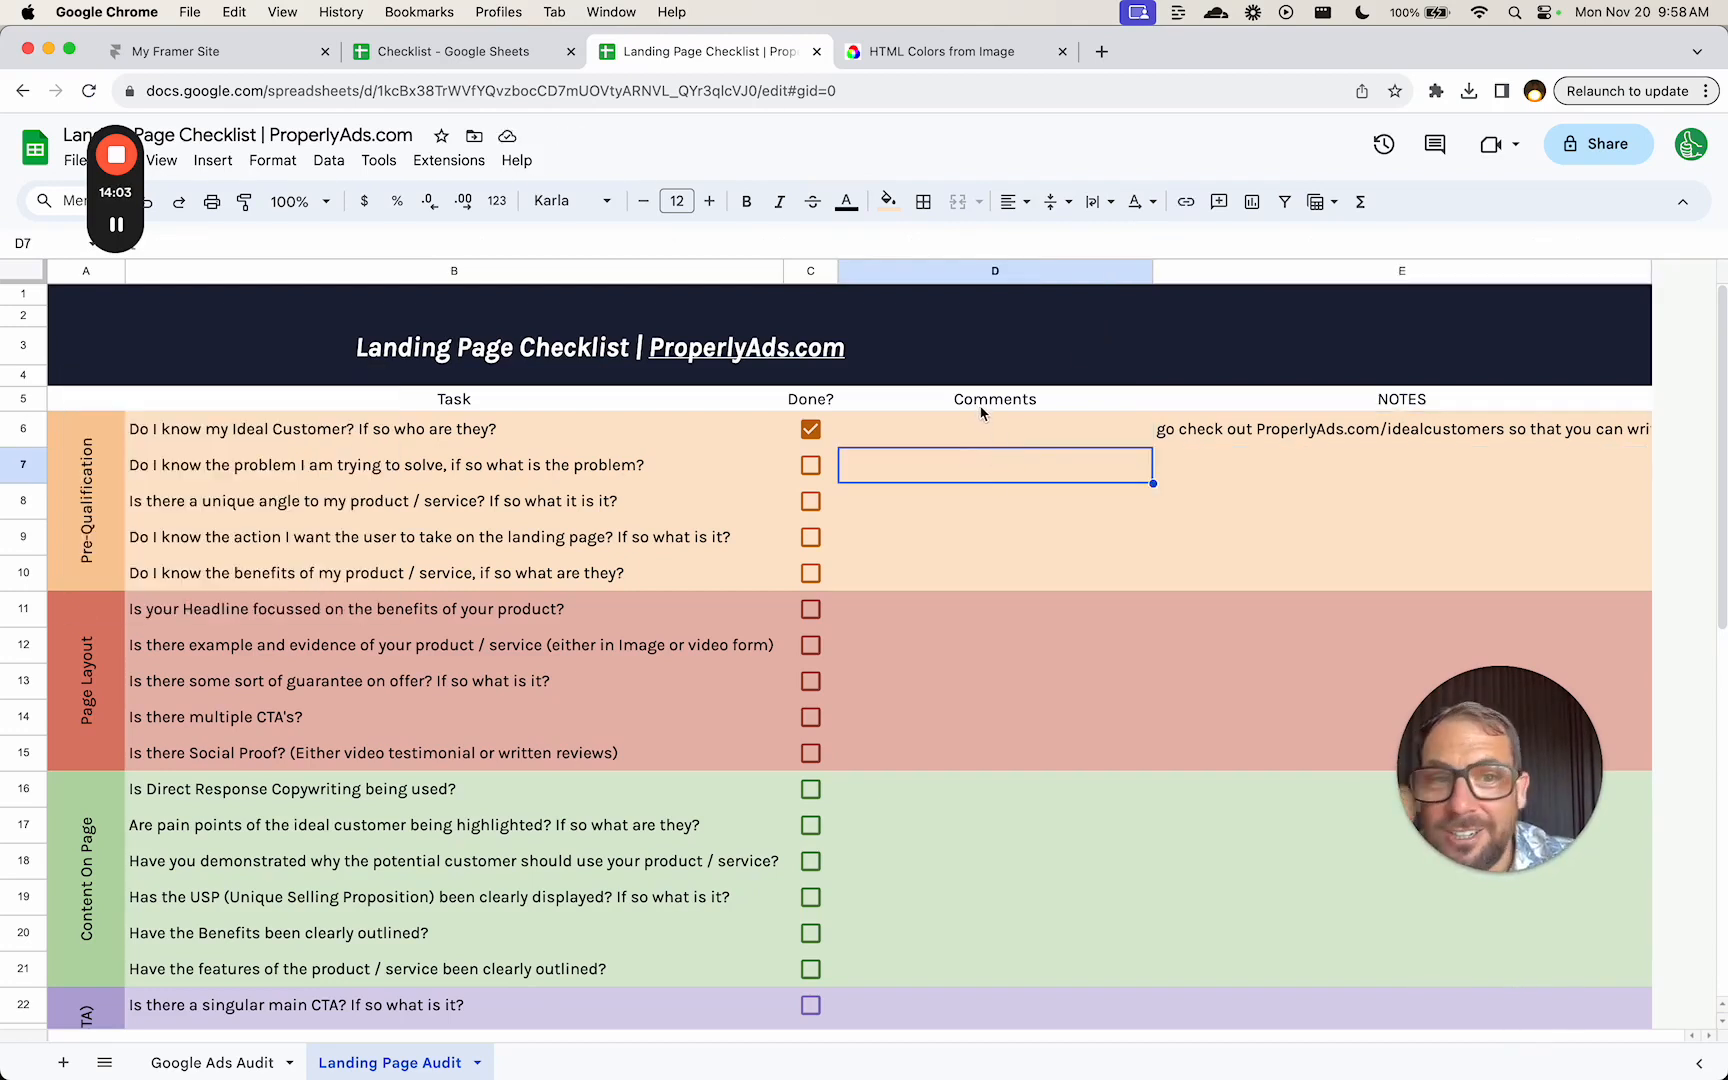
{"action": "left_click", "coordinate": [1293, 439]}
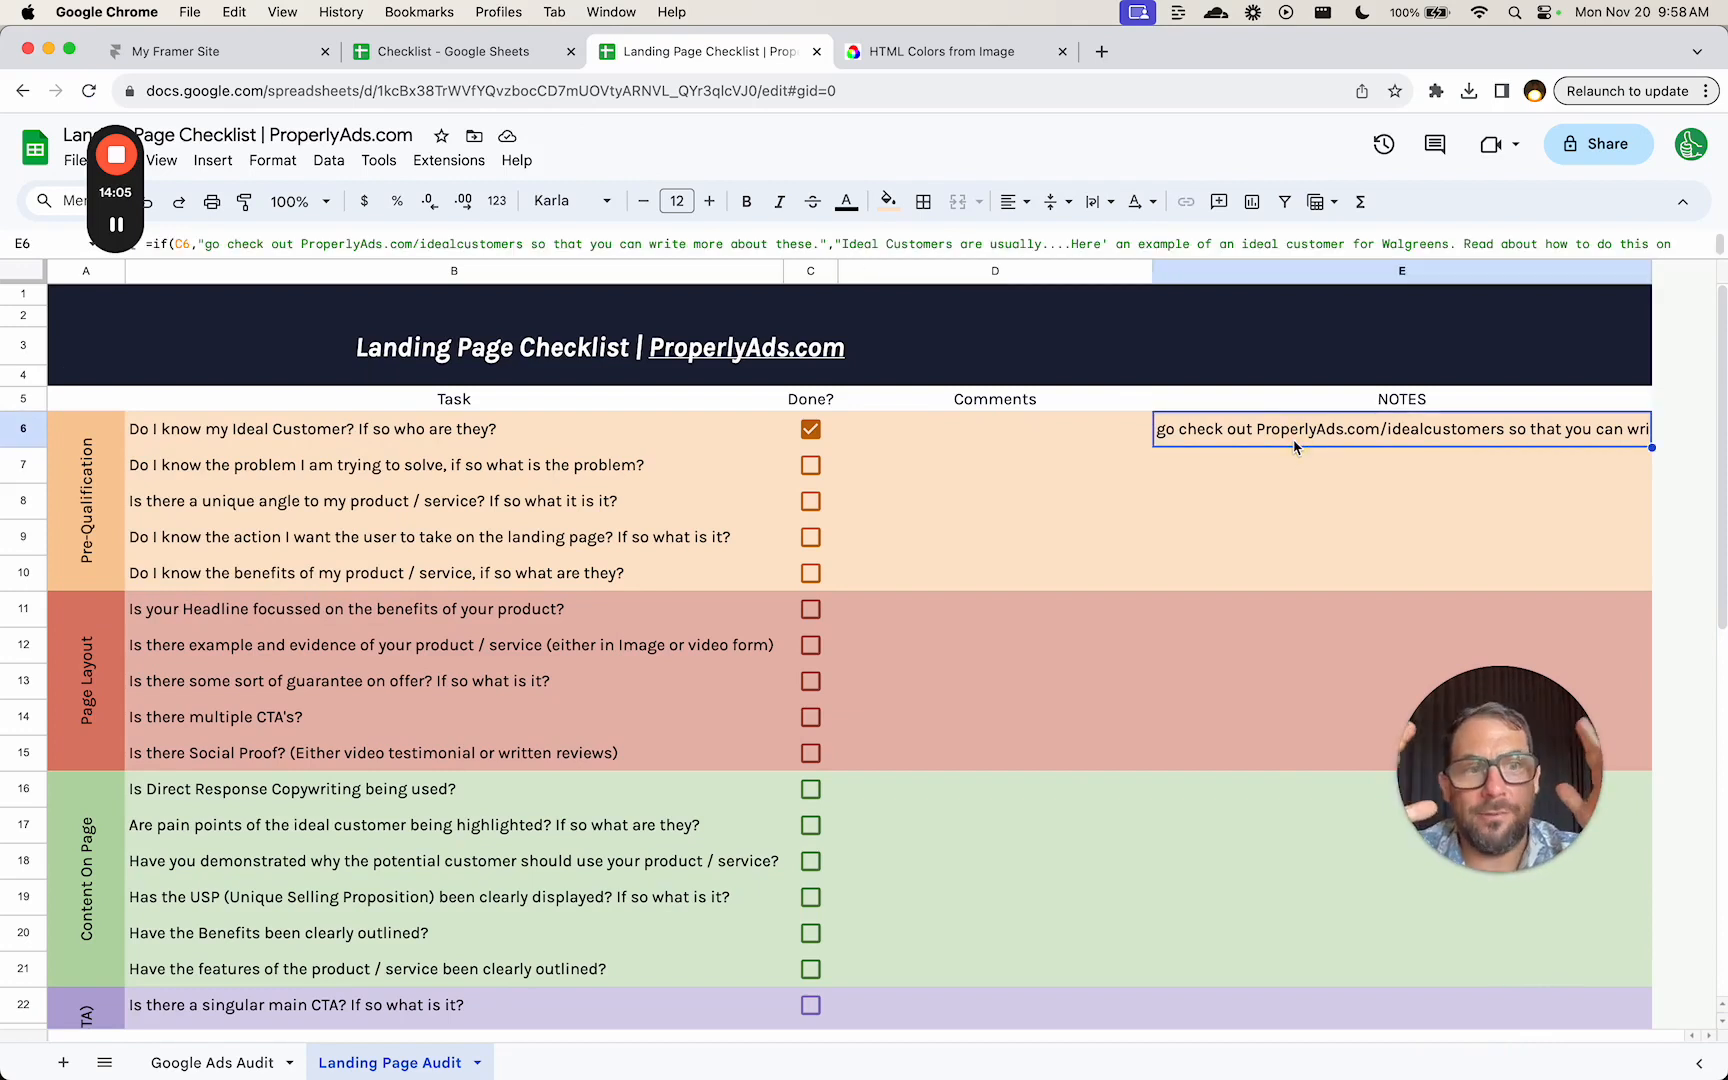
{"action": "left_click", "coordinate": [812, 430]}
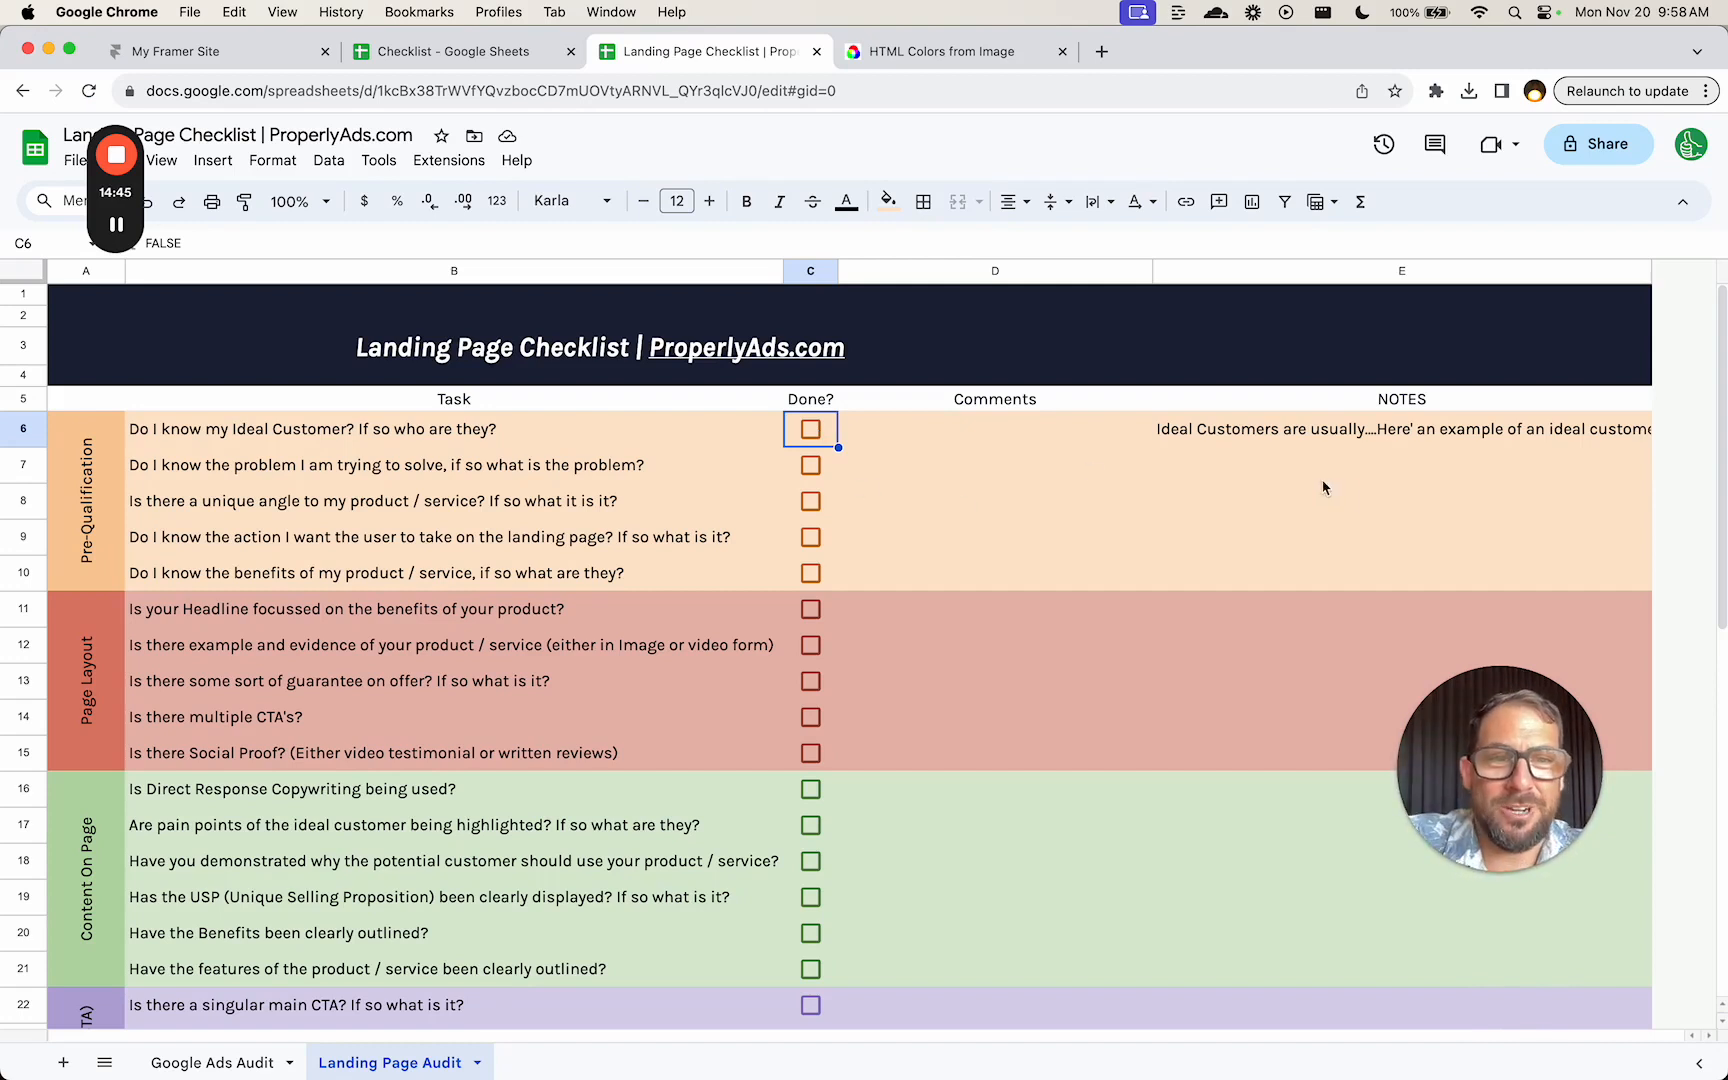
- Turn on text wrapping for the whole NOTES column E
{"action": "left_click", "coordinate": [1362, 440]}
{"action": "left_click", "coordinate": [1240, 270]}
{"action": "left_click", "coordinate": [1092, 201]}
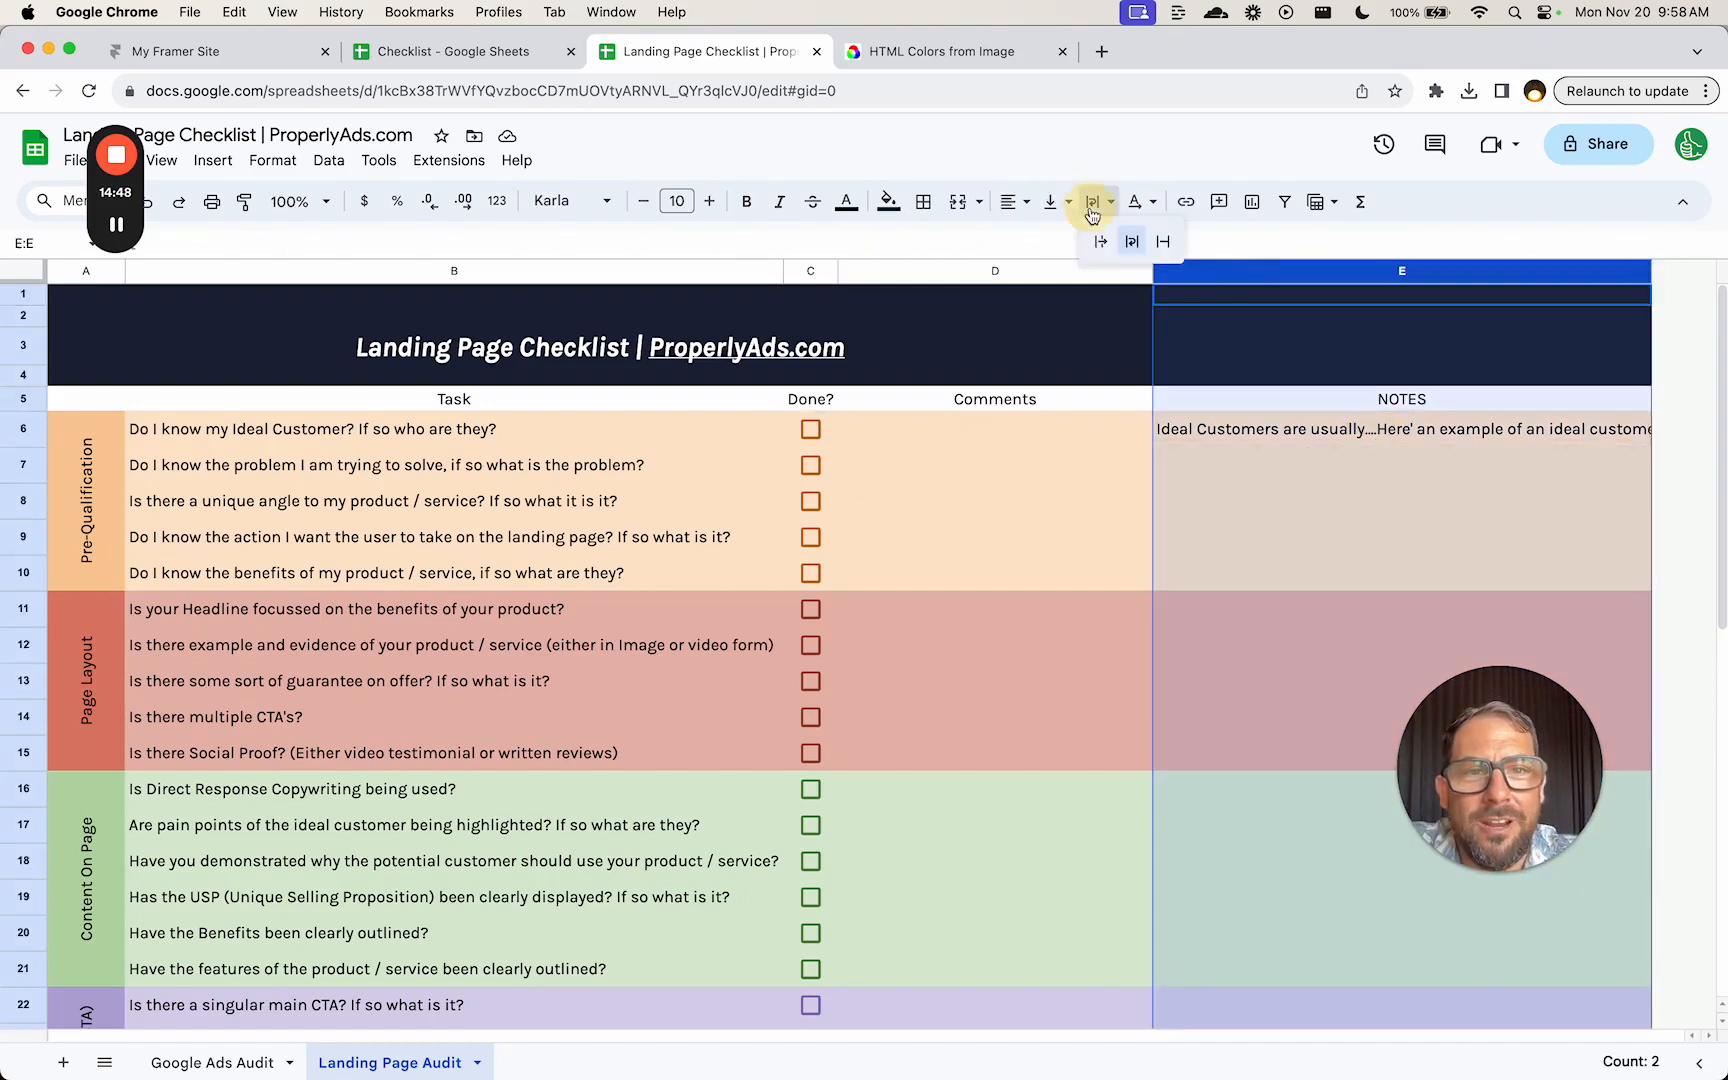
{"action": "left_click", "coordinate": [1112, 229]}
{"action": "left_click", "coordinate": [1305, 458]}
{"action": "left_click", "coordinate": [1309, 440]}
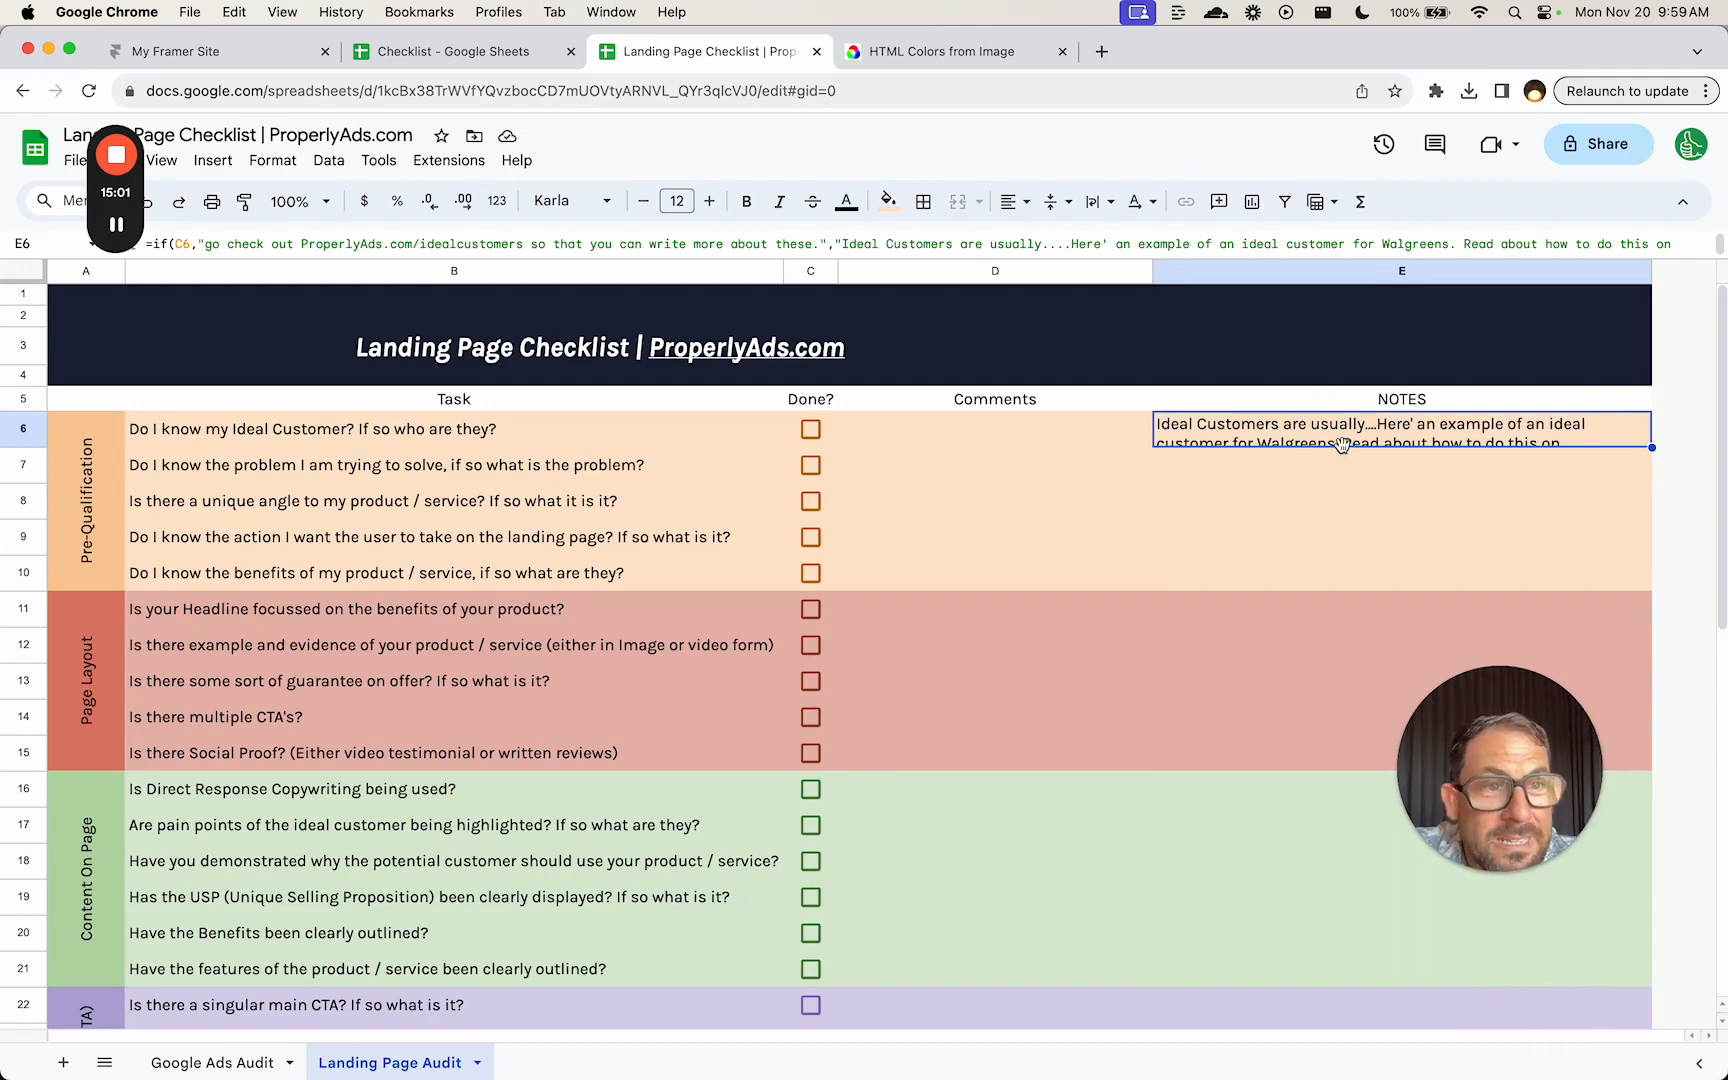
- Narrow the Comments column and widen the NOTES column
{"action": "left_click_drag", "start_coordinate": [1152, 270], "coordinate": [996, 272]}
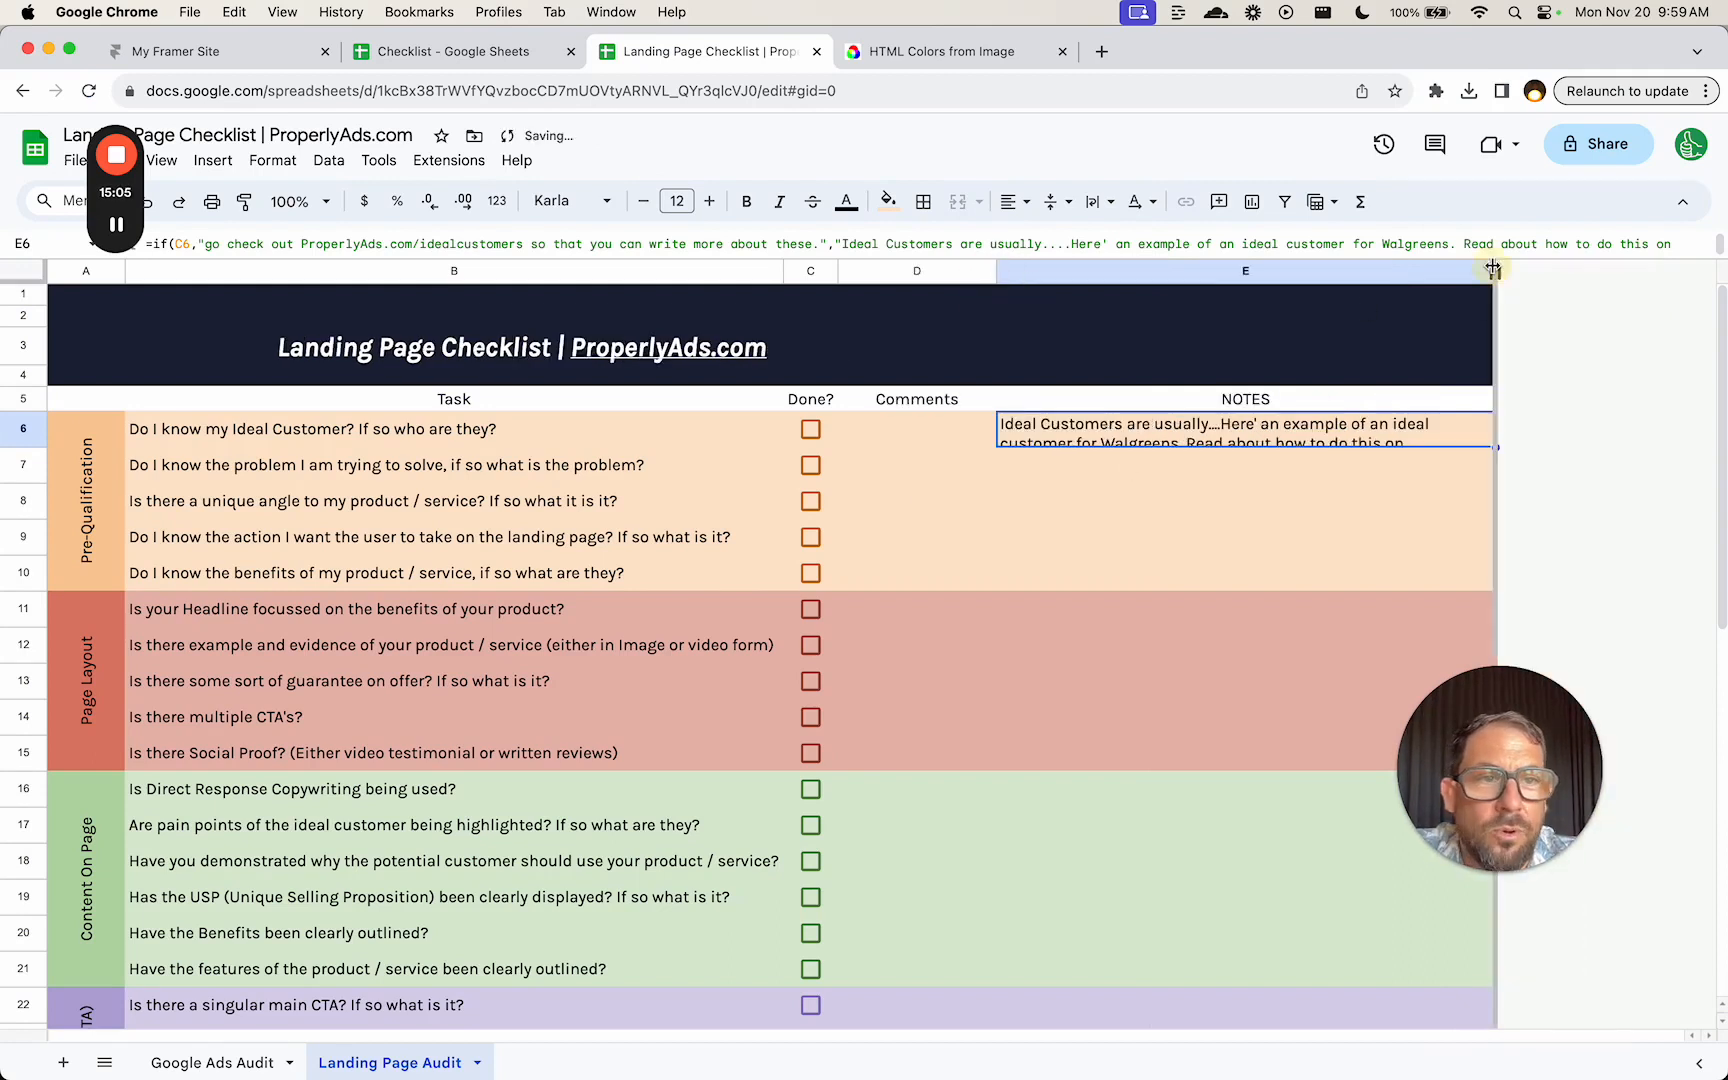
{"action": "left_click_drag", "start_coordinate": [1492, 268], "coordinate": [1714, 270]}
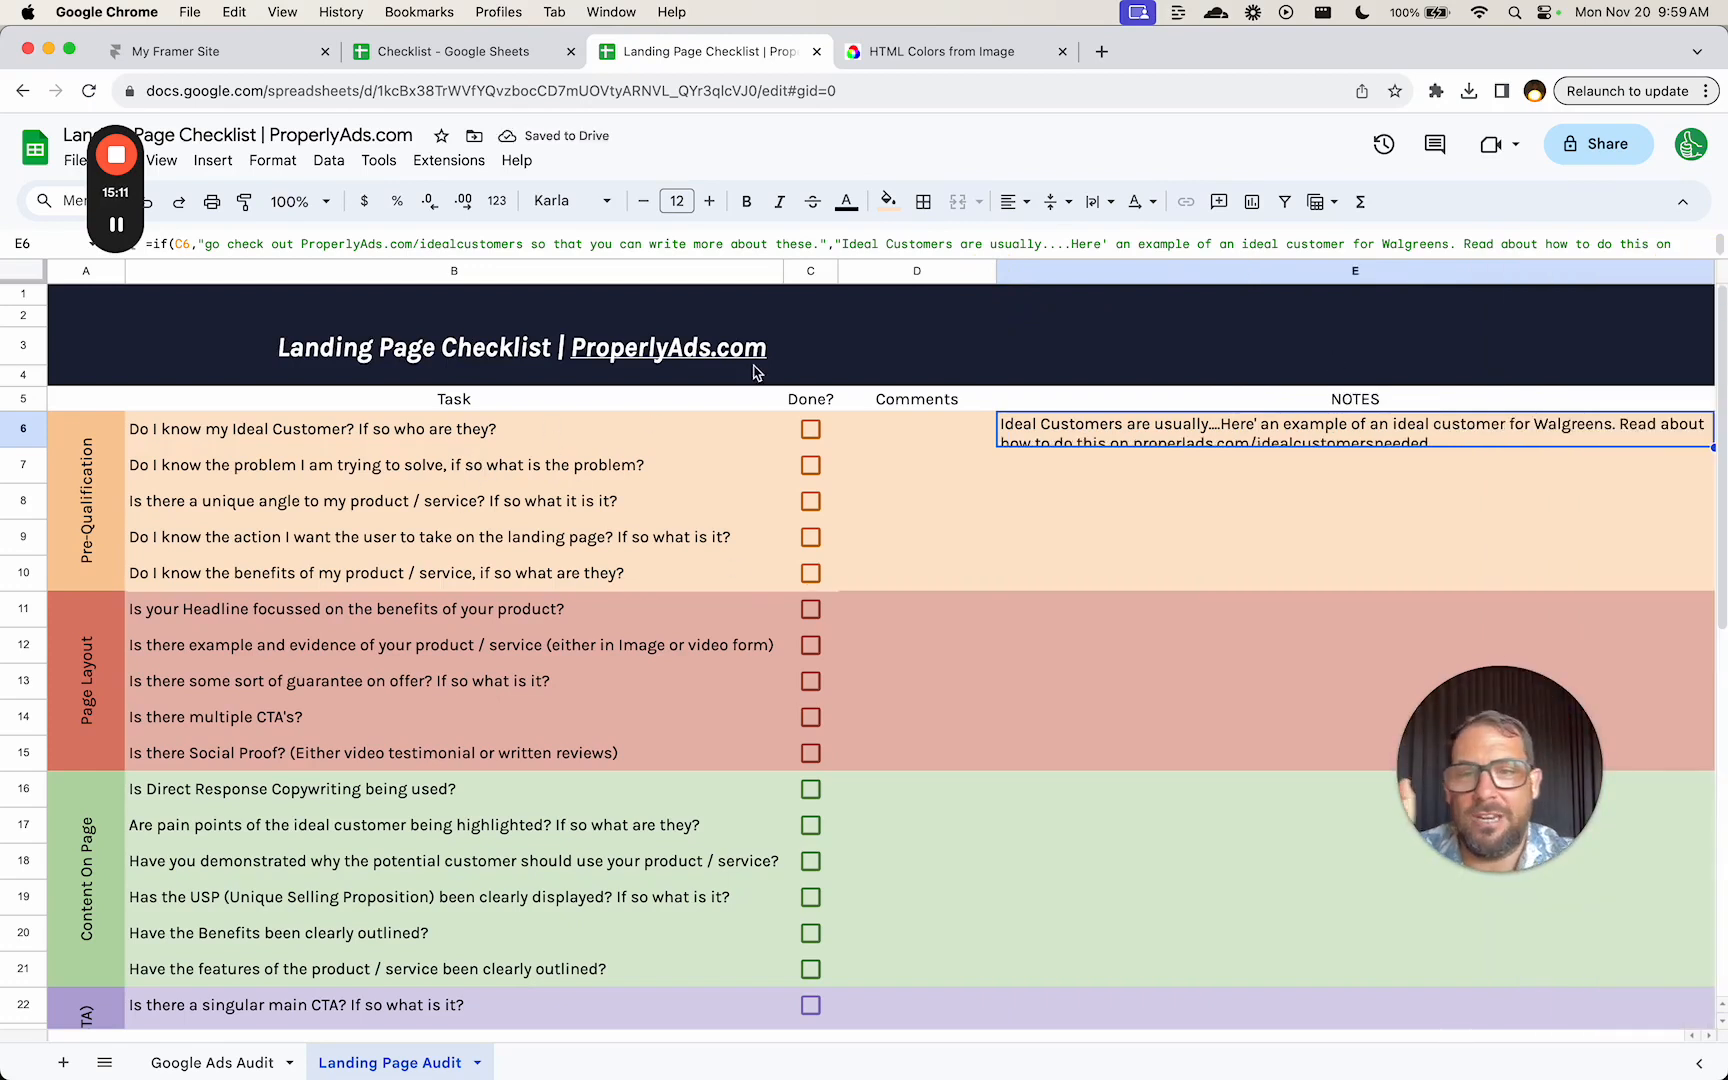
- Replace the E6 formula's false value with HYPERLINK("properlads.com/idealcustomersneeded","read this story")
{"action": "double_click", "coordinate": [1082, 432]}
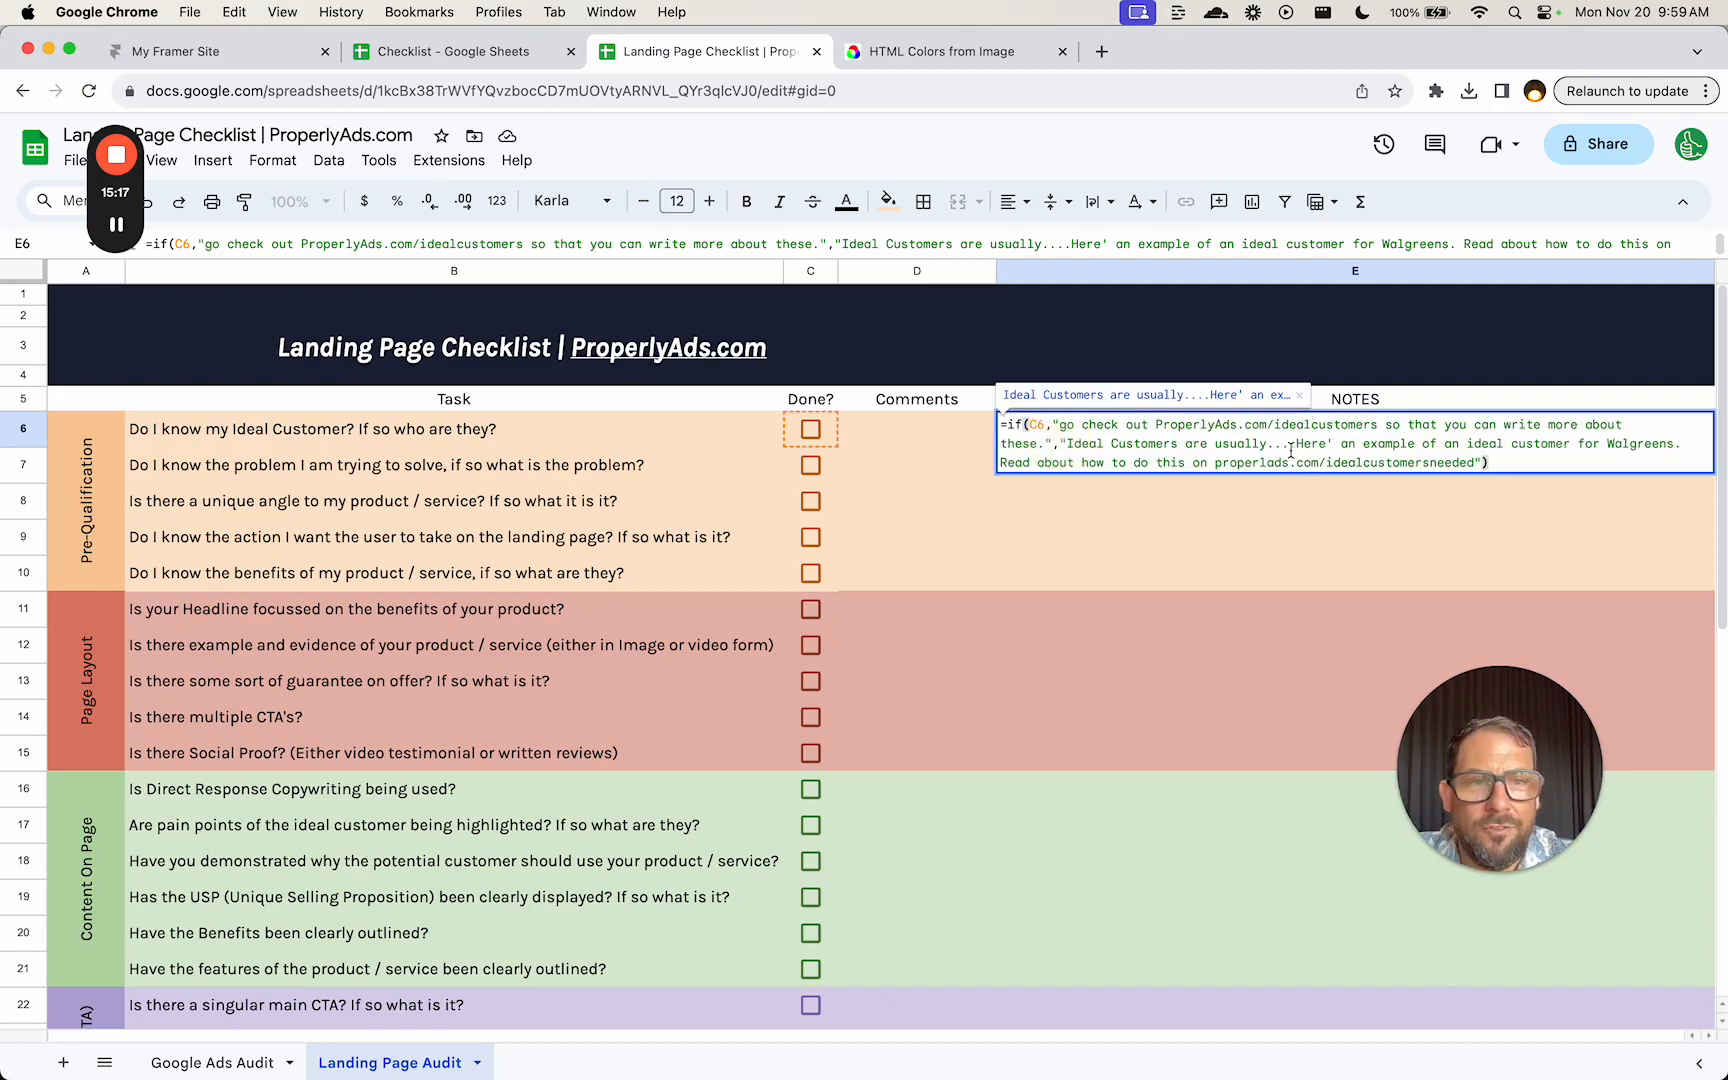
{"action": "left_click_drag", "start_coordinate": [1212, 465], "coordinate": [1062, 443]}
{"action": "type", "text": "HYPERLINK(\""}
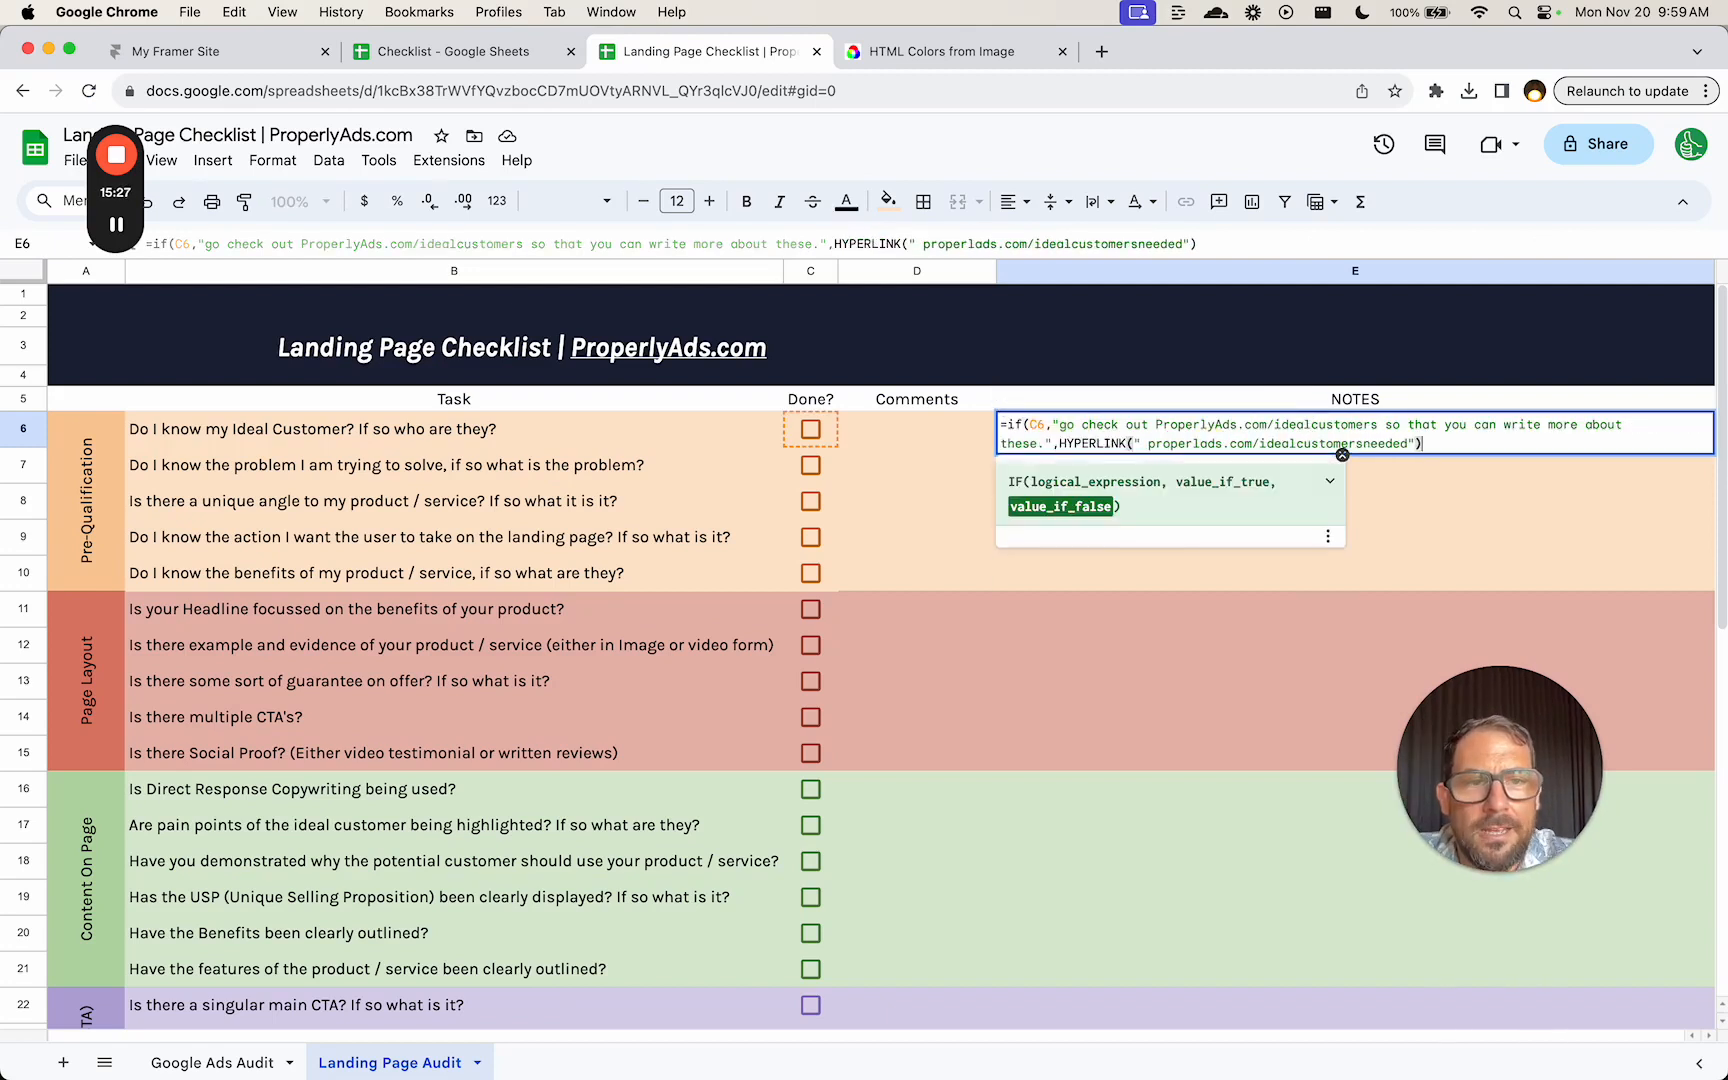
{"action": "key", "text": "Left"}
{"action": "key", "text": "Left"}
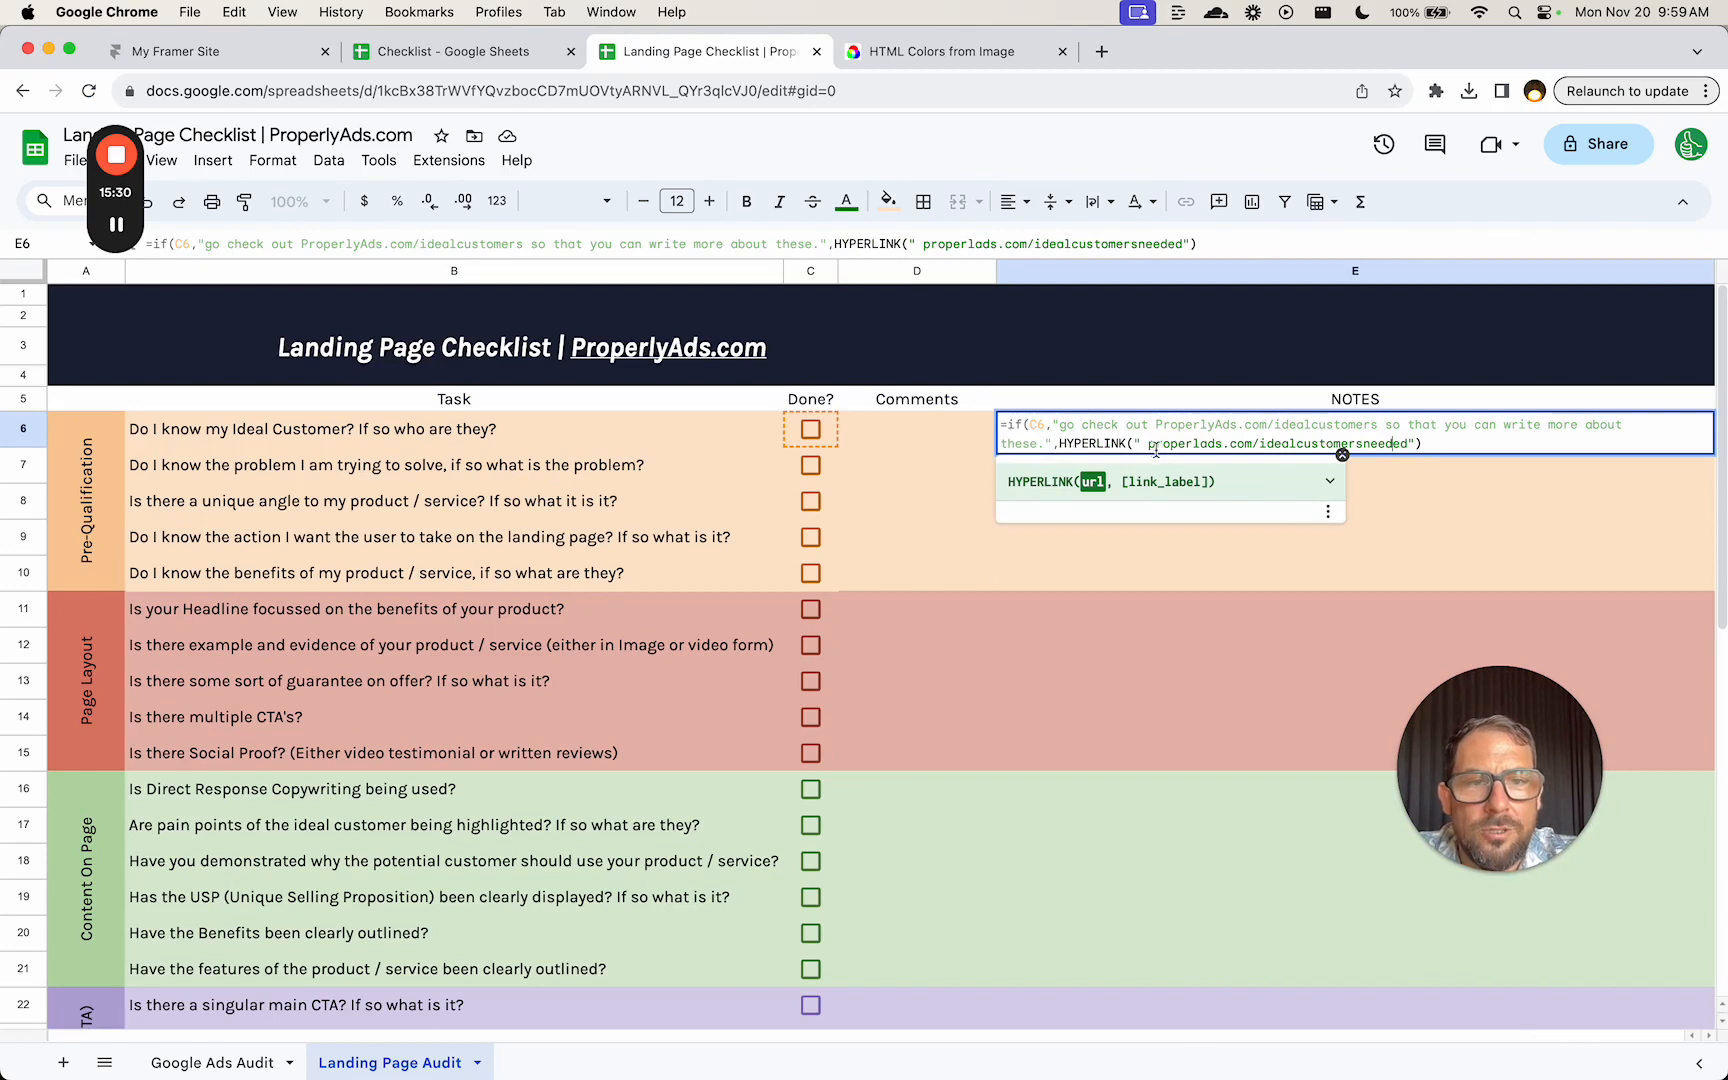
{"action": "left_click_drag", "start_coordinate": [1150, 445], "coordinate": [1407, 438]}
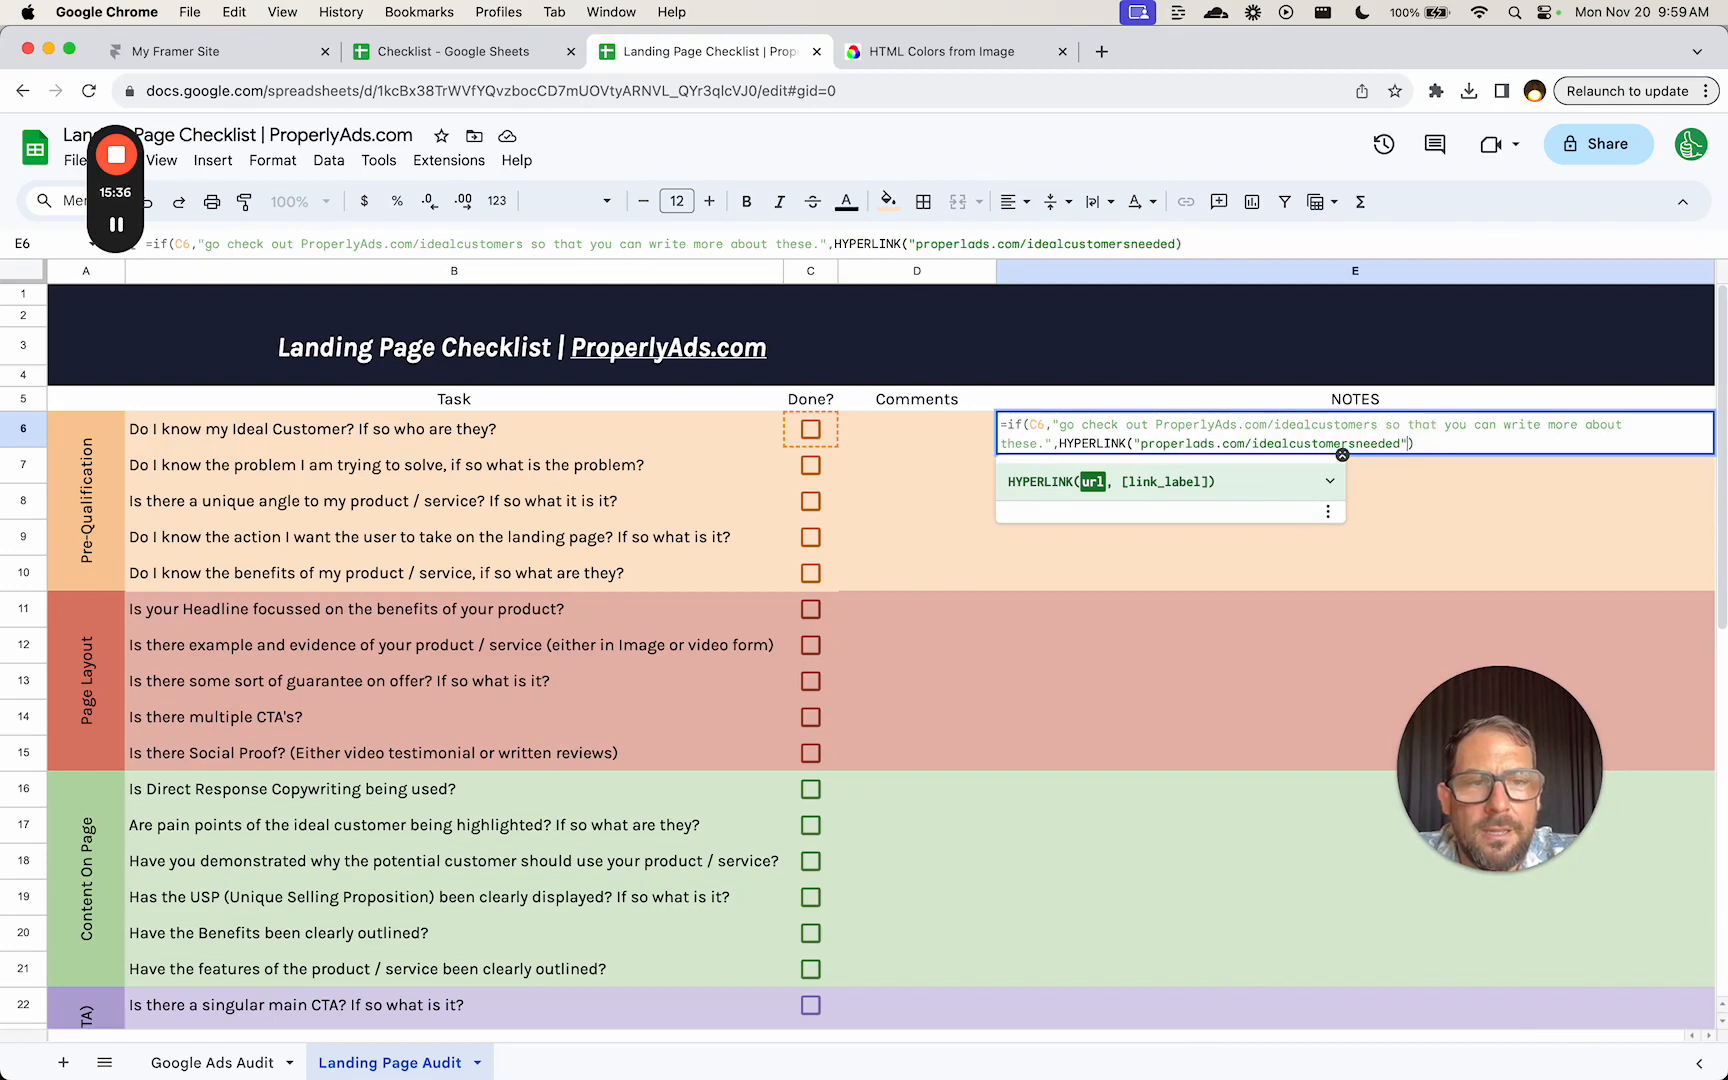
{"action": "type", "text": ",\"read"}
{"action": "type", "text": " this story\""}
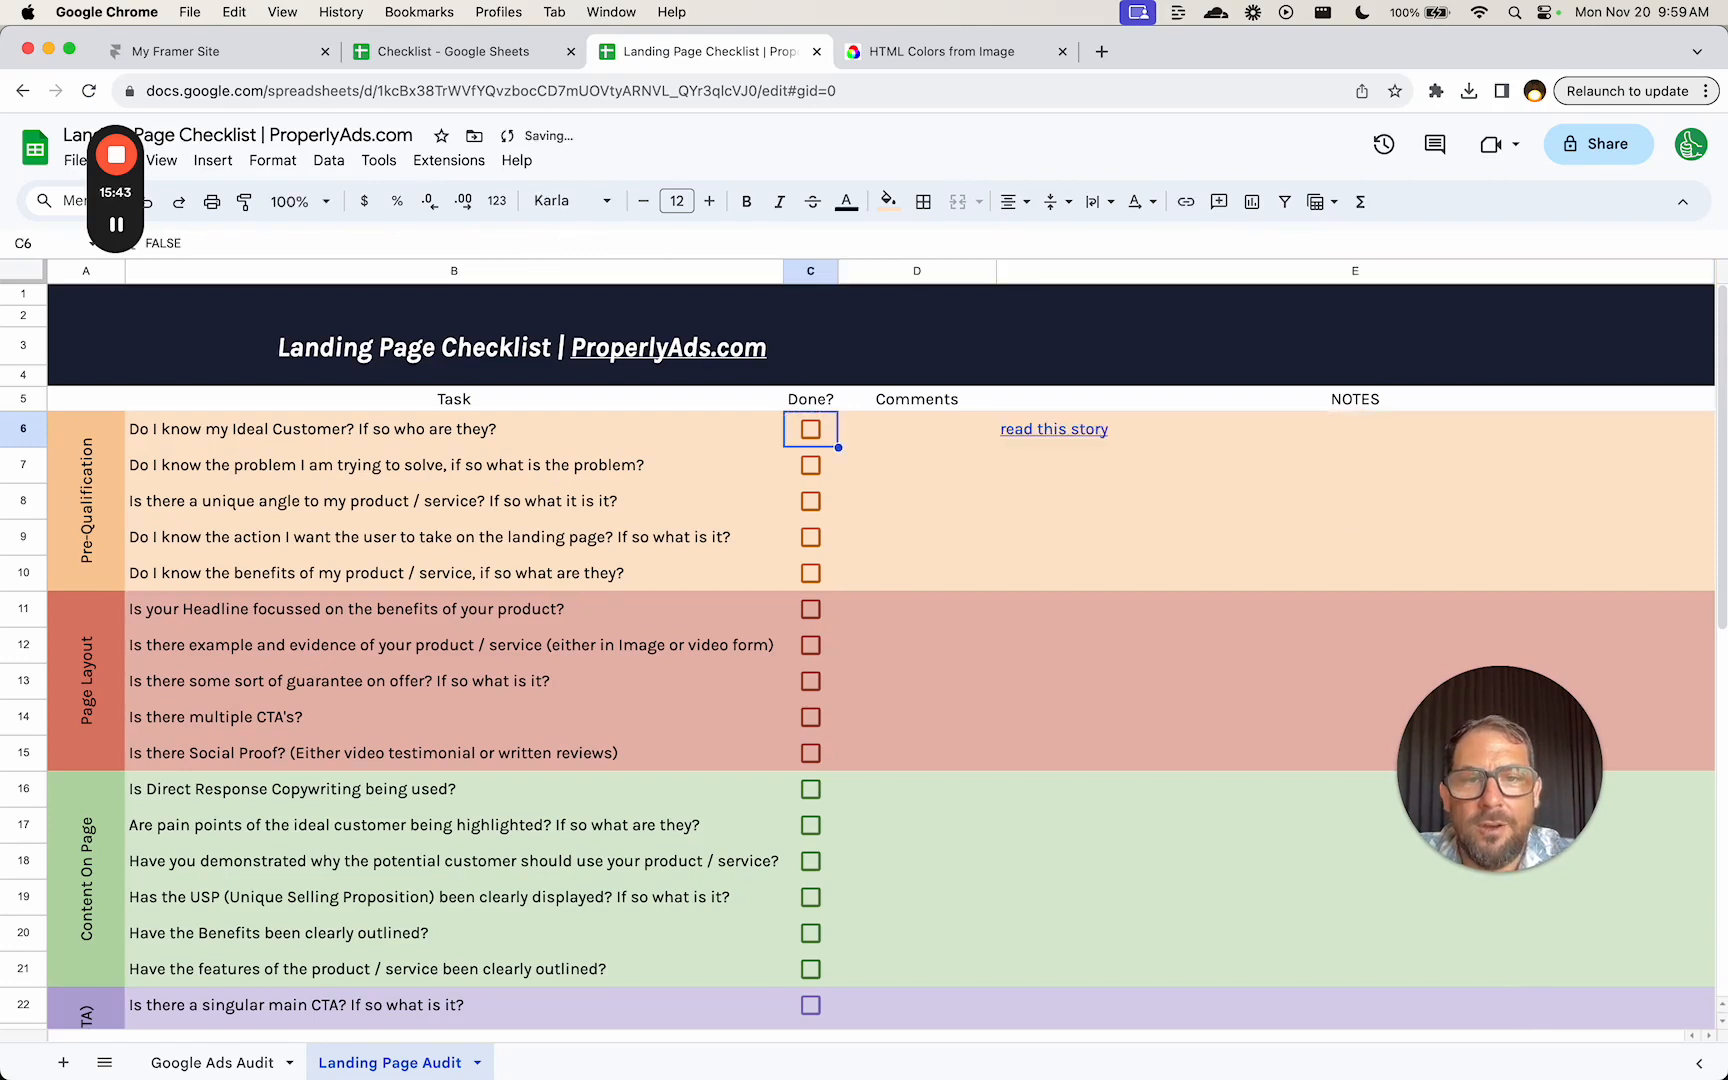
- Test the formula by ticking and unticking the ideal customer task in C6, and preview the link in E6
{"action": "key", "text": "space"}
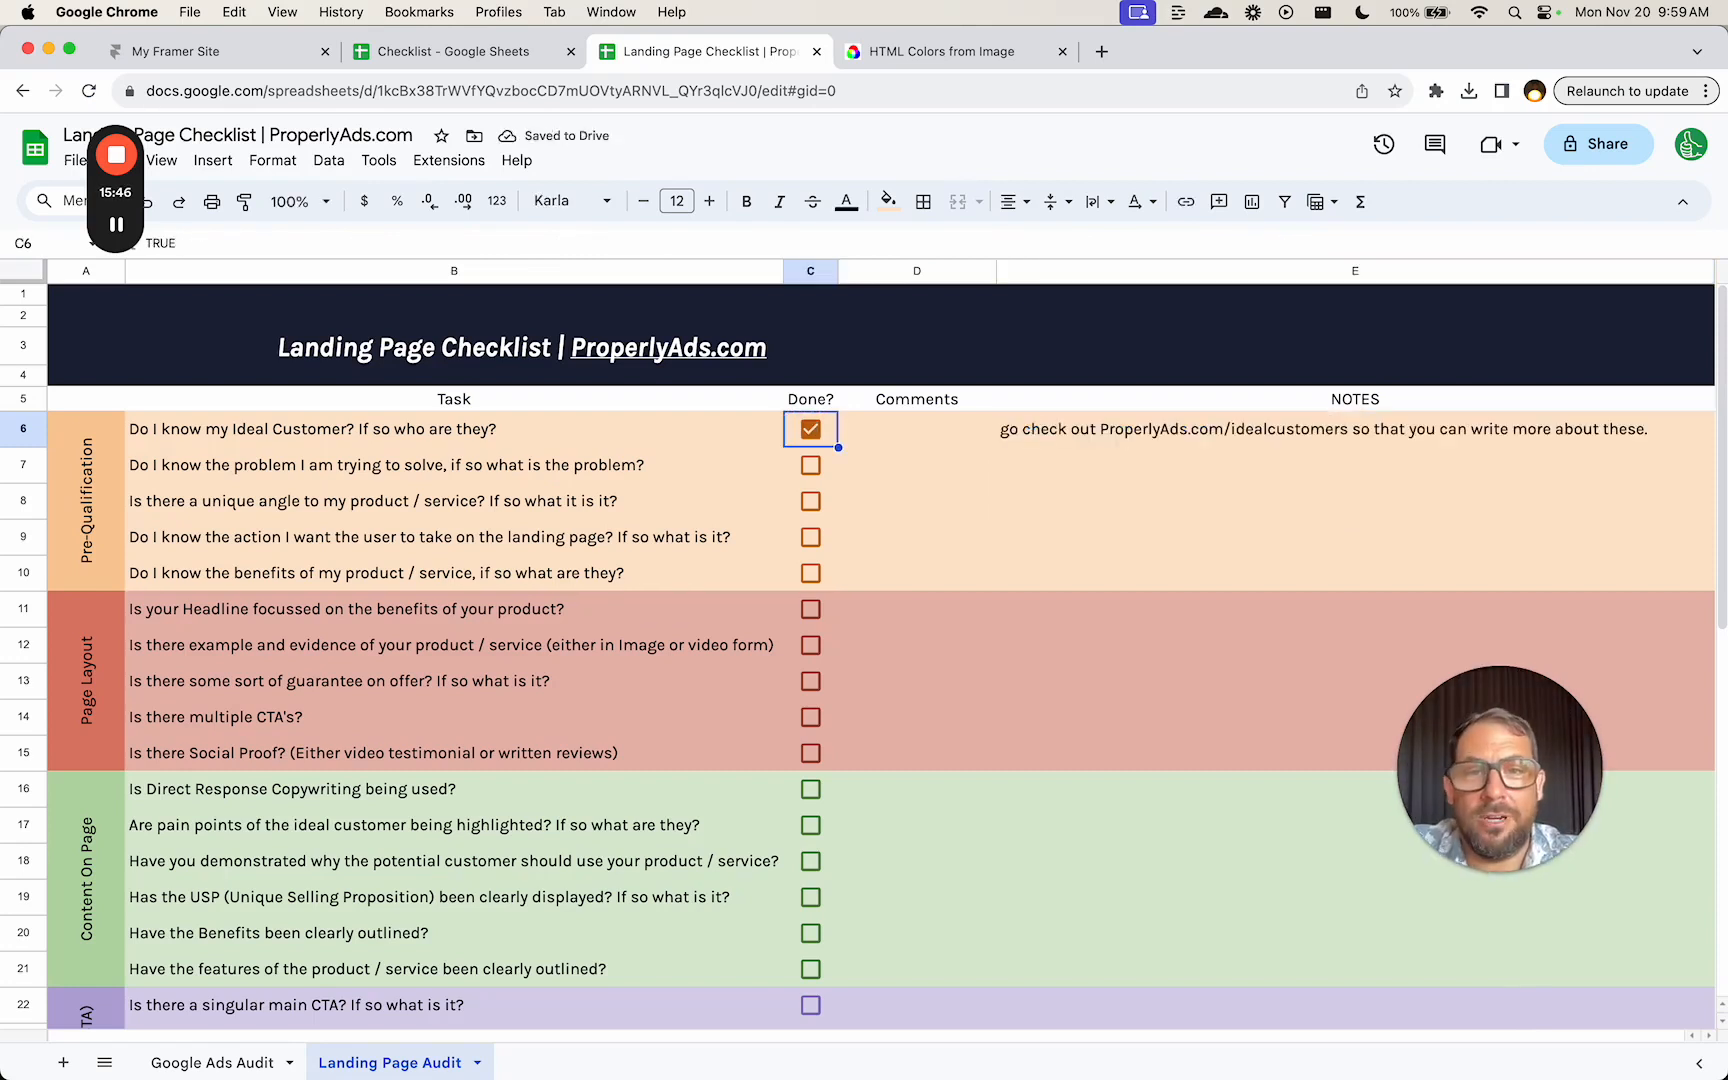
{"action": "key", "text": "space"}
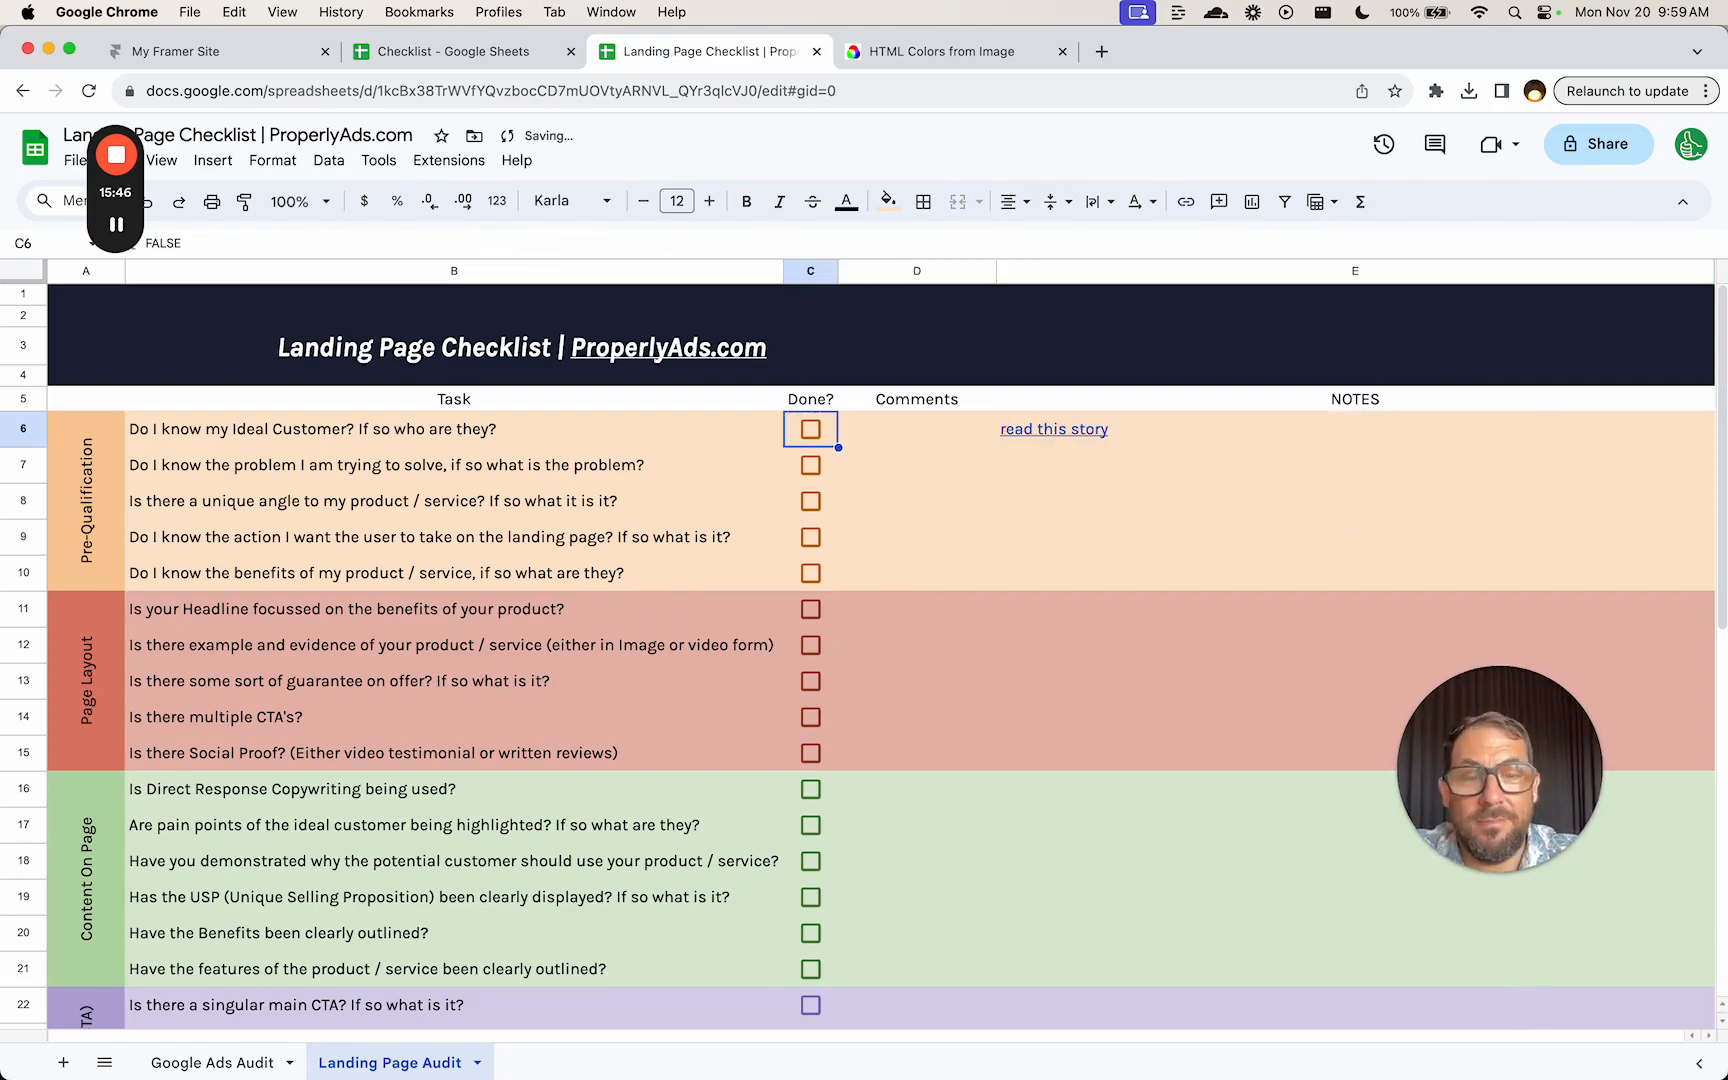
{"action": "left_click", "coordinate": [498, 441]}
{"action": "left_click", "coordinate": [1325, 428]}
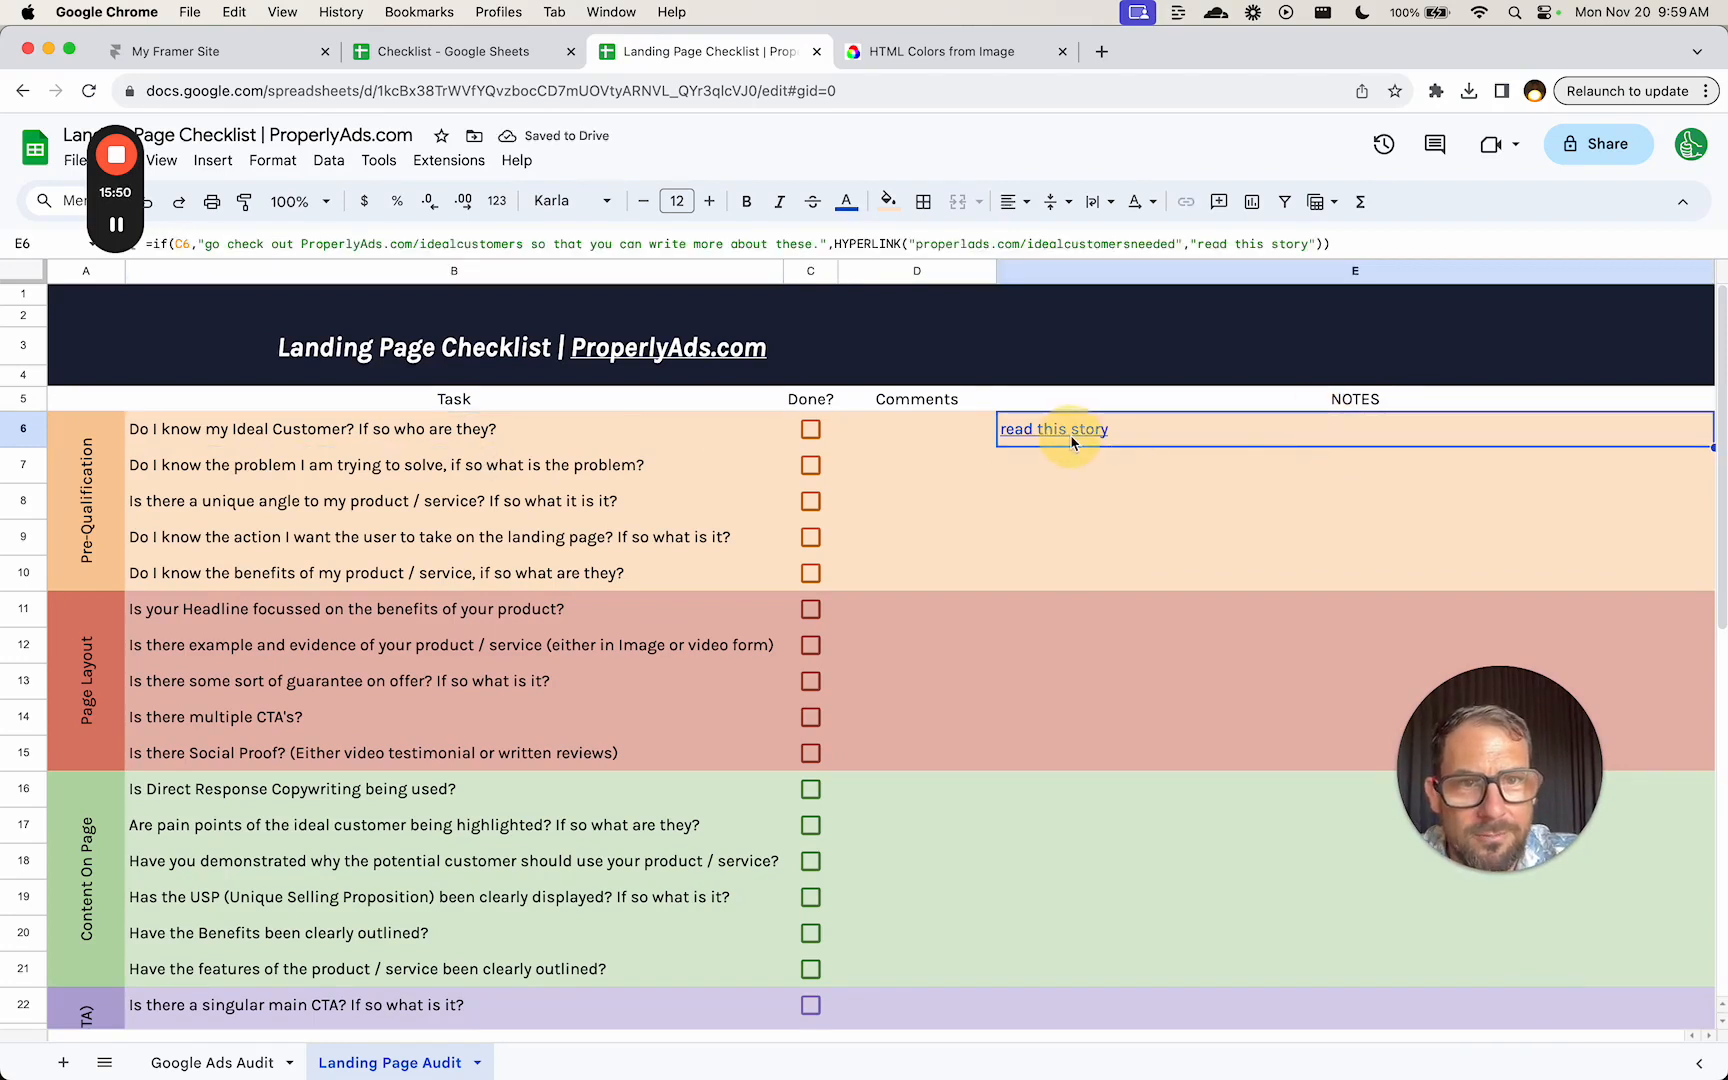
{"action": "mouse_move", "coordinate": [1064, 432]}
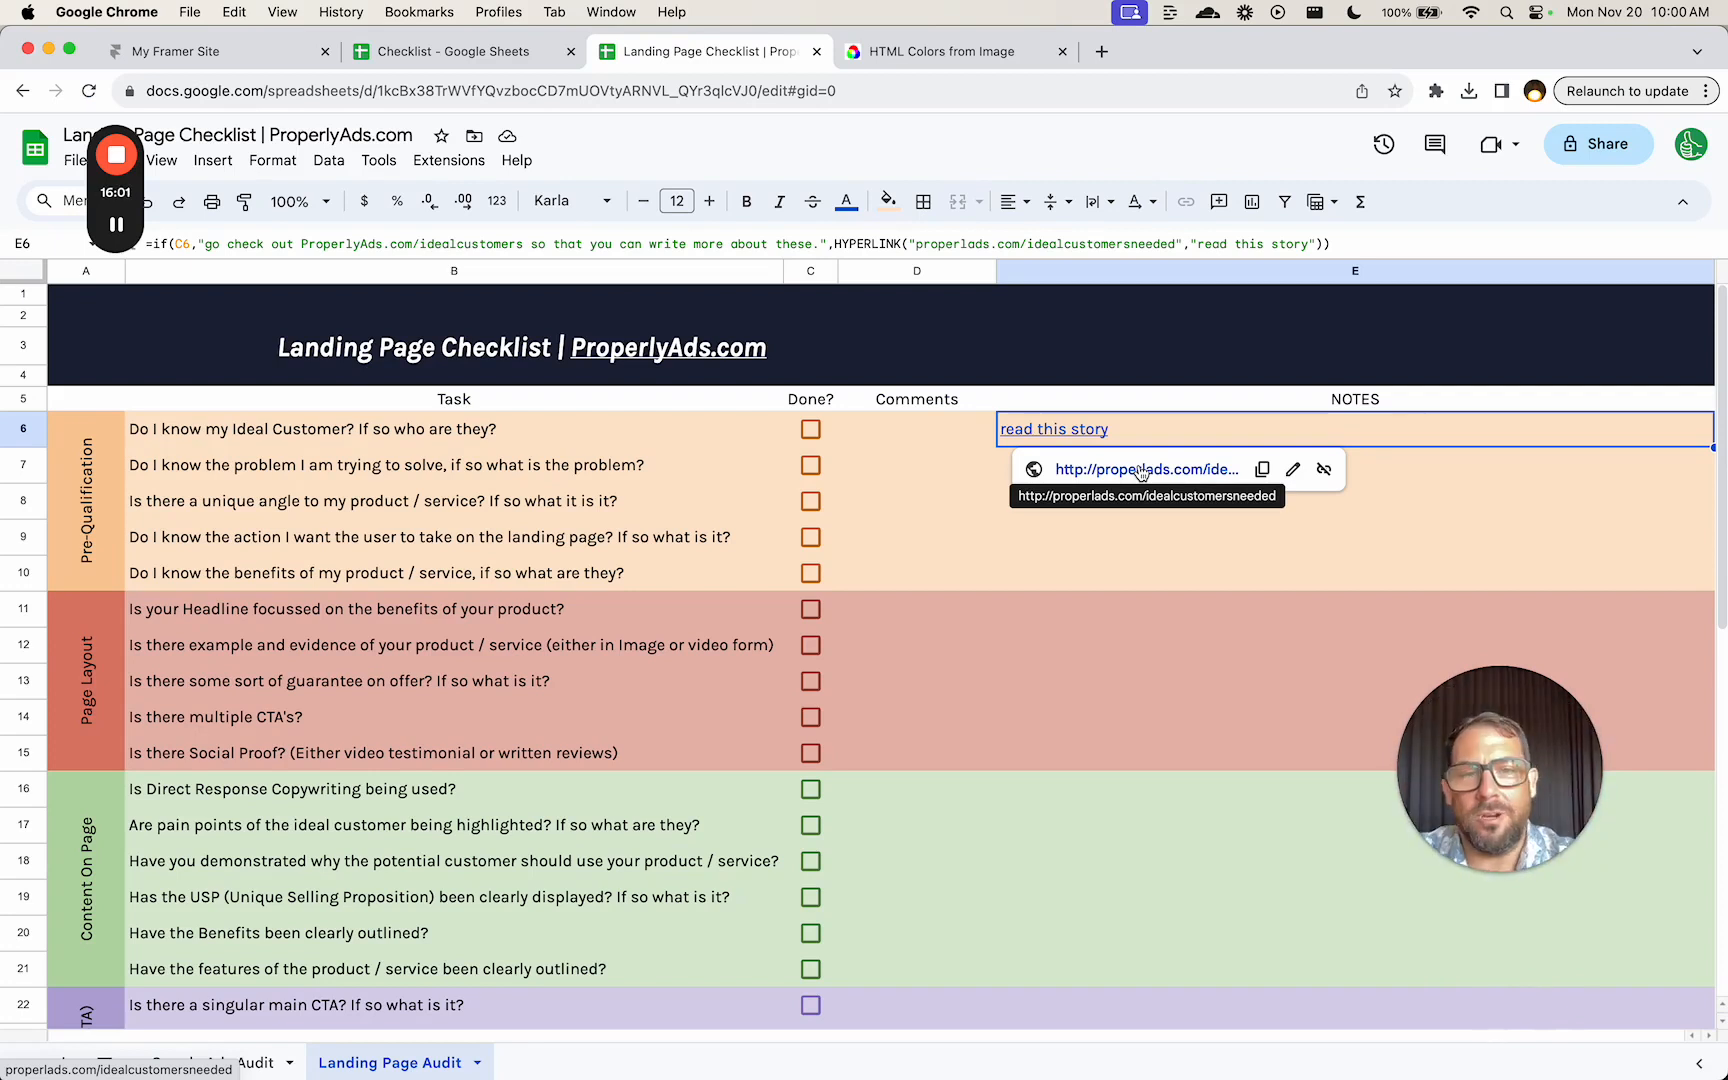
{"action": "left_click", "coordinate": [619, 462]}
{"action": "left_click", "coordinate": [617, 432]}
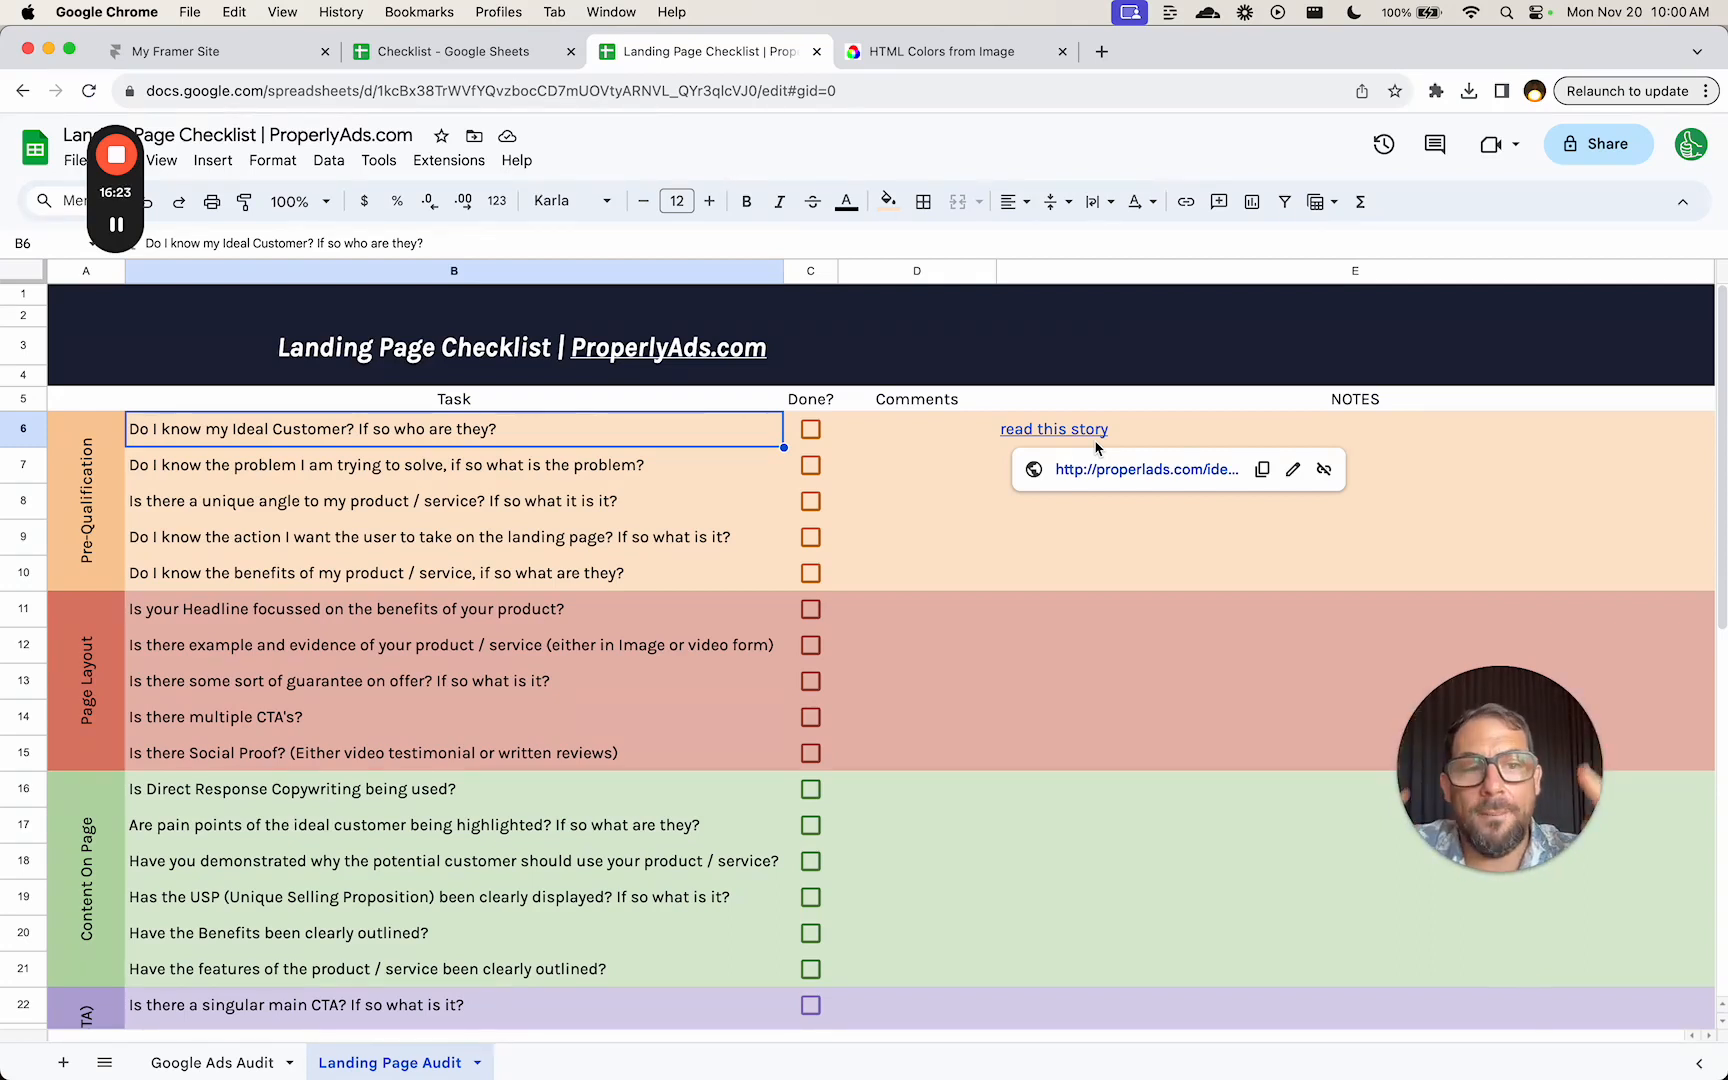
{"action": "key", "text": "Down"}
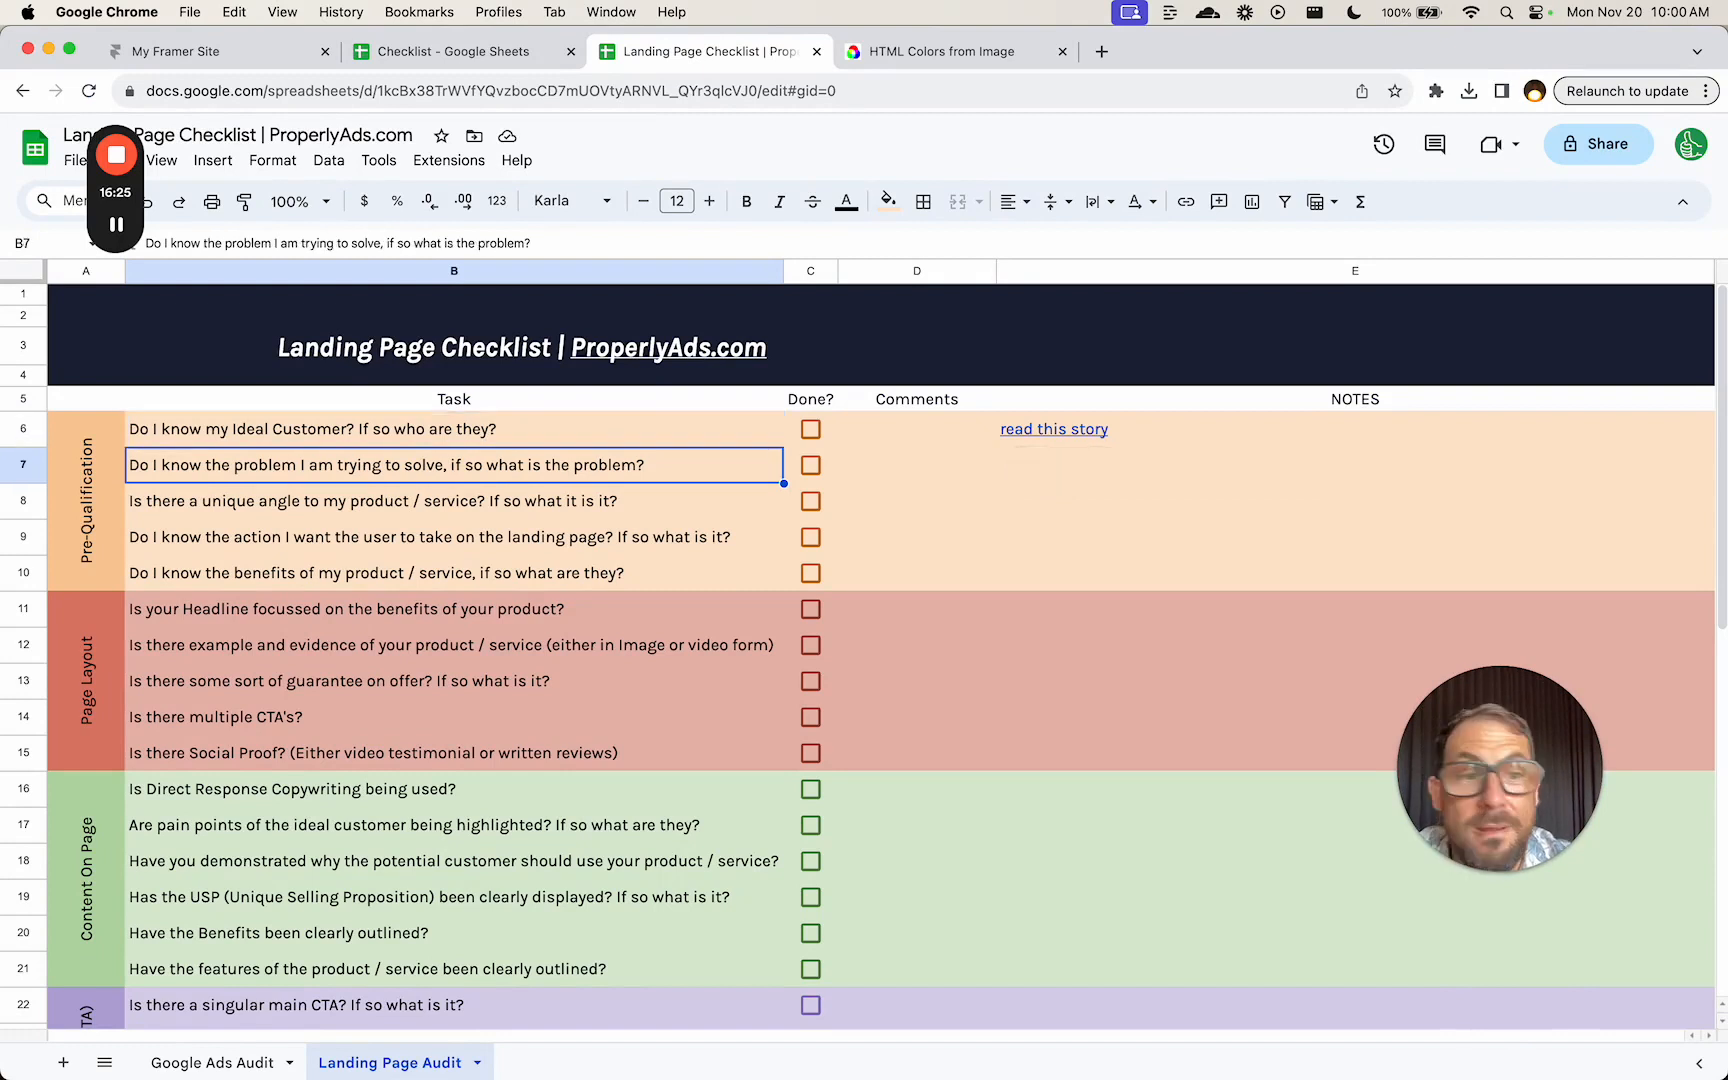
{"action": "key", "text": "Up"}
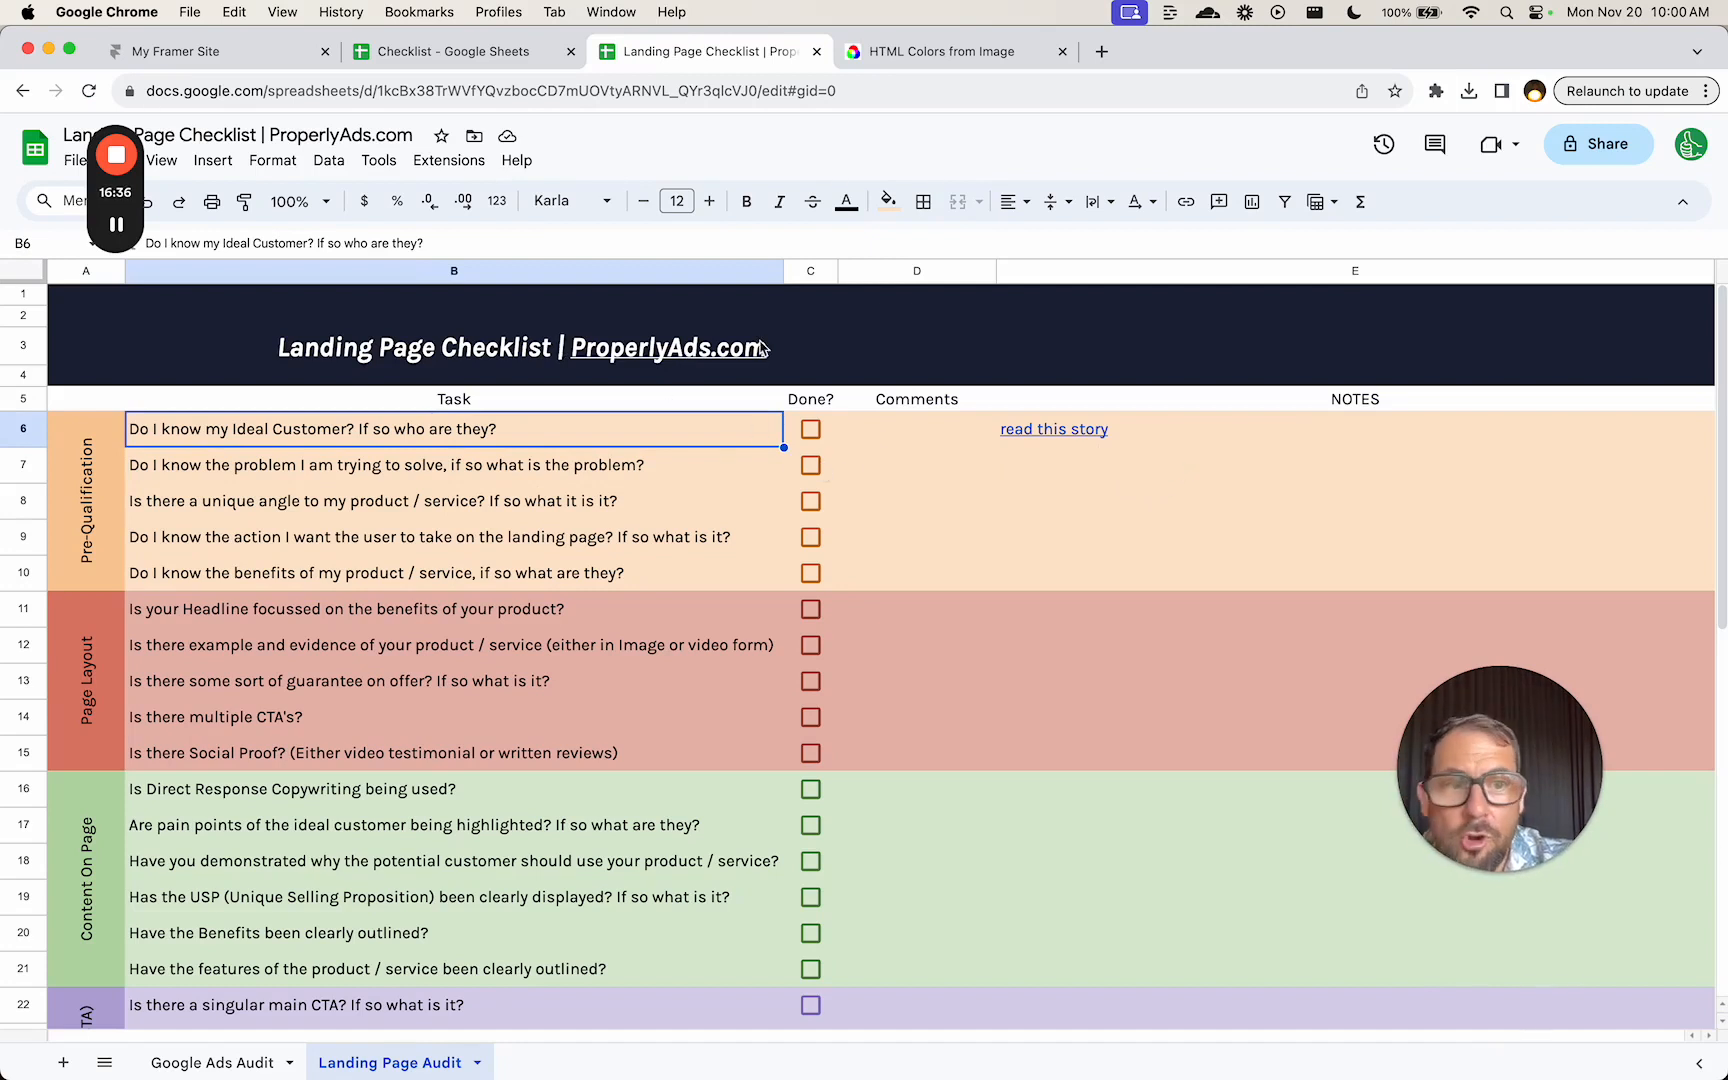
{"action": "left_click", "coordinate": [1161, 438]}
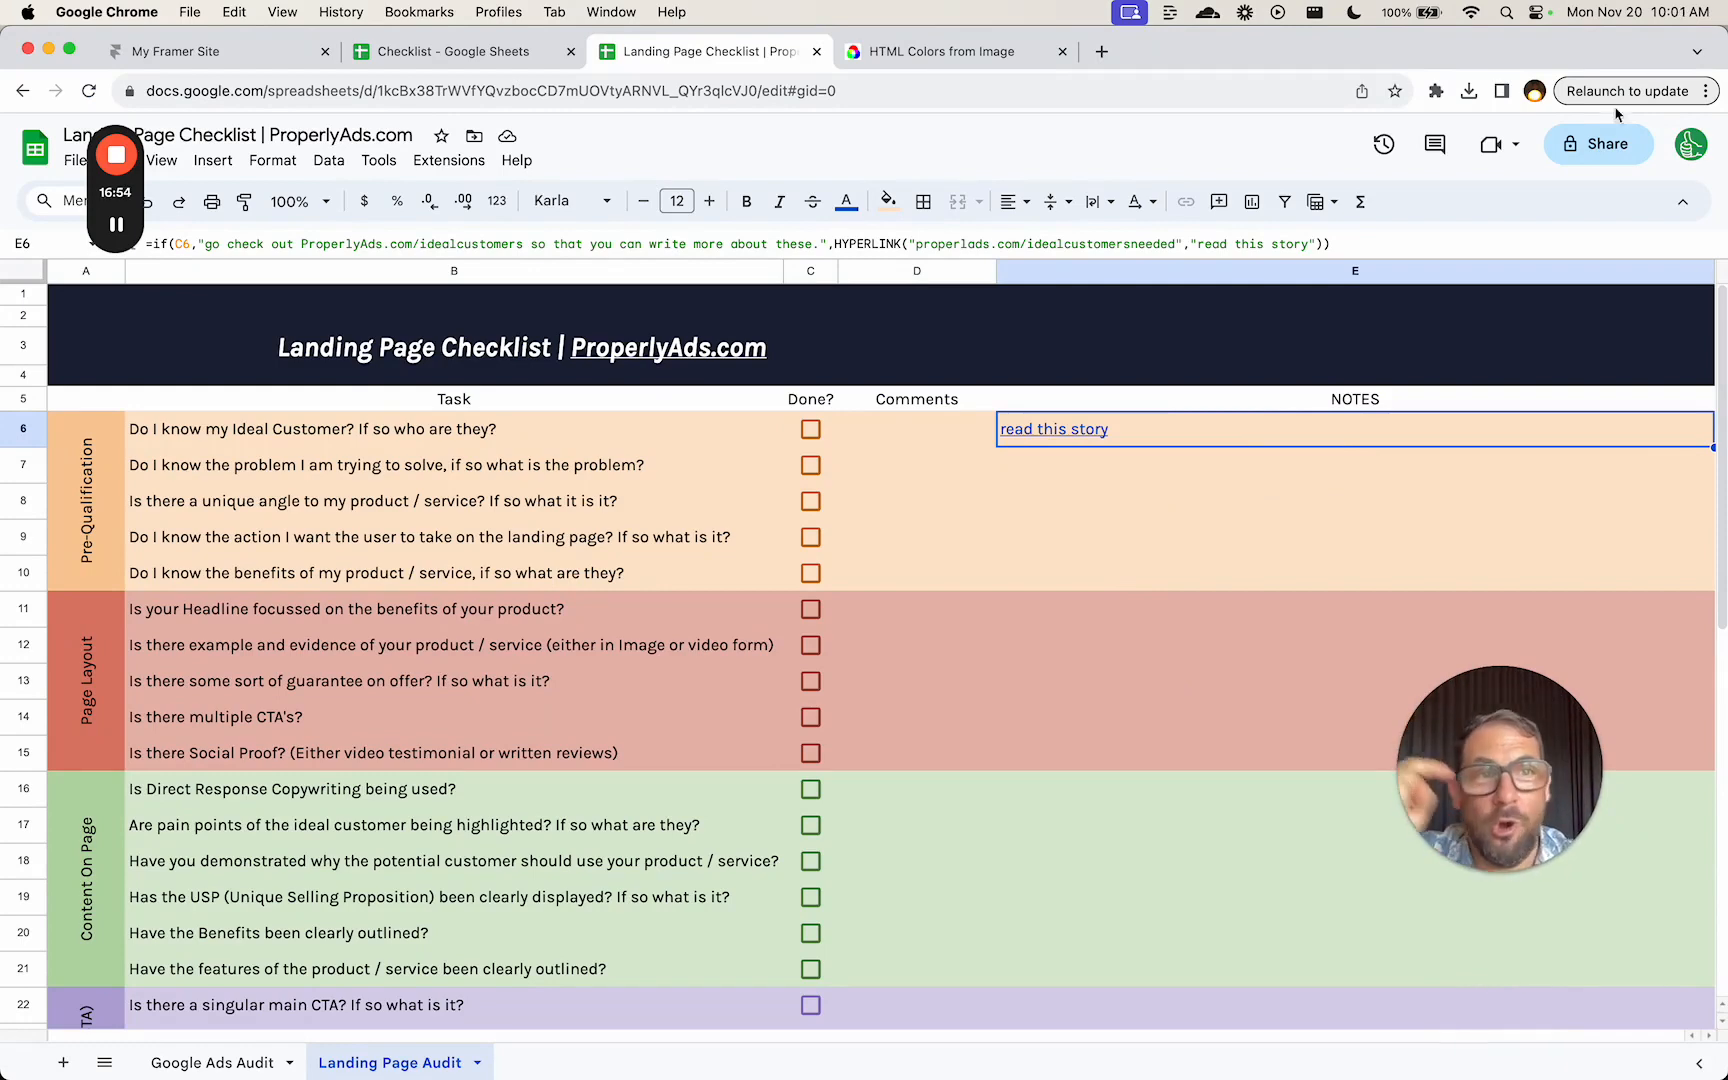
- Update the spreadsheet's general sharing access and open the IF formula in E6 for editing
{"action": "left_click", "coordinate": [1600, 143]}
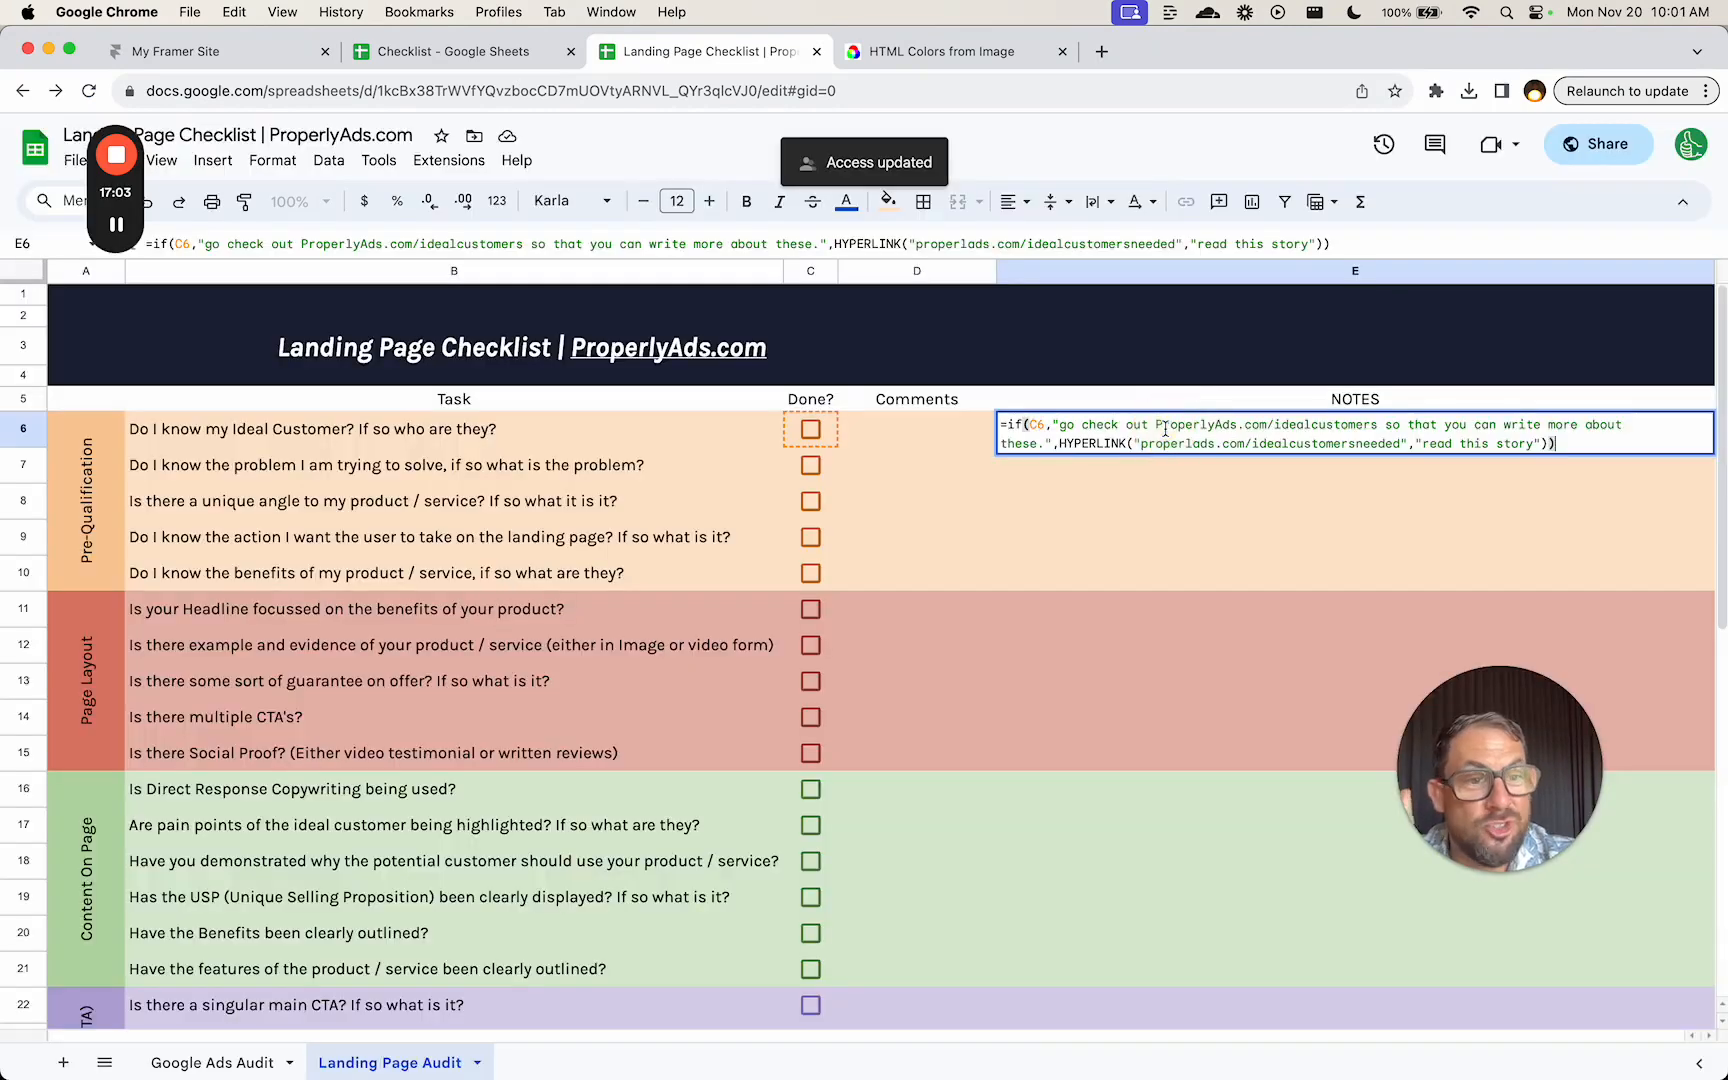
{"action": "left_click", "coordinate": [1012, 428]}
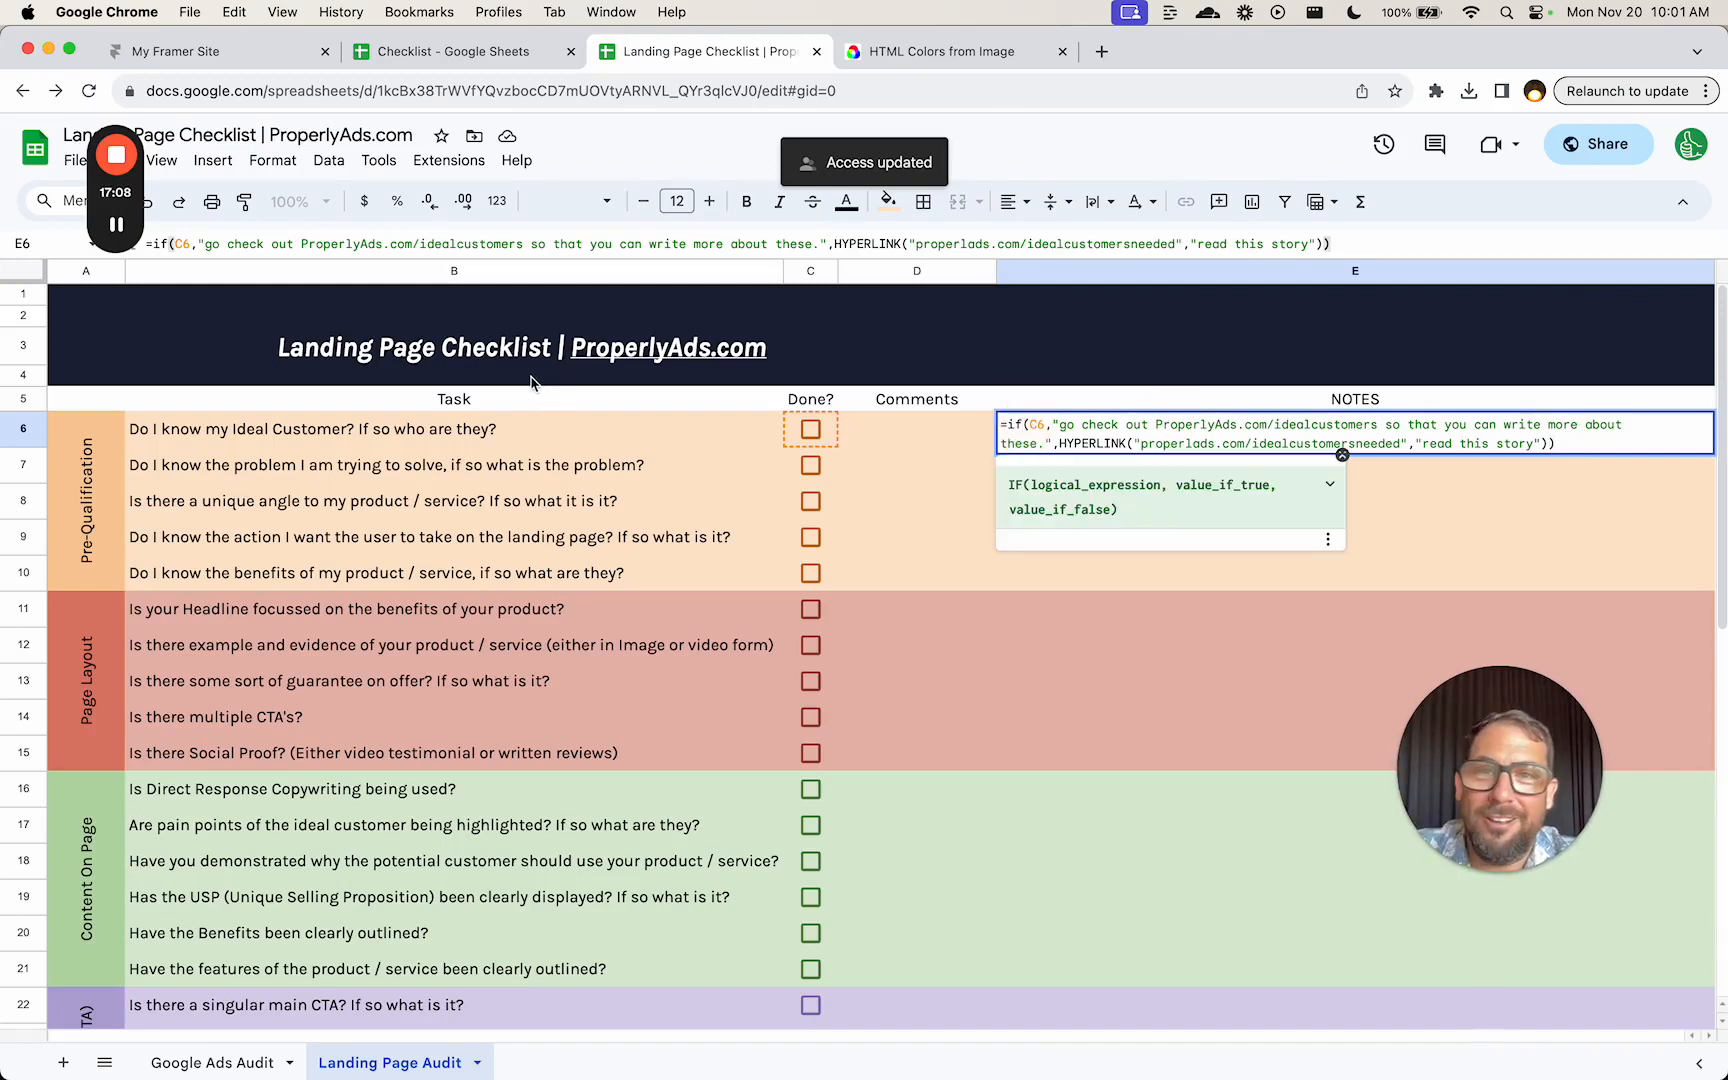
{"action": "mouse_move", "coordinate": [127, 180]}
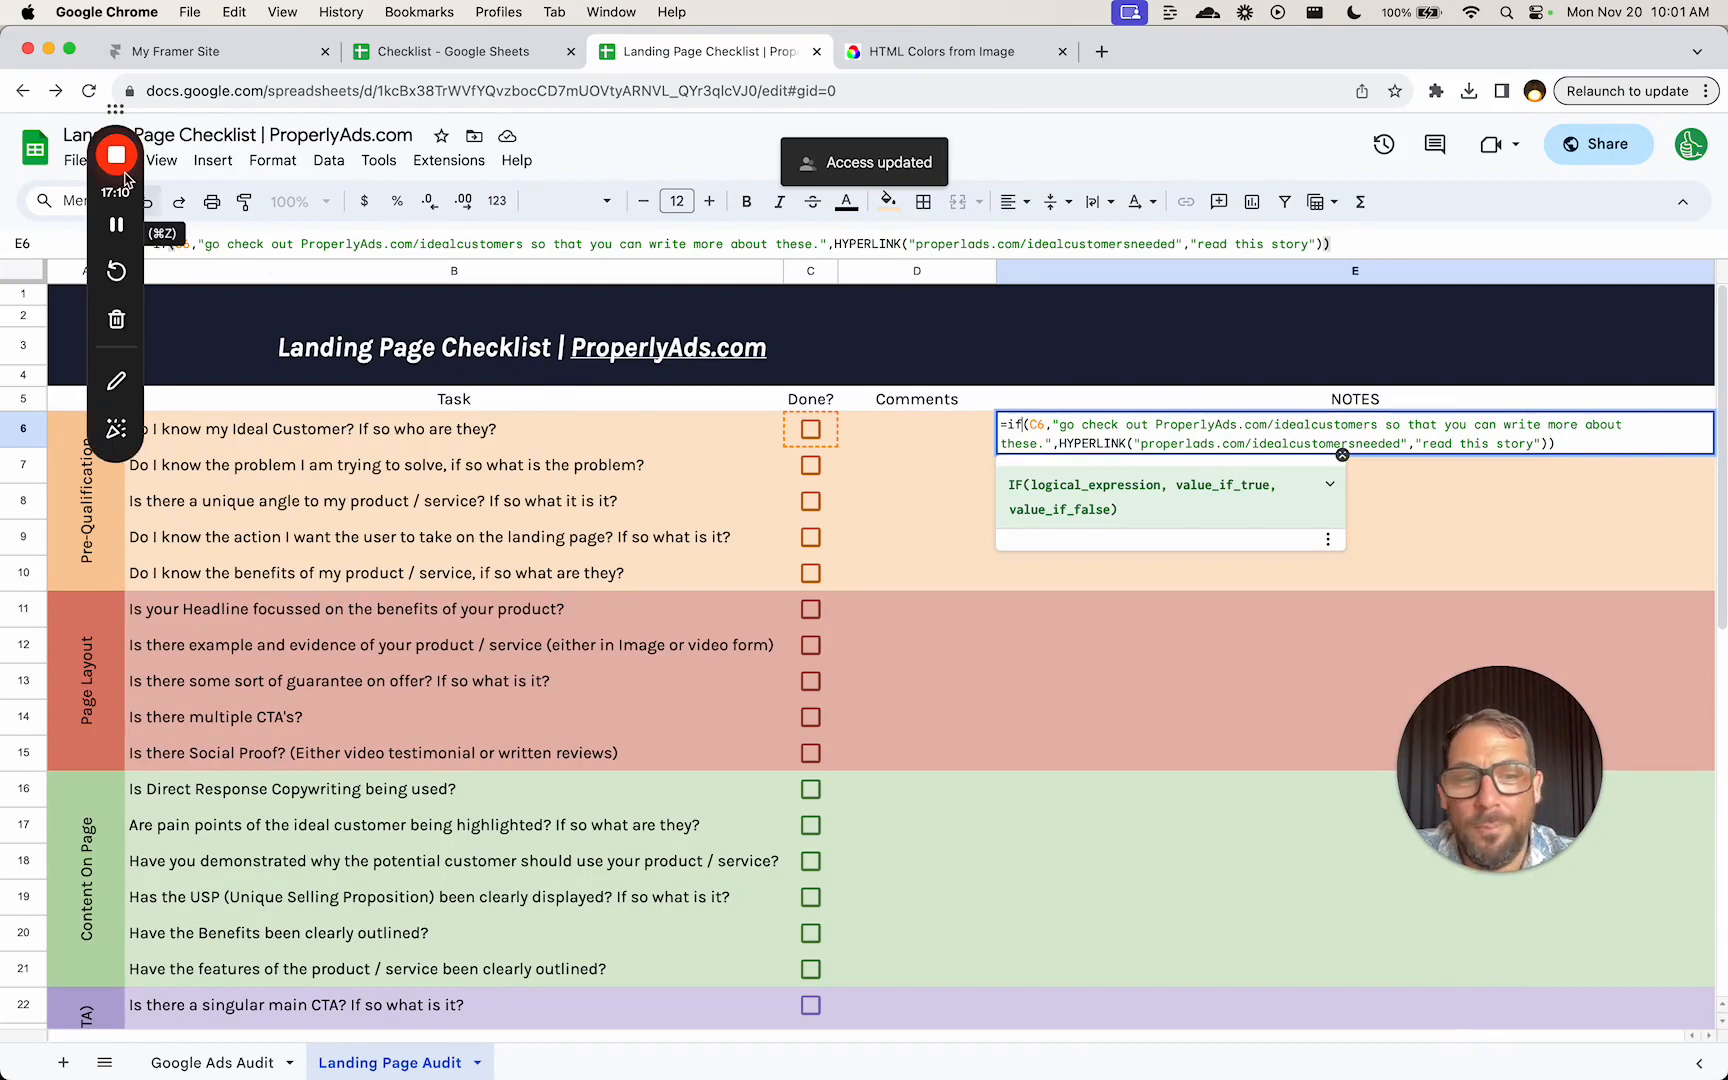